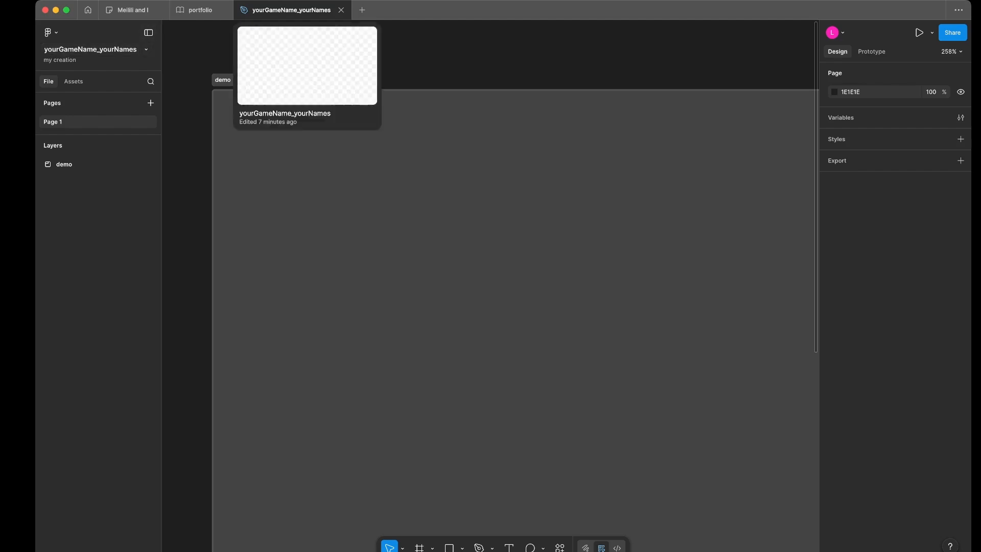
{"action": "left_click", "coordinate": [91, 50]}
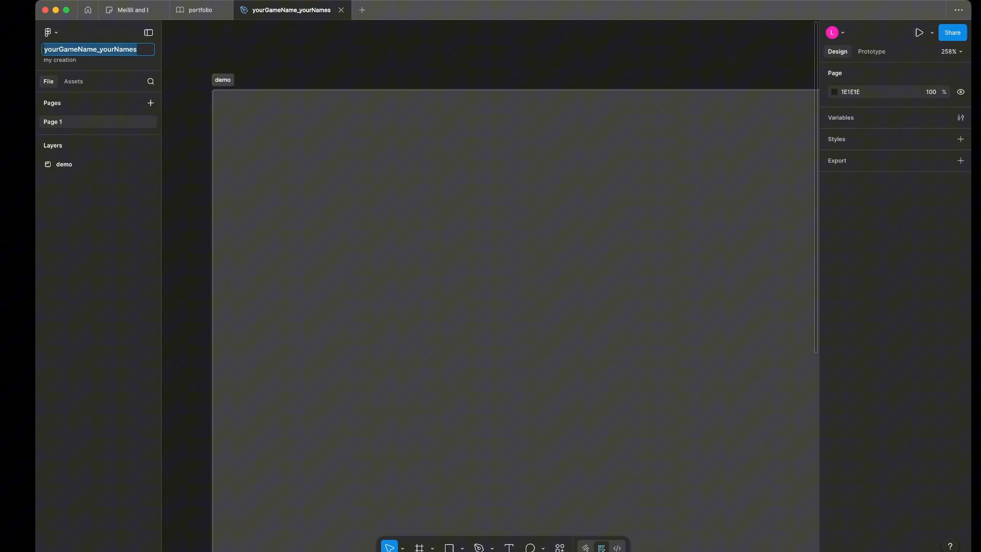
{"action": "left_click", "coordinate": [110, 50]}
{"action": "left_click_drag", "start_coordinate": [97, 49], "coordinate": [44, 49]}
{"action": "left_click", "coordinate": [137, 49]}
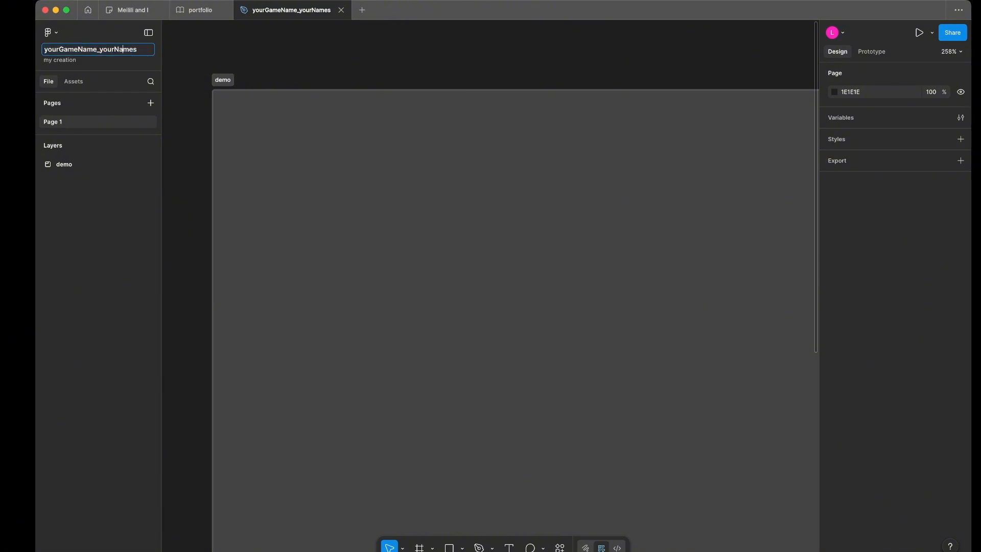
{"action": "left_click_drag", "start_coordinate": [137, 50], "coordinate": [103, 49]}
{"action": "left_click", "coordinate": [137, 50]}
{"action": "key", "text": "Return"}
- Delete the existing demo section and replace it with a new section about 413 × 312 named demo
{"action": "left_click", "coordinate": [223, 79]}
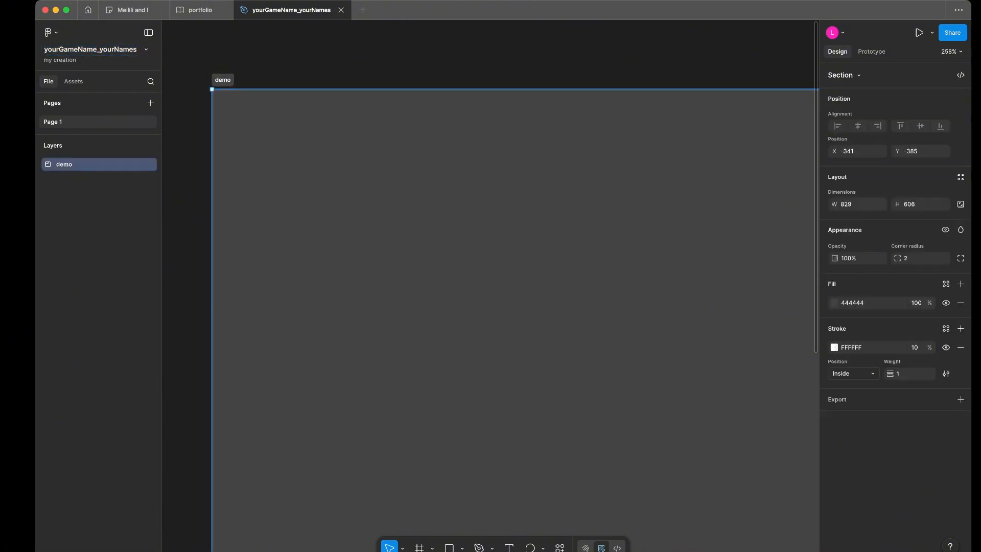
{"action": "key", "text": "Delete"}
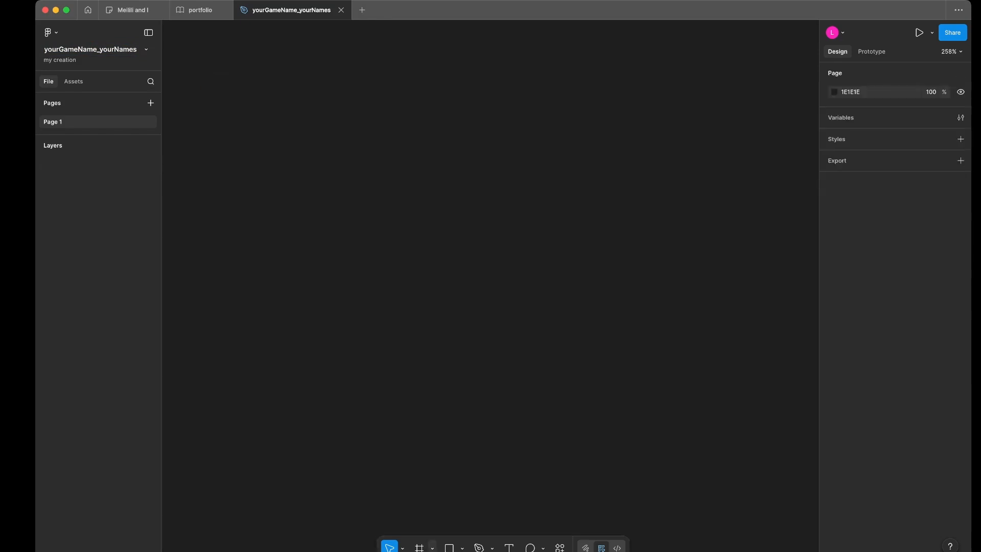
{"action": "left_click", "coordinate": [433, 547]}
{"action": "left_click", "coordinate": [466, 514]}
{"action": "left_click_drag", "start_coordinate": [215, 74], "coordinate": [775, 496]}
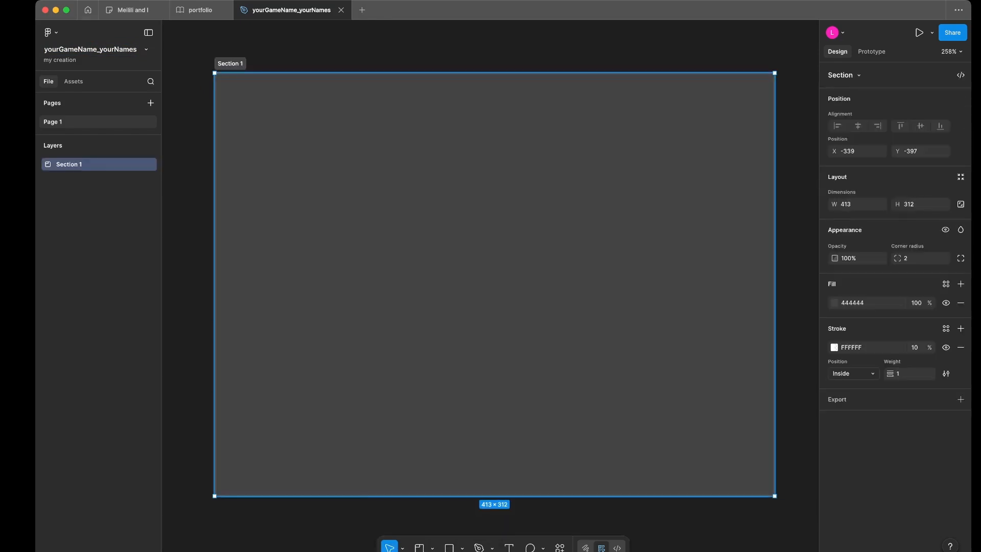
{"action": "key", "text": "super+r"}
{"action": "type", "text": "demo"}
{"action": "key", "text": "Return"}
{"action": "left_click", "coordinate": [495, 521]}
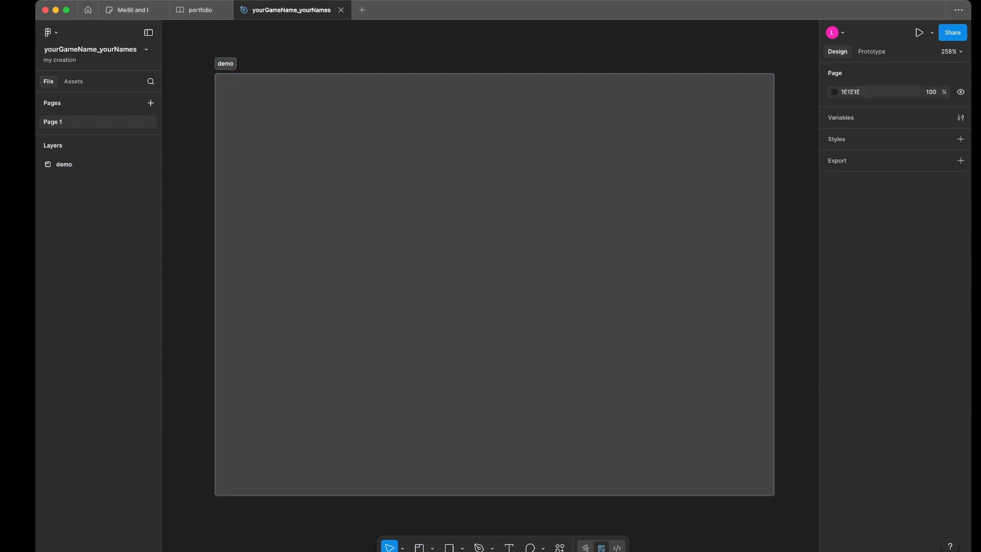
{"action": "left_click", "coordinate": [495, 358]}
{"action": "left_click", "coordinate": [432, 548]}
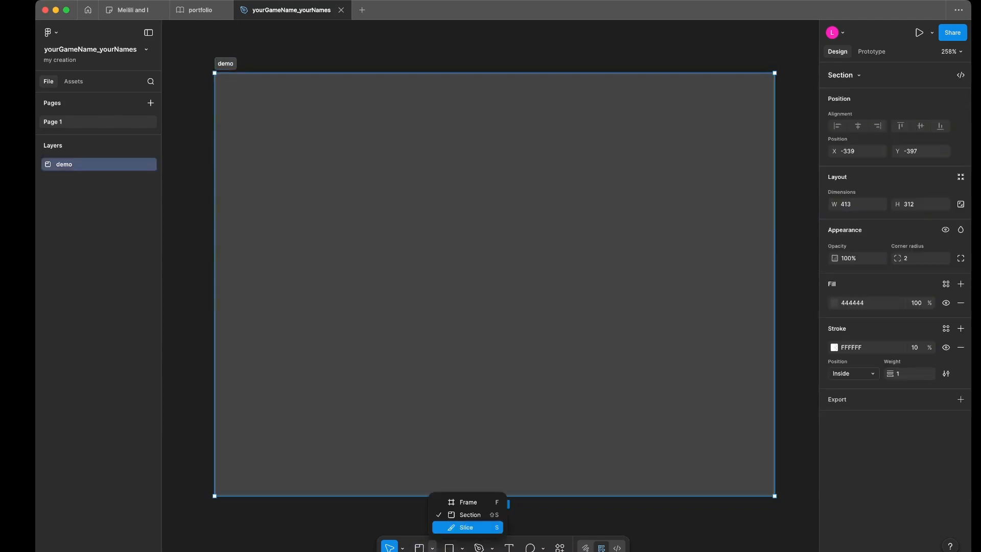
{"action": "key", "text": "Escape"}
{"action": "key", "text": "Escape"}
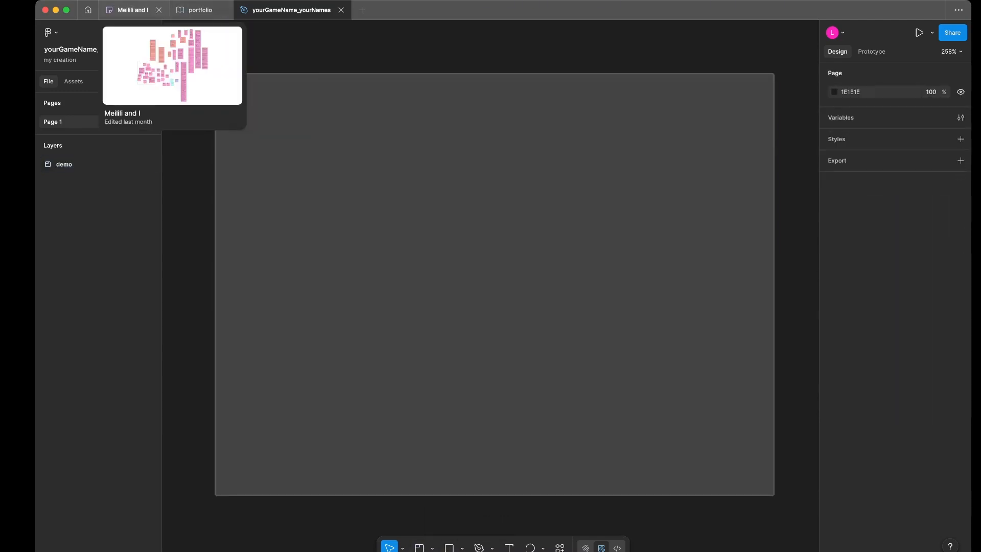
- Close the two other open files and open the Dance Cards file from the My Own Games project
{"action": "left_click", "coordinate": [159, 10]}
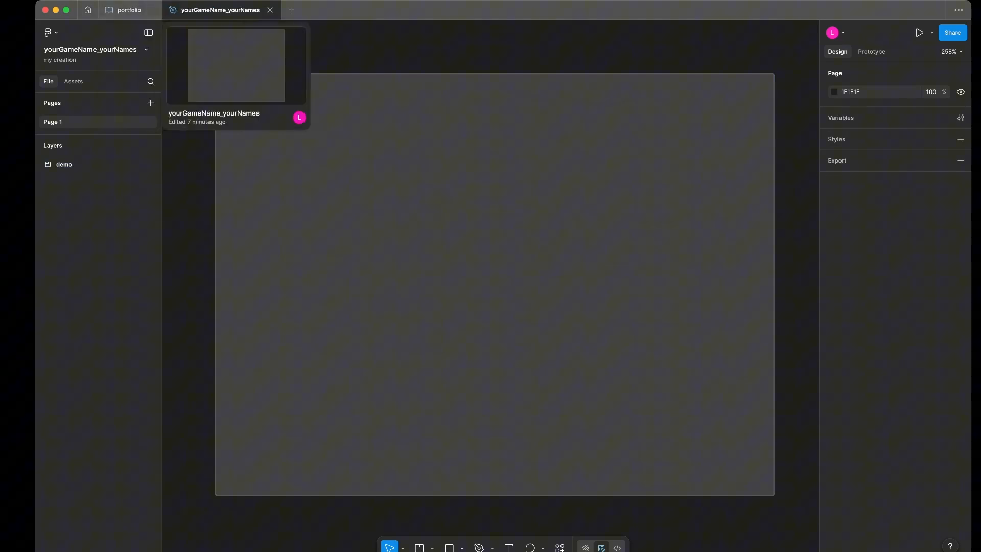
{"action": "left_click", "coordinate": [151, 10]}
{"action": "left_click", "coordinate": [88, 9]}
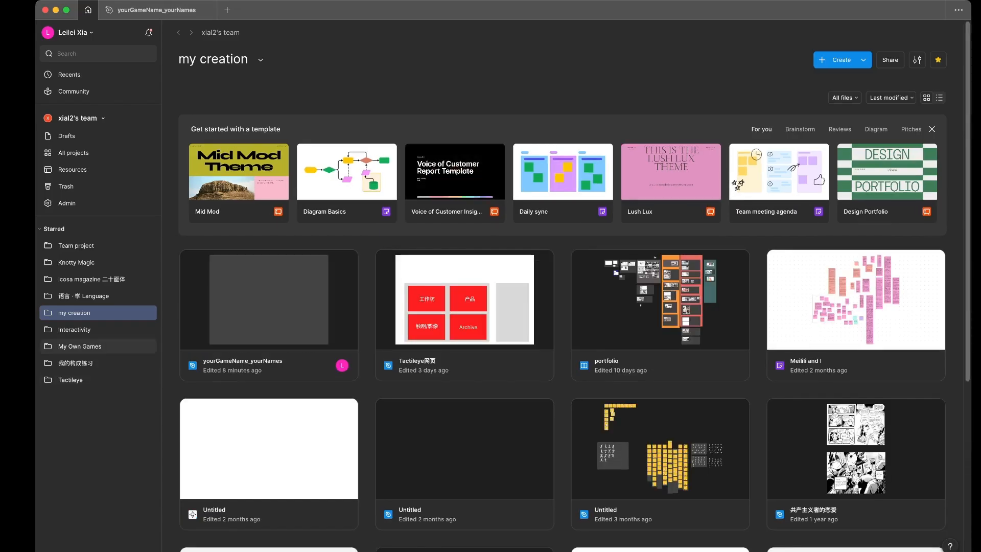
{"action": "left_click", "coordinate": [82, 330]}
{"action": "left_click", "coordinate": [80, 346]}
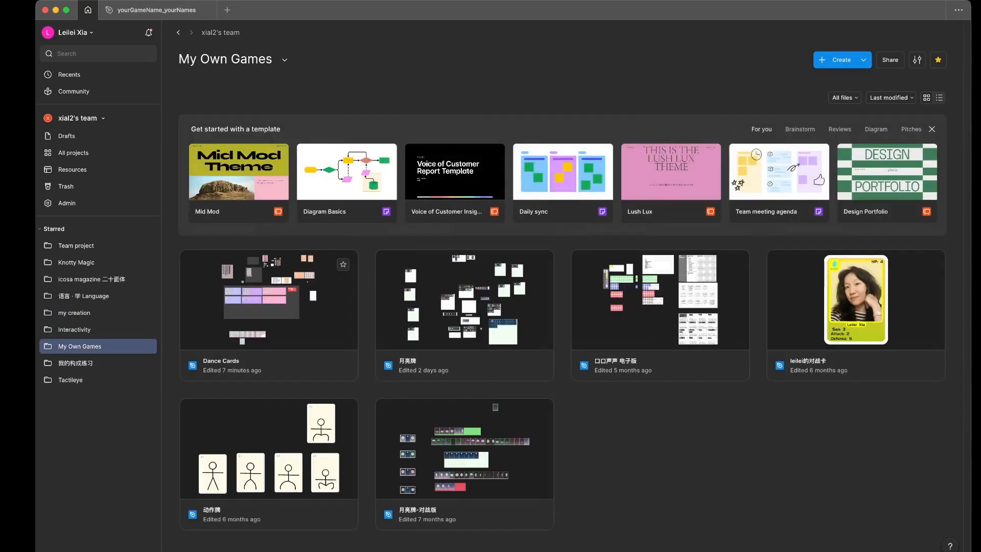
{"action": "double_click", "coordinate": [269, 307]}
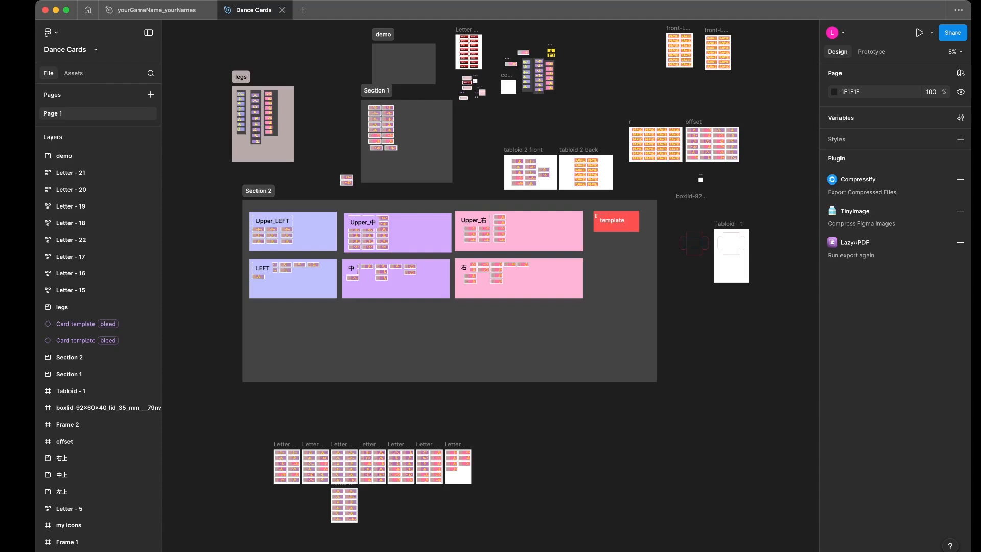
- Try out the back?, 重心左, 蓄力 and 跳起 properties on the second-row purple card in Section 1, leaving each one off
{"action": "scroll", "coordinate": [384, 113], "scroll_direction": "up", "scroll_amount": 2}
{"action": "scroll", "coordinate": [403, 120], "scroll_direction": "down", "scroll_amount": 1}
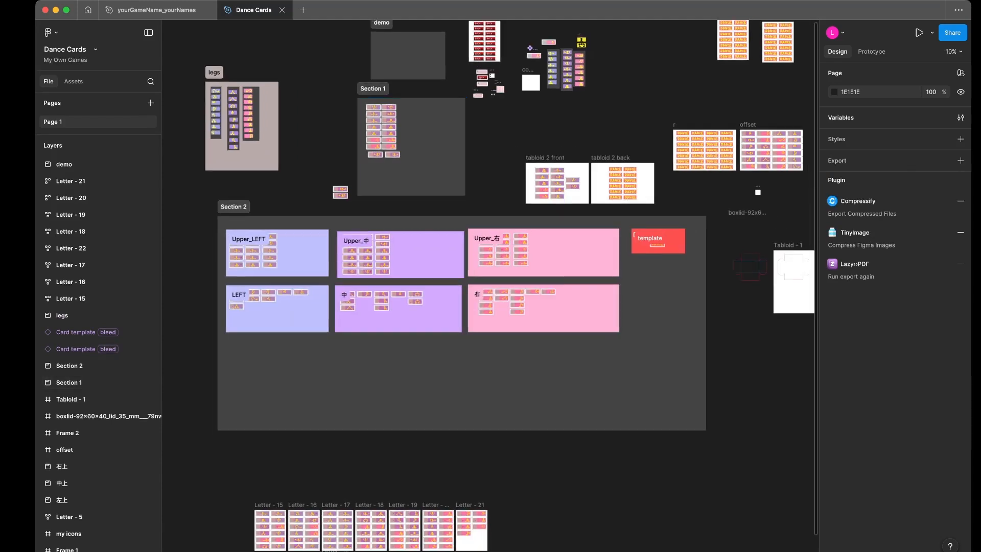
{"action": "scroll", "coordinate": [384, 118], "scroll_direction": "down", "scroll_amount": 1}
{"action": "scroll", "coordinate": [383, 118], "scroll_direction": "up", "scroll_amount": 5}
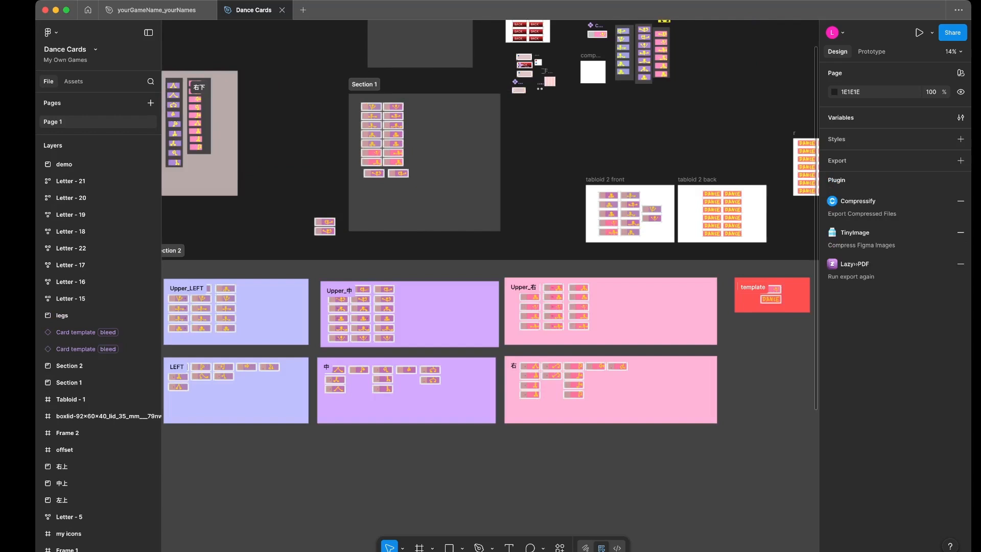
{"action": "scroll", "coordinate": [410, 128], "scroll_direction": "up", "scroll_amount": 5}
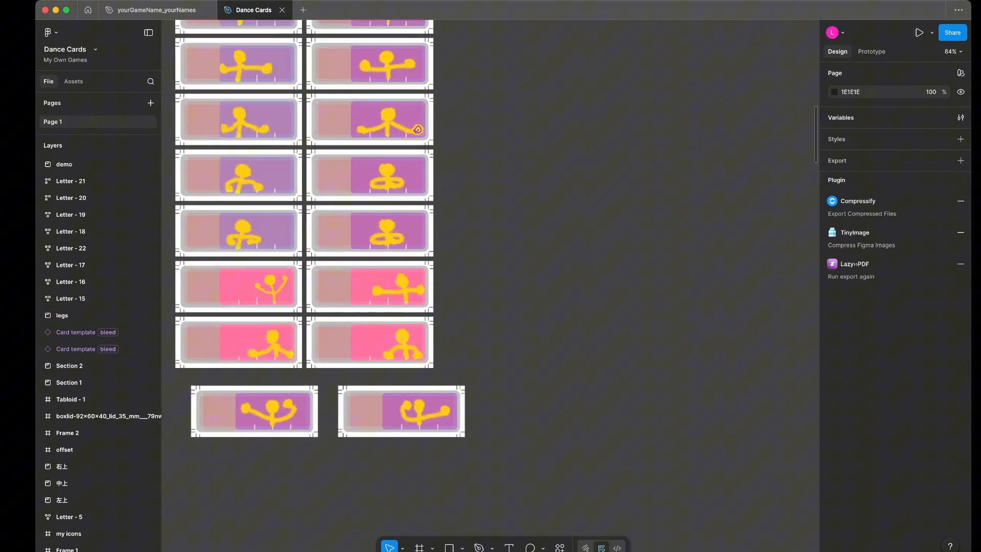
{"action": "scroll", "coordinate": [408, 128], "scroll_direction": "up", "scroll_amount": 5}
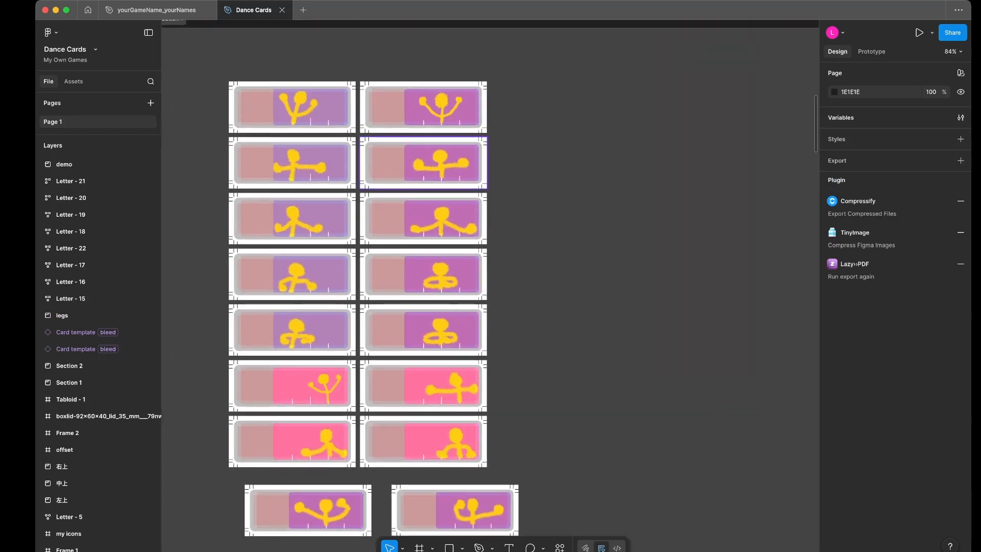
{"action": "left_click", "coordinate": [394, 161]}
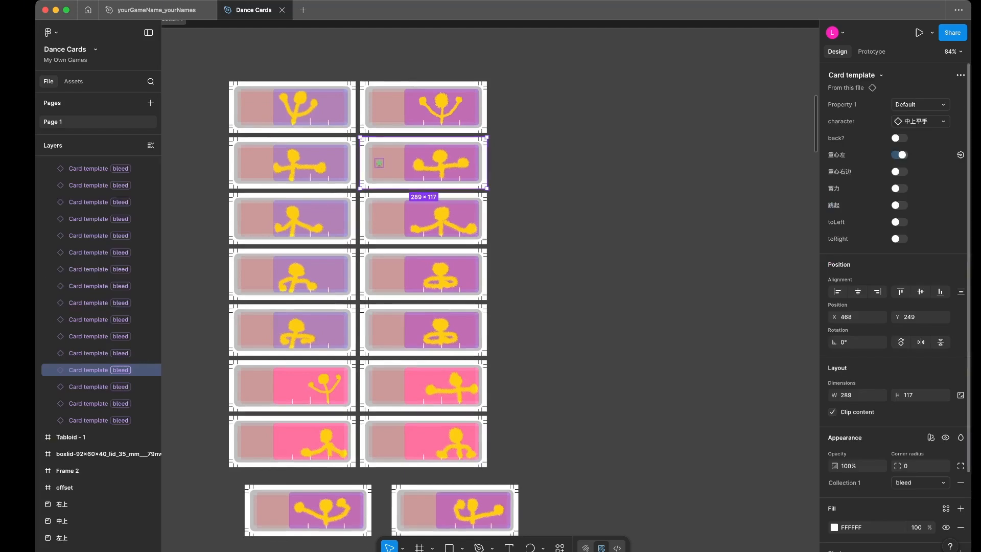
{"action": "left_click", "coordinate": [899, 138]}
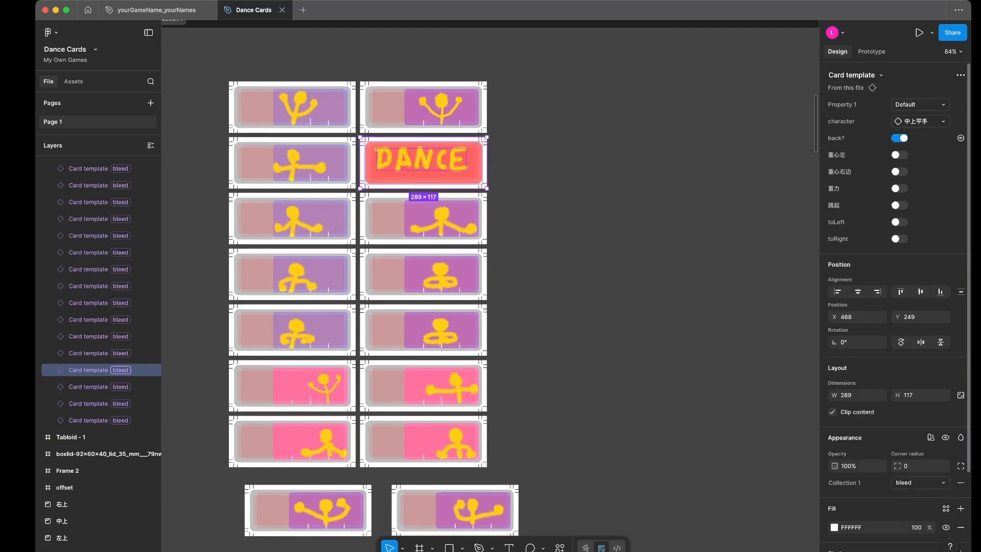
{"action": "left_click", "coordinate": [900, 138]}
{"action": "left_click", "coordinate": [899, 188]}
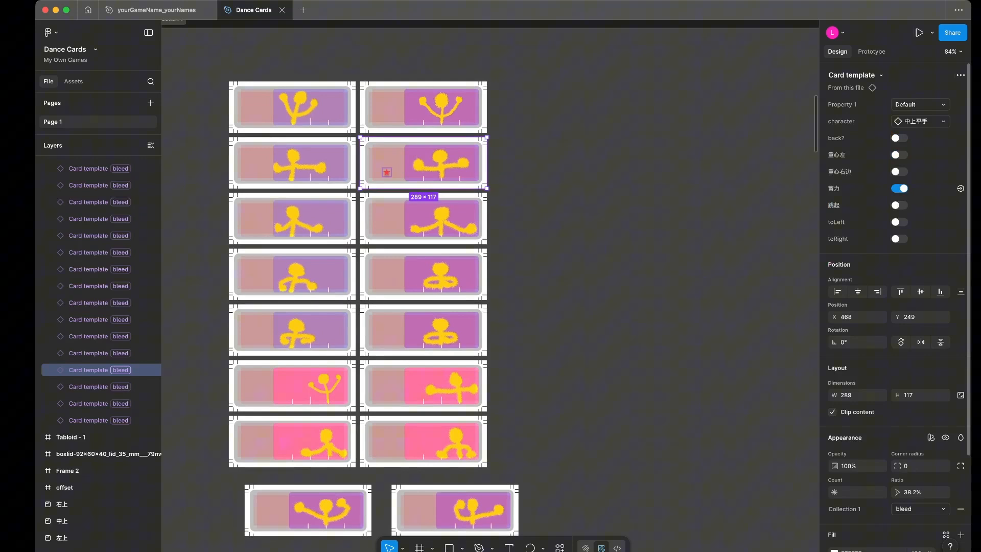
{"action": "left_click", "coordinate": [899, 188]}
{"action": "left_click", "coordinate": [899, 205]}
{"action": "left_click", "coordinate": [900, 205]}
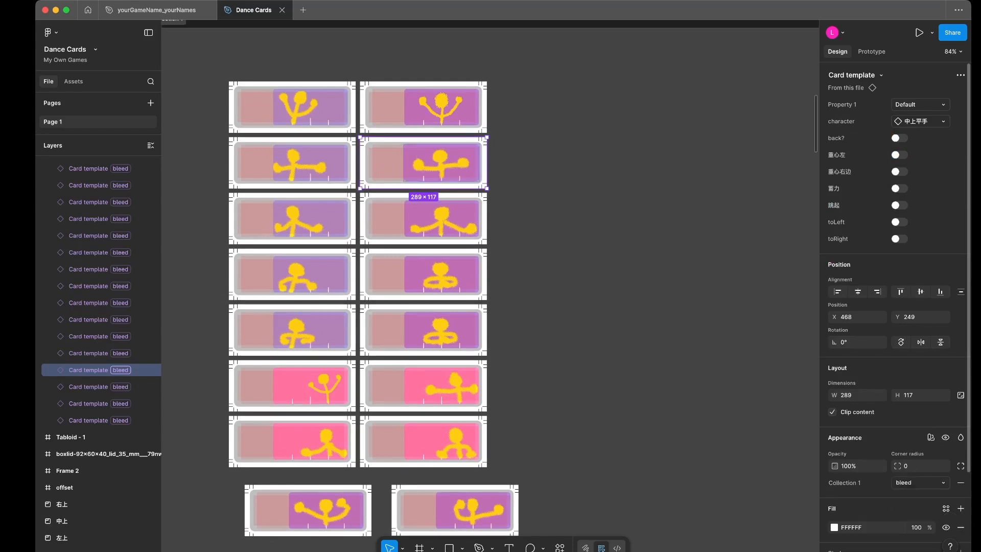
- Swap the selected card's character to 中上举手 and back to 中上平手
{"action": "left_click", "coordinate": [920, 121]}
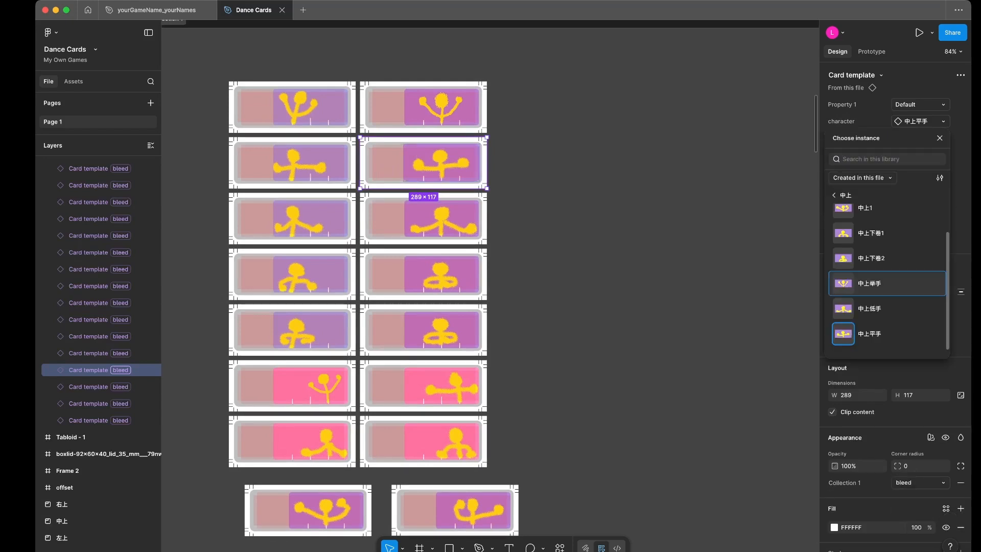
{"action": "left_click", "coordinate": [887, 284]}
{"action": "left_click", "coordinate": [921, 122]}
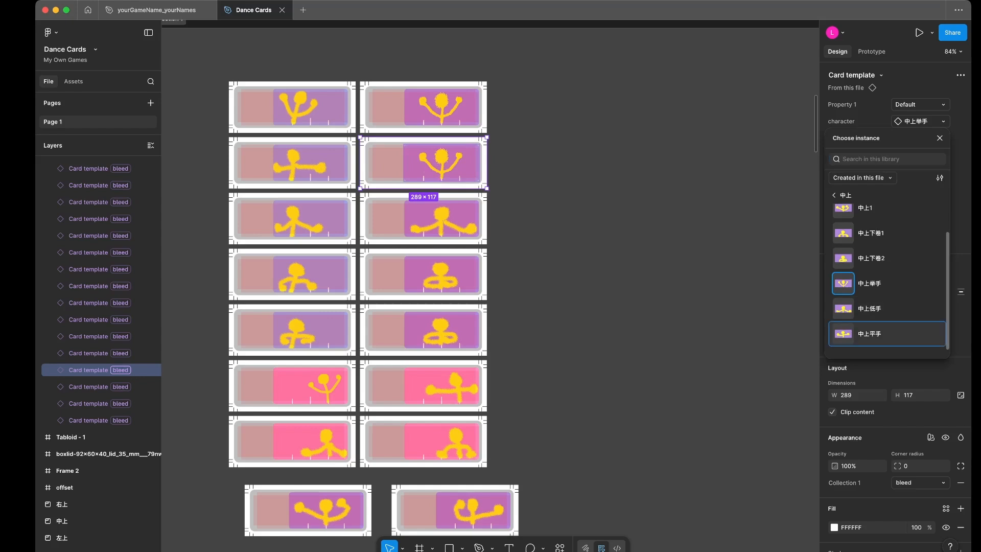
{"action": "left_click", "coordinate": [887, 333]}
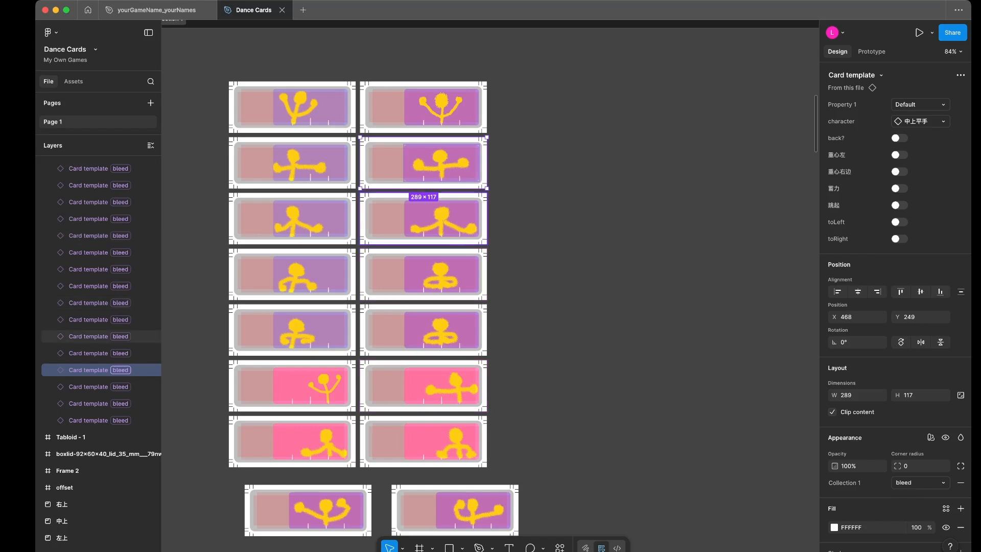
{"action": "scroll", "coordinate": [482, 224], "scroll_direction": "up", "scroll_amount": 6}
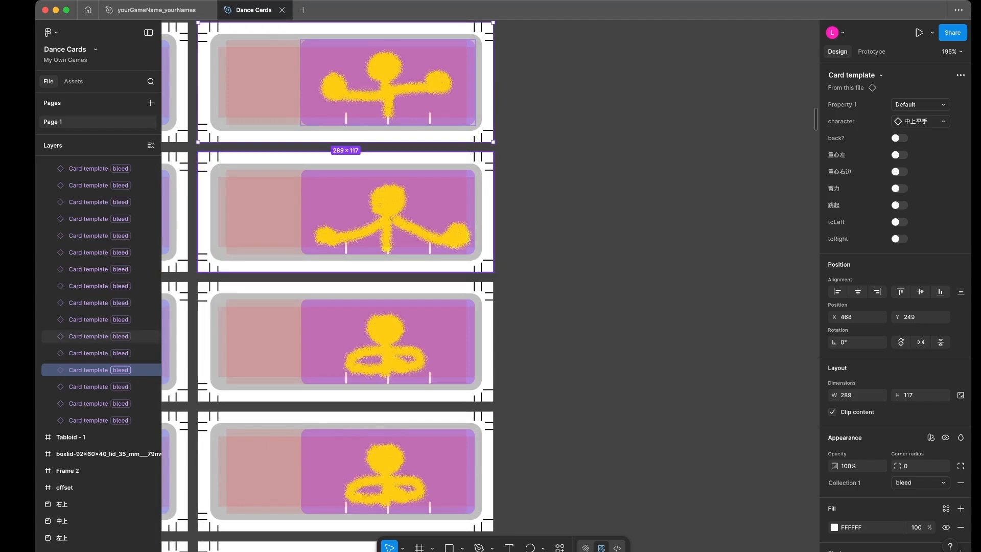
- Return to the yourGameName_yourNames file, closing Dance Cards, and draw a frame about 57 × 76 in the demo section's upper-left area
{"action": "mouse_move", "coordinate": [154, 9]}
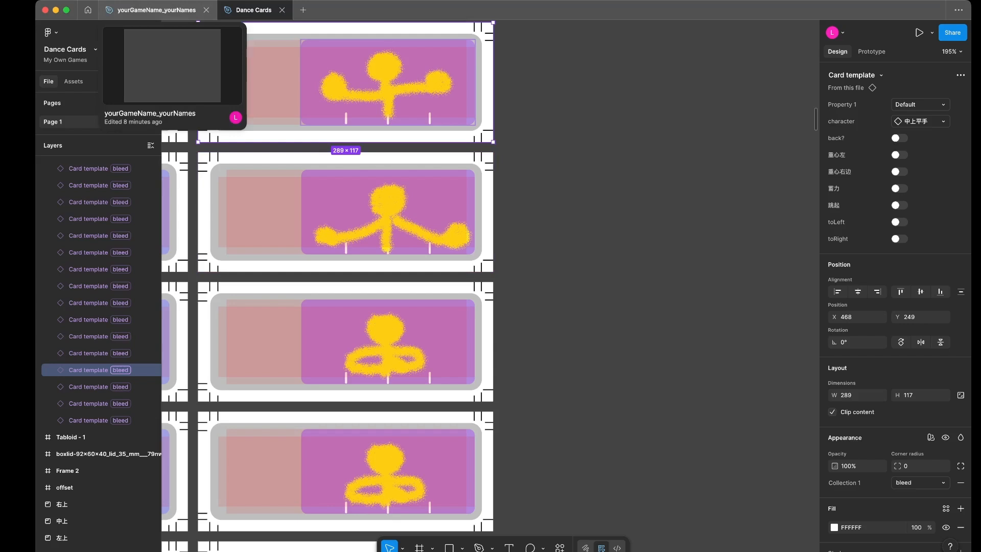
{"action": "left_click", "coordinate": [153, 10]}
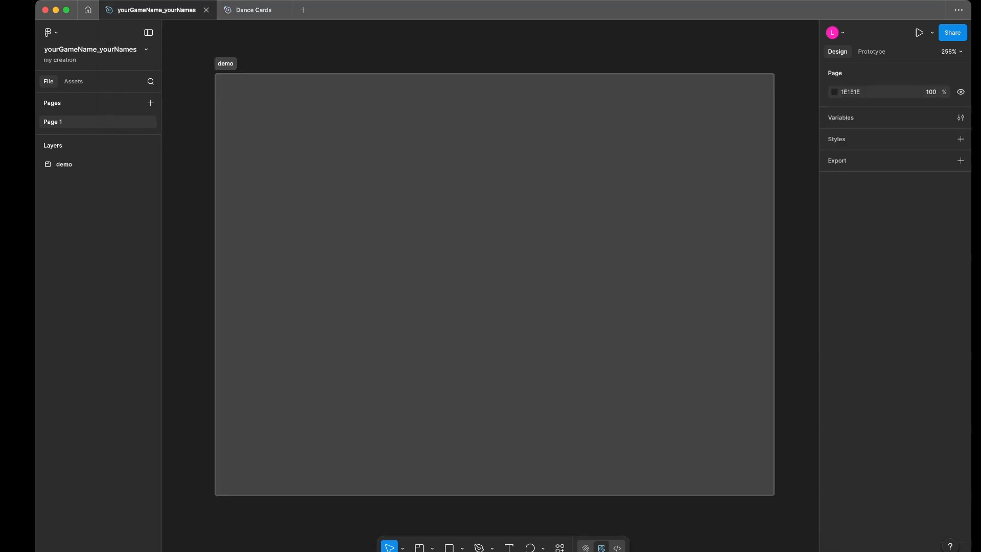
{"action": "left_click", "coordinate": [432, 548]}
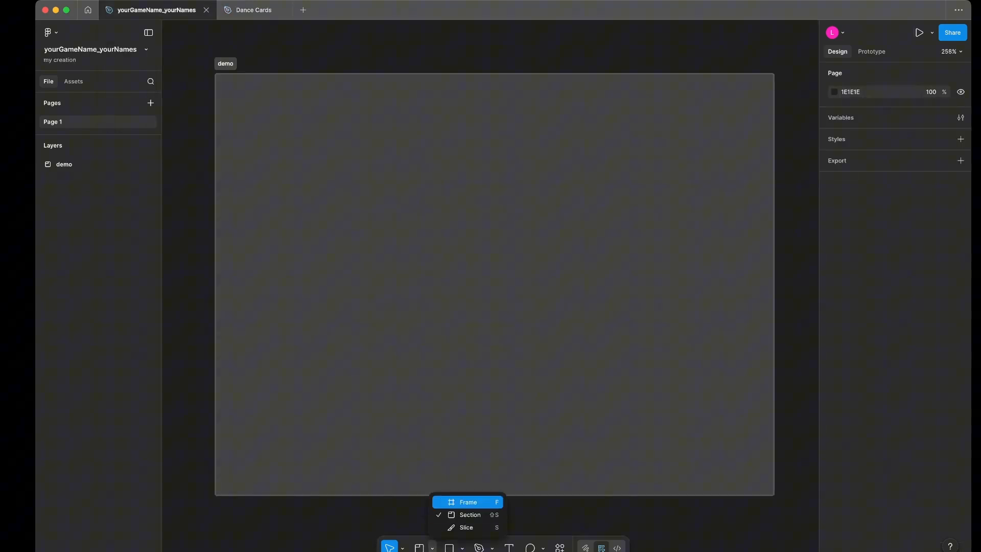
{"action": "left_click", "coordinate": [468, 502]}
{"action": "left_click", "coordinate": [283, 10]}
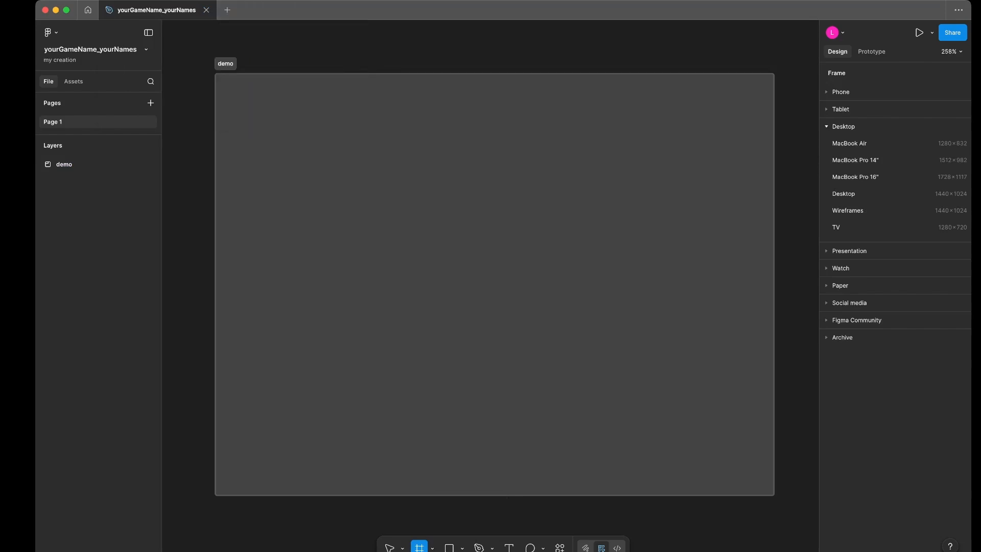
{"action": "mouse_move", "coordinate": [277, 109]}
{"action": "left_mouse_down"}
{"action": "mouse_move", "coordinate": [345, 223]}
{"action": "mouse_move", "coordinate": [354, 212]}
{"action": "left_mouse_up"}
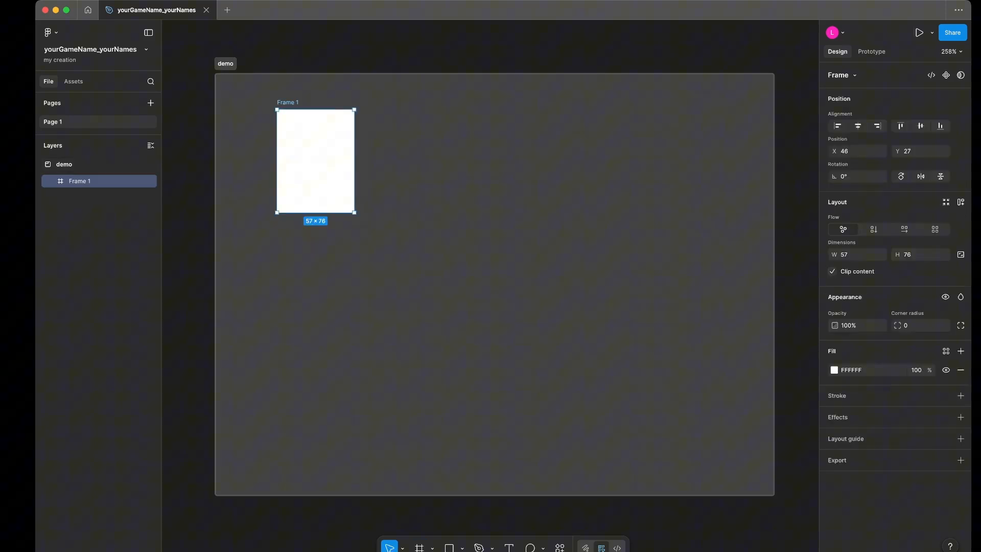
- Rename the new frame in the demo section as cardTemplate
{"action": "scroll", "coordinate": [290, 93], "scroll_direction": "up", "scroll_amount": 5}
{"action": "double_click", "coordinate": [278, 116]}
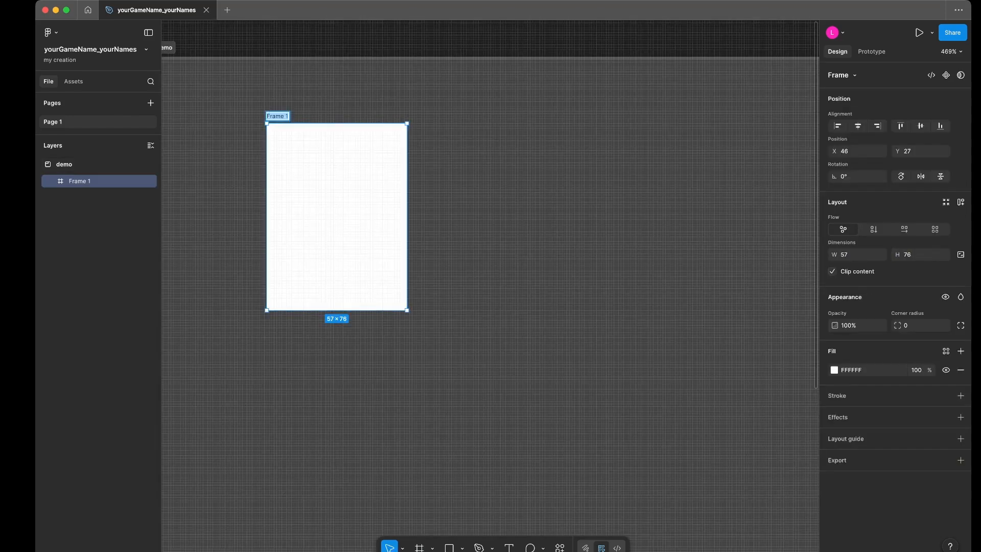
{"action": "type", "text": "cardTemplate"}
{"action": "key", "text": "Return"}
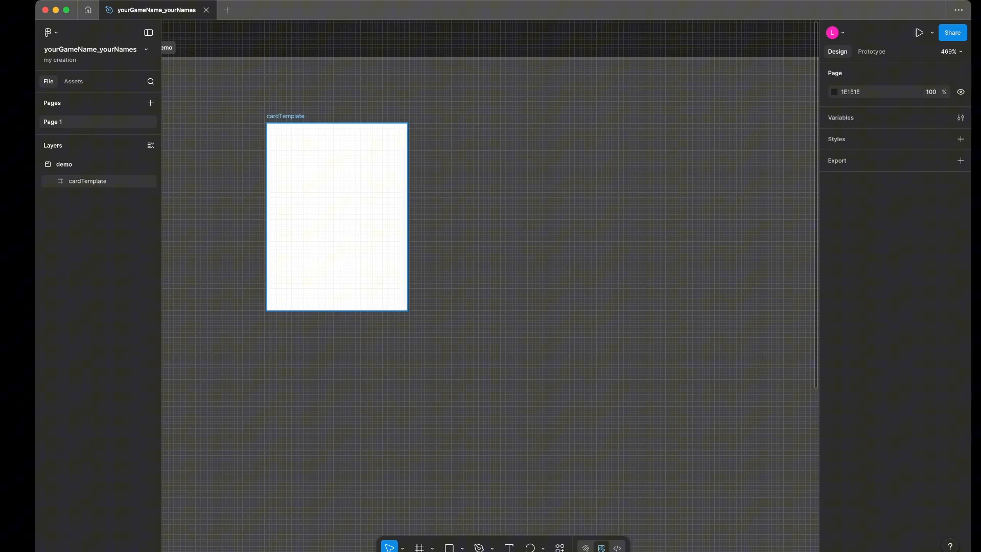
- Run the Uniter plugin and make cardTemplate its active selection for resizing
{"action": "left_click", "coordinate": [336, 217]}
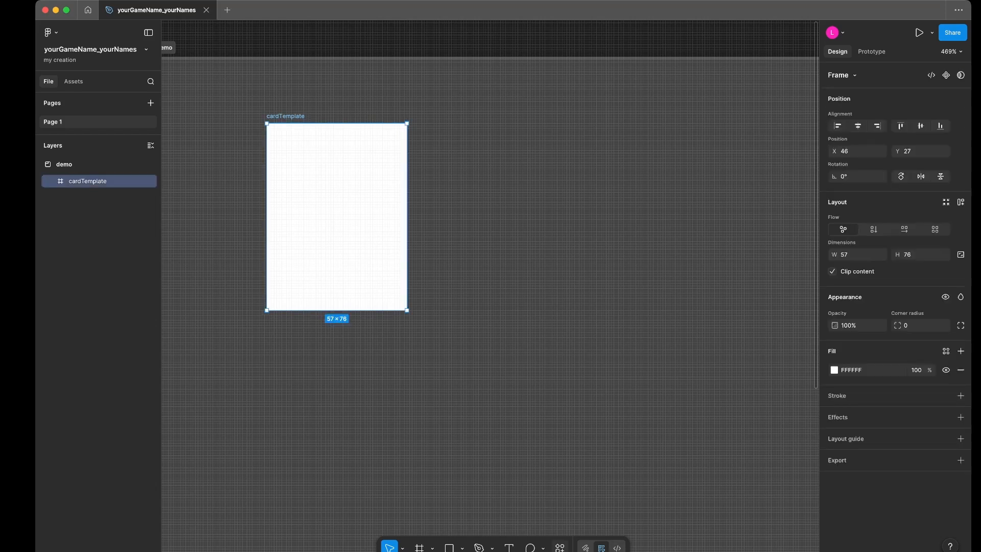
{"action": "key", "text": "super+k"}
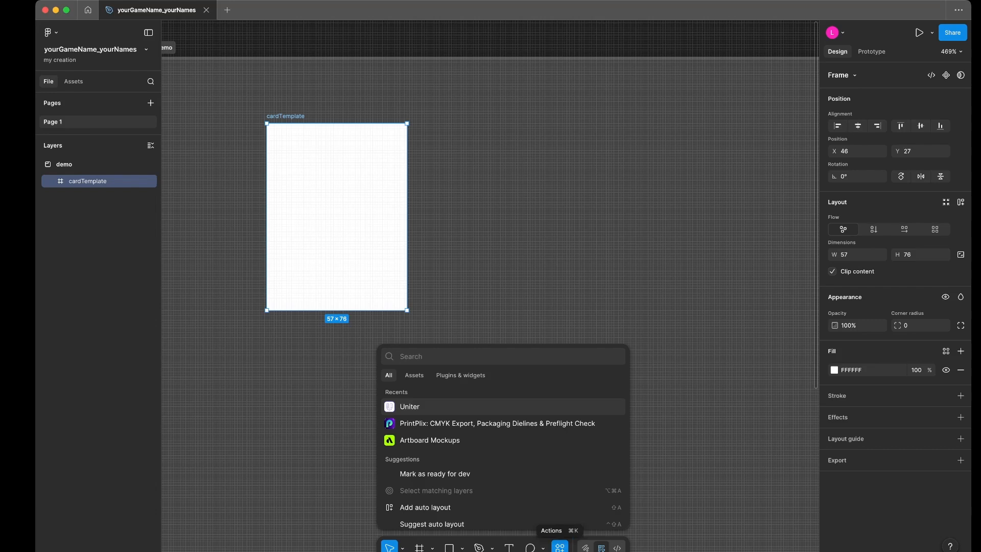
{"action": "left_click", "coordinate": [460, 375]}
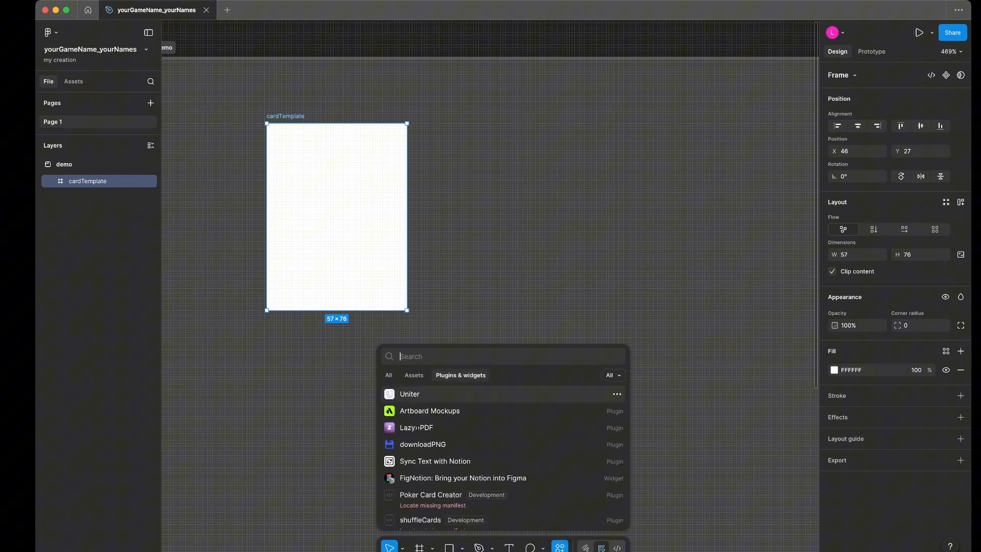
{"action": "type", "text": "uniter"}
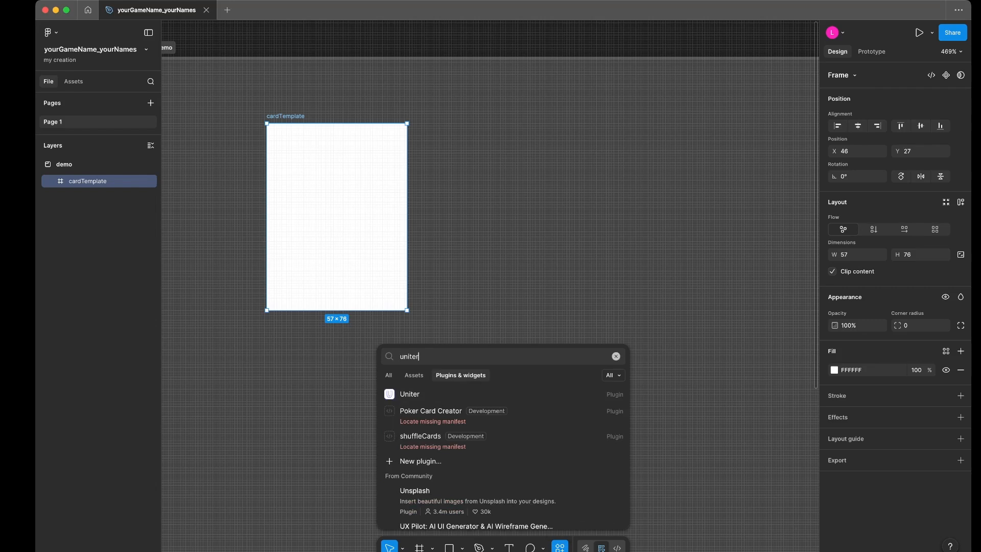
{"action": "key", "text": "Return"}
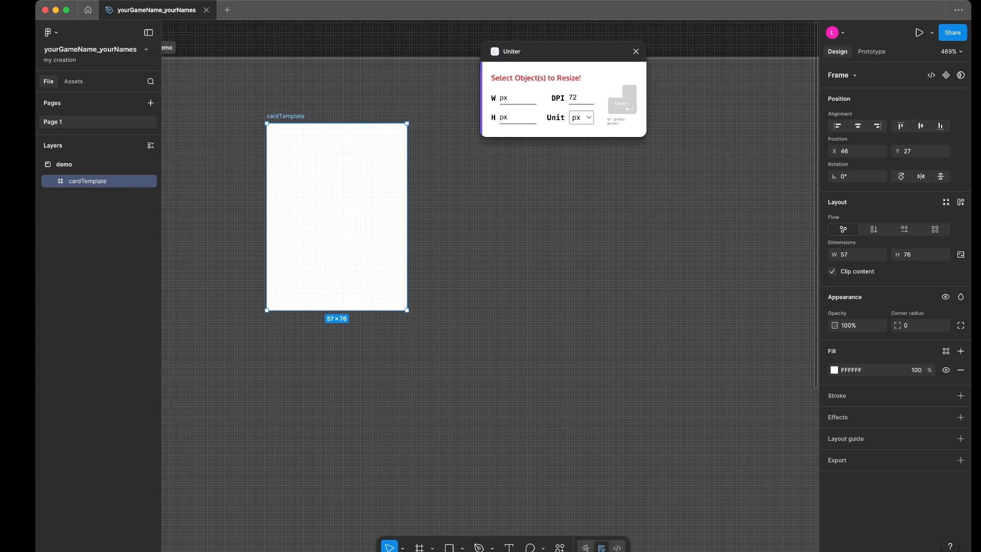
{"action": "left_click", "coordinate": [460, 219]}
{"action": "left_click", "coordinate": [348, 217]}
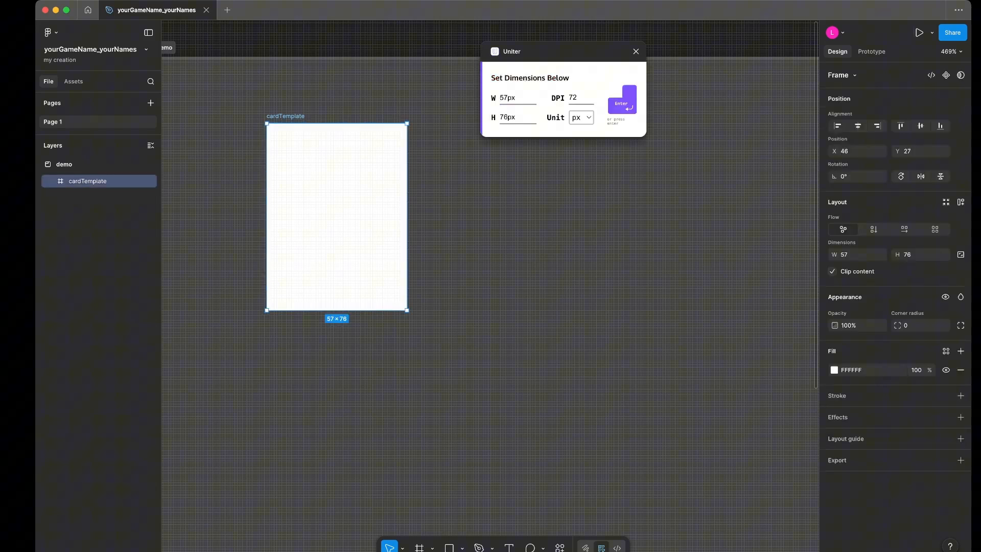
- Resize cardTemplate to 2.5 in wide by 3.5 in high at 72 DPI in Uniter
{"action": "left_click", "coordinate": [518, 98]}
{"action": "left_click", "coordinate": [582, 118]}
{"action": "left_click", "coordinate": [580, 129]}
{"action": "double_click", "coordinate": [510, 98]}
{"action": "type", "text": "2.5in"}
{"action": "key", "text": "Tab"}
{"action": "key", "text": "Right"}
{"action": "key", "text": "shift+Home"}
{"action": "type", "text": "3.5"}
{"action": "key", "text": "Tab"}
{"action": "left_click_drag", "start_coordinate": [577, 97], "coordinate": [573, 97]}
{"action": "key", "text": "Return"}
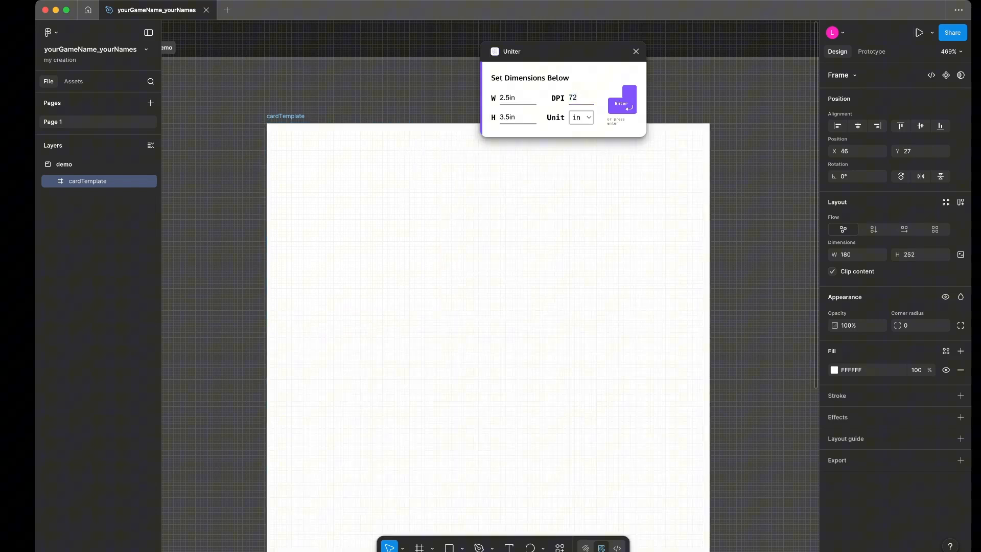
- Reselect the cardTemplate frame and close the Uniter plugin
{"action": "left_click", "coordinate": [99, 245]}
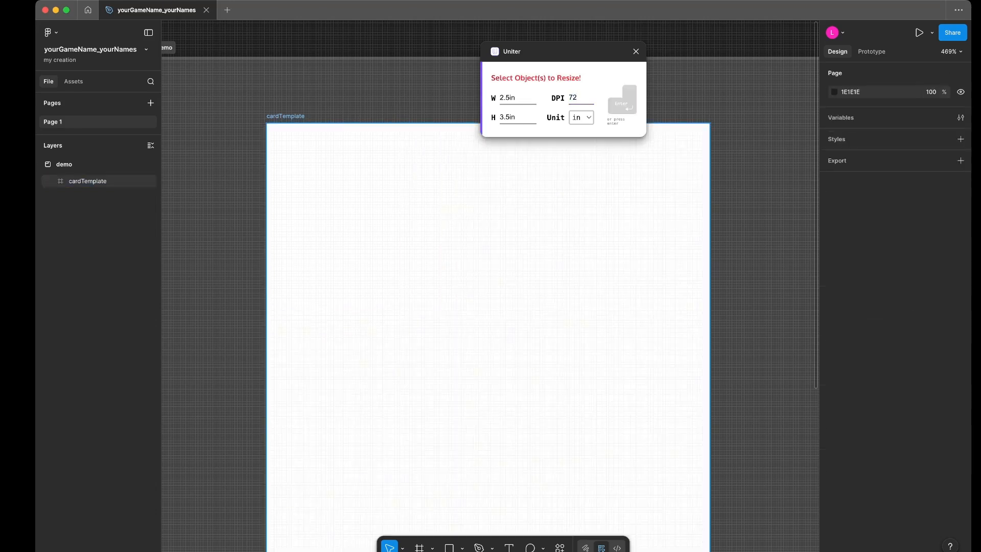
{"action": "left_click", "coordinate": [97, 181]}
{"action": "scroll", "coordinate": [371, 206], "scroll_direction": "down", "scroll_amount": 3}
{"action": "scroll", "coordinate": [311, 118], "scroll_direction": "down", "scroll_amount": 2}
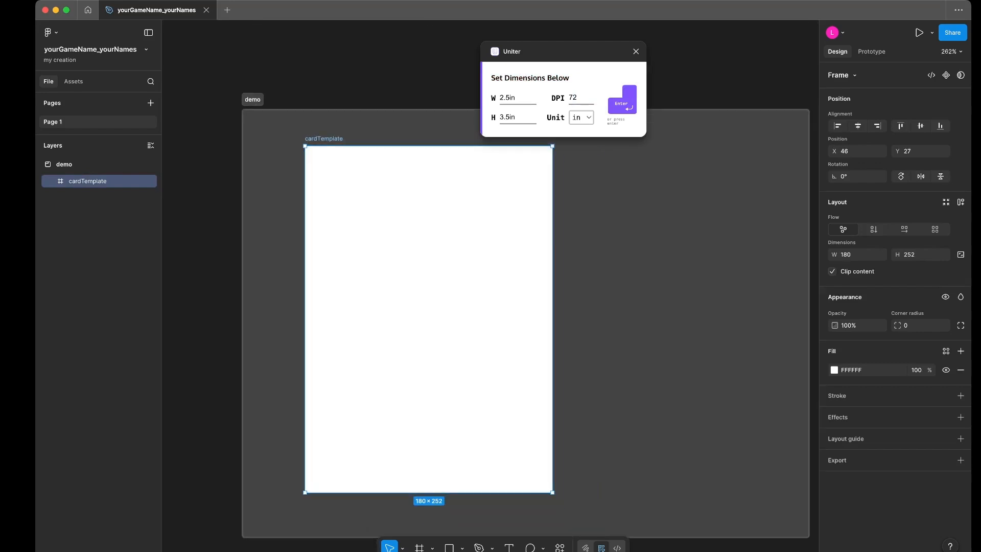
{"action": "scroll", "coordinate": [312, 118], "scroll_direction": "down", "scroll_amount": 1}
{"action": "left_click", "coordinate": [635, 52]}
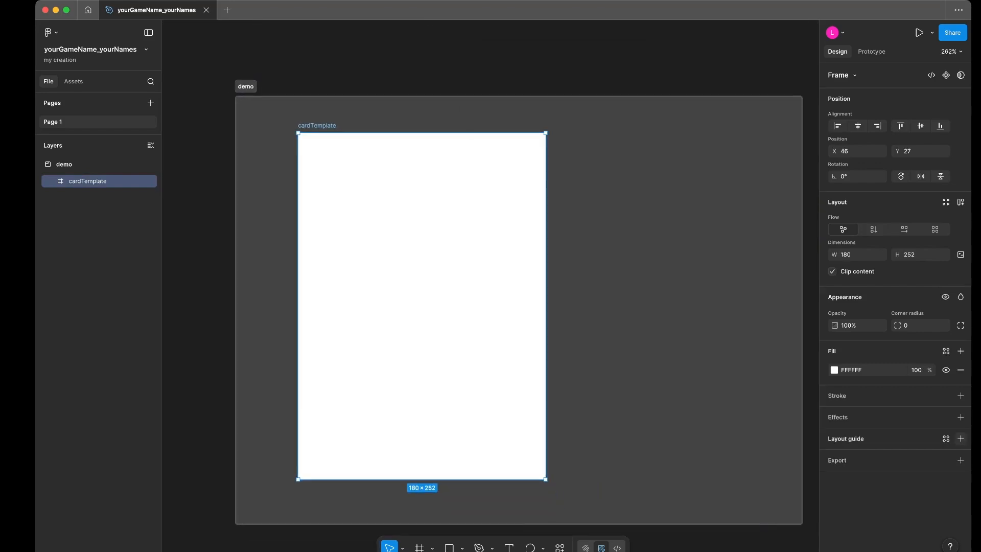
- Add two layout guides to cardTemplate, keeping one as a 10px grid and making the other rows
{"action": "left_click", "coordinate": [961, 438]}
{"action": "left_click", "coordinate": [716, 461]}
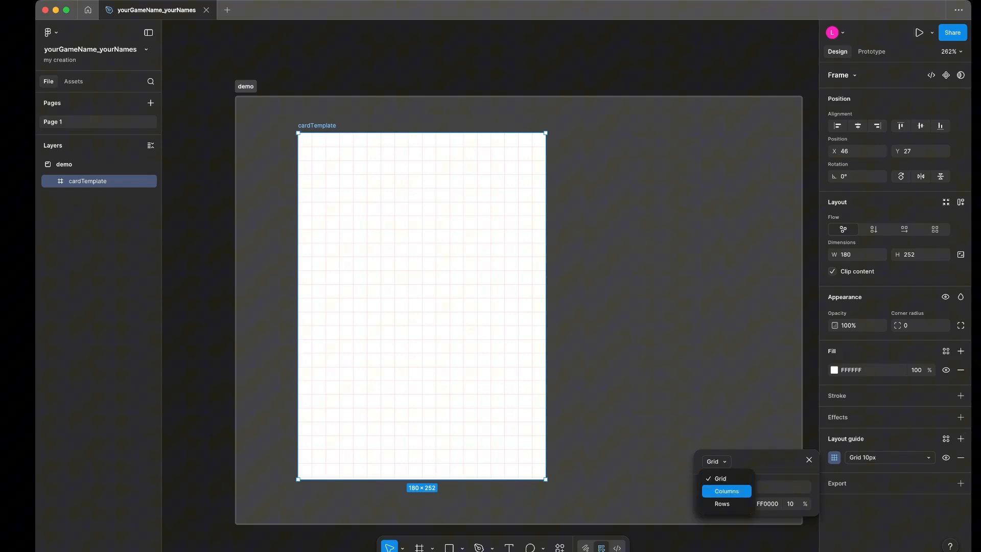
{"action": "left_click", "coordinate": [723, 490]}
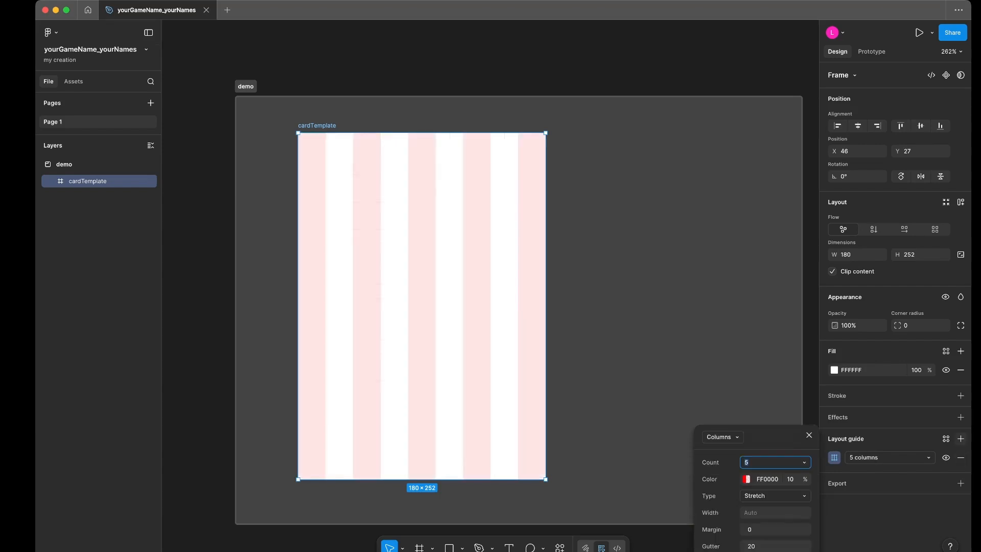
{"action": "left_click", "coordinate": [961, 438]}
{"action": "left_click", "coordinate": [834, 475]}
{"action": "left_click", "coordinate": [718, 437]}
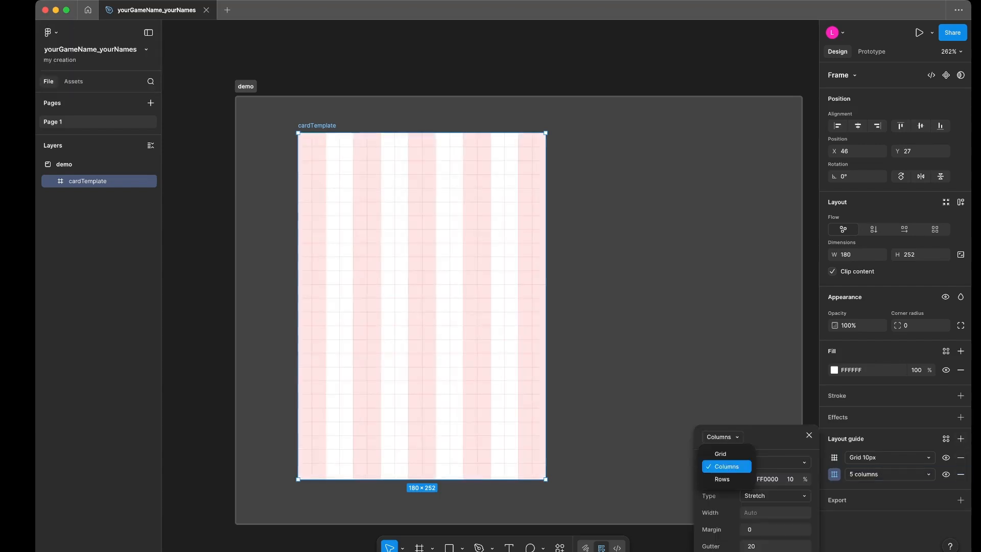
{"action": "left_click", "coordinate": [715, 477]}
- Change the 10px grid guide to columns with a count of 1 and a margin of 10
{"action": "left_click", "coordinate": [835, 457]}
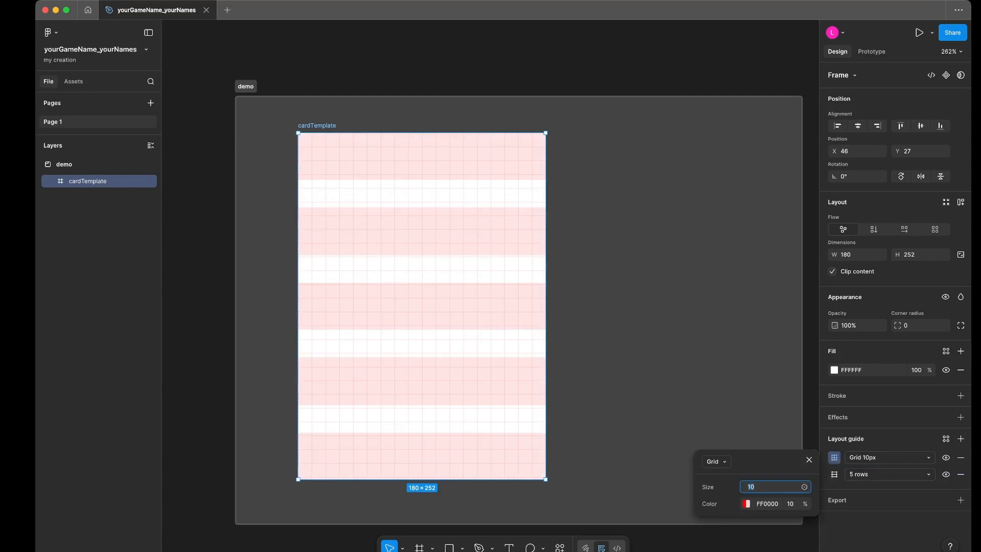
{"action": "left_click", "coordinate": [716, 461]}
{"action": "left_click", "coordinate": [721, 490]}
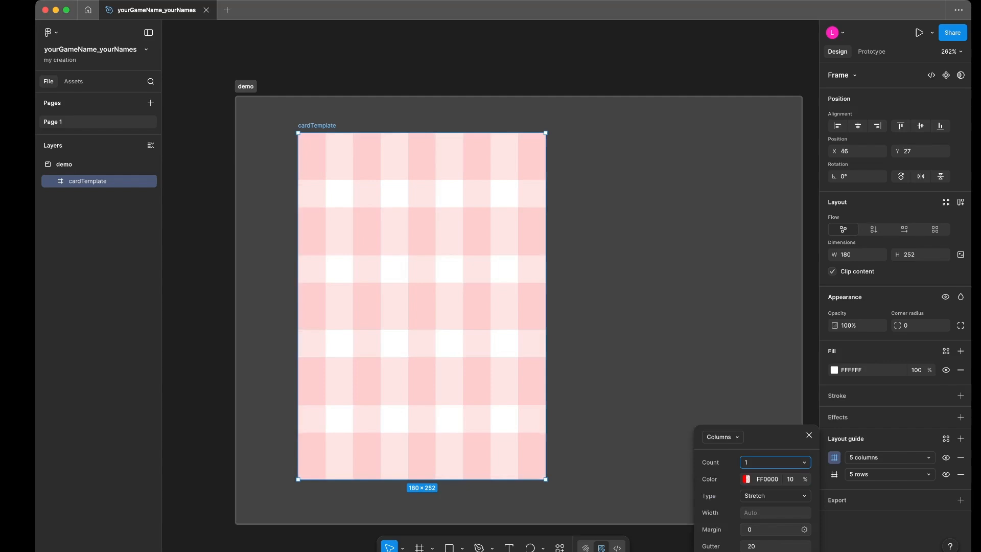
{"action": "left_click", "coordinate": [772, 529]}
{"action": "type", "text": "10"}
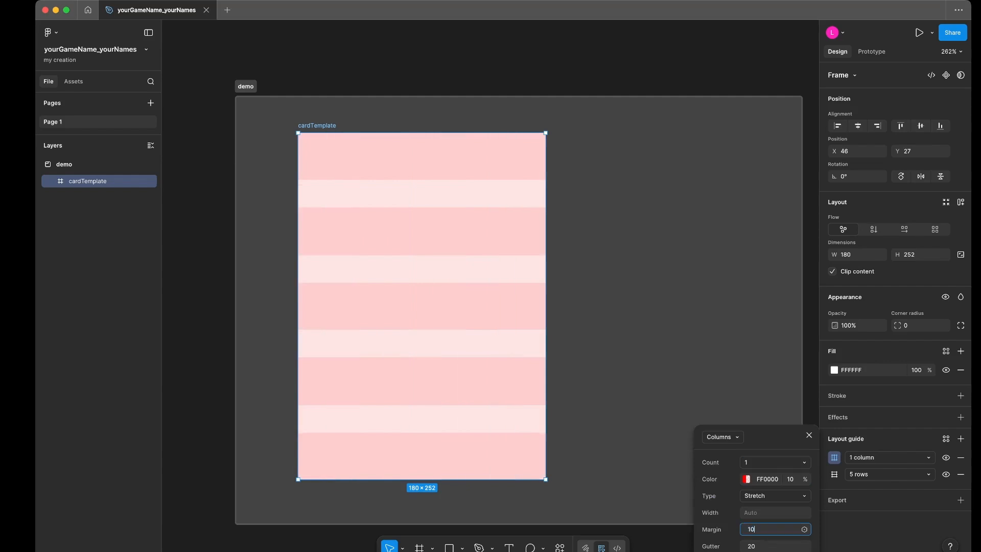
{"action": "key", "text": "Tab"}
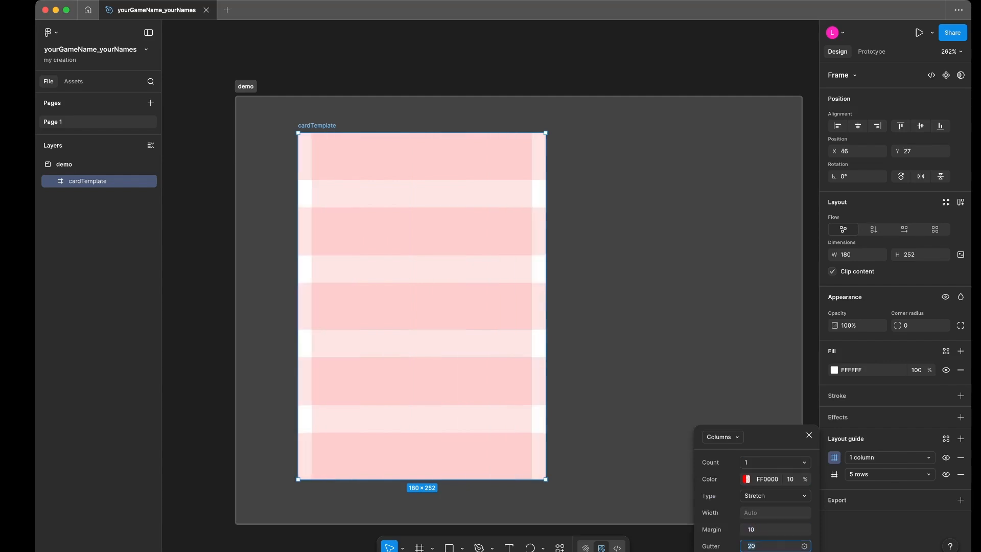
- Set the rows layout guide to a count of 1 and a margin of 10
{"action": "left_click", "coordinate": [835, 474]}
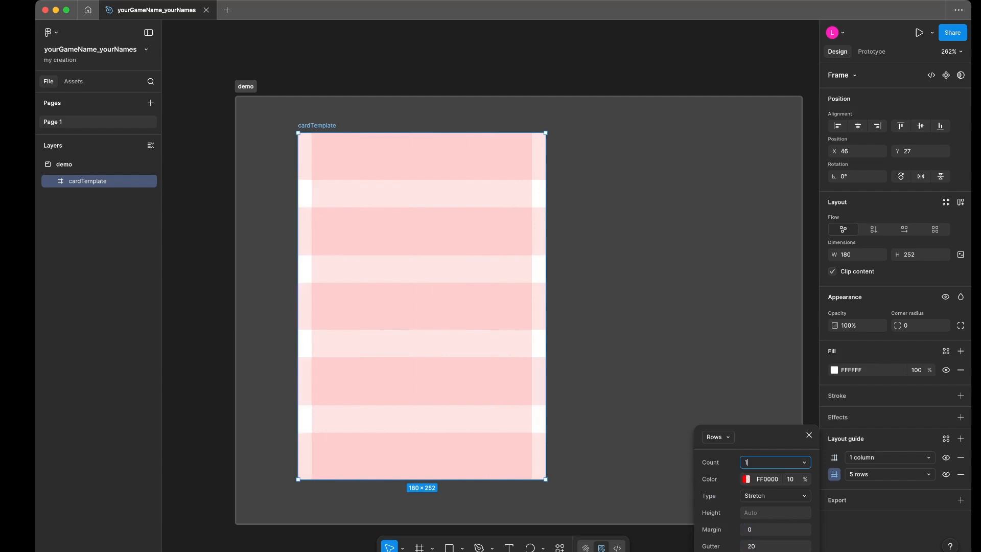
{"action": "type", "text": "1"}
{"action": "key", "text": "Tab"}
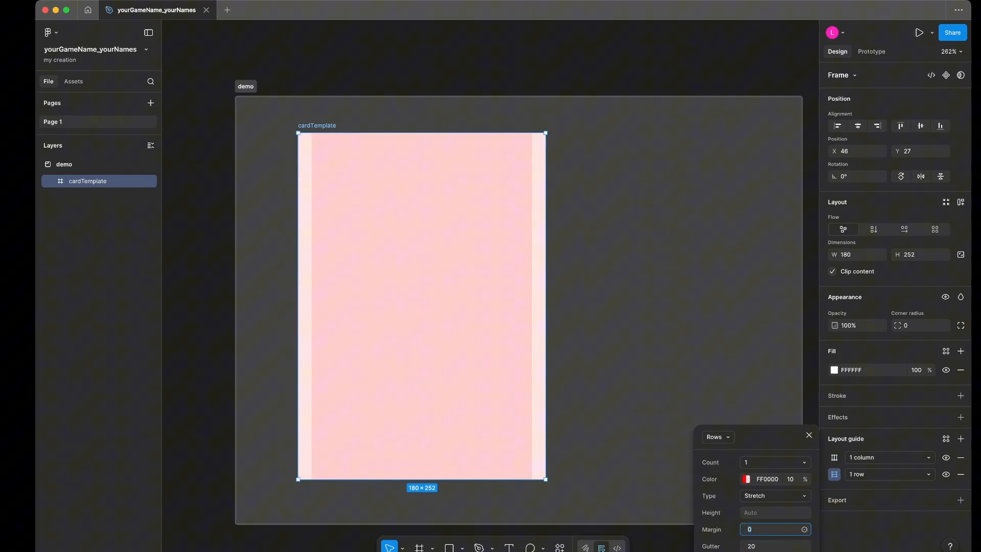
{"action": "type", "text": "10"}
{"action": "key", "text": "Return"}
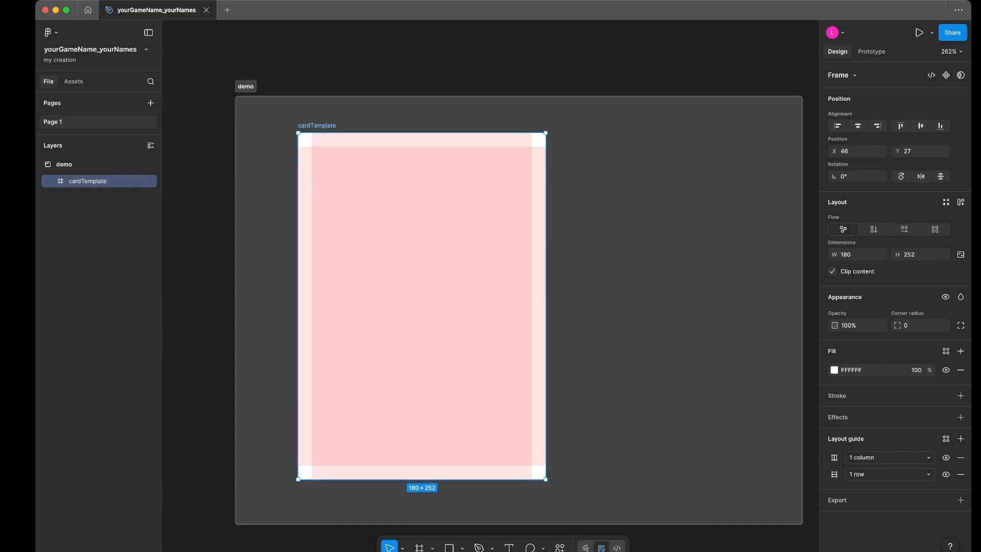
- Try resizing cardTemplate from its lower-right corner and undo the resize
{"action": "scroll", "coordinate": [519, 310], "scroll_direction": "left", "scroll_amount": 2}
{"action": "scroll", "coordinate": [438, 156], "scroll_direction": "up", "scroll_amount": 2}
{"action": "scroll", "coordinate": [438, 156], "scroll_direction": "down", "scroll_amount": 4}
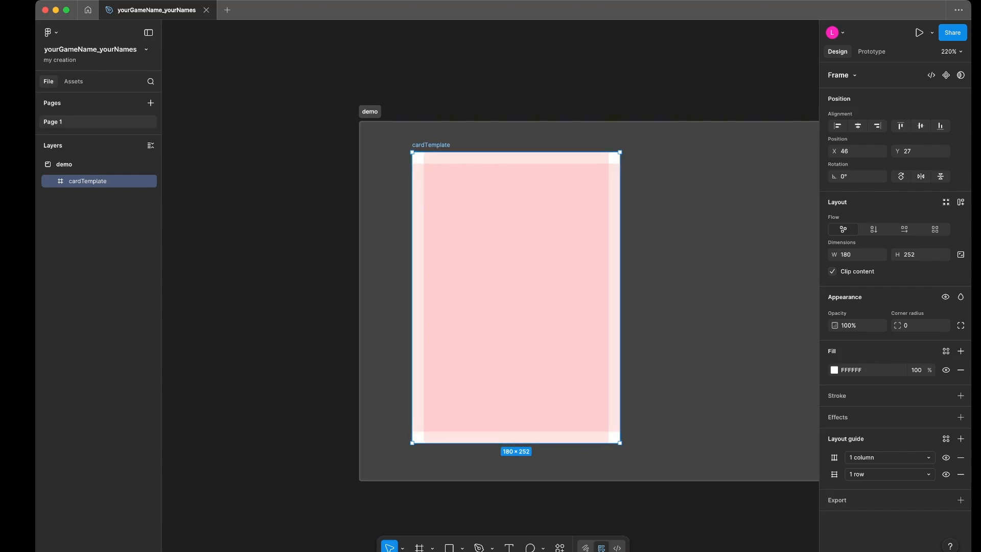
{"action": "left_click_drag", "start_coordinate": [620, 443], "coordinate": [642, 341]}
{"action": "key", "text": "super+z"}
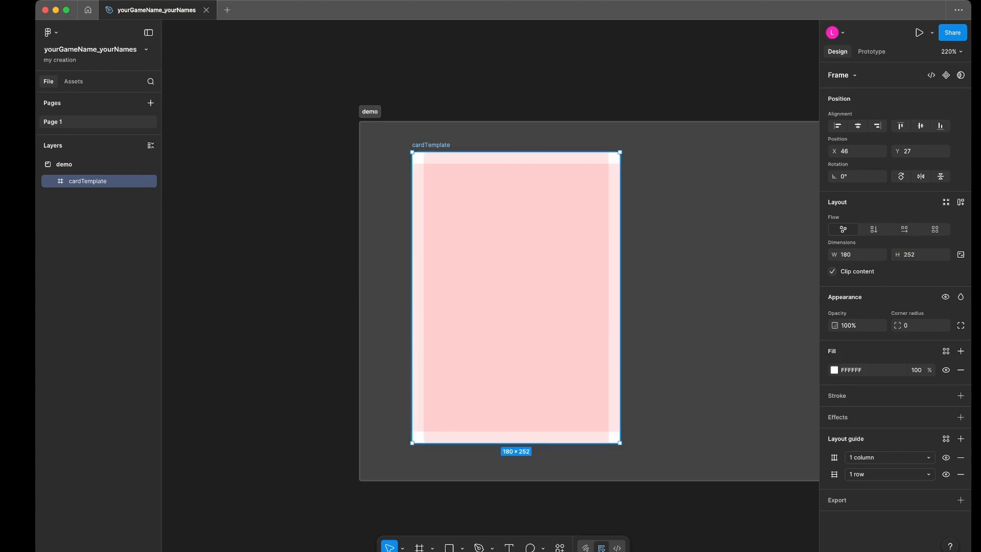
- Draw a vertical line about 7 px long with the Pen tool, from cardTemplate's top edge along the left margin guide
{"action": "left_click", "coordinate": [418, 97]}
{"action": "scroll", "coordinate": [417, 97], "scroll_direction": "up", "scroll_amount": 5}
{"action": "scroll", "coordinate": [426, 195], "scroll_direction": "up", "scroll_amount": 3}
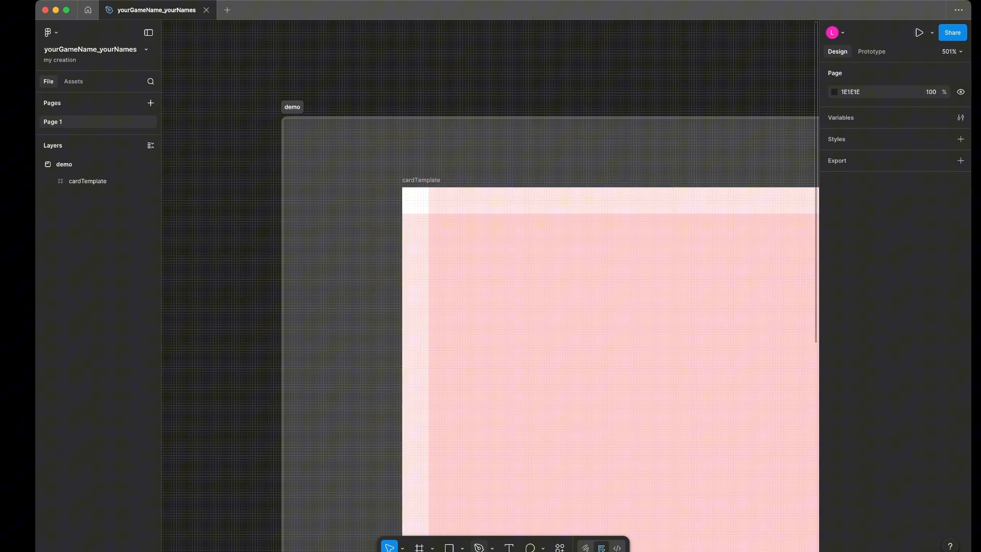
{"action": "key", "text": "p"}
{"action": "left_click", "coordinate": [429, 187]}
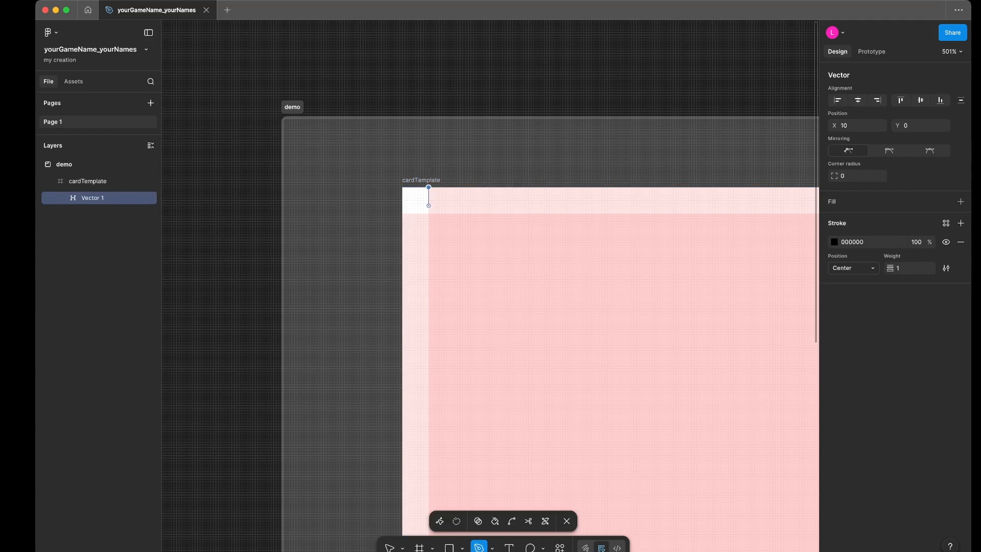
{"action": "left_click", "coordinate": [429, 206]}
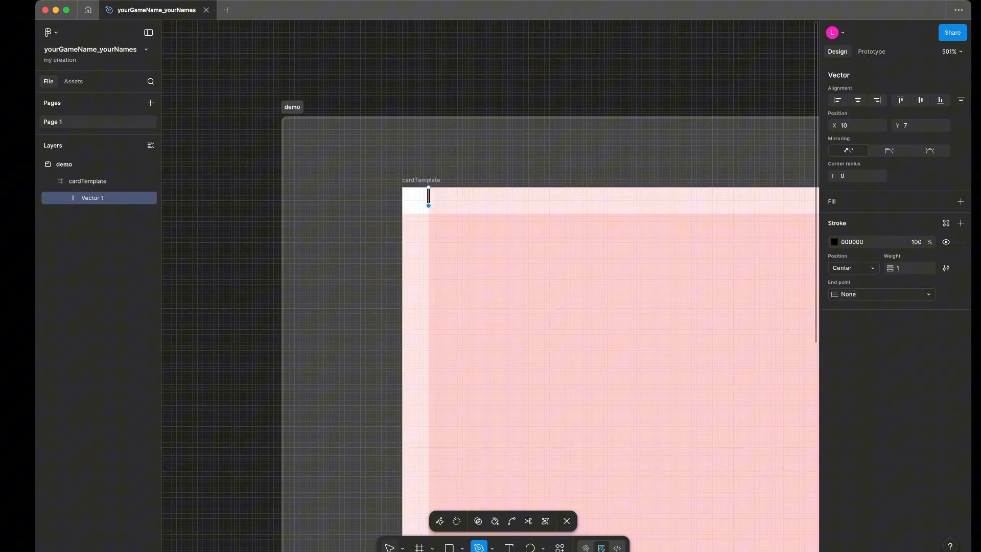
{"action": "key", "text": "Escape"}
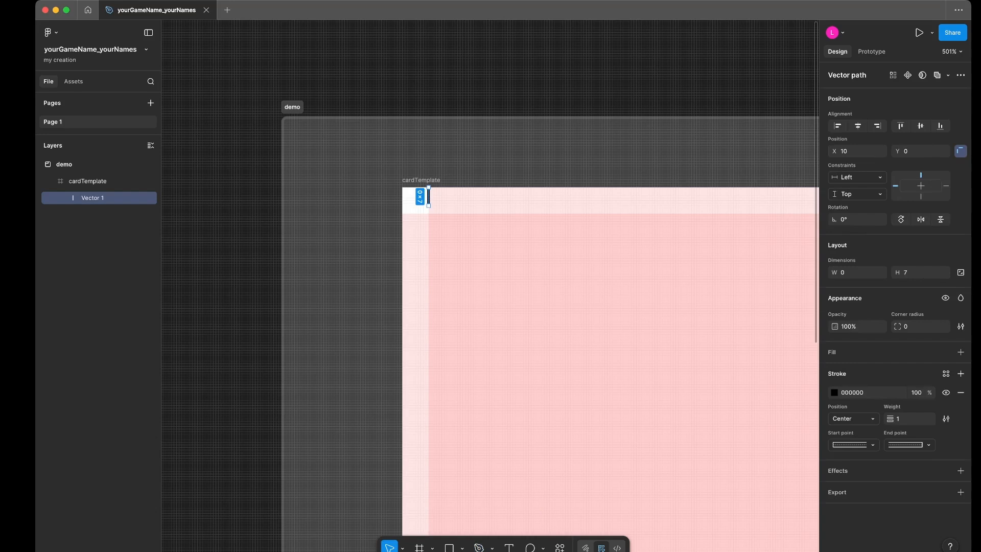
- Set the short vertical line's stroke weight to 0.5 and deselect it
{"action": "left_click", "coordinate": [909, 419]}
{"action": "type", "text": "0.5"}
{"action": "key", "text": "Return"}
{"action": "key", "text": "Escape"}
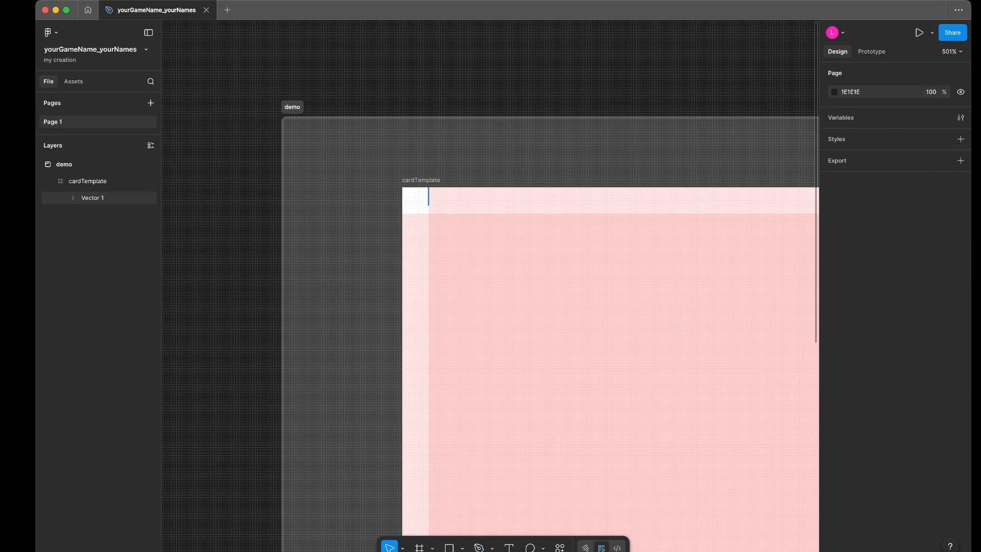
- Duplicate the short line along cardTemplate's top edge onto the right margin guide at X 170
{"action": "left_click", "coordinate": [430, 196]}
{"action": "scroll", "coordinate": [435, 185], "scroll_direction": "up", "scroll_amount": 6}
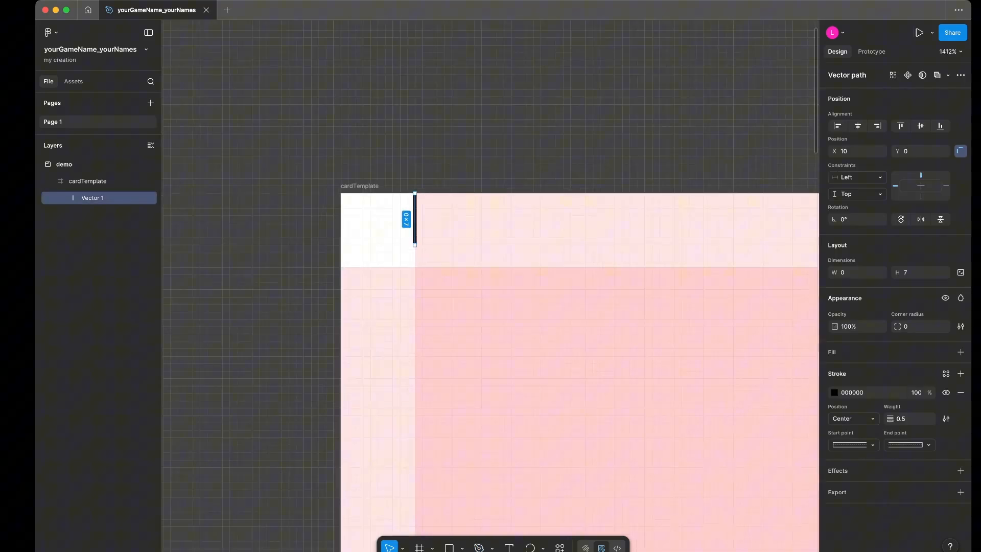
{"action": "scroll", "coordinate": [436, 185], "scroll_direction": "down", "scroll_amount": 5}
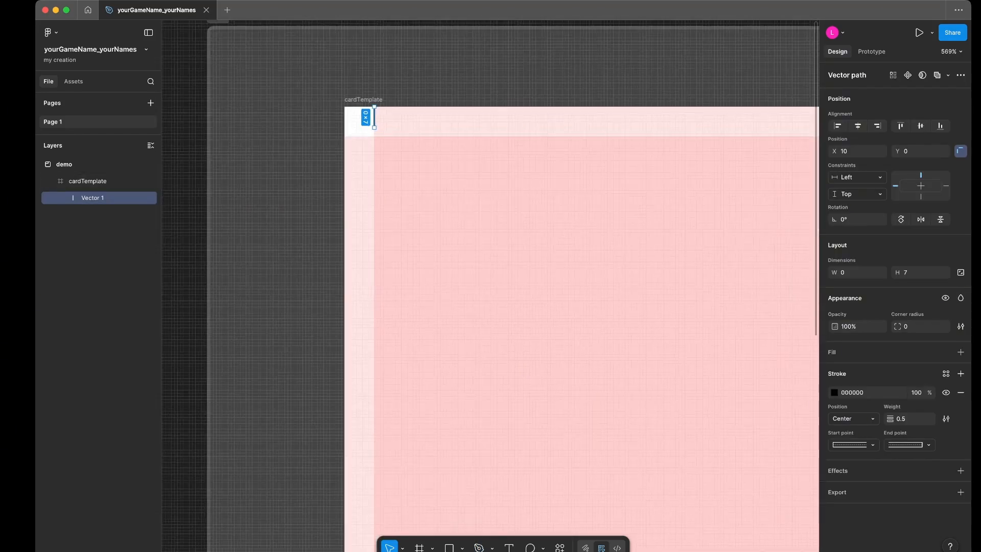
{"action": "scroll", "coordinate": [491, 286], "scroll_direction": "down", "scroll_amount": 3}
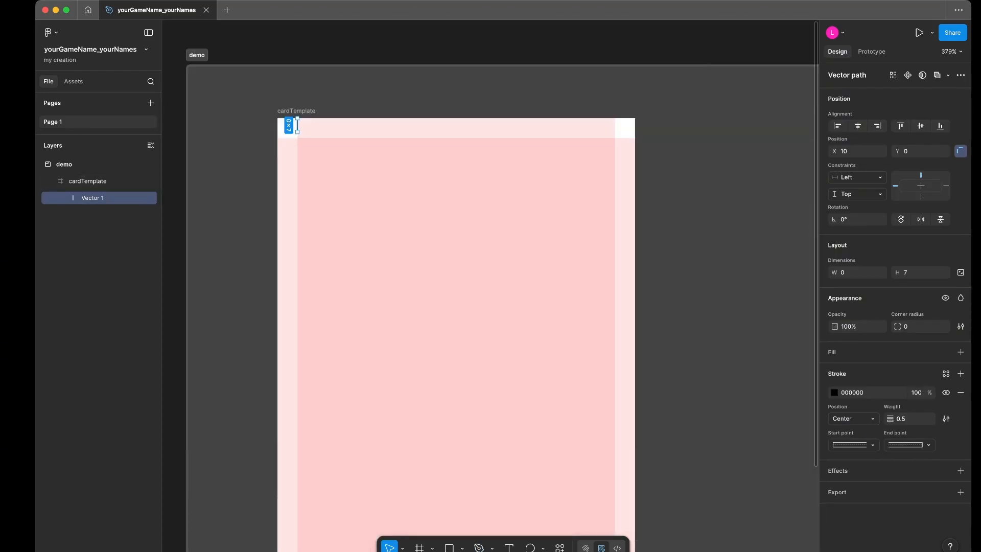
{"action": "scroll", "coordinate": [491, 286], "scroll_direction": "down", "scroll_amount": 1}
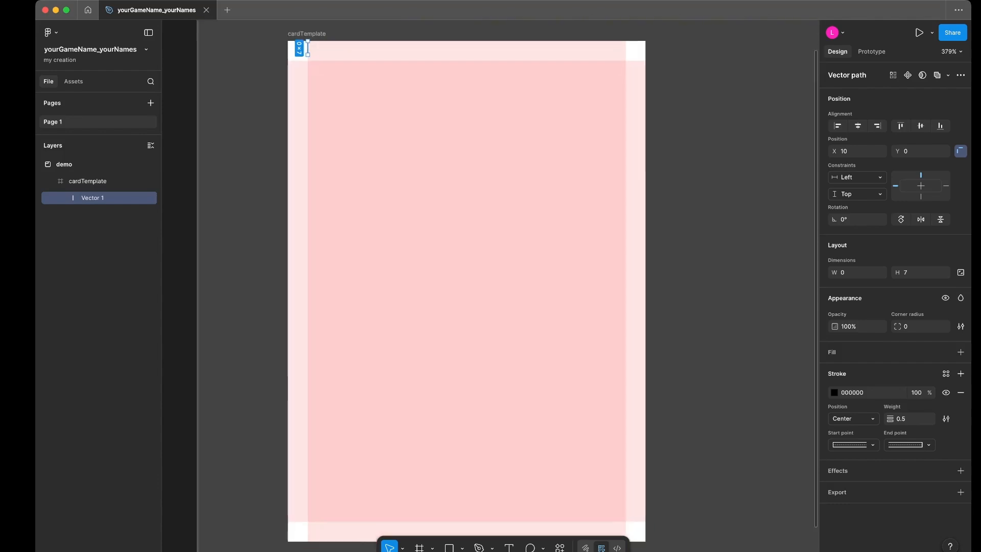
{"action": "left_click_drag", "start_coordinate": [307, 48], "coordinate": [625, 48]}
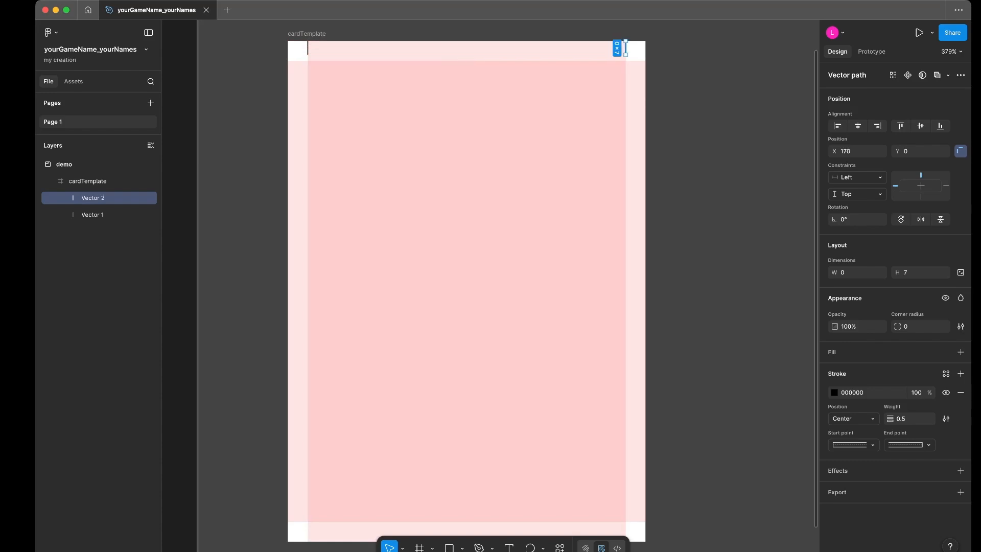
- Duplicate the top-left line and place a copy straight below it at cardTemplate's bottom edge, at about Y 247
{"action": "scroll", "coordinate": [626, 49], "scroll_direction": "down", "scroll_amount": 2}
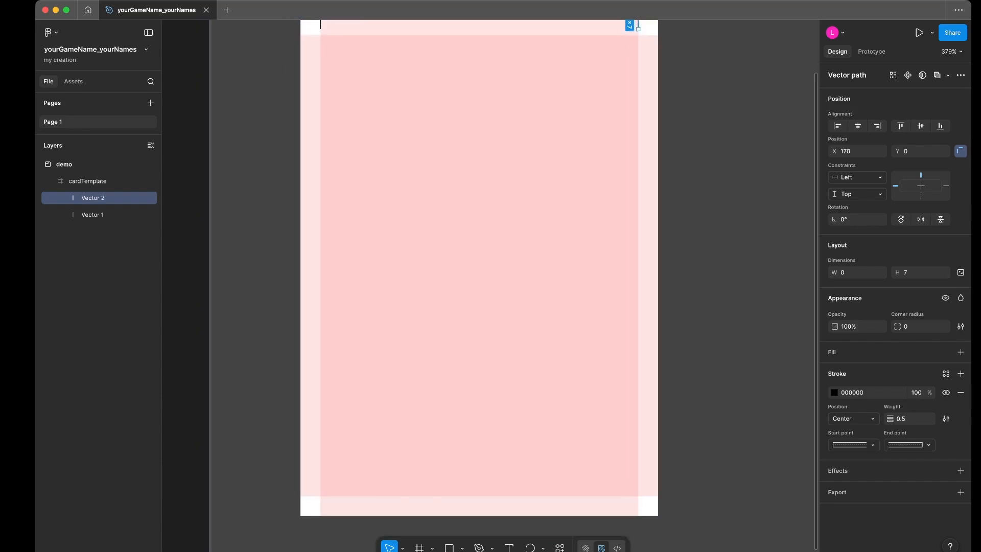
{"action": "scroll", "coordinate": [478, 276], "scroll_direction": "up", "scroll_amount": 1}
{"action": "left_click", "coordinate": [319, 36]}
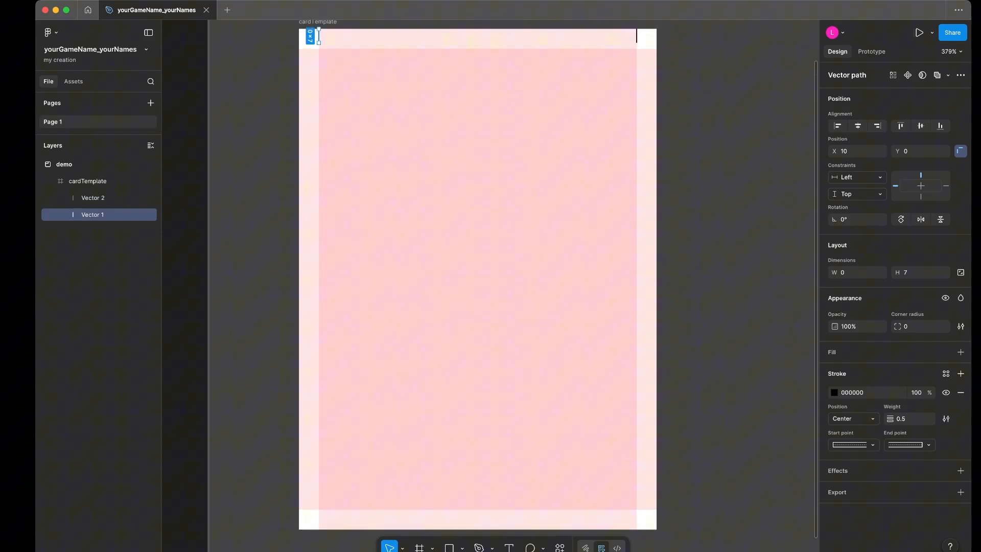
{"action": "key", "text": "super+d"}
{"action": "left_click_drag", "start_coordinate": [319, 37], "coordinate": [318, 525]}
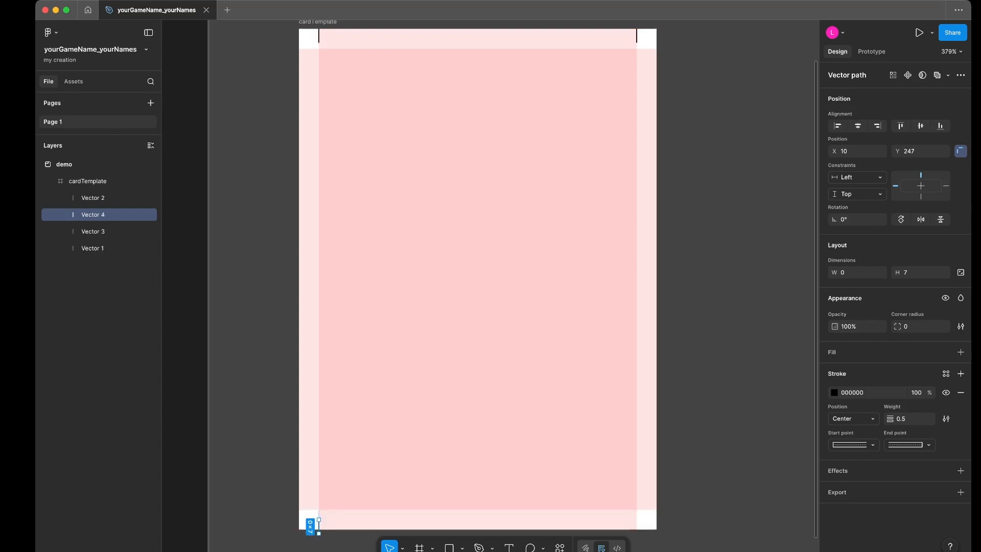
- Duplicate the mark at the bottom end of the left margin guide onto the right margin guide at X 170, Y 247
{"action": "left_click_drag", "start_coordinate": [319, 526], "coordinate": [637, 526]}
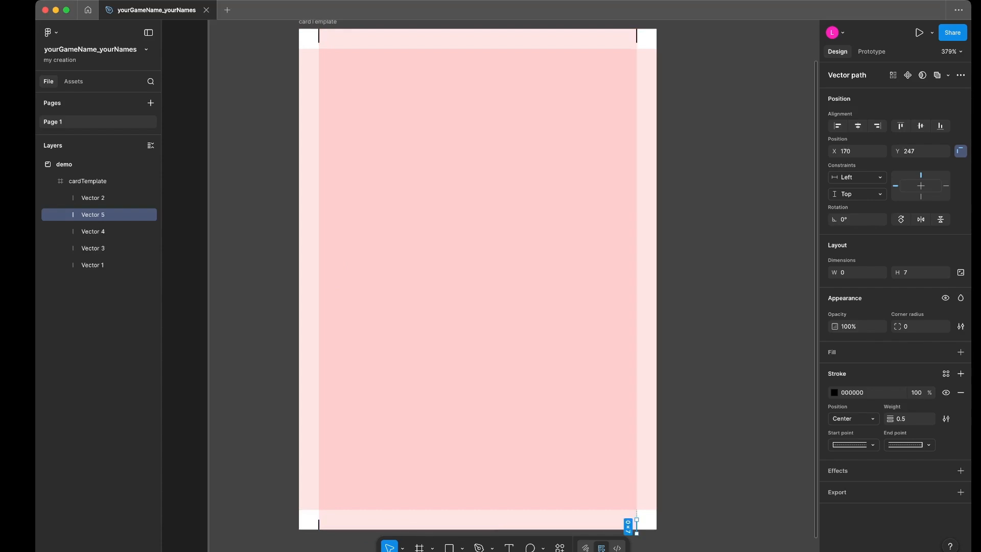
{"action": "key", "text": "Escape"}
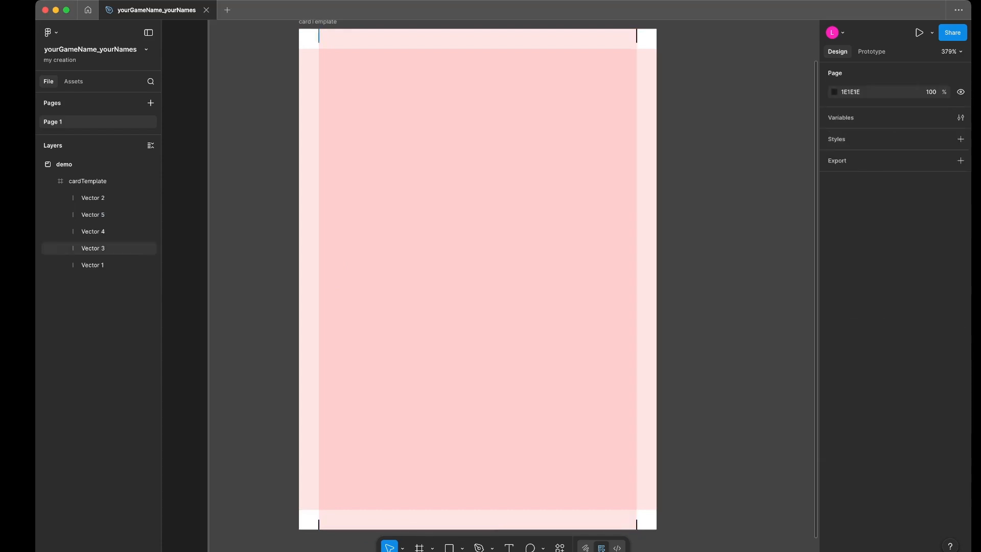
- Copy the top-left mark rotated 90° to both side edges along the top and bottom margin guides, at Y 10 and Y 242
{"action": "left_click", "coordinate": [319, 36]}
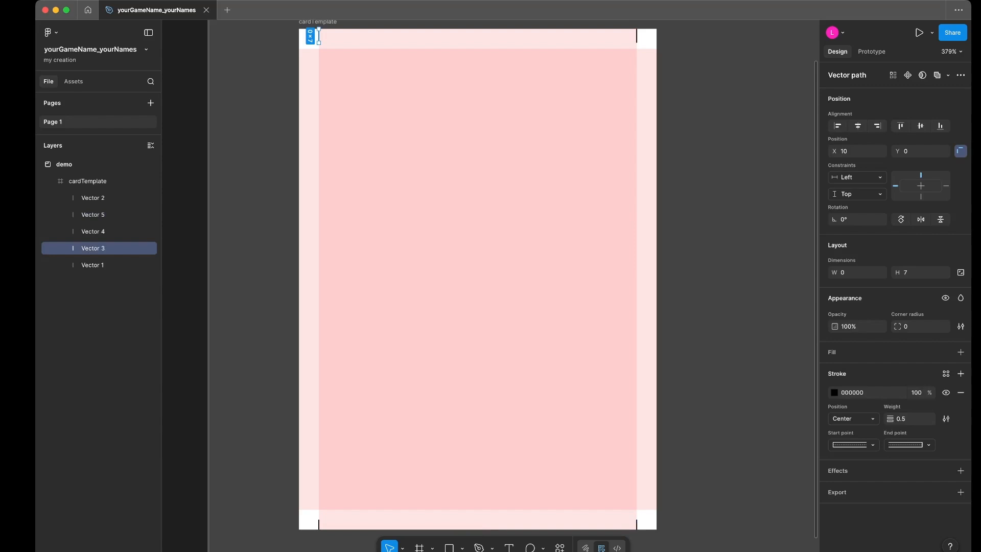
{"action": "mouse_move", "coordinate": [319, 36]}
{"action": "left_mouse_down"}
{"action": "mouse_move", "coordinate": [306, 50]}
{"action": "mouse_move", "coordinate": [313, 58]}
{"action": "mouse_move", "coordinate": [313, 42]}
{"action": "mouse_move", "coordinate": [307, 49]}
{"action": "left_mouse_up"}
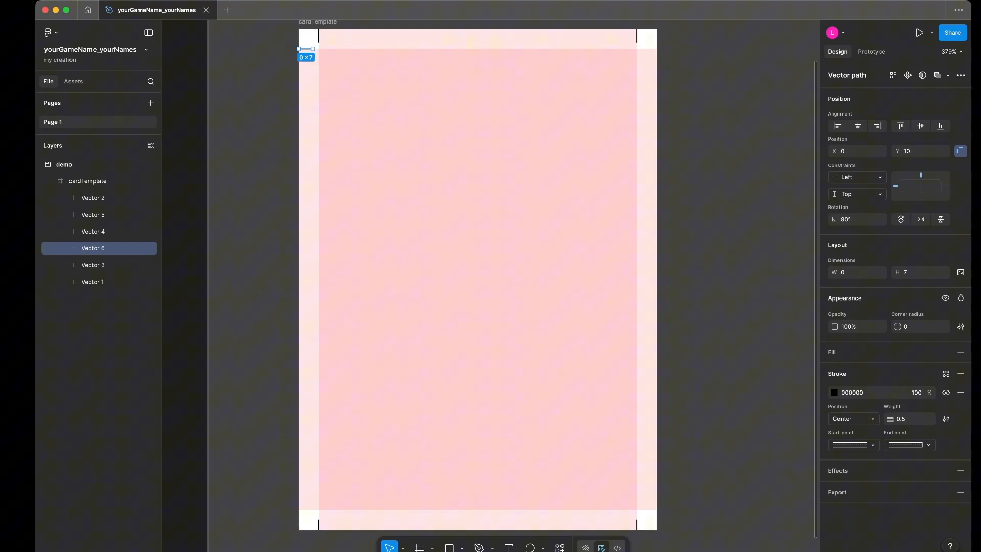
{"action": "left_click_drag", "start_coordinate": [307, 48], "coordinate": [306, 510]}
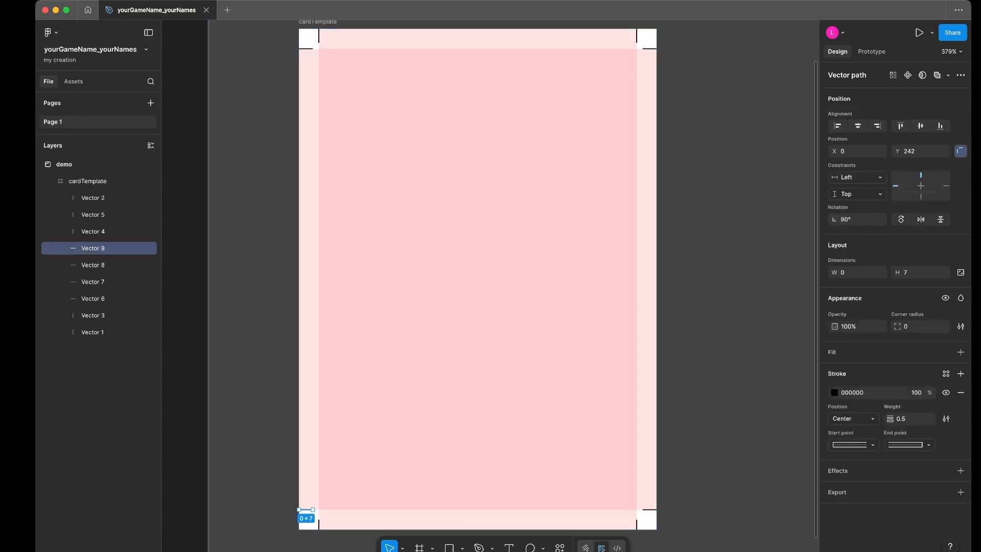
{"action": "key", "text": "Escape"}
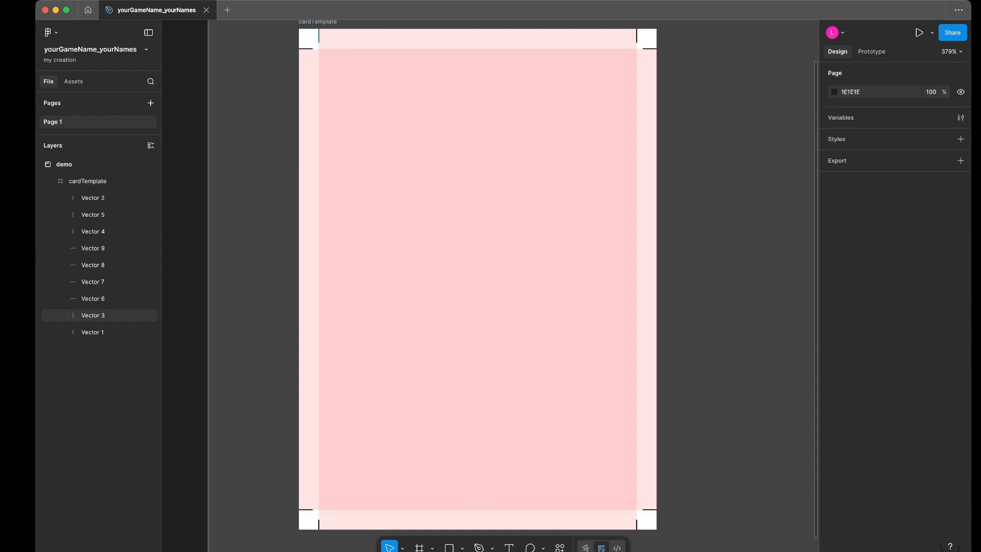
- Place vertical mark copies 3 px outside the side guides at the top-left (X 7, Y -3), top-right and bottom-right (X 173, Y 250) corners
{"action": "left_click", "coordinate": [319, 37]}
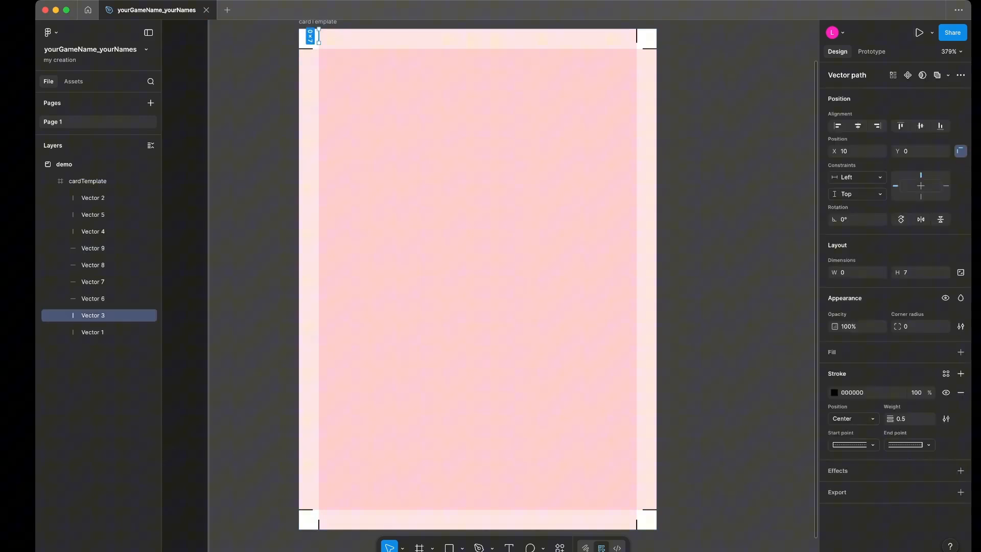
{"action": "left_click_drag", "start_coordinate": [319, 37], "coordinate": [313, 36]}
{"action": "left_click_drag", "start_coordinate": [313, 36], "coordinate": [642, 483]}
{"action": "left_click", "coordinate": [642, 483]}
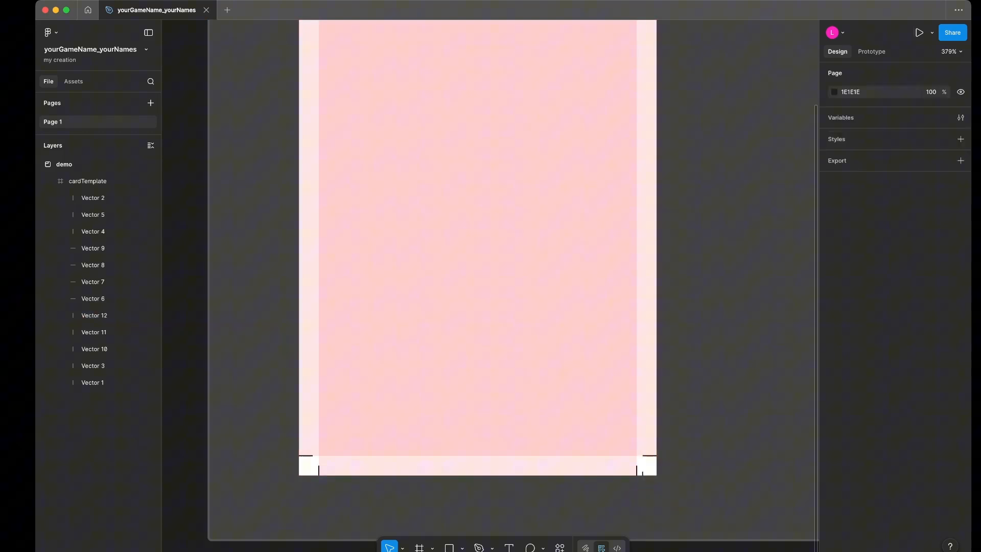
- At the bottom-right corner, move the mark on the margin guide to Y 244 and the outer vertical mark to Y 247
{"action": "left_click", "coordinate": [637, 466]}
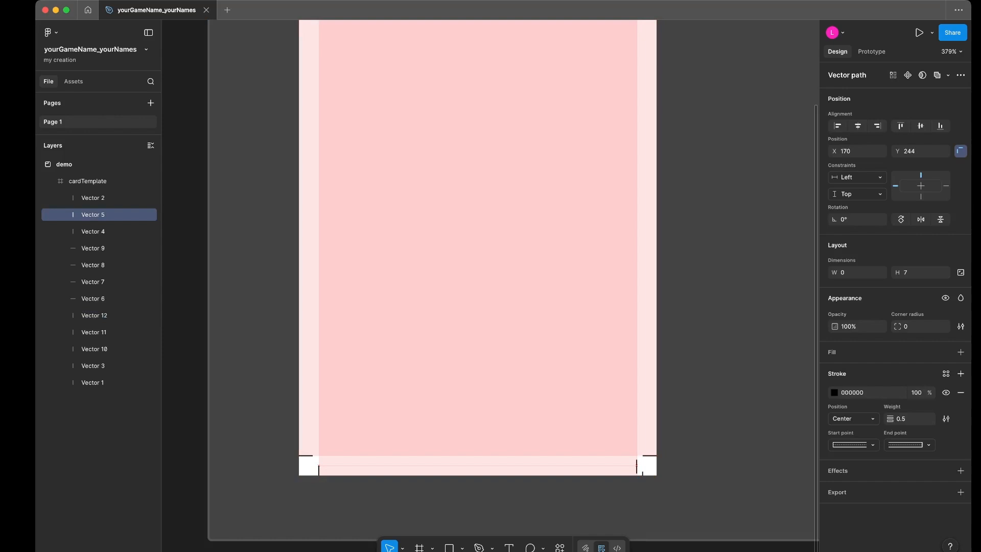
{"action": "key", "text": "Down"}
{"action": "left_click", "coordinate": [643, 486]}
{"action": "left_click", "coordinate": [643, 480]}
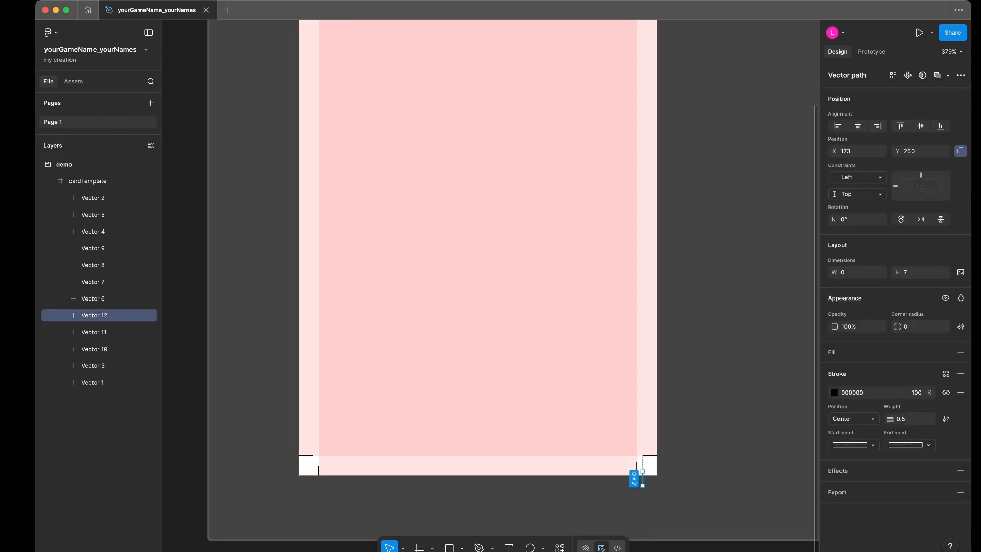
{"action": "left_click_drag", "start_coordinate": [643, 481], "coordinate": [642, 475]}
{"action": "scroll", "coordinate": [474, 263], "scroll_direction": "up", "scroll_amount": 1}
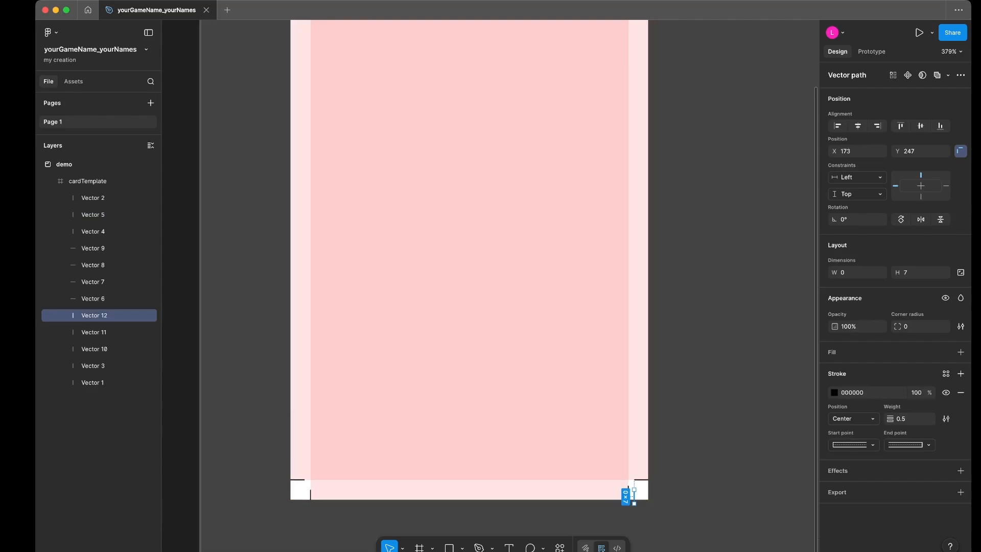
- Duplicate the outer vertical mark from the bottom-right corner to the bottom-left corner, at about X 54, Y 276
{"action": "left_click_drag", "start_coordinate": [633, 493], "coordinate": [307, 499], "text": "alt"}
{"action": "left_click_drag", "start_coordinate": [306, 500], "coordinate": [307, 499]}
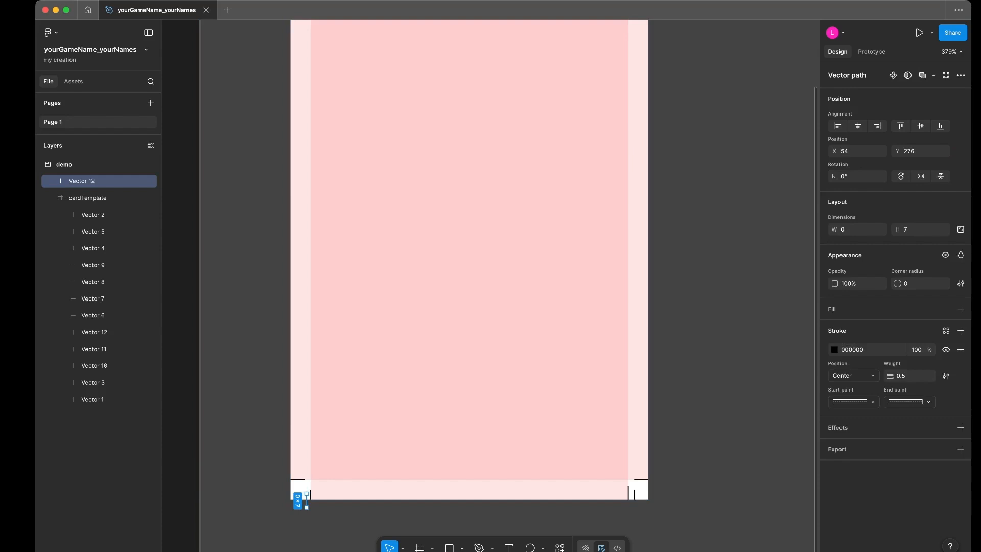
- Place horizontal mark copies, rotated 90°, 3 px outside the horizontal guides at all four corners, at X -3 and 176, Y 7 and 245
{"action": "left_click_drag", "start_coordinate": [309, 511], "coordinate": [292, 486]}
{"action": "key", "text": "super+z"}
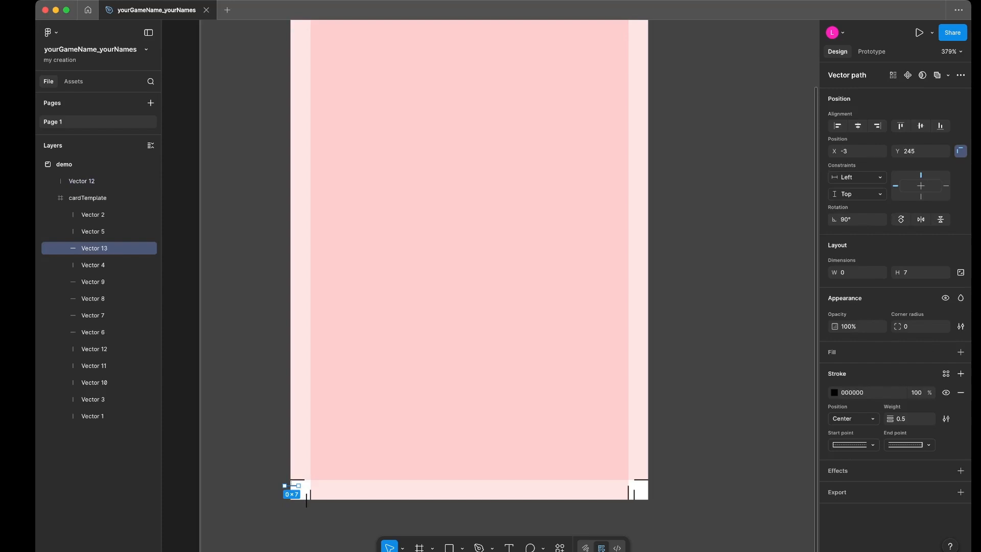
{"action": "key", "text": "alt"}
{"action": "left_click_drag", "start_coordinate": [292, 486], "coordinate": [646, 485], "text": "alt"}
{"action": "scroll", "coordinate": [647, 486], "scroll_direction": "up", "scroll_amount": 2}
{"action": "scroll", "coordinate": [470, 281], "scroll_direction": "down", "scroll_amount": 2}
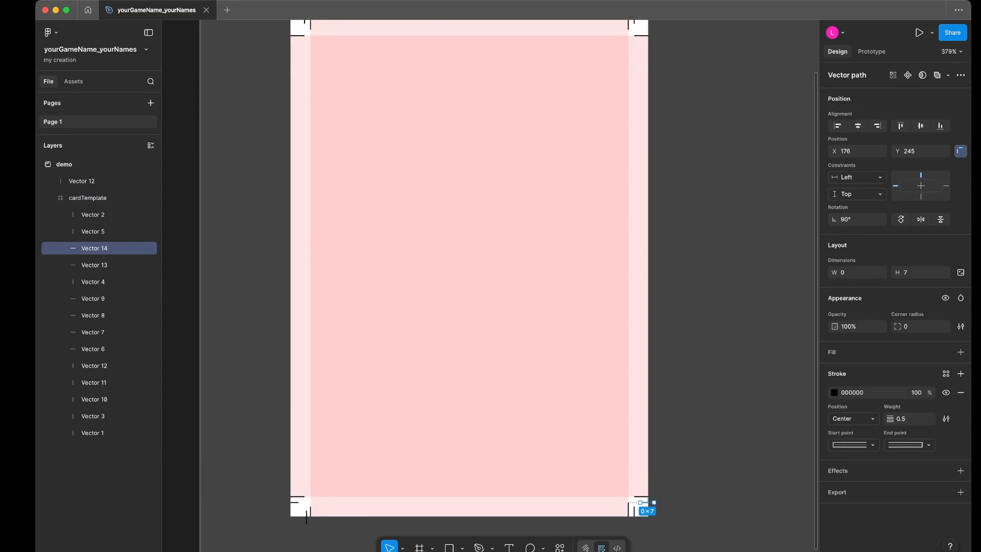
{"action": "left_click_drag", "start_coordinate": [647, 502], "coordinate": [296, 29], "text": "alt"}
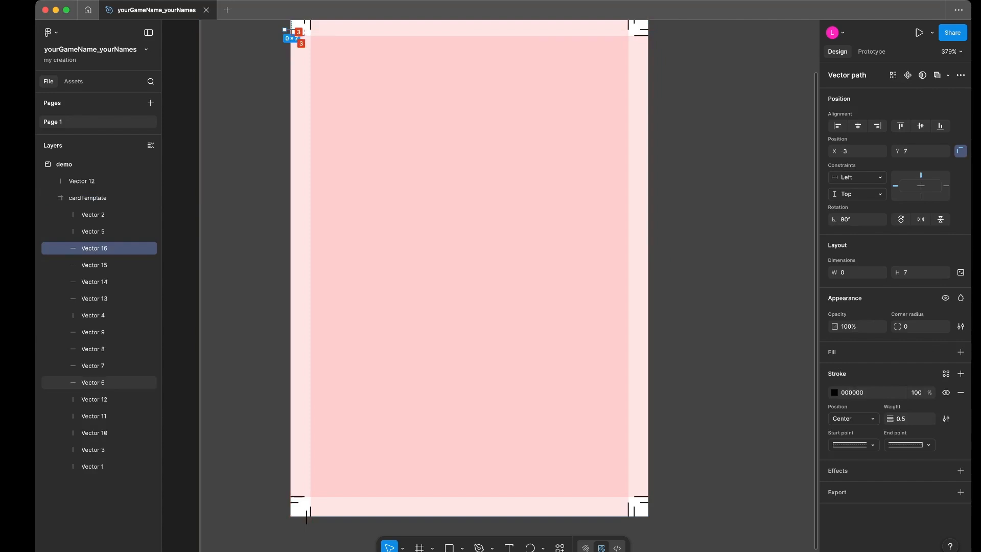
{"action": "key", "text": "Escape"}
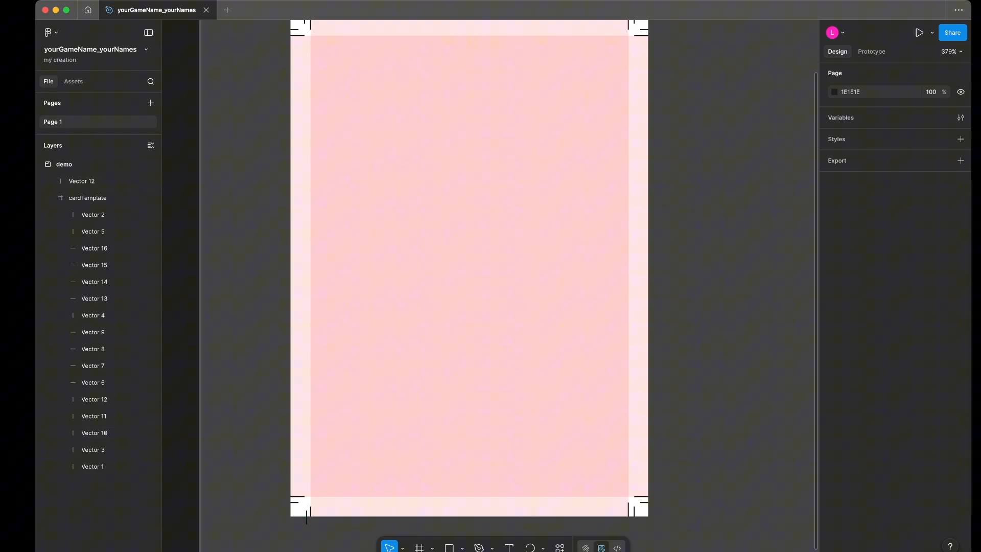
{"action": "left_click", "coordinate": [99, 433]}
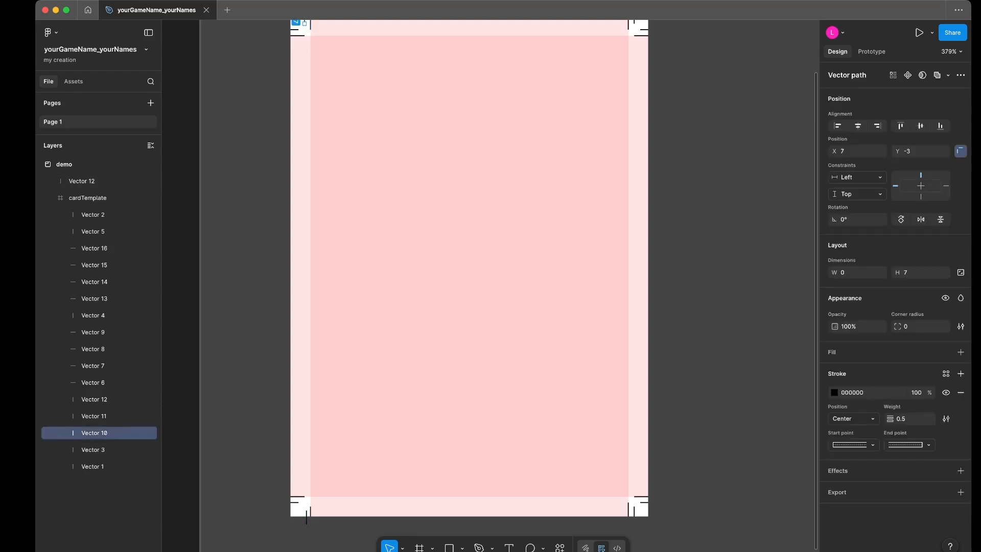
{"action": "left_click", "coordinate": [82, 181]}
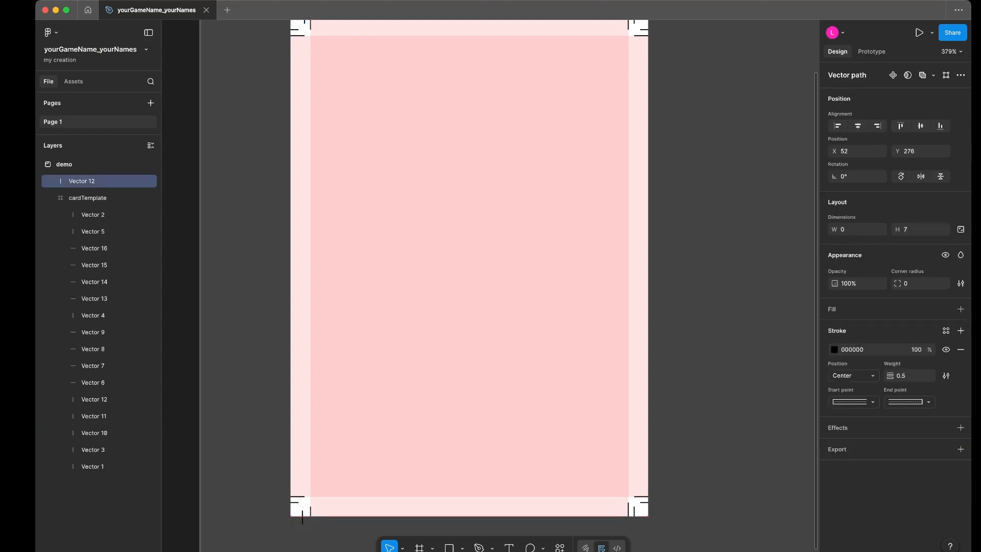
{"action": "key", "text": "Left"}
{"action": "left_click", "coordinate": [97, 433]}
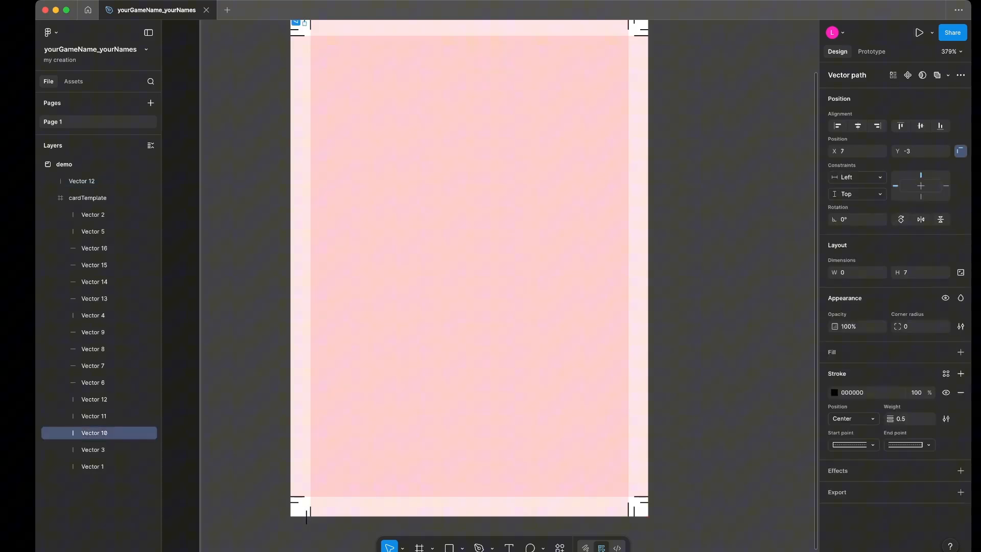
{"action": "key", "text": "Up"}
{"action": "key", "text": "super+z"}
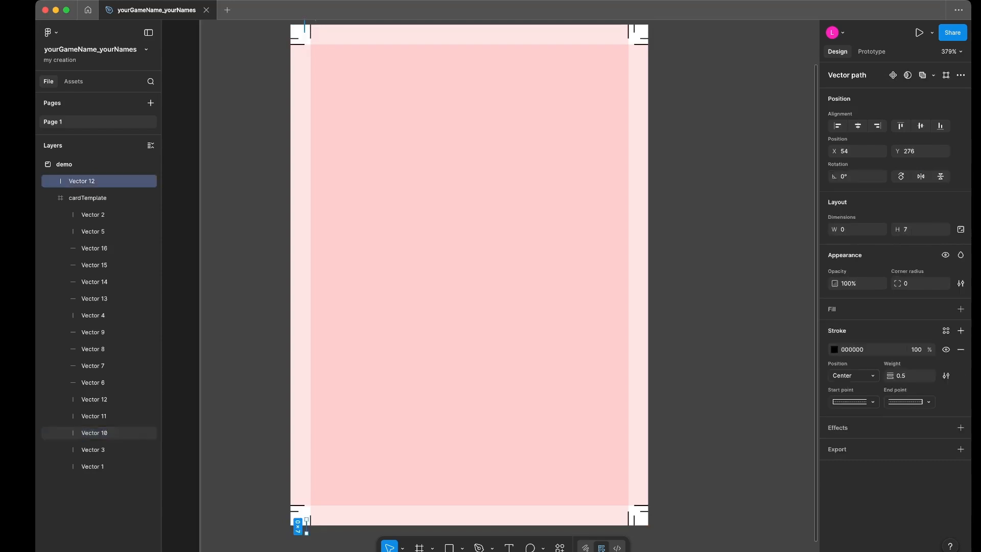
- Delete the outer top-left vertical mark Vector 10 and move the loose Vector 12 layer into the cardTemplate frame
{"action": "left_click", "coordinate": [97, 433]}
{"action": "key", "text": "Delete"}
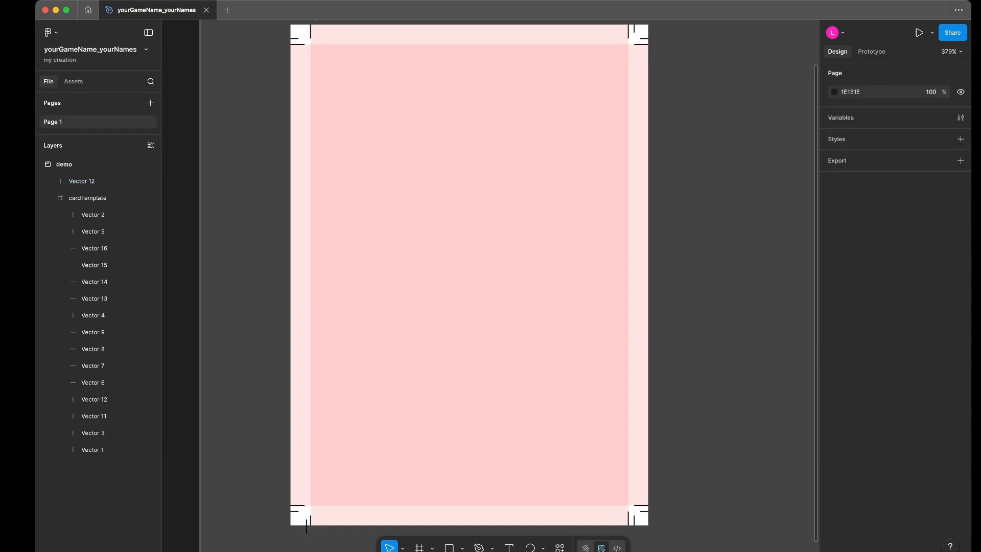
{"action": "left_click", "coordinate": [97, 181]}
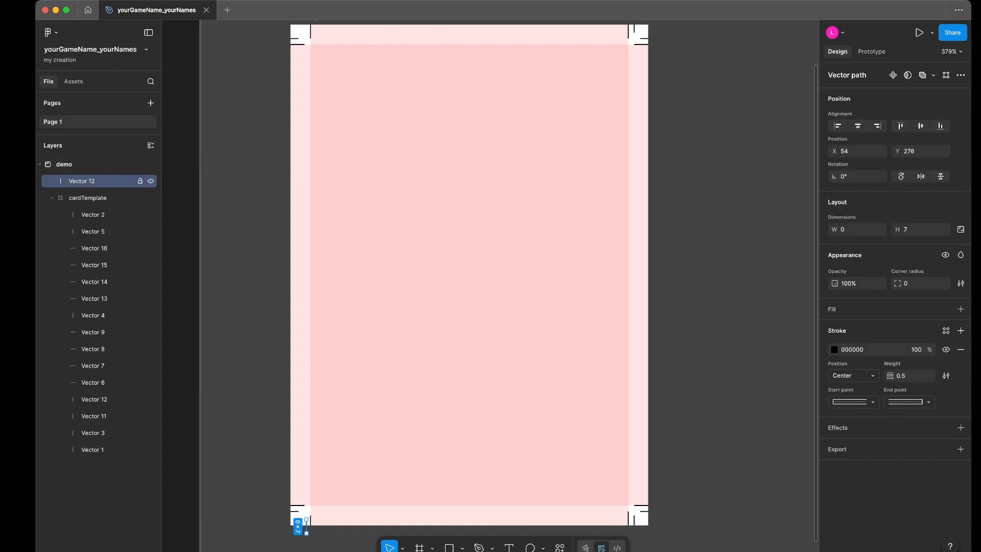
{"action": "left_click_drag", "start_coordinate": [95, 180], "coordinate": [94, 198]}
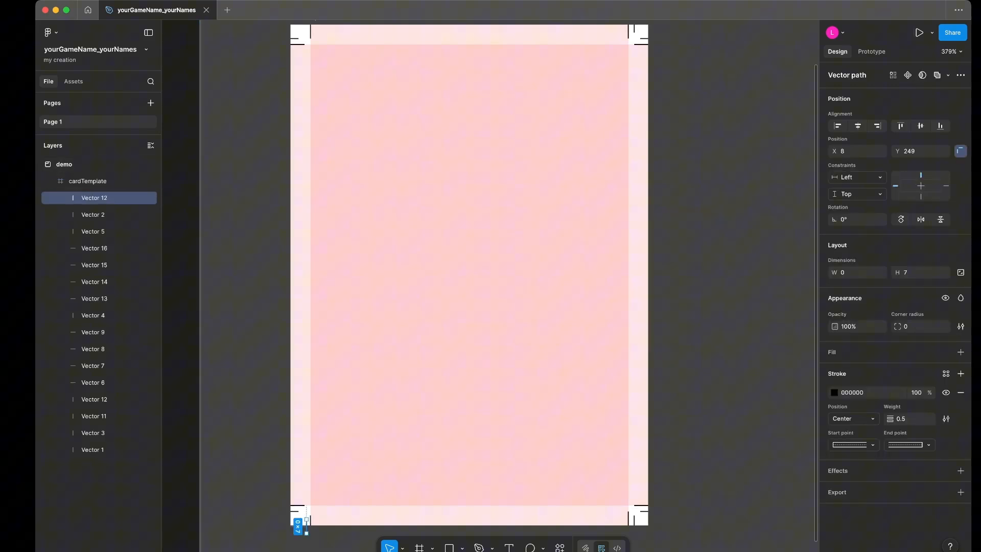
{"action": "key", "text": "Escape"}
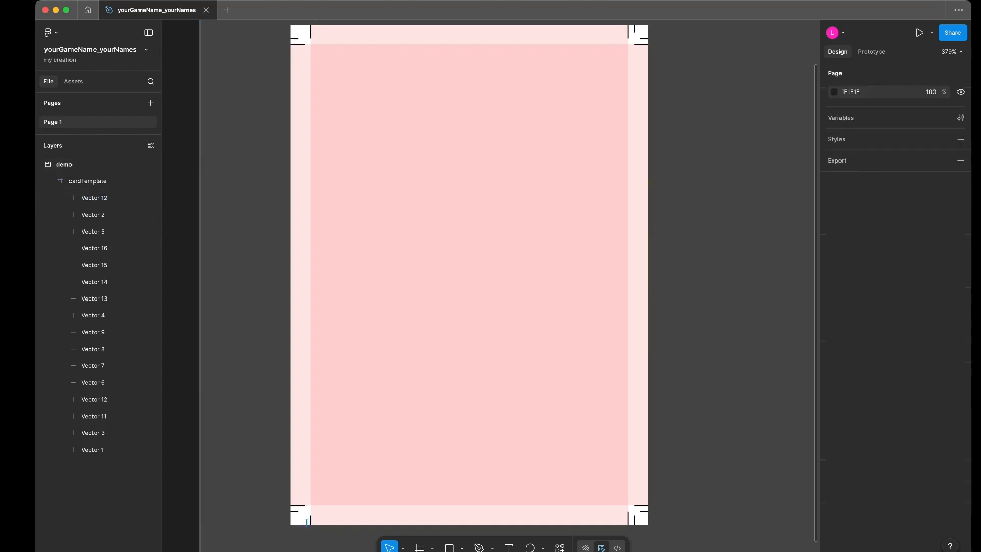
- Duplicate the outer bottom-left vertical mark straight up to cardTemplate's top edge, at X 8, Y -3
{"action": "left_click_drag", "start_coordinate": [307, 527], "coordinate": [311, 121]}
{"action": "key", "text": "Escape"}
{"action": "left_click", "coordinate": [307, 523]}
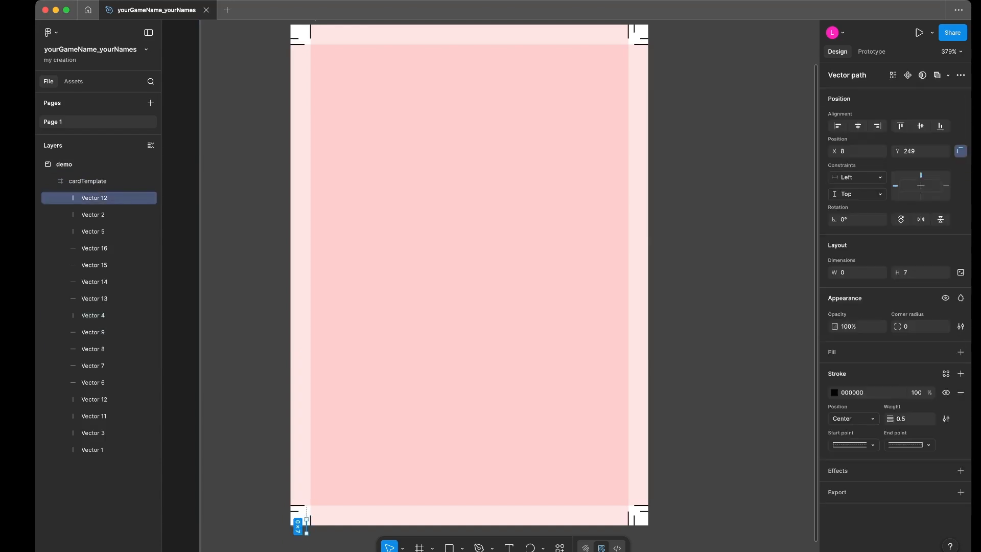
{"action": "left_click_drag", "start_coordinate": [307, 523], "coordinate": [306, 32]}
{"action": "scroll", "coordinate": [460, 276], "scroll_direction": "up", "scroll_amount": 1}
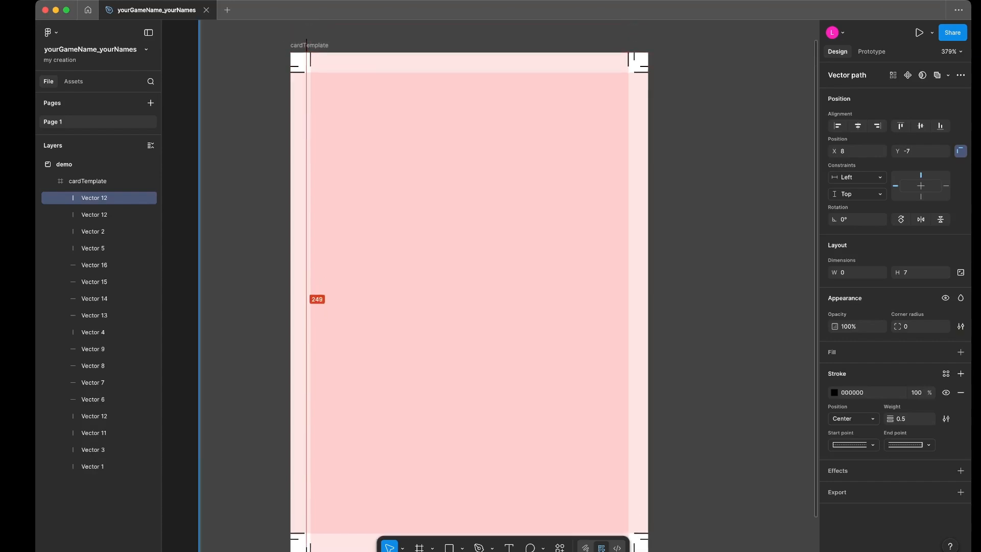
{"action": "key", "text": "Up"}
{"action": "key", "text": "Up"}
{"action": "key", "text": "Up"}
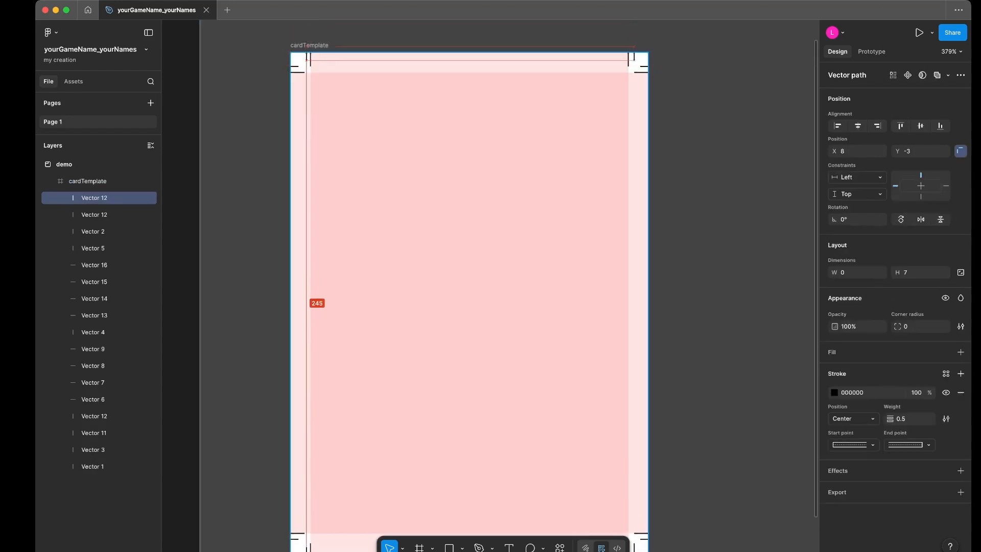
{"action": "key", "text": "Escape"}
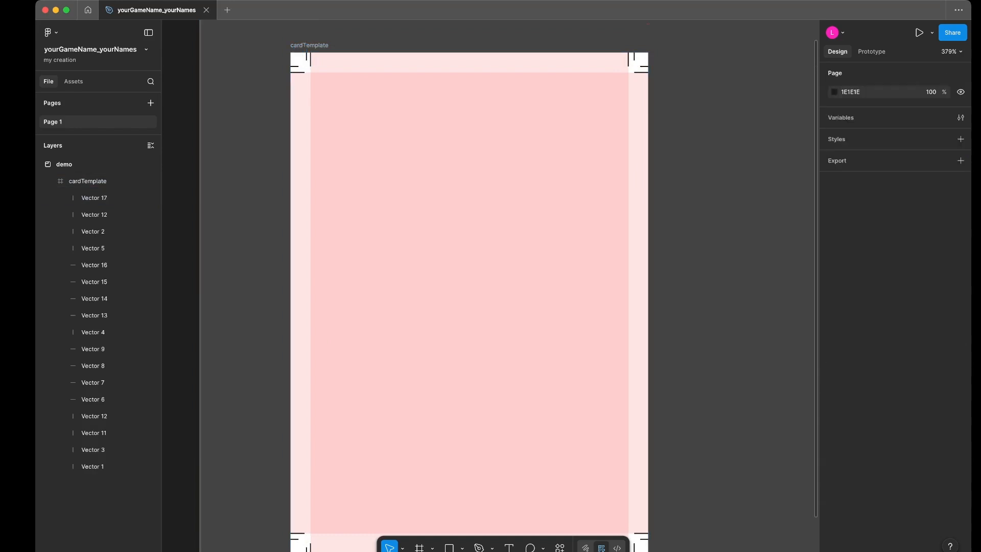
- Nudge the outer vertical marks at the top-left and bottom-left corners to X 7
{"action": "scroll", "coordinate": [466, 286], "scroll_direction": "down", "scroll_amount": 2}
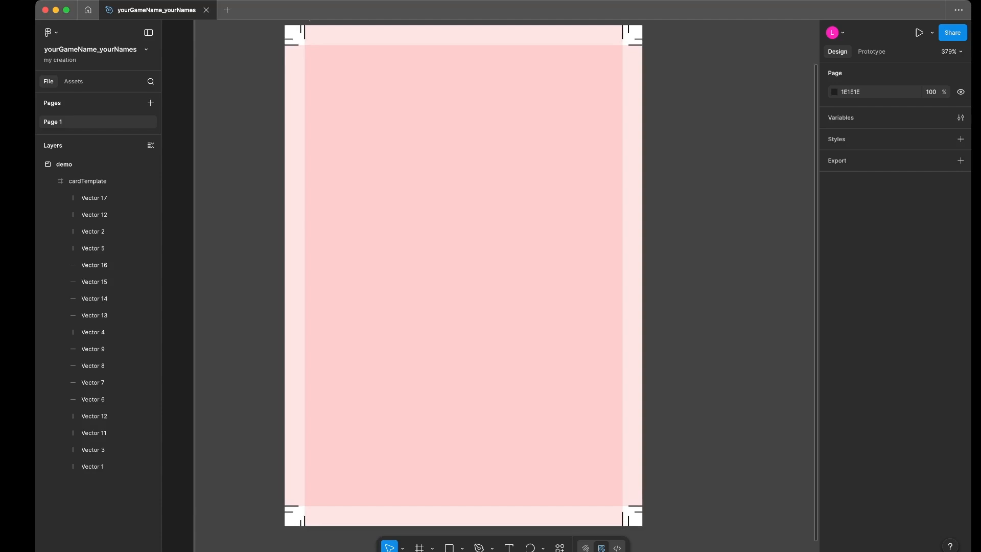
{"action": "left_click", "coordinate": [240, 368]}
{"action": "scroll", "coordinate": [240, 368], "scroll_direction": "right", "scroll_amount": 1}
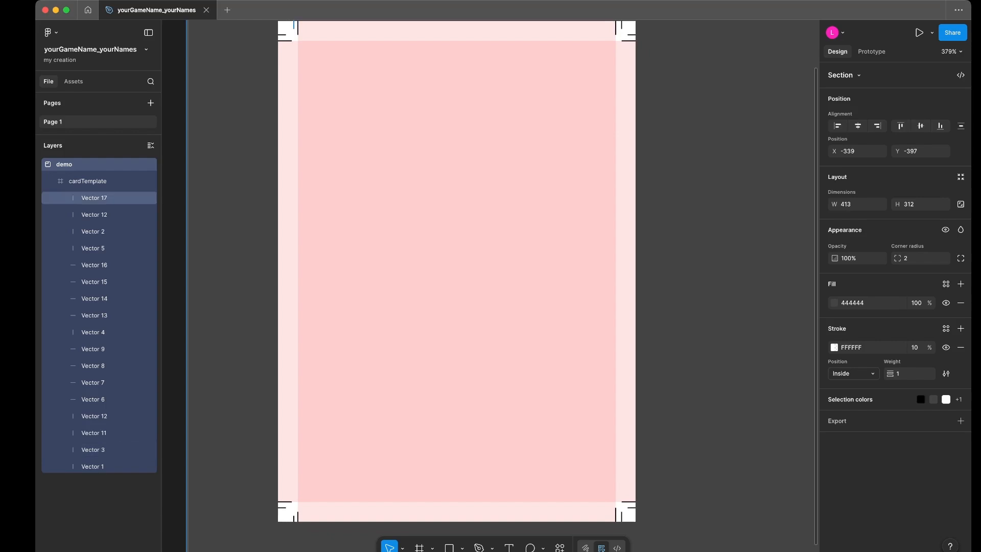
{"action": "scroll", "coordinate": [456, 276], "scroll_direction": "up", "scroll_amount": 1}
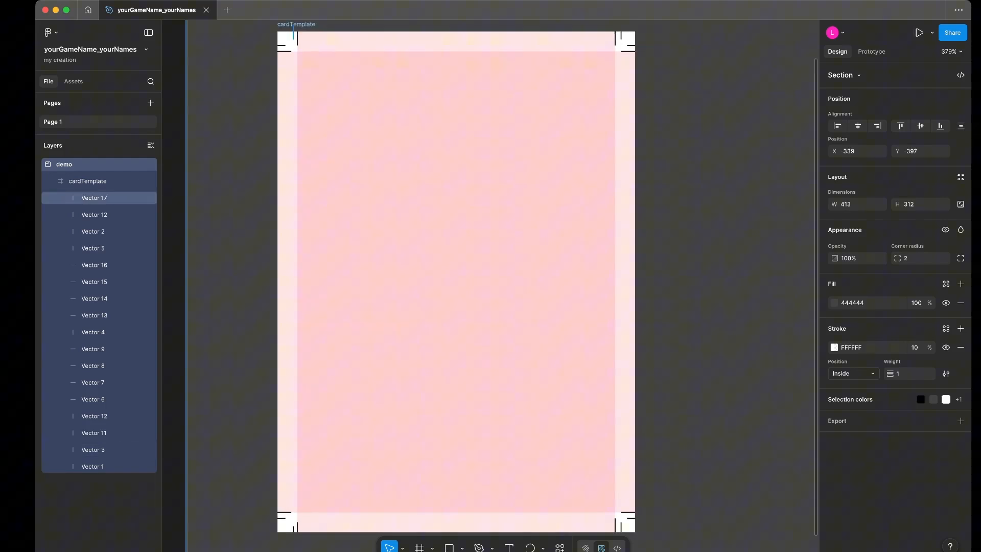
{"action": "left_click", "coordinate": [293, 34]}
{"action": "key", "text": "Left"}
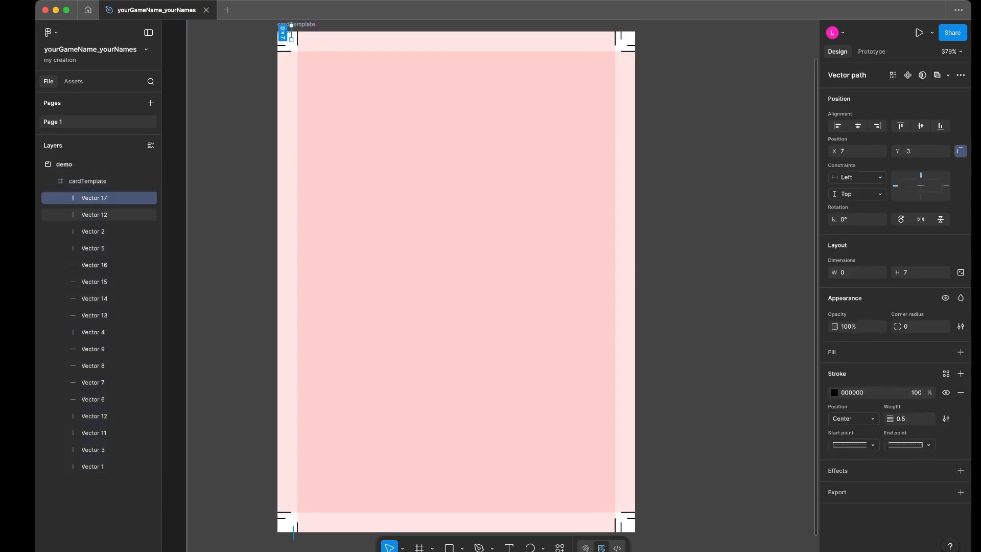
{"action": "left_click", "coordinate": [293, 533]}
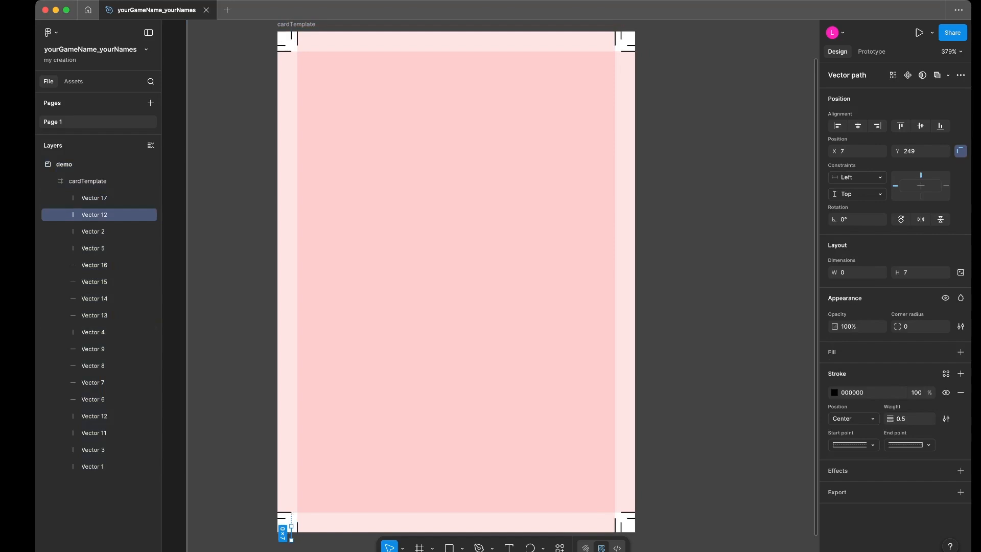
{"action": "key", "text": "Escape"}
{"action": "scroll", "coordinate": [454, 282], "scroll_direction": "right", "scroll_amount": 1}
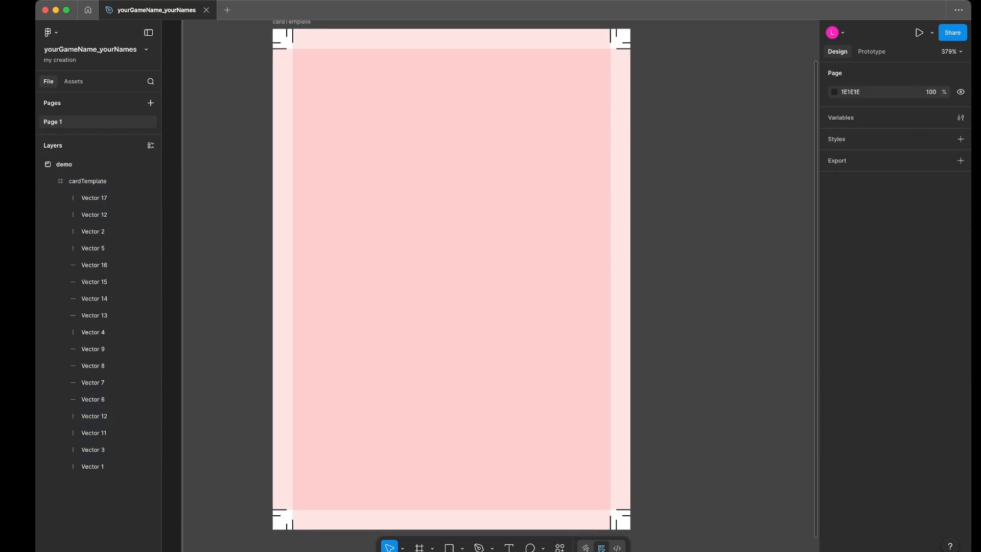
{"action": "scroll", "coordinate": [454, 281], "scroll_direction": "up", "scroll_amount": 2}
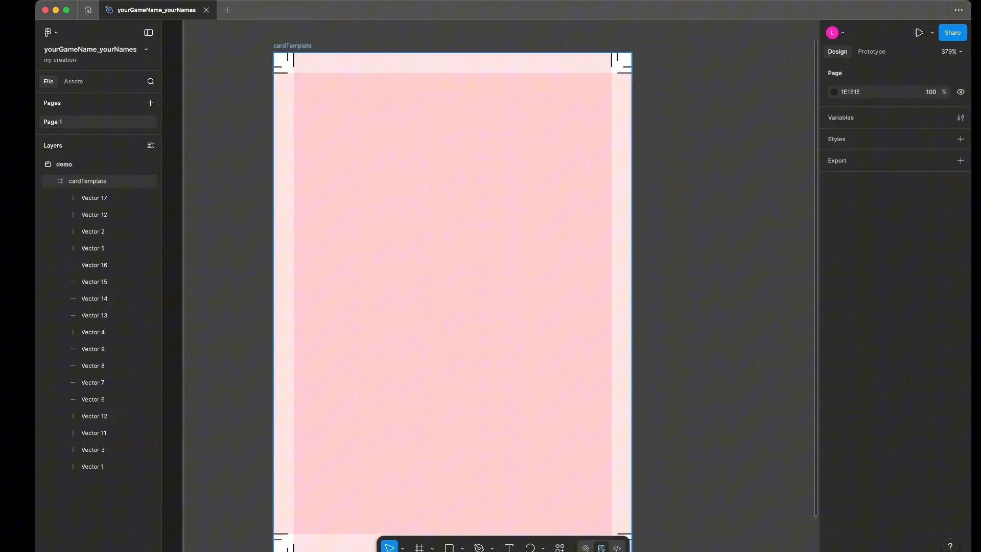
- Try resizing the cardTemplate frame from its top-right and bottom-right corners, undoing each resize
{"action": "left_click", "coordinate": [293, 46]}
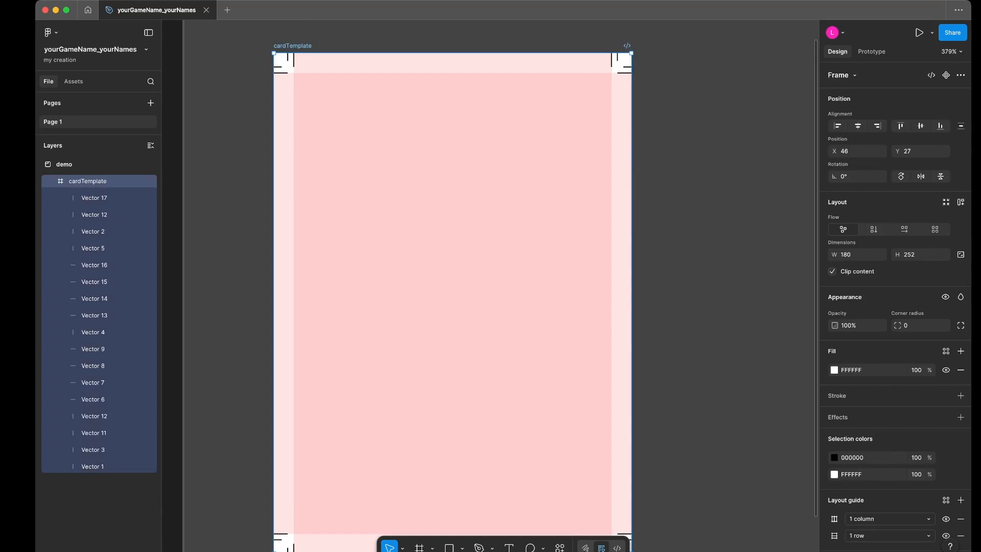
{"action": "left_click_drag", "start_coordinate": [631, 53], "coordinate": [701, 87]}
{"action": "key", "text": "cmd+z"}
{"action": "left_click_drag", "start_coordinate": [619, 495], "coordinate": [592, 481]}
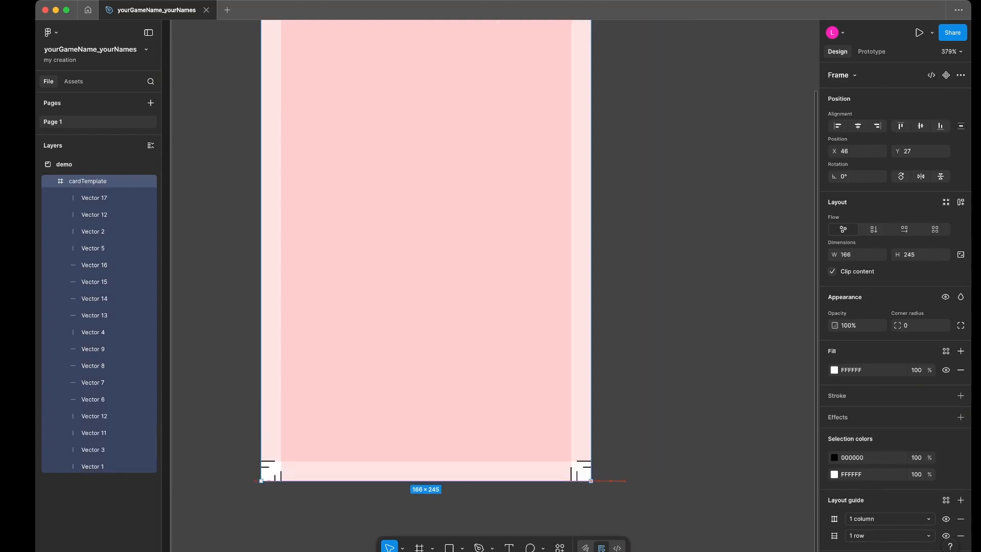
{"action": "key", "text": "super+z"}
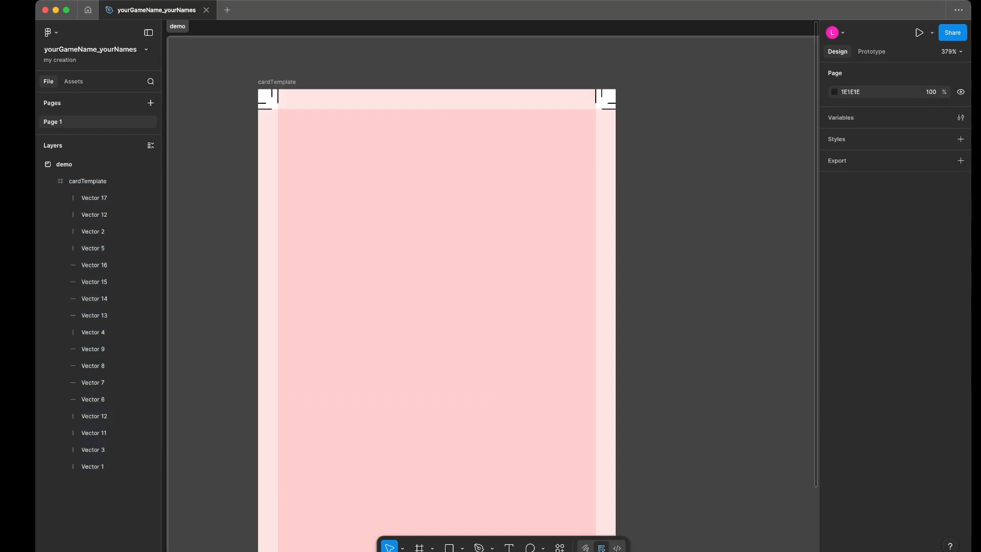
- Set the horizontal constraint of the outer horizontal mark Vector 15 at cardTemplate's top-right corner to Right
{"action": "left_click_drag", "start_coordinate": [583, 74], "coordinate": [604, 101]}
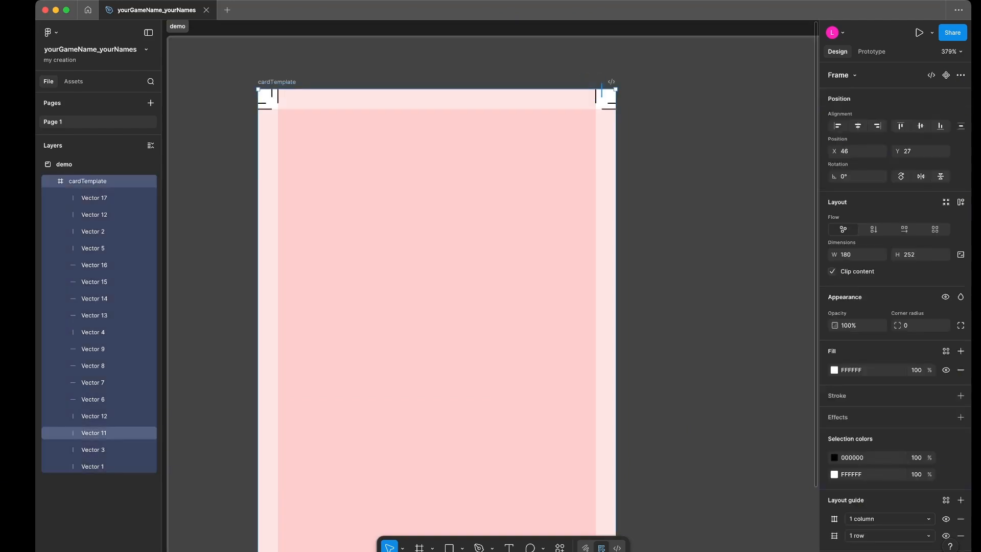
{"action": "left_click", "coordinate": [602, 93]}
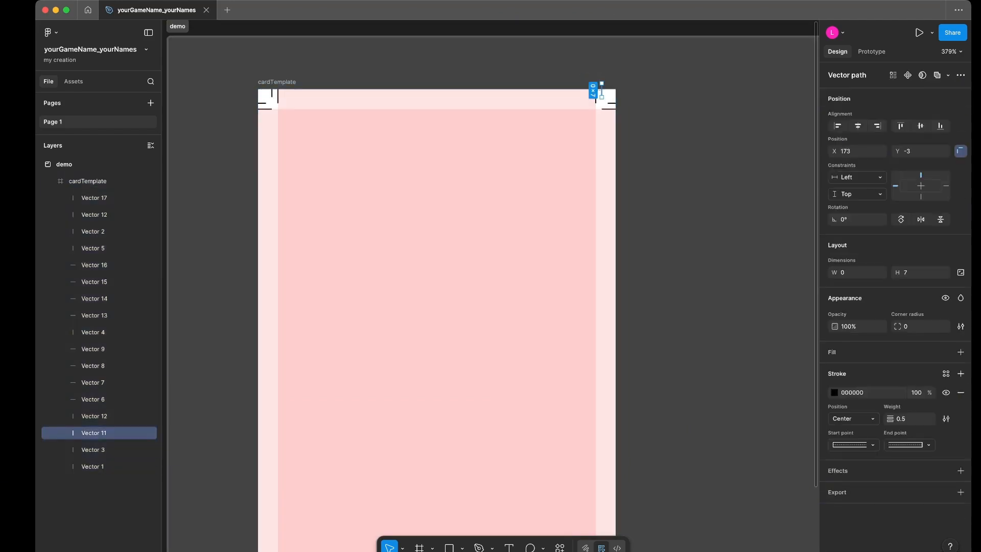
{"action": "key", "text": "Escape"}
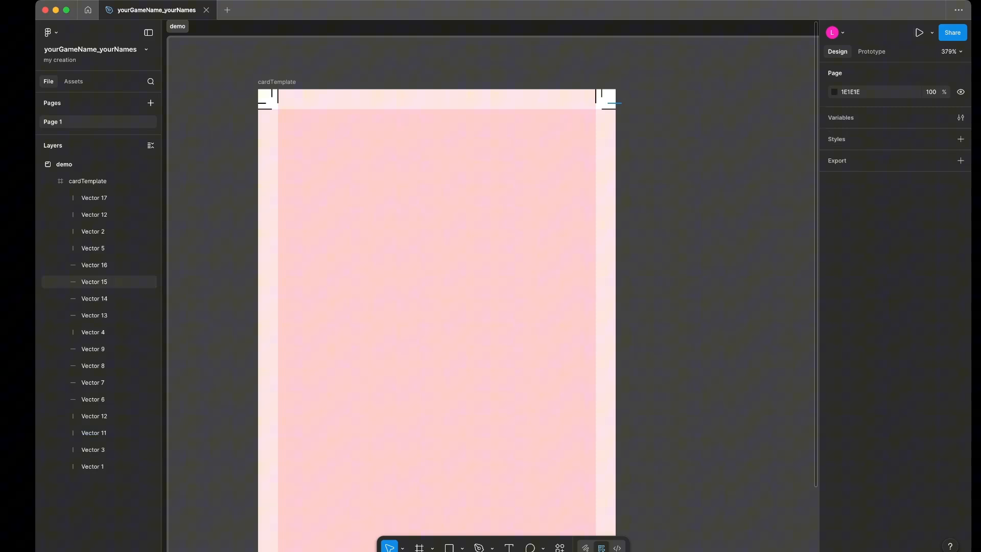
{"action": "left_click", "coordinate": [611, 104]}
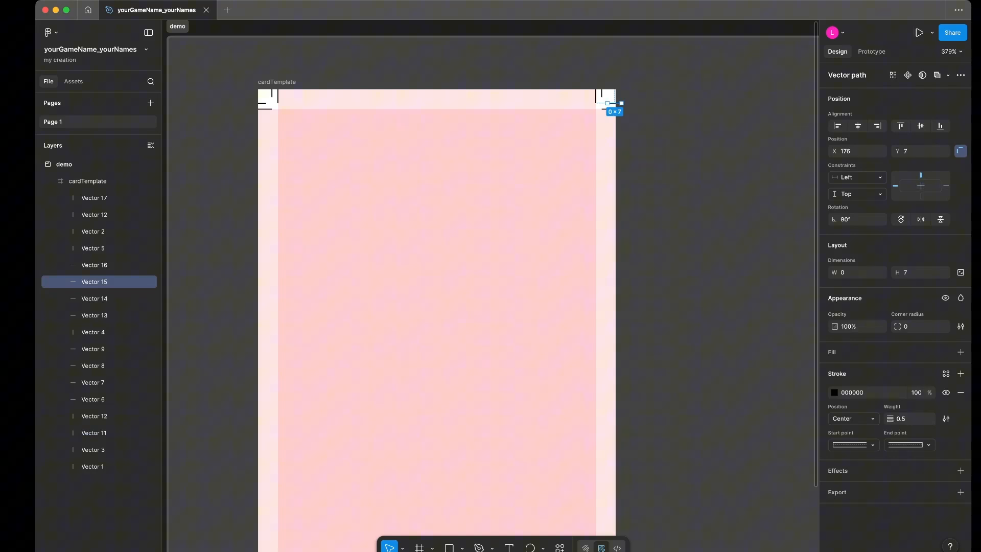
{"action": "left_click", "coordinate": [946, 186]}
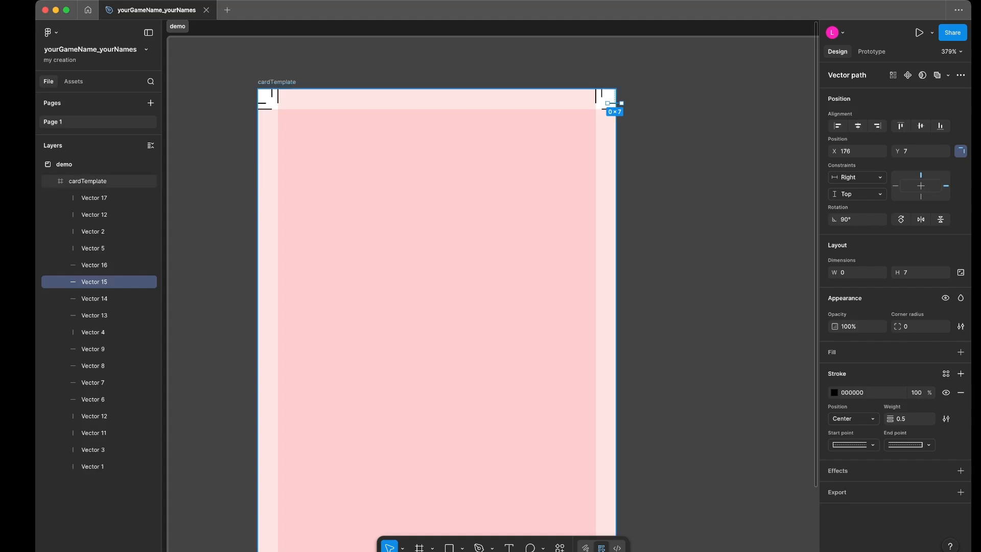
{"action": "left_click", "coordinate": [87, 181]}
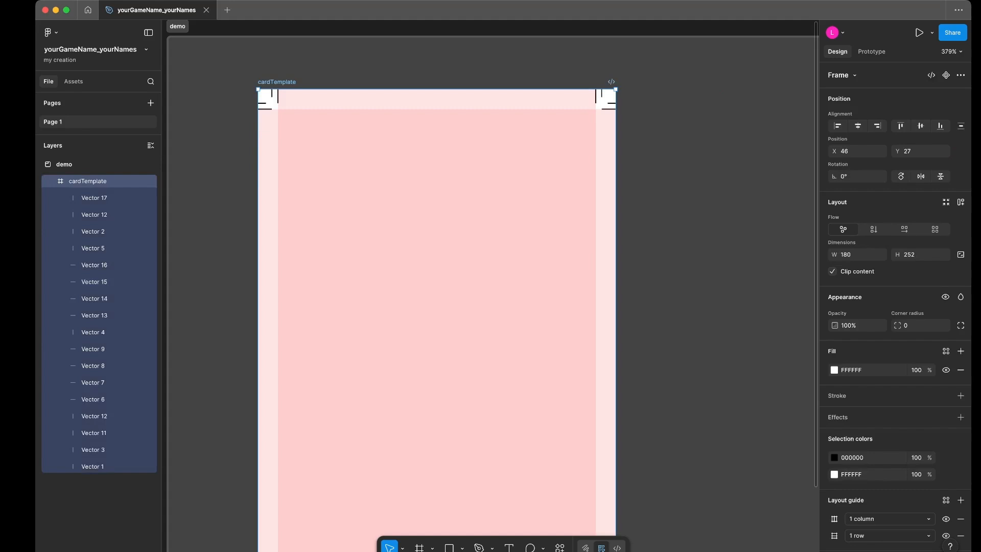
{"action": "key", "text": "Escape"}
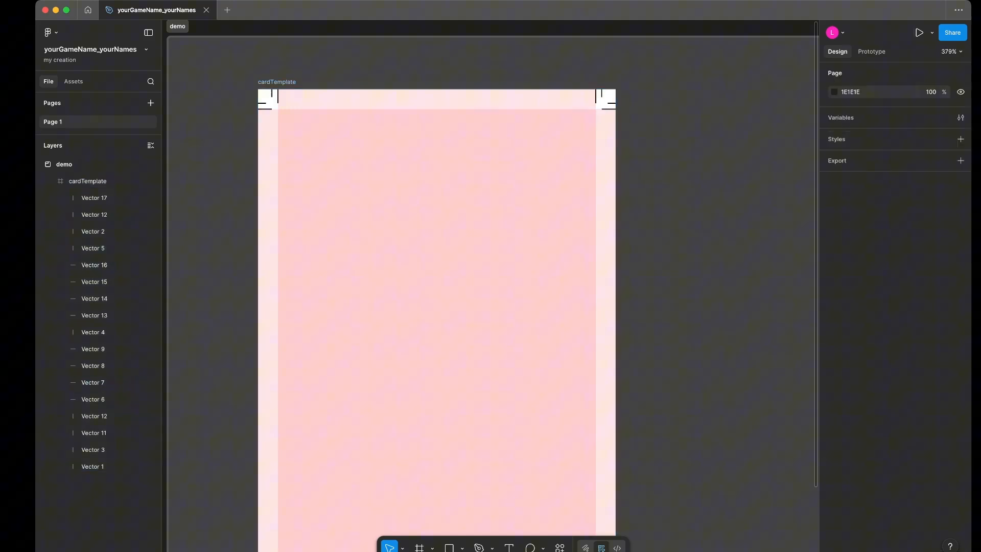
- Set the horizontal constraint of the other three top-right corner marks, Vector 7, Vector 11 and Vector 2, to Right
{"action": "left_click", "coordinate": [608, 109]}
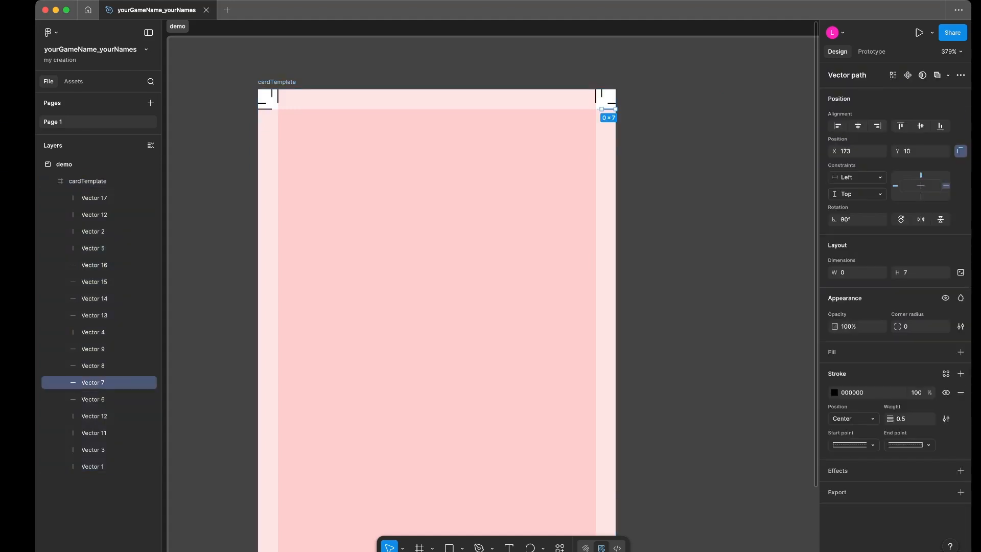
{"action": "left_click", "coordinate": [946, 186]}
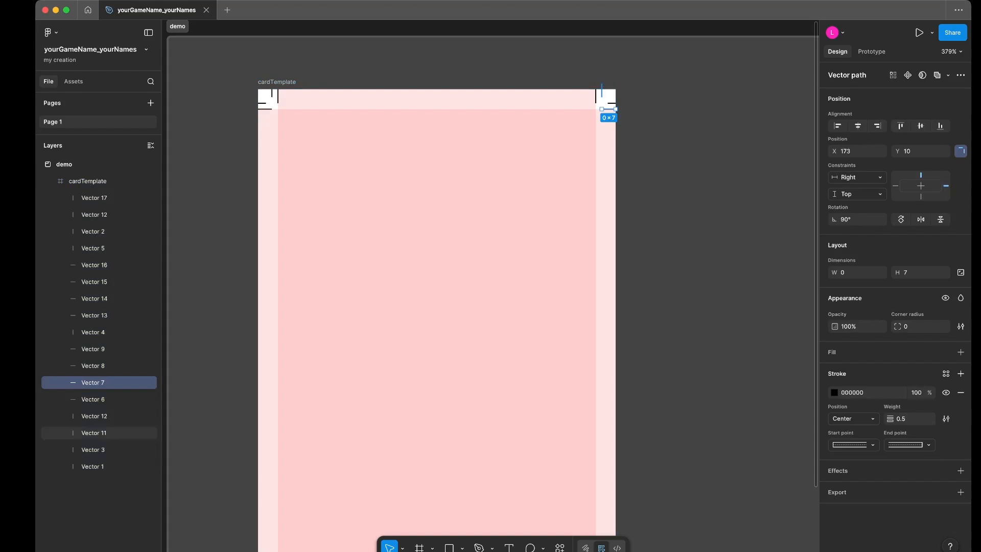
{"action": "left_click", "coordinate": [601, 94]}
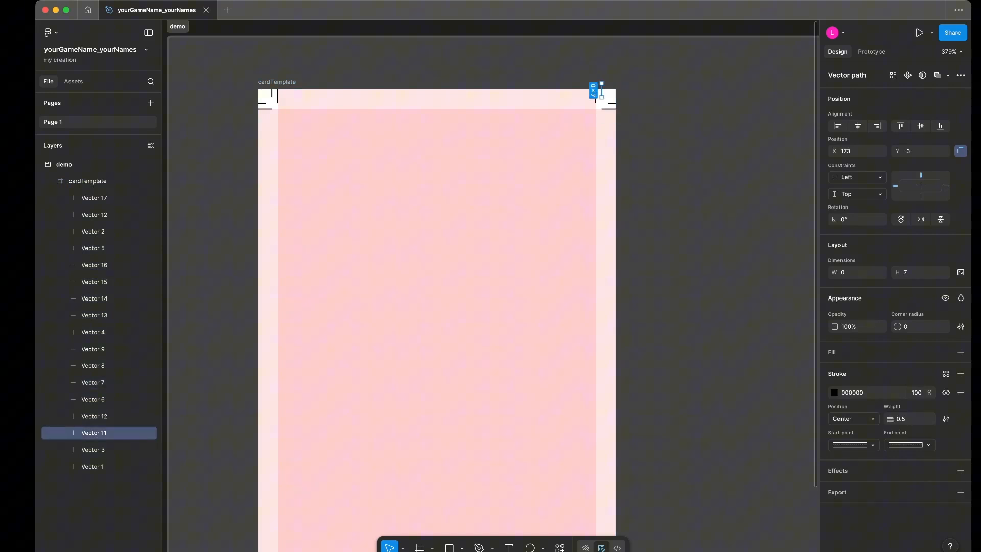
{"action": "left_click", "coordinate": [945, 186]}
{"action": "key", "text": "Escape"}
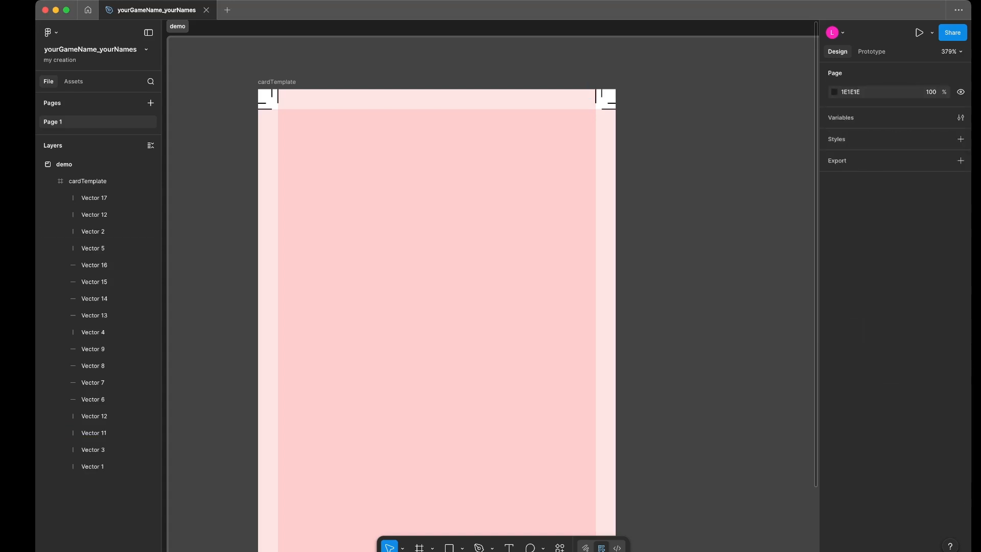
{"action": "left_click", "coordinate": [596, 96]}
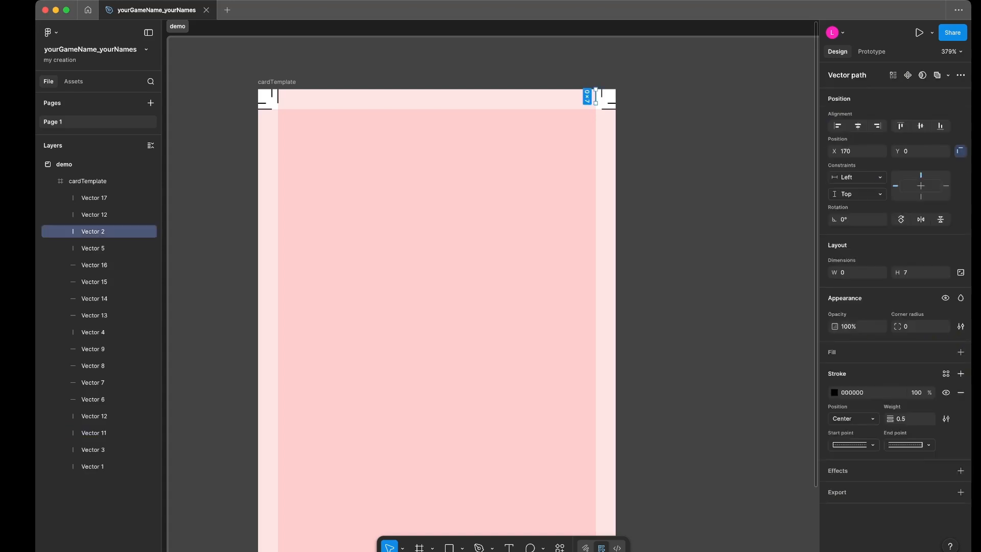
{"action": "left_click", "coordinate": [945, 186]}
- Set the constraints of all four marks at cardTemplate's bottom-right corner to Right and Bottom
{"action": "scroll", "coordinate": [491, 286], "scroll_direction": "down", "scroll_amount": 5}
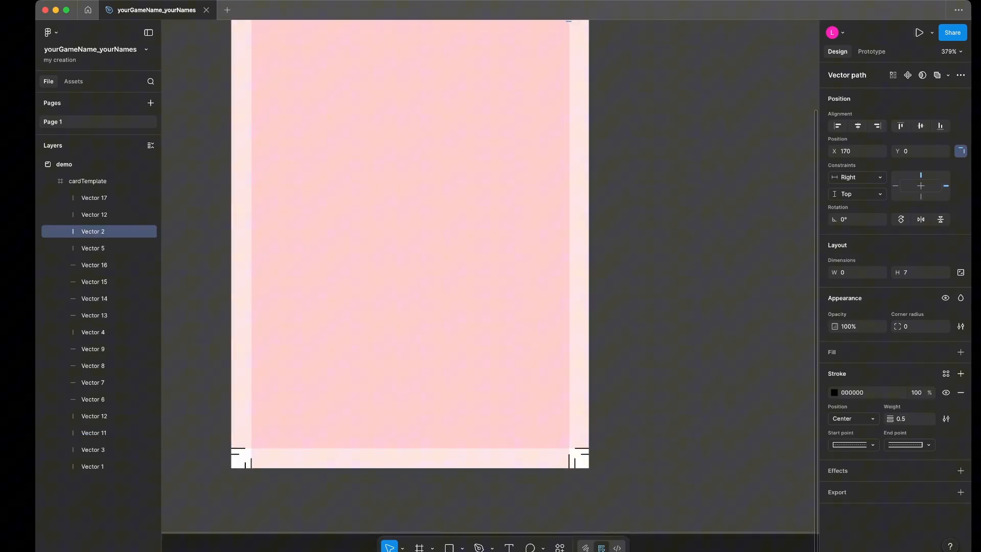
{"action": "left_click_drag", "start_coordinate": [563, 442], "coordinate": [590, 469]}
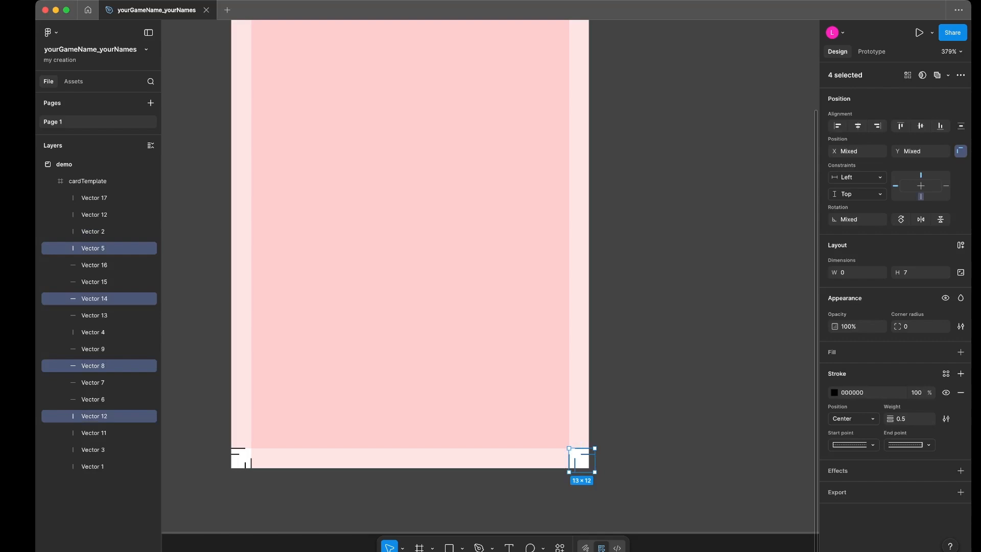
{"action": "left_click", "coordinate": [921, 196]}
{"action": "left_click", "coordinate": [947, 186]}
- Set the vertical constraint of all four marks at cardTemplate's bottom-left corner to Bottom
{"action": "left_click_drag", "start_coordinate": [259, 441], "coordinate": [236, 466]}
{"action": "left_click", "coordinate": [921, 196]}
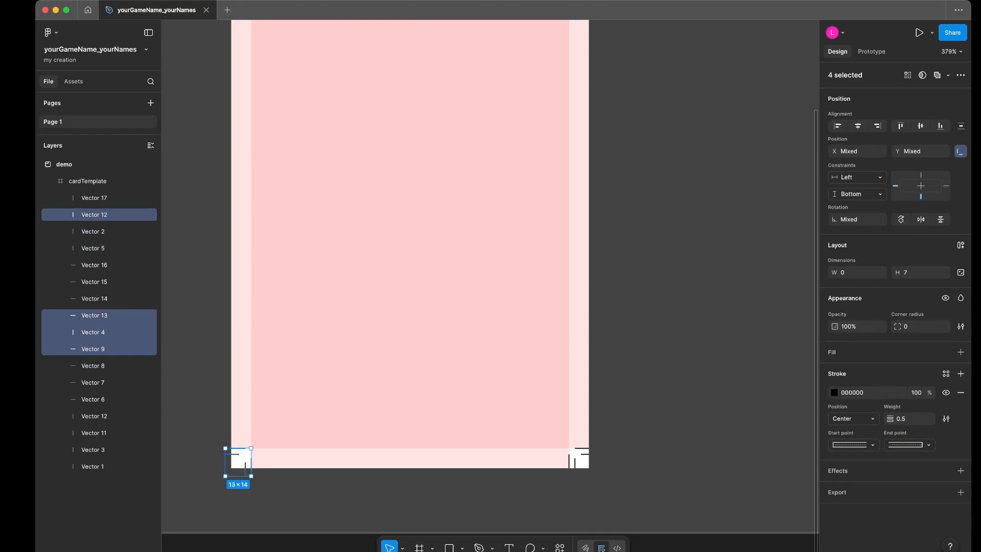
{"action": "key", "text": "Escape"}
{"action": "left_click", "coordinate": [93, 349]}
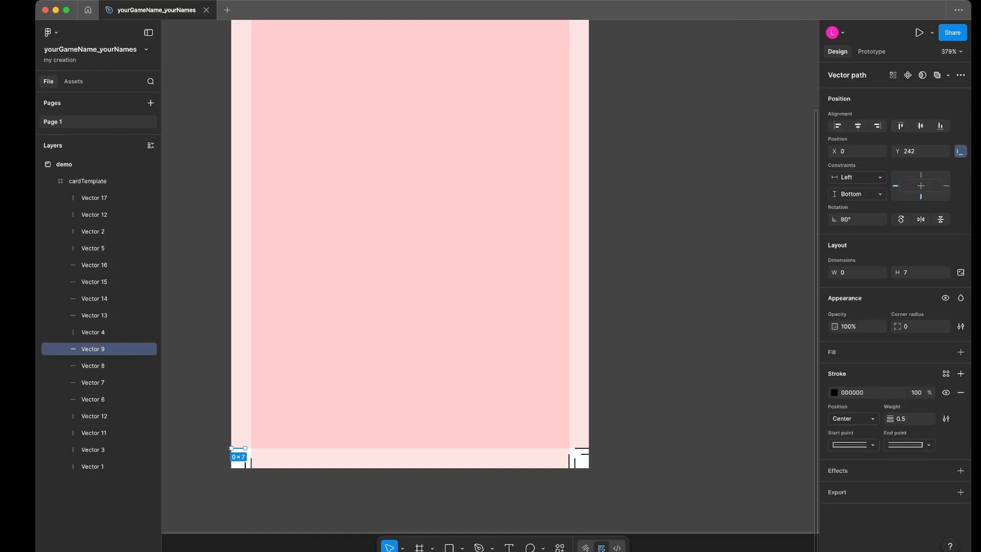
{"action": "left_click", "coordinate": [251, 463], "text": "shift"}
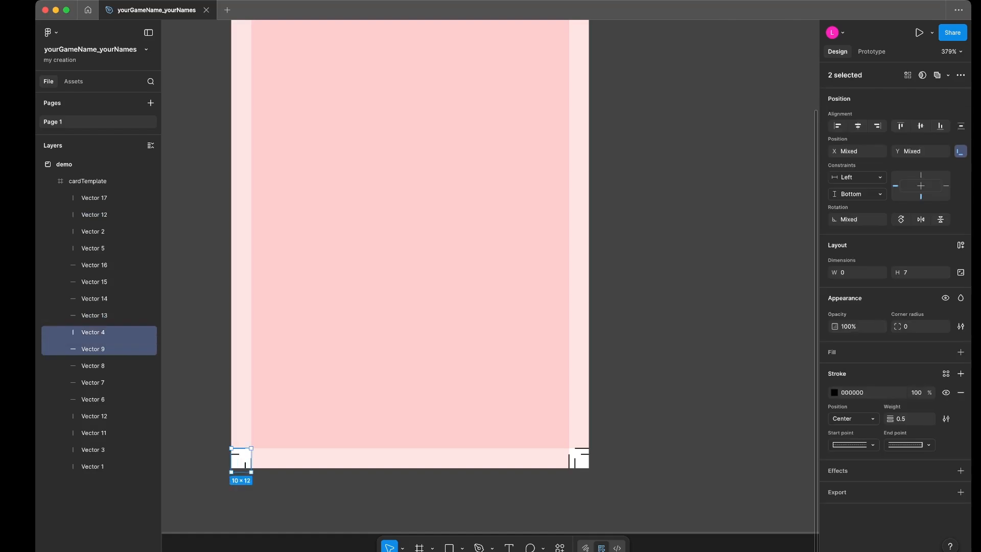
{"action": "key", "text": "Escape"}
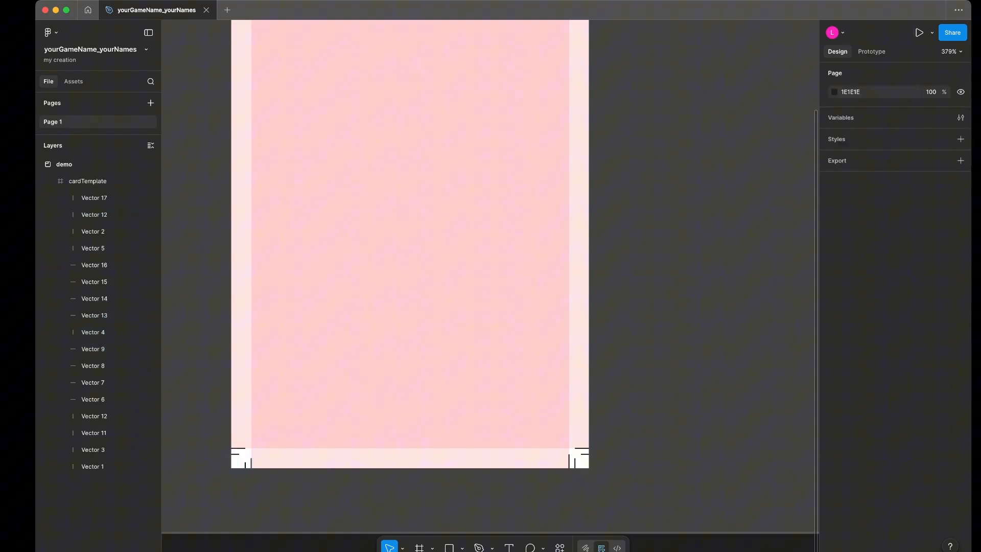
- Rename the inner horizontal mark Vector 9 at the bottom-left corner as bLCrop
{"action": "left_click", "coordinate": [238, 448]}
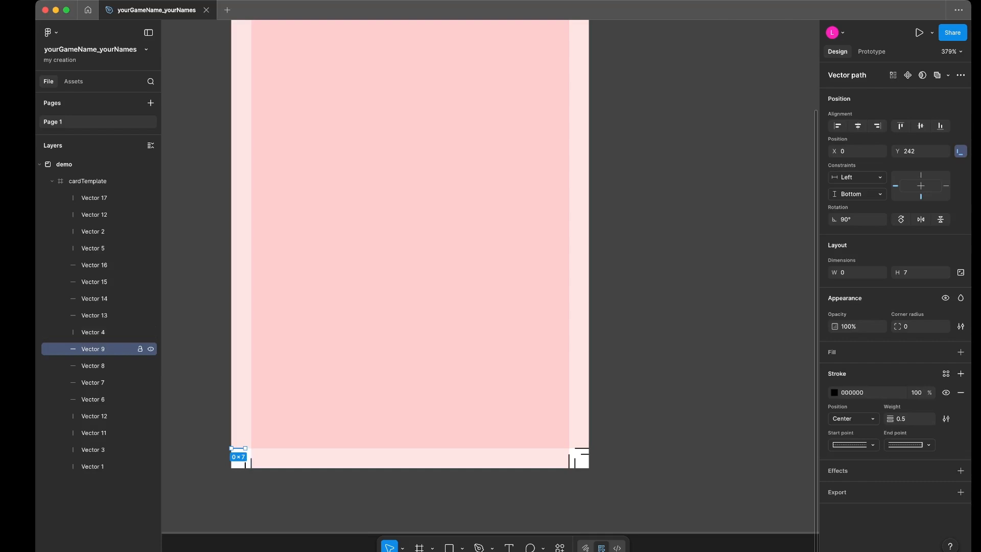
{"action": "double_click", "coordinate": [140, 348]}
{"action": "type", "text": "bot"}
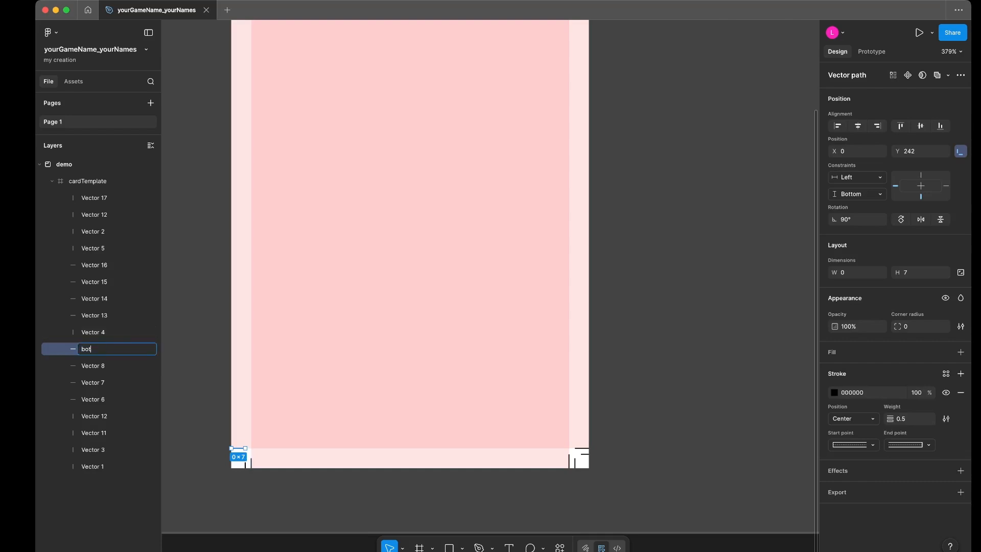
{"action": "type", "text": "tomLef"}
{"action": "key", "text": "BackSpace"}
{"action": "key", "text": "BackSpace"}
{"action": "key", "text": "BackSpace"}
{"action": "key", "text": "BackSpace"}
{"action": "key", "text": "BackSpace"}
{"action": "key", "text": "BackSpace"}
{"action": "type", "text": "LCrop"}
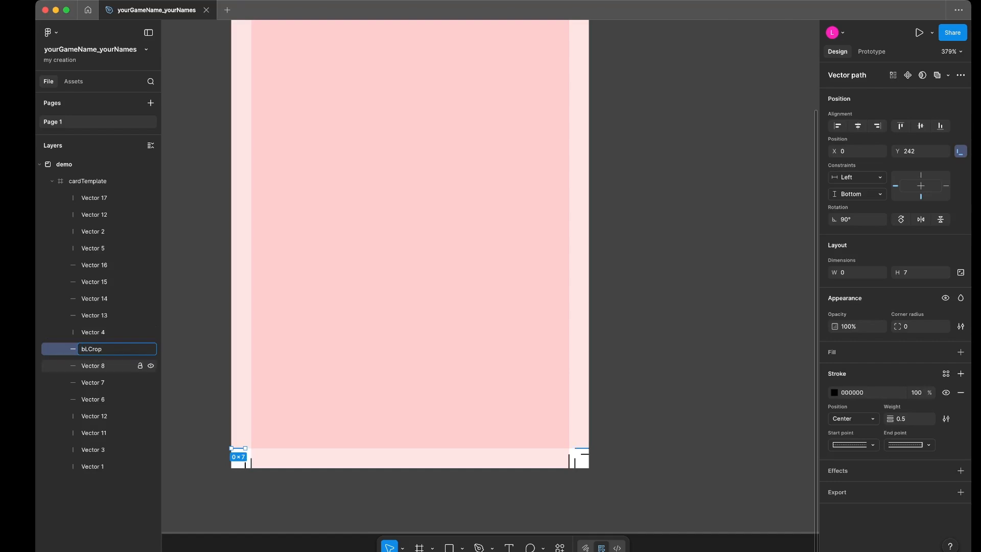
- Rename the inner horizontal mark Vector 8 at the bottom-right corner as bRCrop
{"action": "left_click", "coordinate": [93, 366]}
{"action": "double_click", "coordinate": [93, 365]}
{"action": "type", "text": "b"}
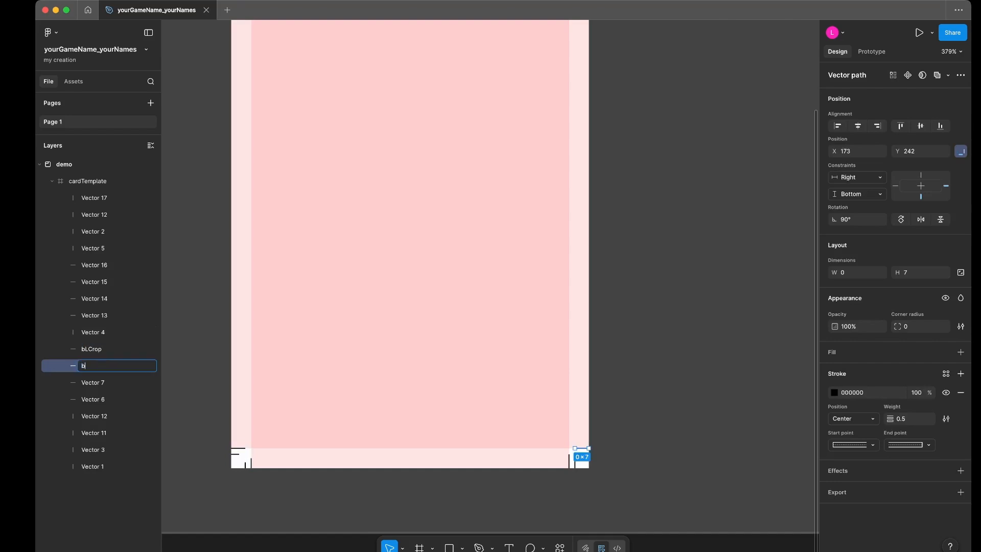
{"action": "type", "text": "RCrop"}
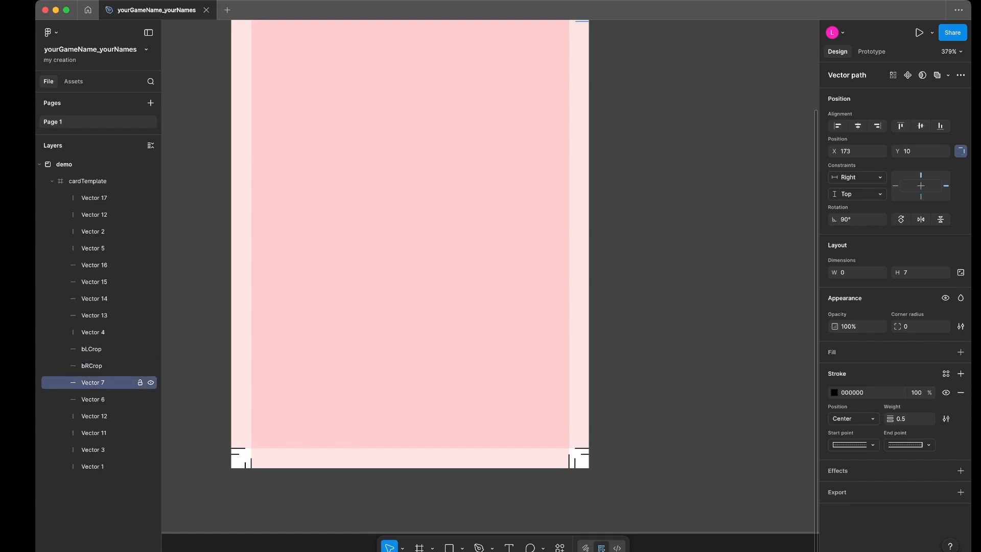
- Rename the inner horizontal marks at the top corners: Vector 7 as tRCrop and Vector 6 as tLCrop
{"action": "scroll", "coordinate": [409, 256], "scroll_direction": "up", "scroll_amount": 2}
{"action": "double_click", "coordinate": [93, 382]}
{"action": "type", "text": "tRCrop"}
{"action": "left_click", "coordinate": [93, 400]}
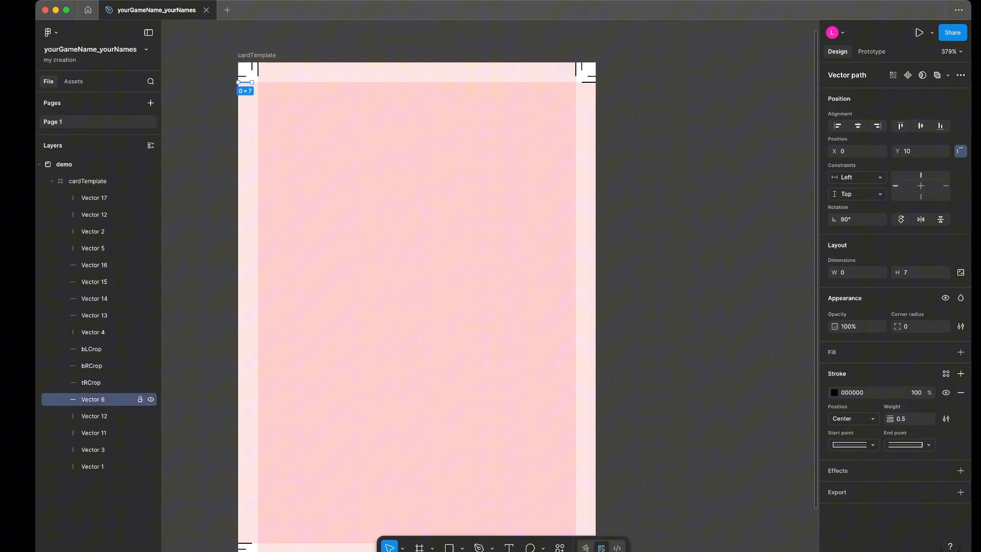
{"action": "double_click", "coordinate": [93, 399]}
{"action": "type", "text": "tLCrop"}
- Rename the bottom-right vertical mark Vector 12 as bRCrop and the top-right vertical mark Vector 11 as tRCrop
{"action": "left_click", "coordinate": [94, 416]}
{"action": "scroll", "coordinate": [409, 282], "scroll_direction": "down", "scroll_amount": 2}
{"action": "double_click", "coordinate": [94, 416]}
{"action": "type", "text": "bRCrop"}
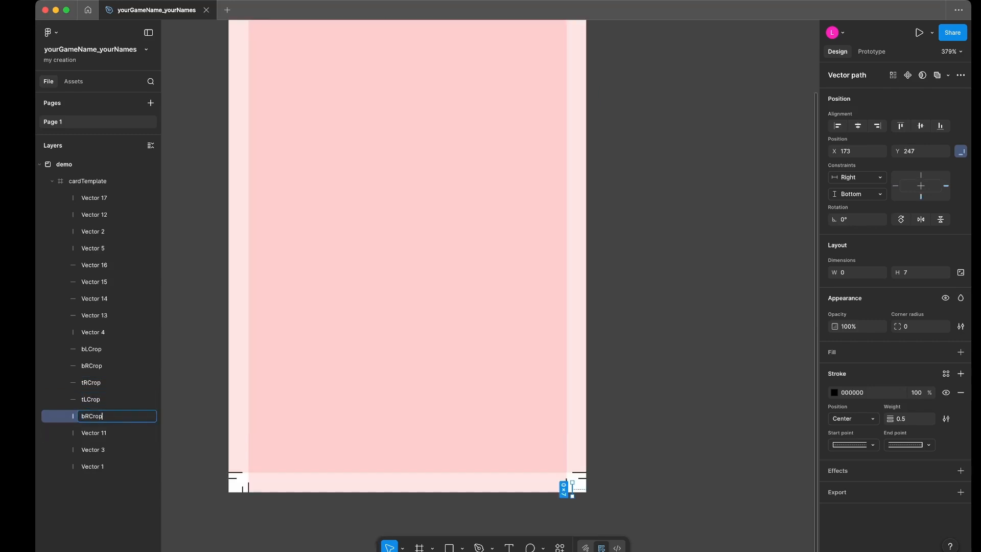
{"action": "left_click", "coordinate": [94, 432]}
{"action": "double_click", "coordinate": [94, 433]}
{"action": "type", "text": "tRCrop"}
- Rename the top-left vertical mark Vector 3 as tLCrop and compare it with the Vector 1 layer
{"action": "left_click", "coordinate": [103, 449]}
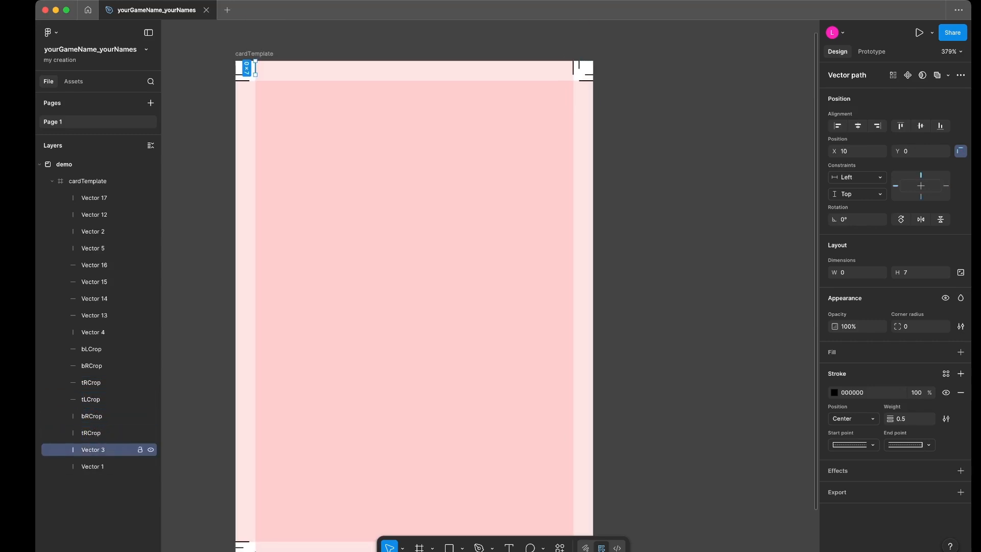
{"action": "double_click", "coordinate": [93, 449]}
{"action": "type", "text": "tLCrop"}
{"action": "left_click", "coordinate": [93, 467]}
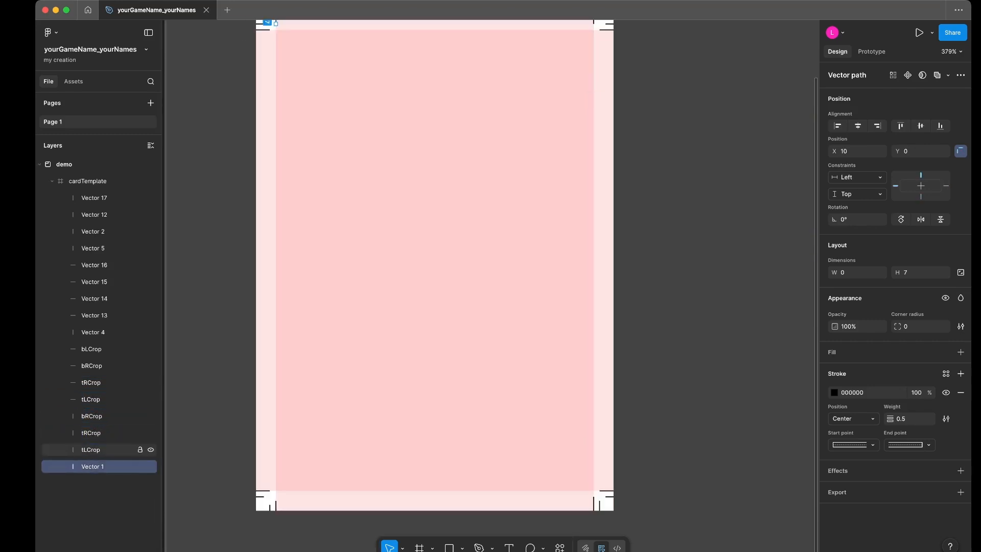
{"action": "left_click", "coordinate": [93, 449]}
{"action": "left_click", "coordinate": [93, 467]}
{"action": "left_click", "coordinate": [93, 467]}
{"action": "left_click", "coordinate": [93, 450]}
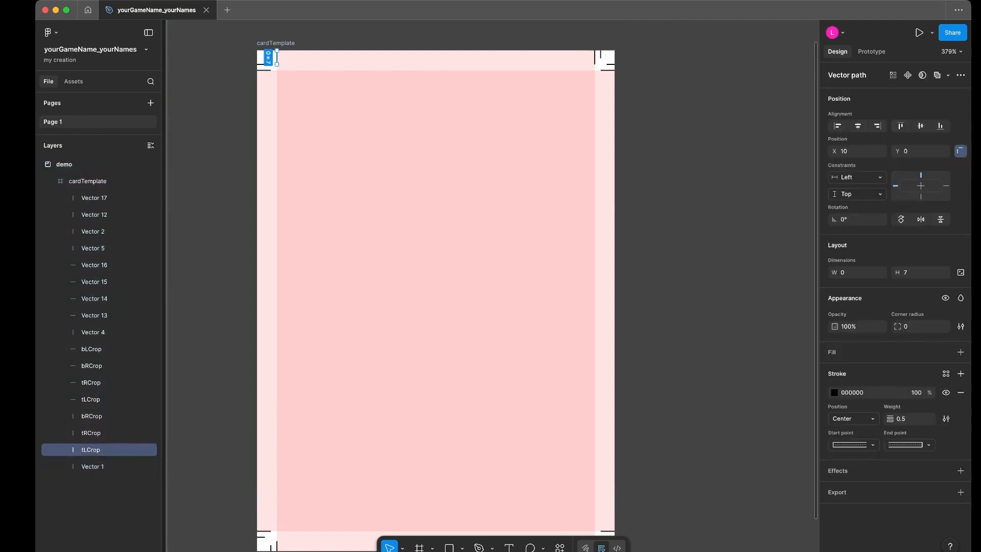
- Rename the bottom-left vertical marks: the inner one, Vector 4, as bLCrop and the outer one, Vector 12, as bLBleed
{"action": "left_click", "coordinate": [93, 332]}
{"action": "double_click", "coordinate": [93, 332]}
{"action": "type", "text": "bLCrop"}
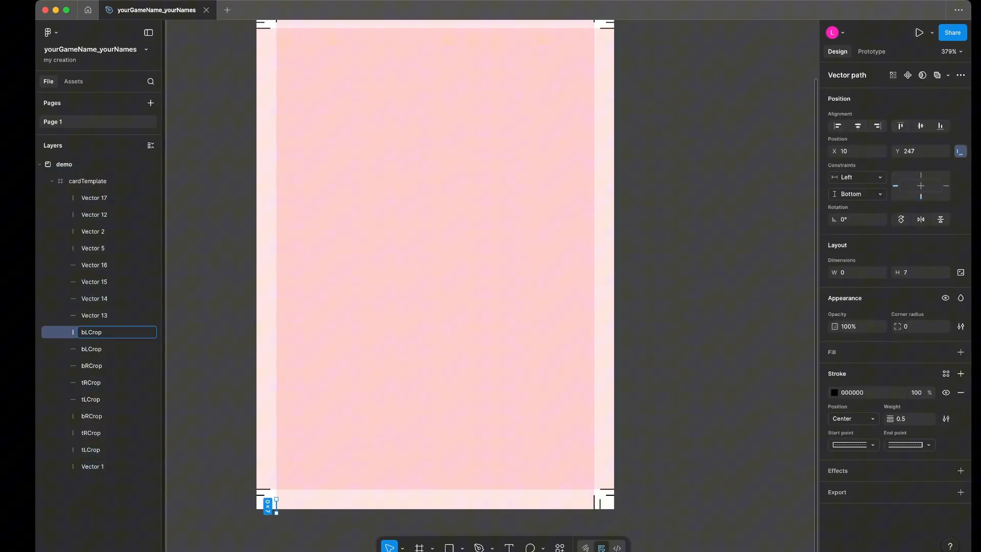
{"action": "left_click", "coordinate": [271, 505]}
{"action": "key", "text": "super+r"}
{"action": "type", "text": "bLBleed"}
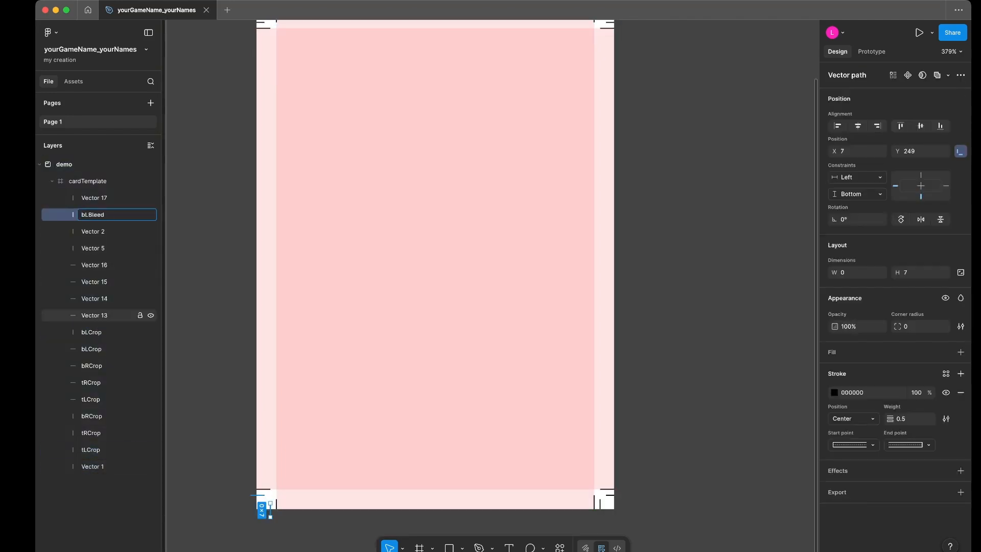
- Rename the two bLCrop layers by direction: the horizontal mark as bLCropH and the vertical mark as bLCropV
{"action": "left_click", "coordinate": [93, 332]}
{"action": "double_click", "coordinate": [93, 349]}
{"action": "type", "text": "Hrozon"}
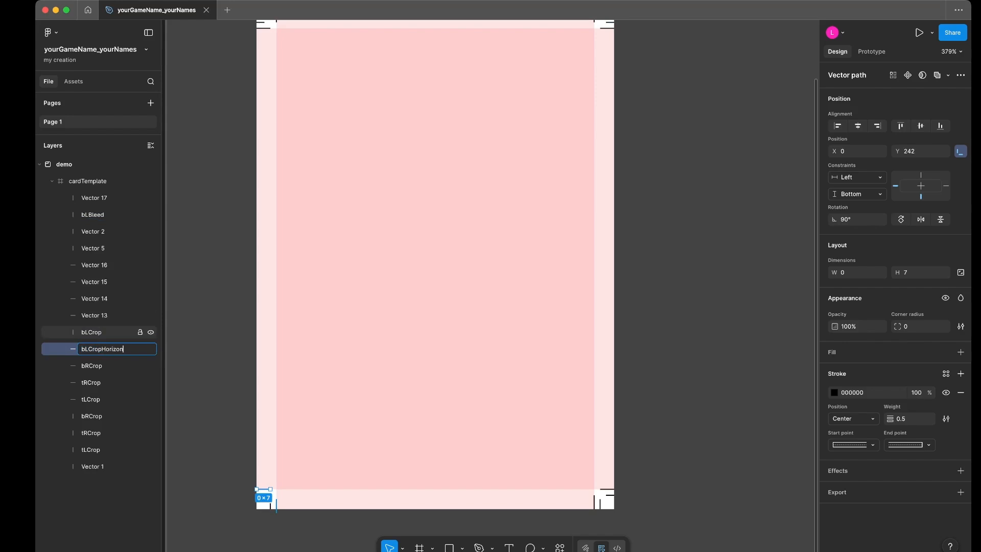
{"action": "key", "text": "BackSpace"}
{"action": "key", "text": "BackSpace"}
{"action": "key", "text": "BackSpace"}
{"action": "key", "text": "BackSpace"}
{"action": "key", "text": "BackSpace"}
{"action": "double_click", "coordinate": [93, 332]}
{"action": "key", "text": "Right"}
{"action": "type", "text": "V"}
- Rename the horizontal bRCrop layer at the bottom-right corner as bRCropH
{"action": "left_click", "coordinate": [93, 349]}
{"action": "double_click", "coordinate": [92, 366]}
{"action": "key", "text": "Right"}
{"action": "type", "text": "H"}
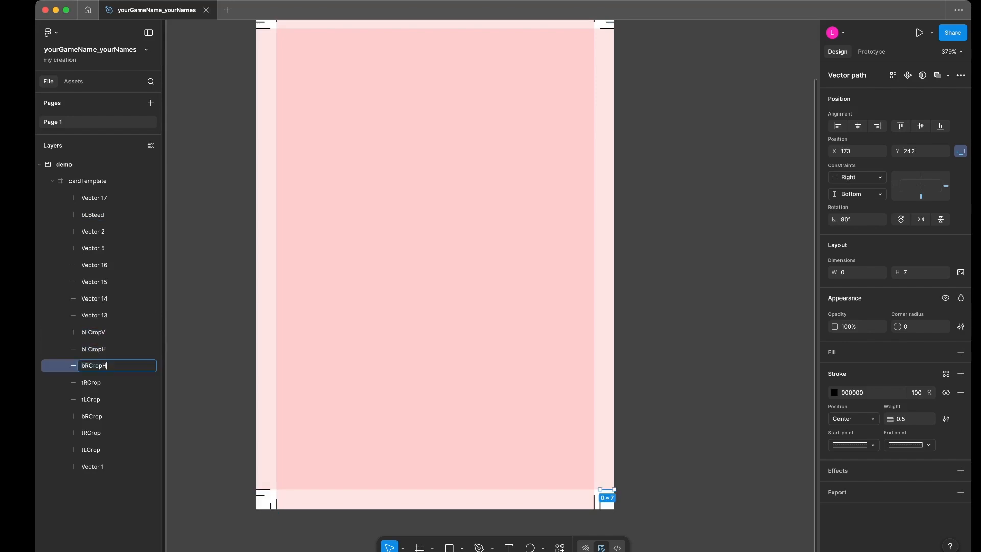
- Rename the horizontal tRCrop layer at the top-right corner as tRCropH
{"action": "left_click", "coordinate": [91, 383]}
{"action": "scroll", "coordinate": [440, 276], "scroll_direction": "up", "scroll_amount": 3}
{"action": "double_click", "coordinate": [91, 383]}
{"action": "type", "text": "H"}
- Rename the bottom horizontal bleed marks: Vector 13 at the left corner as bLBleedH and Vector 14 at the right corner as bRBleedH
{"action": "left_click", "coordinate": [94, 315]}
{"action": "scroll", "coordinate": [440, 276], "scroll_direction": "down", "scroll_amount": 3}
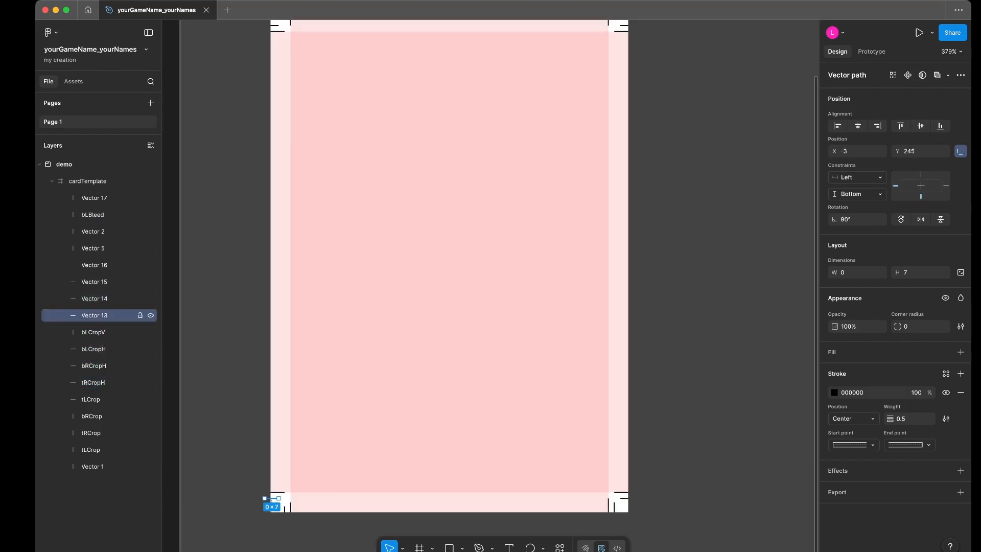
{"action": "double_click", "coordinate": [94, 315]}
{"action": "type", "text": "bLBleedH"}
{"action": "left_click", "coordinate": [94, 299]}
{"action": "double_click", "coordinate": [94, 299]}
{"action": "type", "text": "bRBleedH"}
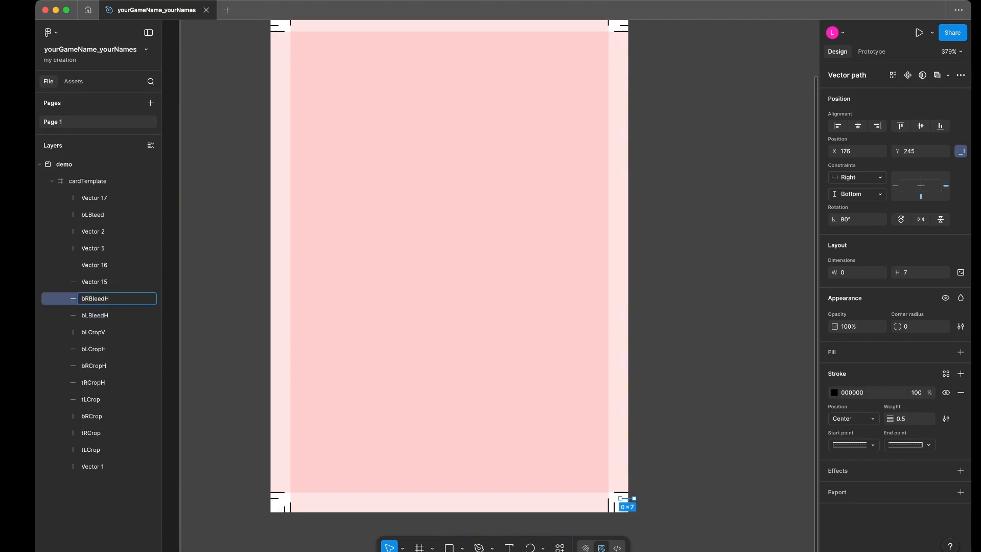
- Rename the top horizontal bleed marks: Vector 15 at the right corner as tRBleedH and Vector 16 at the left corner as tLBleedH
{"action": "double_click", "coordinate": [94, 282]}
{"action": "type", "text": "tRBleedH"}
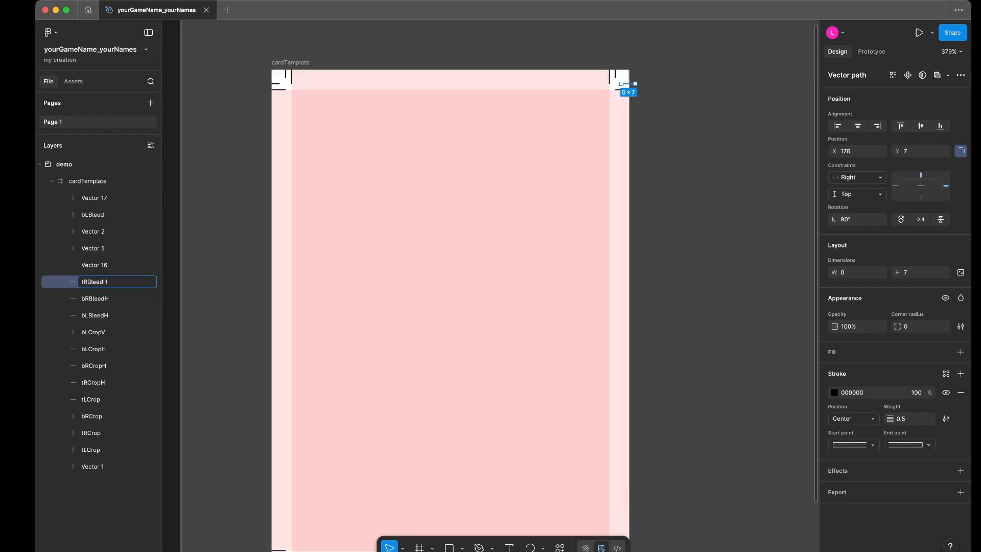
{"action": "key", "text": "Tab"}
{"action": "type", "text": "tLBleedH"}
{"action": "key", "text": "Tab"}
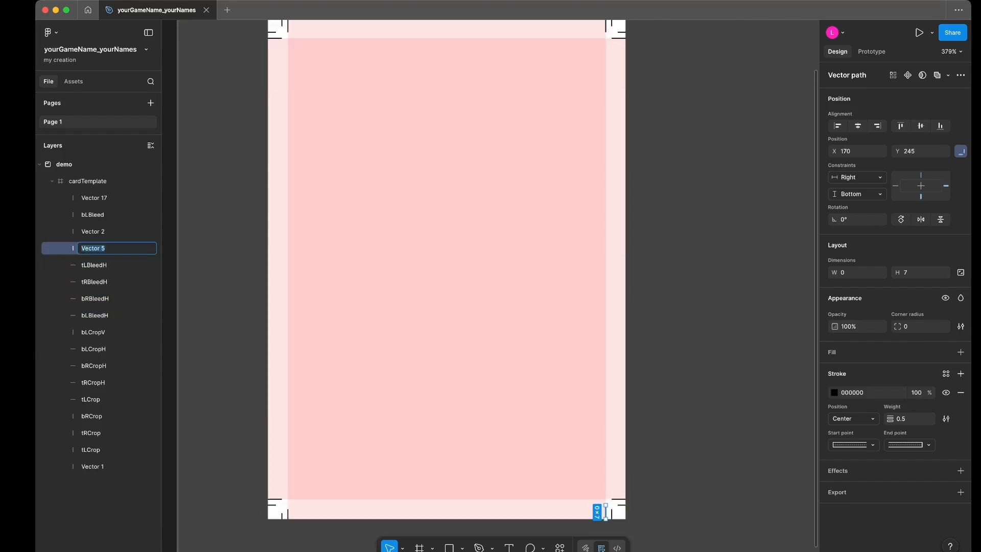
- Rename the inner vertical marks on the right side: Vector 5 as bRCropV and Vector 2 as tRCropV
{"action": "type", "text": "bRCropV"}
{"action": "key", "text": "Tab"}
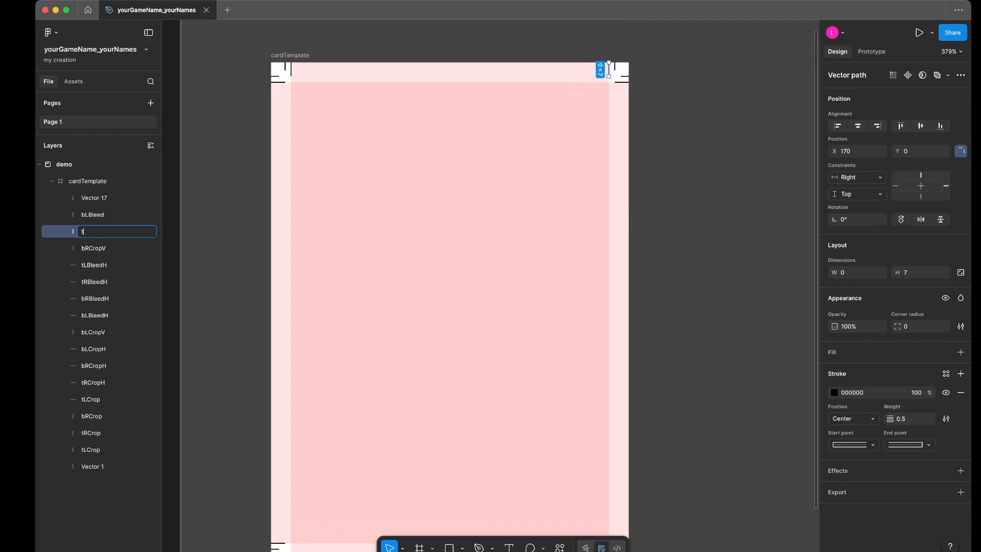
{"action": "type", "text": "tRCropV"}
{"action": "key", "text": "Tab"}
{"action": "key", "text": "Tab"}
- Rename the top-left vertical marks: the outer one, Vector 17, as tLBleedV and the inner one, Vector 1, as tLCropV
{"action": "type", "text": "tLBleedV"}
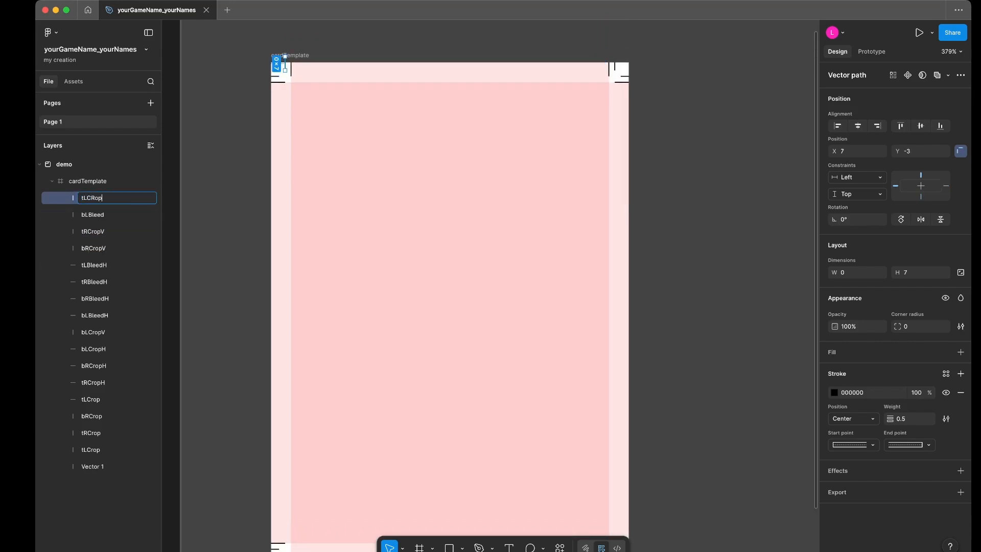
{"action": "key", "text": "Tab"}
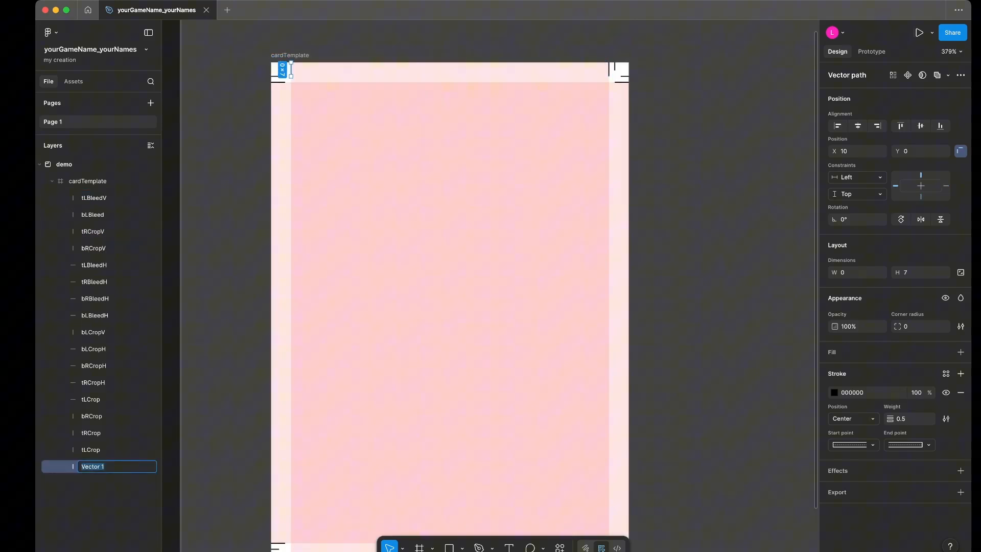
{"action": "type", "text": "tLCropV"}
{"action": "key", "text": "Return"}
- Delete the duplicate vertical tLCrop layer and rename the vertical tRCrop layer as tRCropV
{"action": "left_click", "coordinate": [91, 449]}
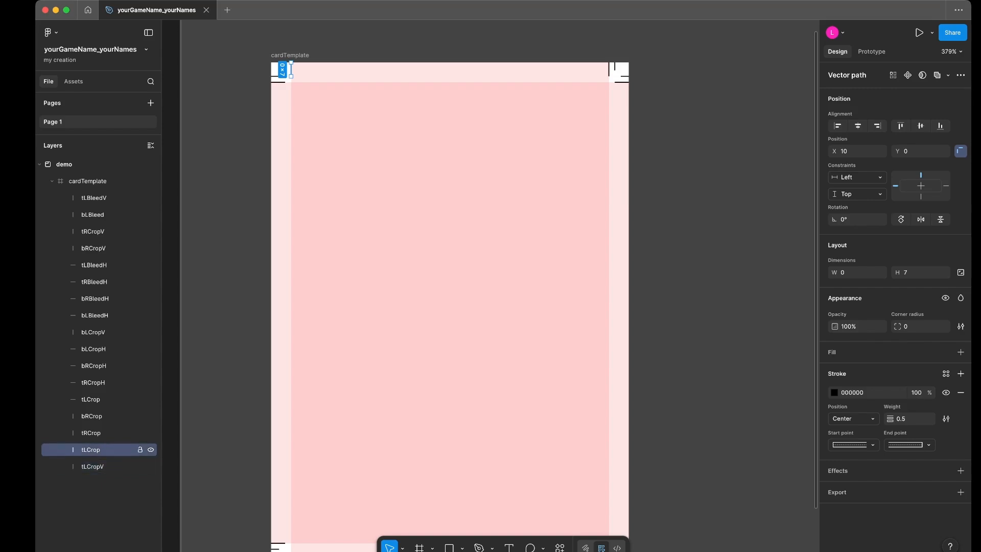
{"action": "key", "text": "Delete"}
{"action": "double_click", "coordinate": [91, 433]}
{"action": "key", "text": "Right"}
{"action": "type", "text": "V"}
- Rename the outer vertical bRCrop layer at the bottom-right corner as bRBleedV
{"action": "left_click", "coordinate": [92, 416]}
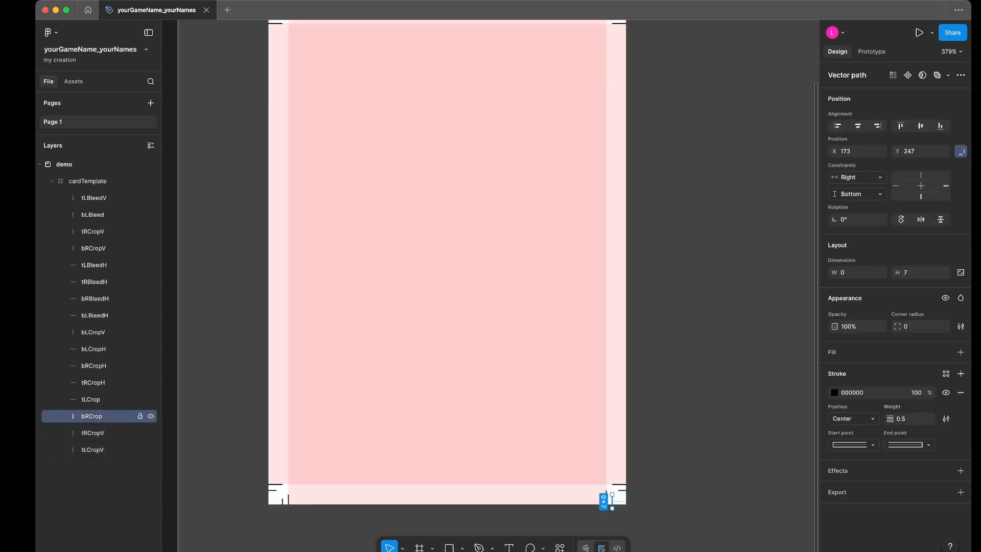
{"action": "double_click", "coordinate": [92, 416]}
{"action": "key", "text": "Right"}
{"action": "key", "text": "BackSpace"}
{"action": "key", "text": "BackSpace"}
{"action": "key", "text": "BackSpace"}
{"action": "key", "text": "BackSpace"}
{"action": "type", "text": "BleedV"}
- Rename the horizontal tLCrop layer as tLCropH and the vertical bLBleed layer as bLBleedV
{"action": "left_click", "coordinate": [91, 399]}
{"action": "double_click", "coordinate": [91, 400]}
{"action": "key", "text": "Right"}
{"action": "type", "text": "H"}
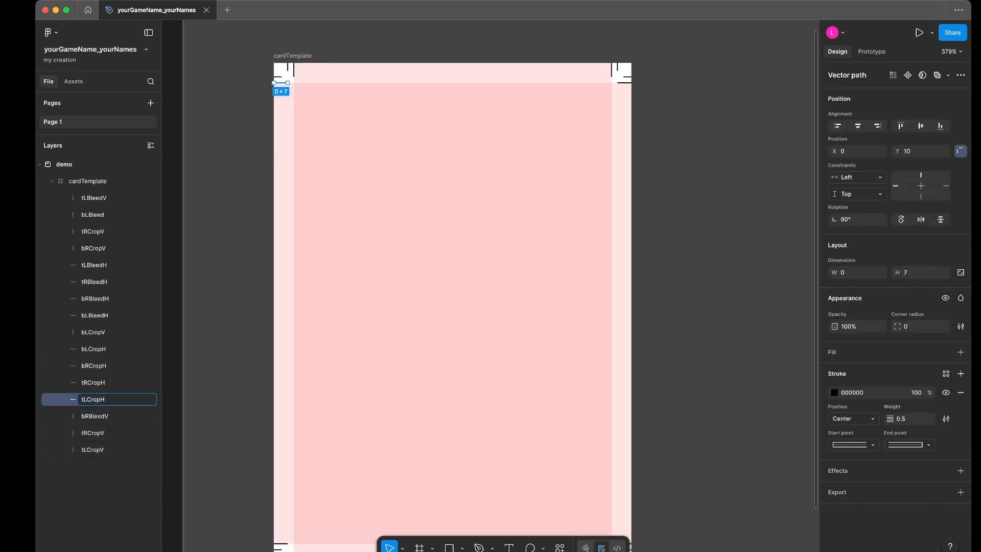
{"action": "left_click", "coordinate": [93, 215]}
{"action": "double_click", "coordinate": [92, 214]}
{"action": "key", "text": "Right"}
{"action": "type", "text": "V"}
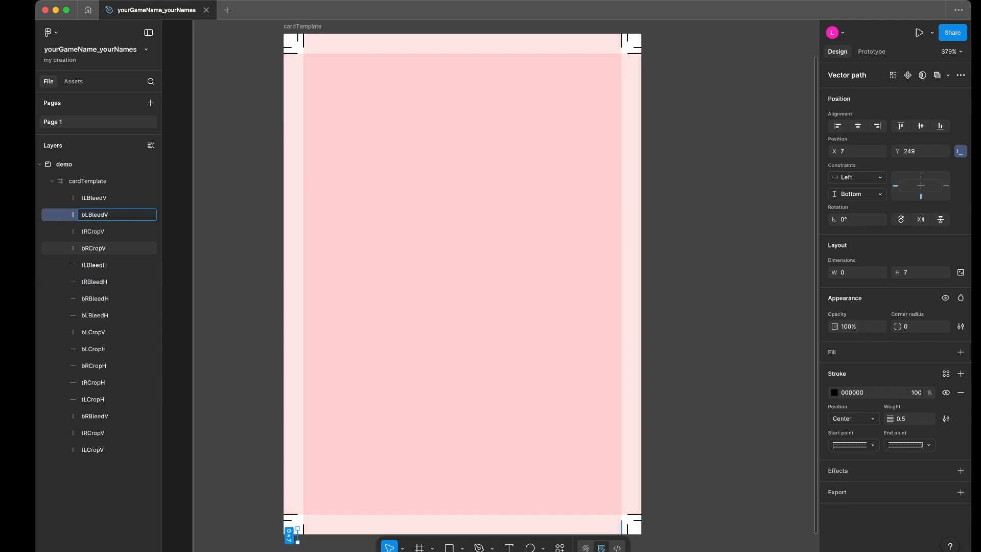
- Group all 16 crop and bleed mark layers, from tLBleedV down to tLCropV, inside cardTemplate
{"action": "left_click", "coordinate": [92, 249]}
{"action": "left_click", "coordinate": [91, 180]}
{"action": "left_click", "coordinate": [102, 198]}
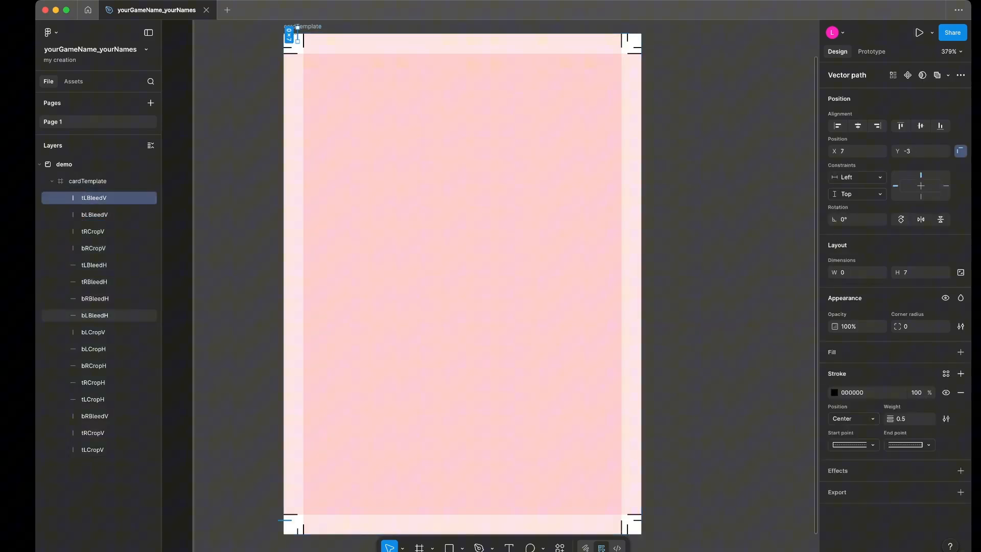
{"action": "left_click", "coordinate": [102, 449], "text": "shift"}
{"action": "right_click", "coordinate": [104, 229]}
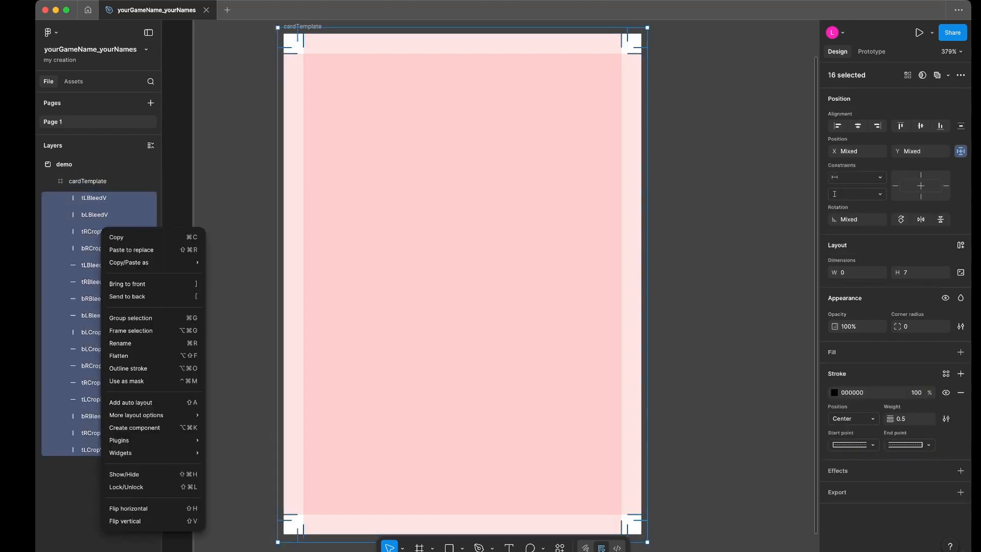
{"action": "left_click", "coordinate": [130, 318]}
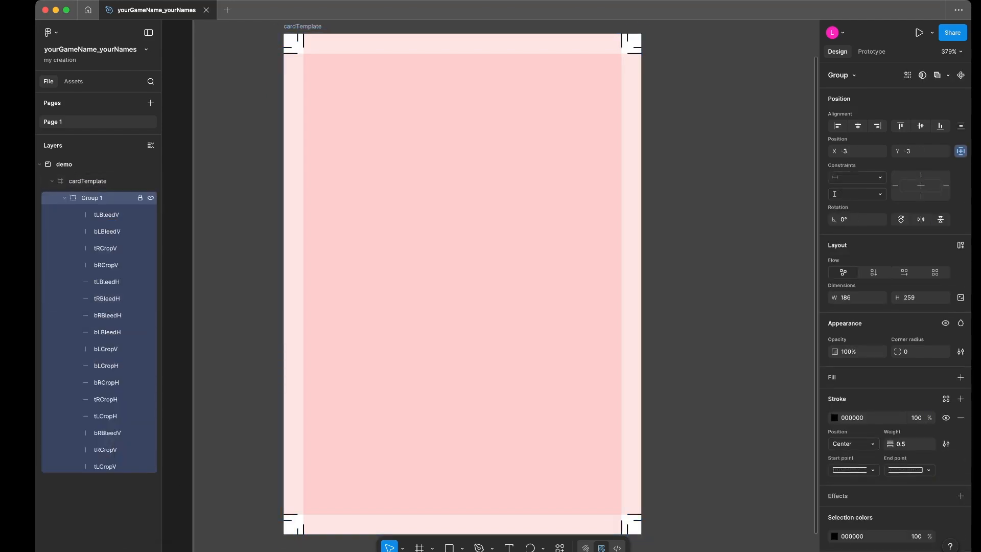
- Rename the group of marks as cropMarks
{"action": "double_click", "coordinate": [92, 198]}
{"action": "type", "text": "cropm"}
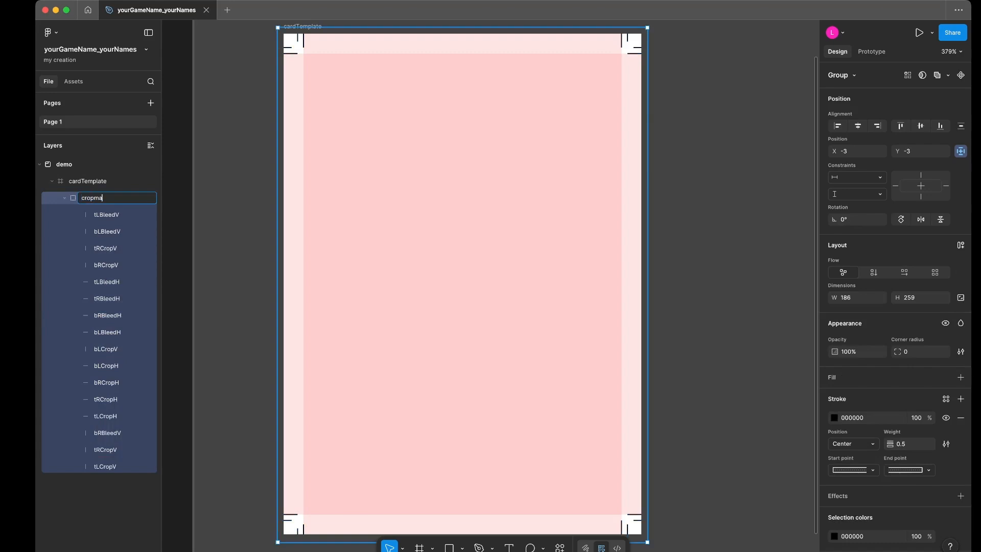
{"action": "key", "text": "BackSpace"}
{"action": "type", "text": "Marks"}
{"action": "left_click", "coordinate": [108, 496]}
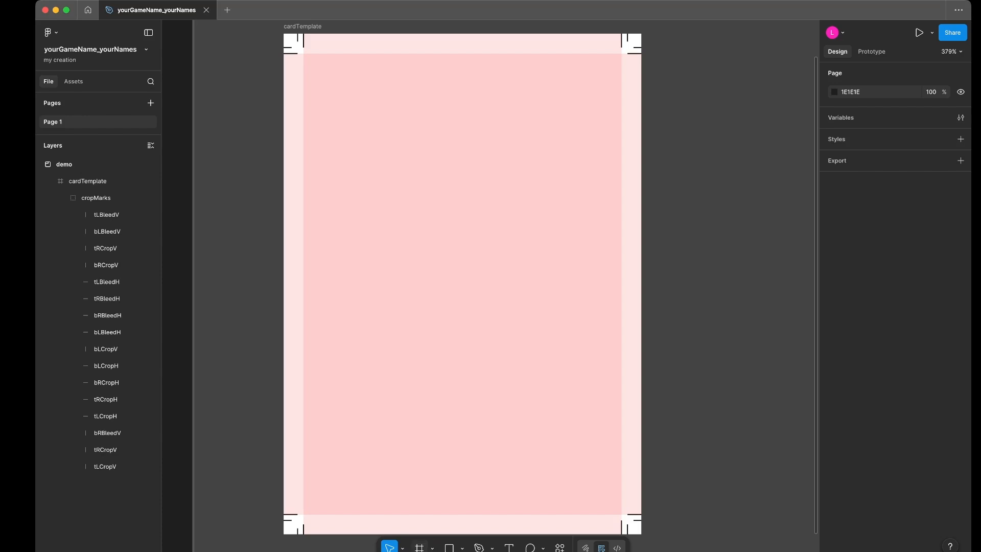
- Draw a 160 × 232 frame inside cardTemplate, fitted to the inner area bounded by the margin guides
{"action": "left_click", "coordinate": [419, 547]}
{"action": "mouse_move", "coordinate": [306, 53]}
{"action": "left_mouse_down"}
{"action": "mouse_move", "coordinate": [486, 239]}
{"action": "mouse_move", "coordinate": [556, 401]}
{"action": "mouse_move", "coordinate": [621, 514]}
{"action": "left_mouse_up"}
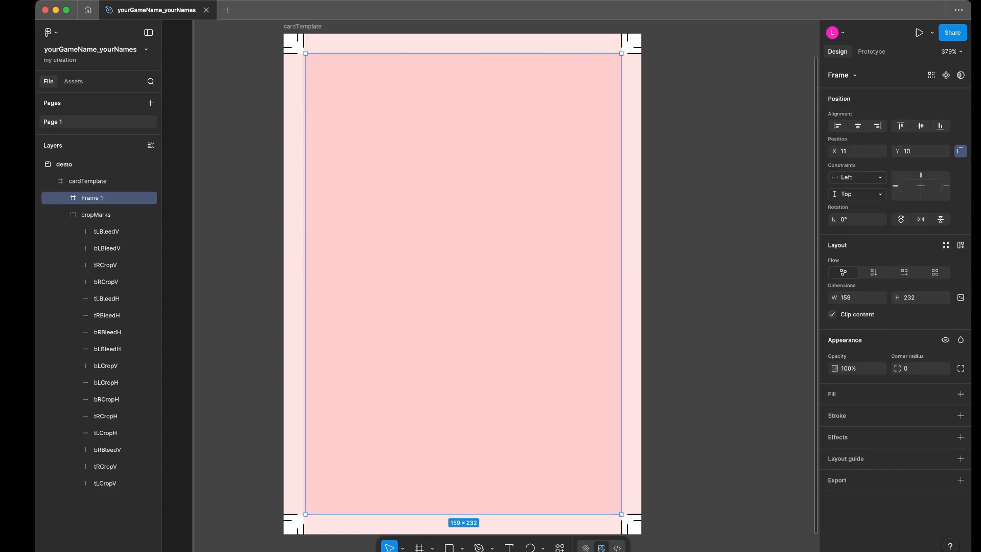
{"action": "left_click_drag", "start_coordinate": [304, 284], "coordinate": [304, 284]}
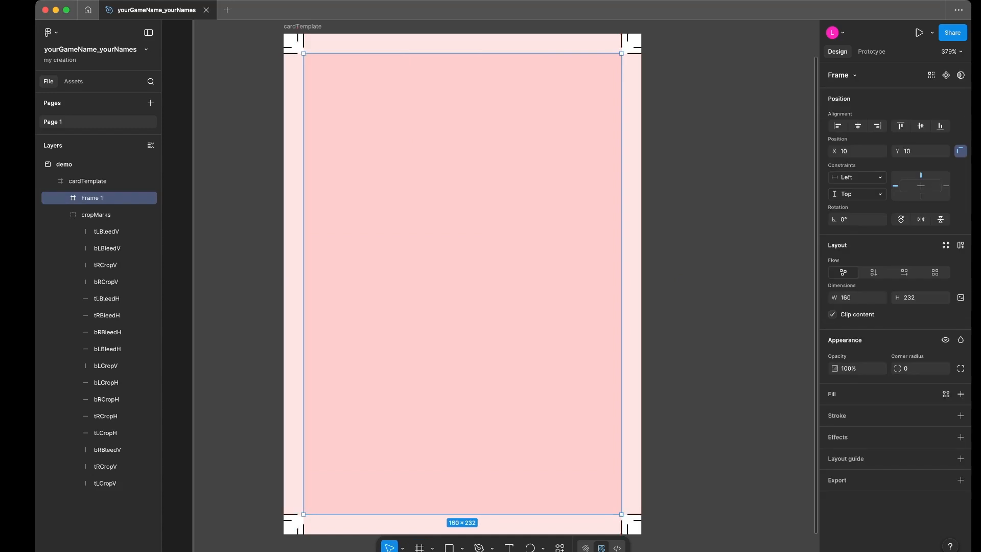
- Add a solid light violet-blue fill, 999EFE, to the new inner frame
{"action": "left_click", "coordinate": [961, 394]}
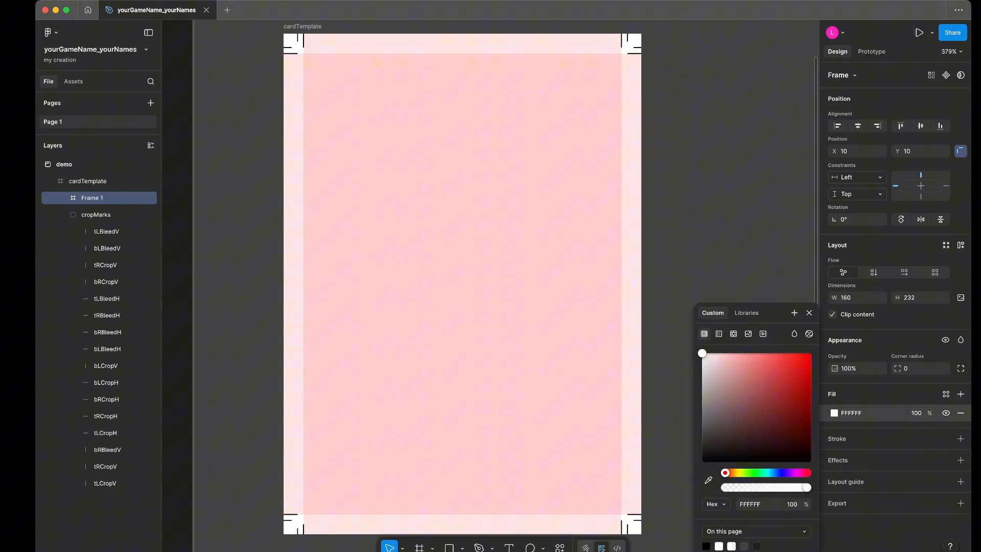
{"action": "left_click_drag", "start_coordinate": [781, 356], "coordinate": [746, 353]}
{"action": "left_click", "coordinate": [779, 472]}
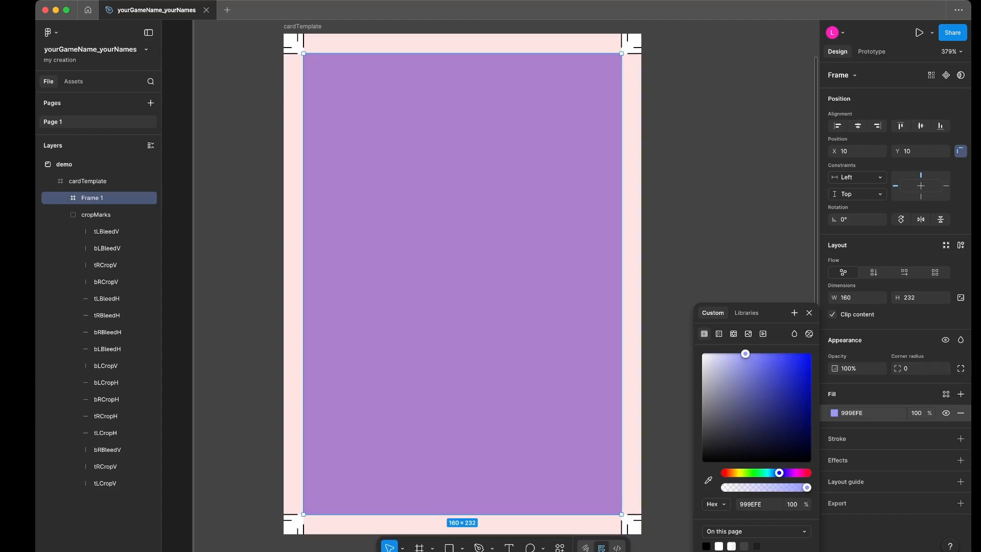
{"action": "key", "text": "Escape"}
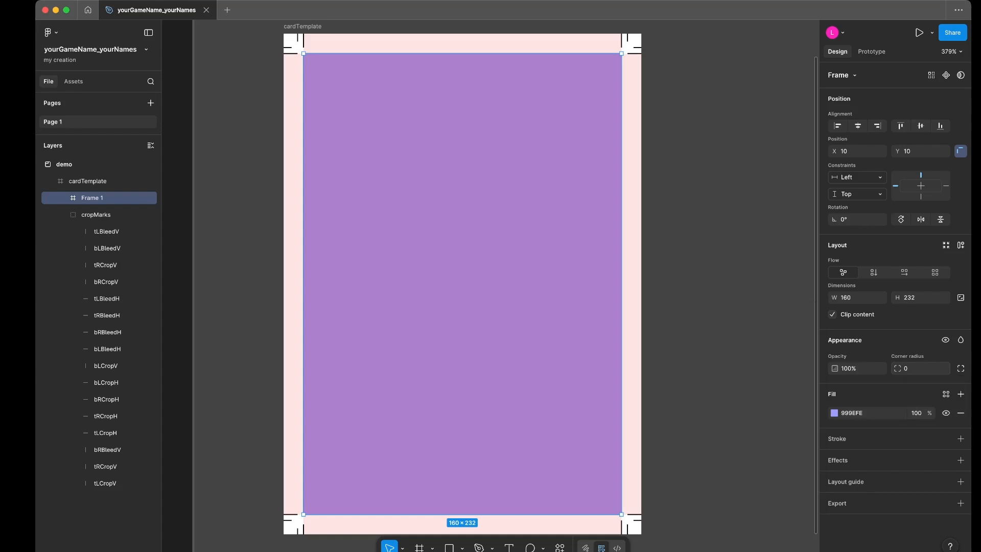
- Set the inner frame's corner radius to 8 and deselect it
{"action": "left_click", "coordinate": [921, 368]}
{"action": "type", "text": "8"}
{"action": "key", "text": "Return"}
{"action": "key", "text": "Escape"}
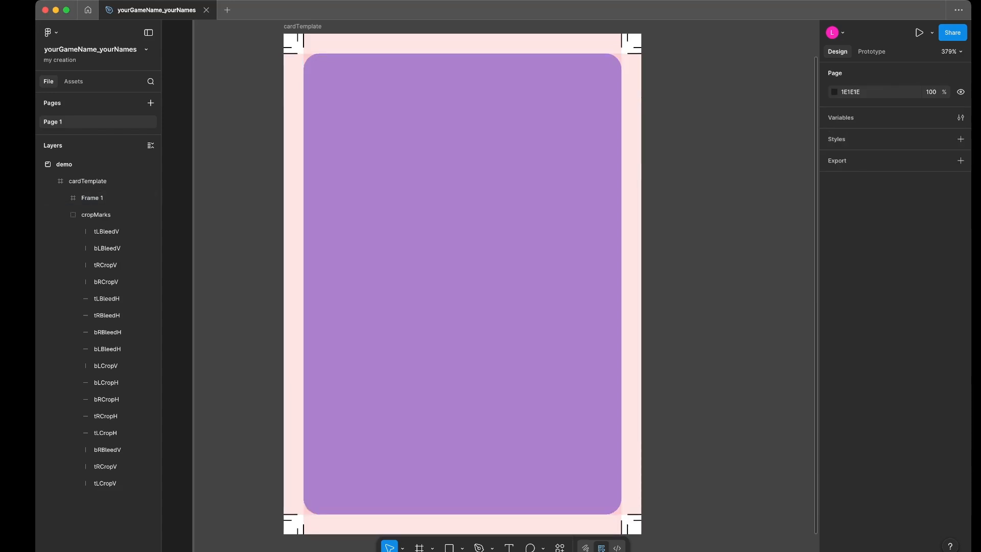
{"action": "left_click", "coordinate": [715, 276]}
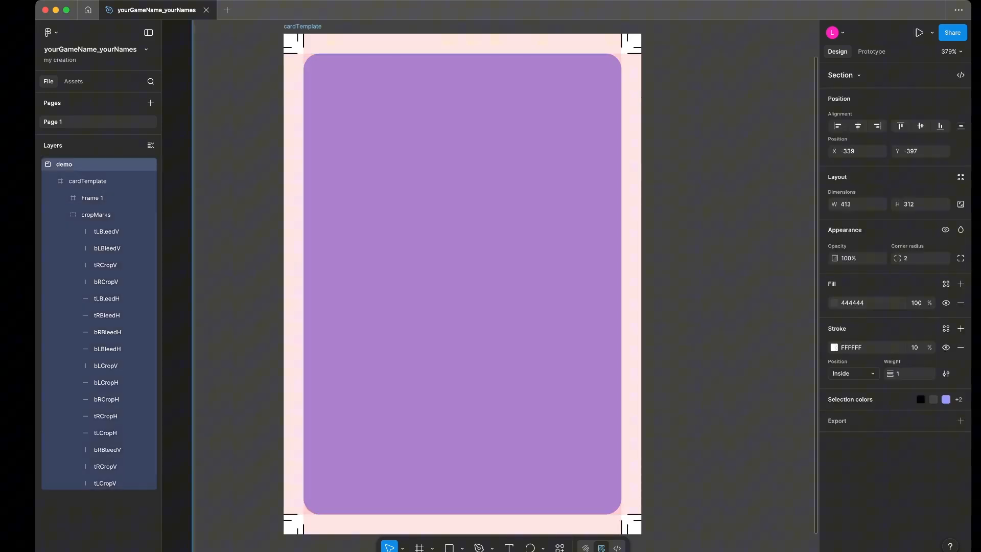
- Rename the rounded inner frame as Card and duplicate it in place
{"action": "left_click", "coordinate": [463, 283]}
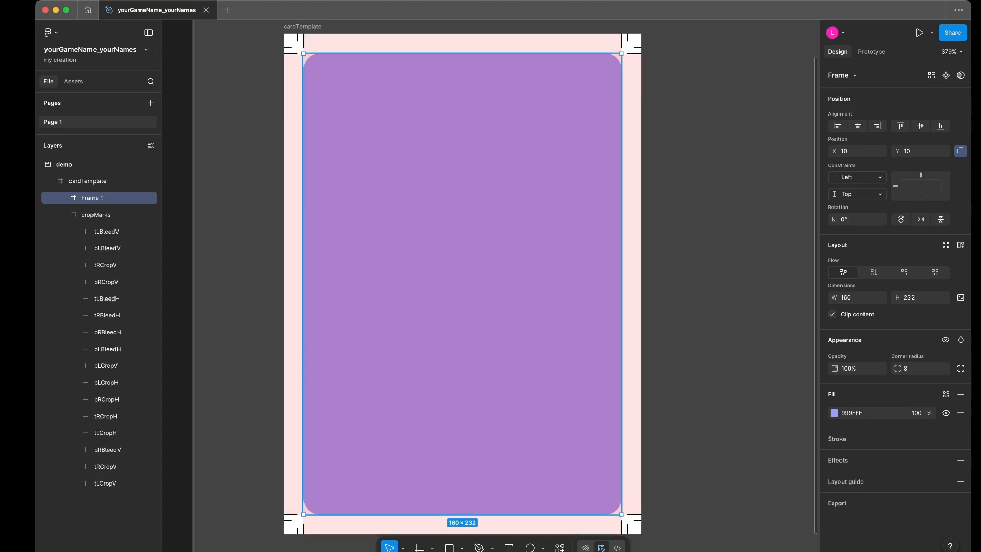
{"action": "double_click", "coordinate": [92, 198]}
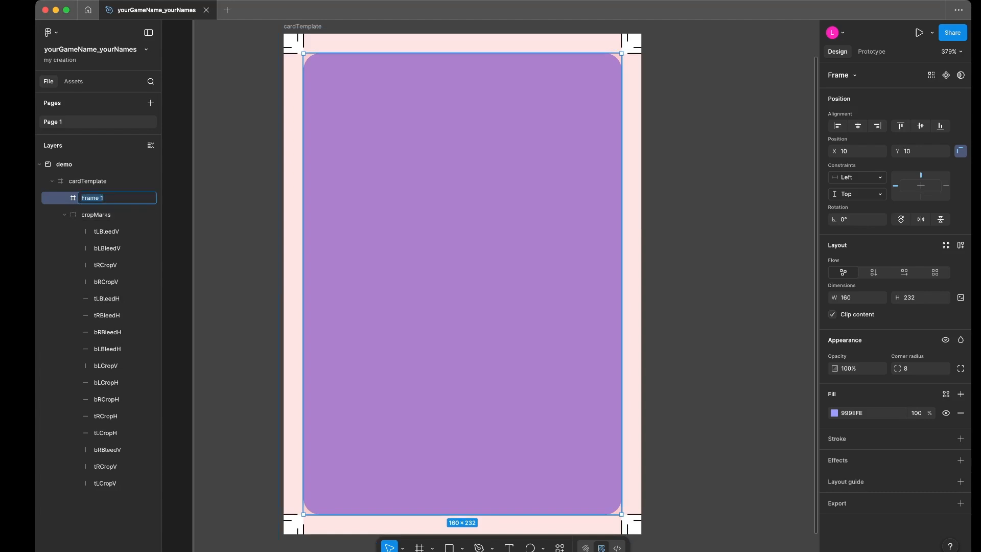
{"action": "type", "text": "Card"}
{"action": "key", "text": "Return"}
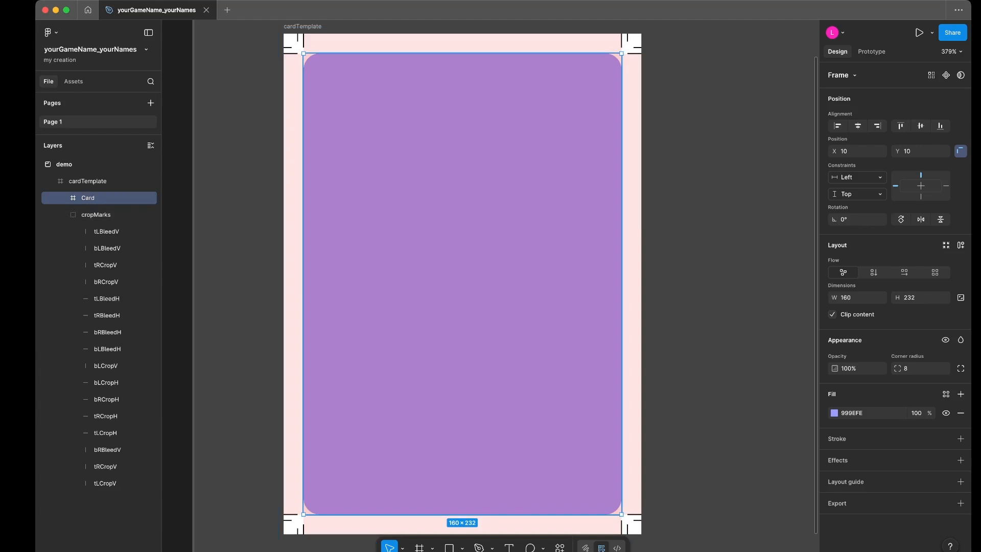
{"action": "key", "text": "super+d"}
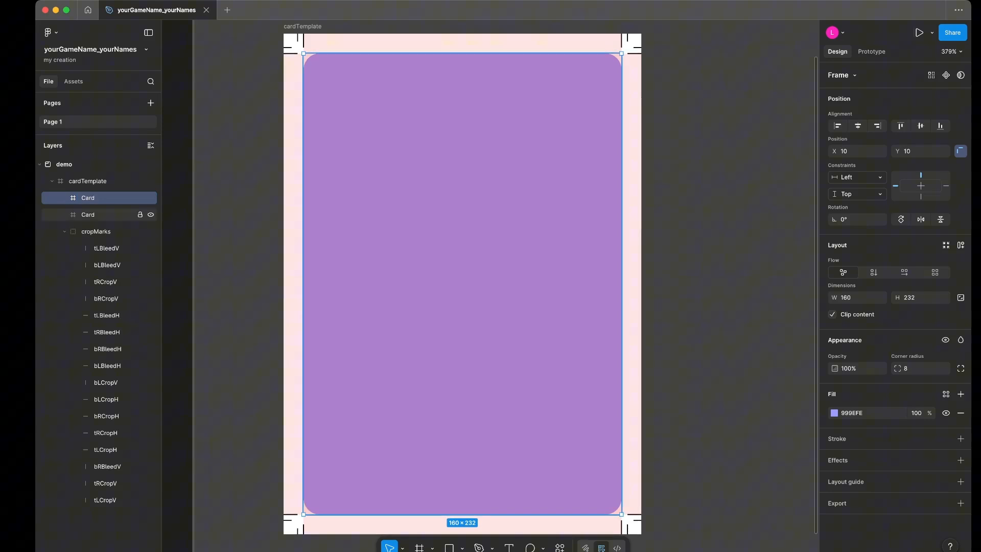
- Rename the lower of the two Card layers as insideCard and nest it inside the other Card frame
{"action": "double_click", "coordinate": [88, 215]}
{"action": "type", "text": "insideCard"}
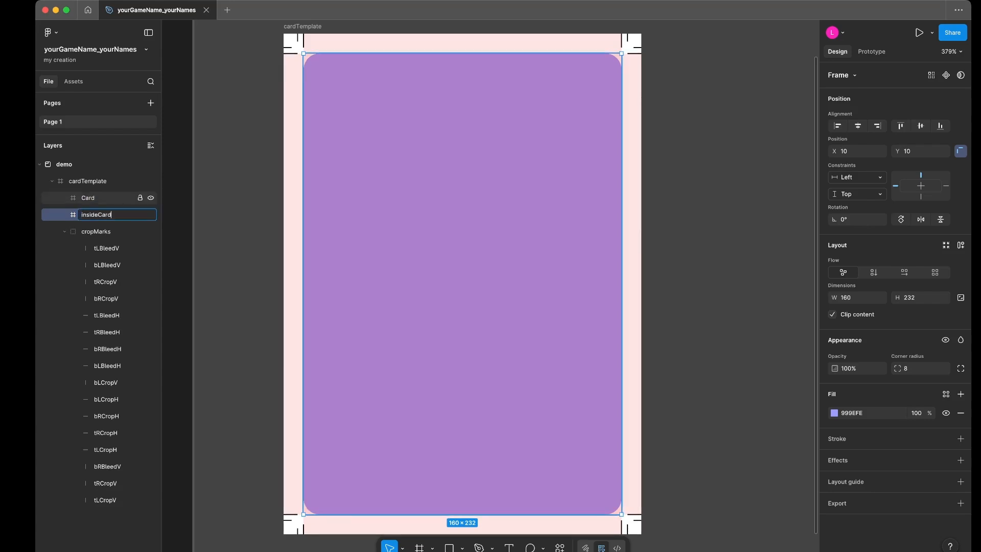
{"action": "key", "text": "Return"}
{"action": "left_click_drag", "start_coordinate": [96, 215], "coordinate": [96, 199]}
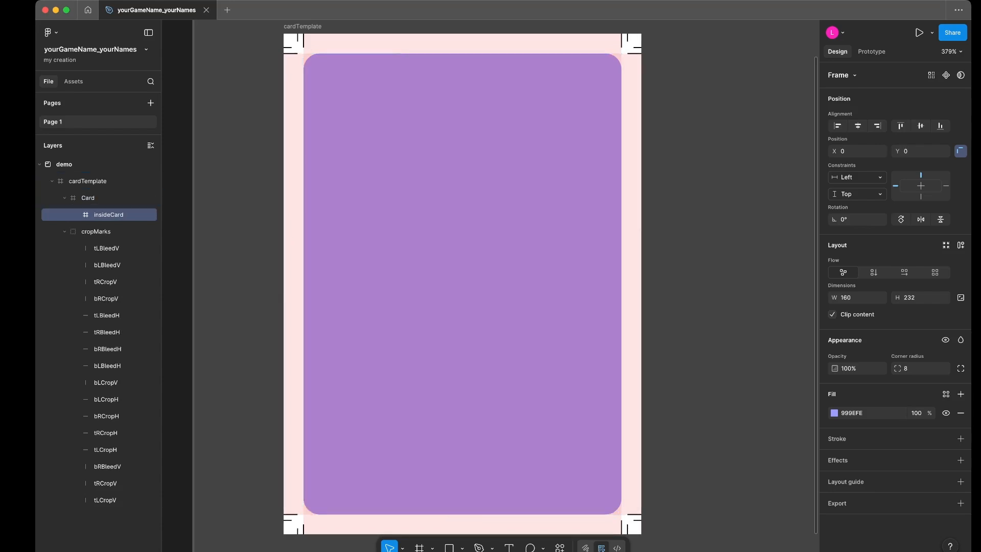
- Change the insideCard fill to light orange FEC099 and shrink the frame to about 146 × 217 from its right and bottom edges
{"action": "left_click", "coordinate": [834, 413]}
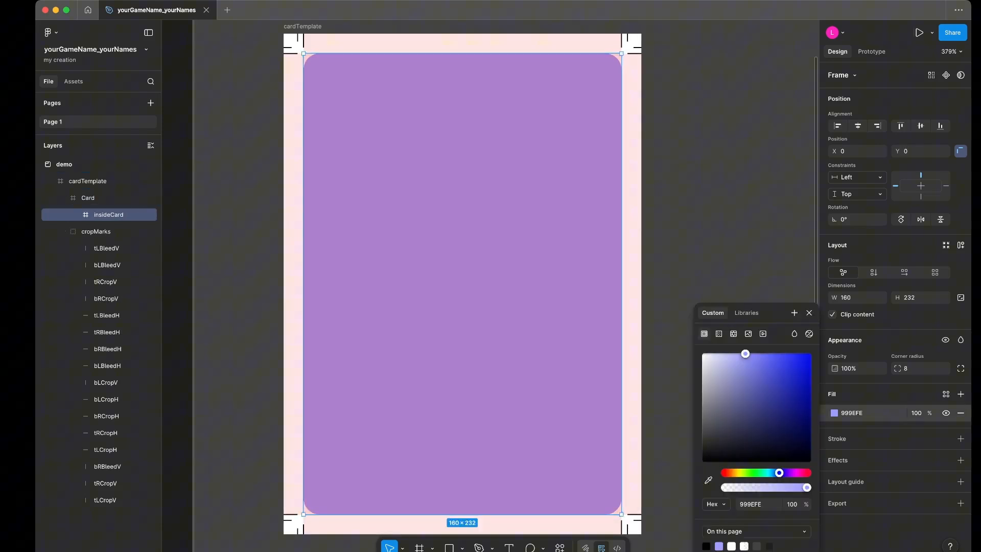
{"action": "left_click", "coordinate": [731, 472]}
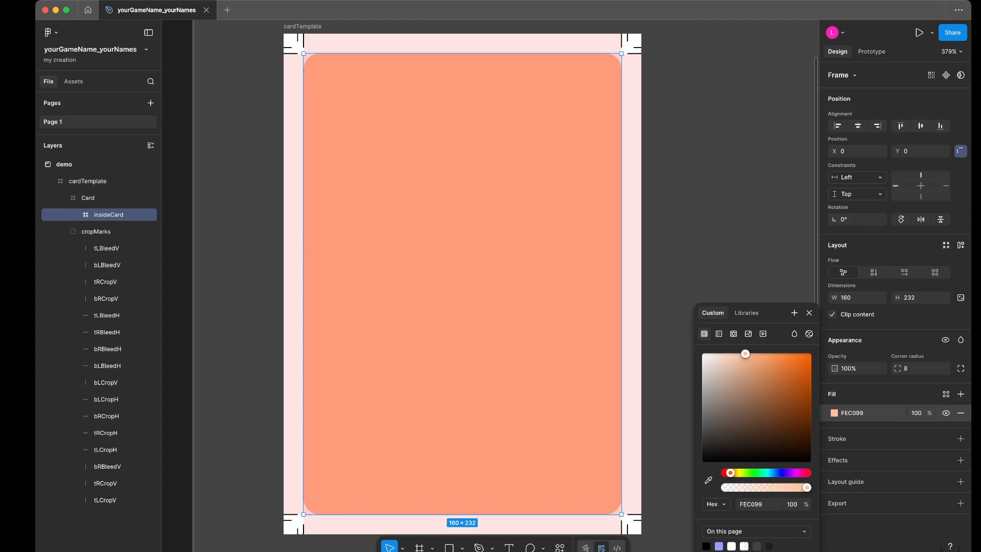
{"action": "left_click_drag", "start_coordinate": [622, 283], "coordinate": [593, 284]}
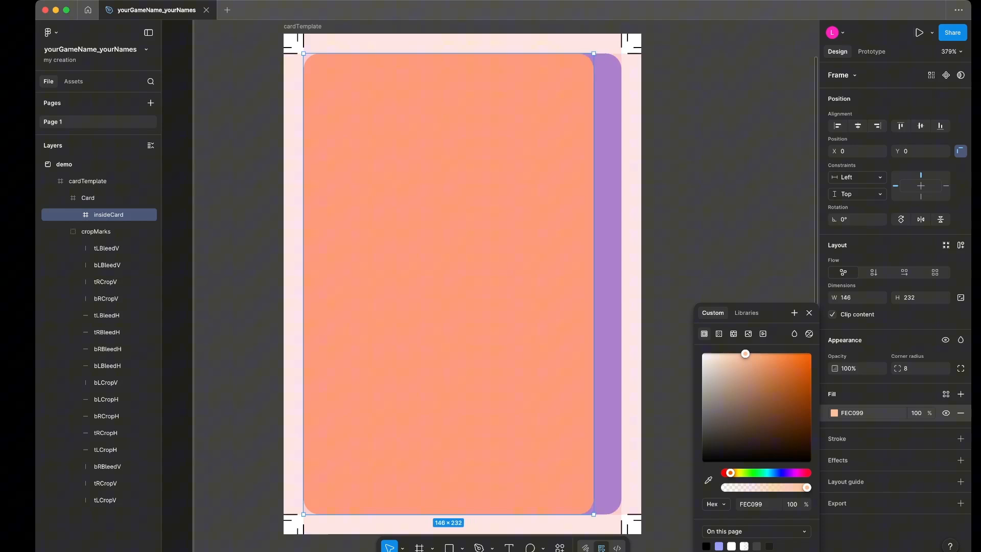
{"action": "left_click_drag", "start_coordinate": [449, 514], "coordinate": [449, 484]}
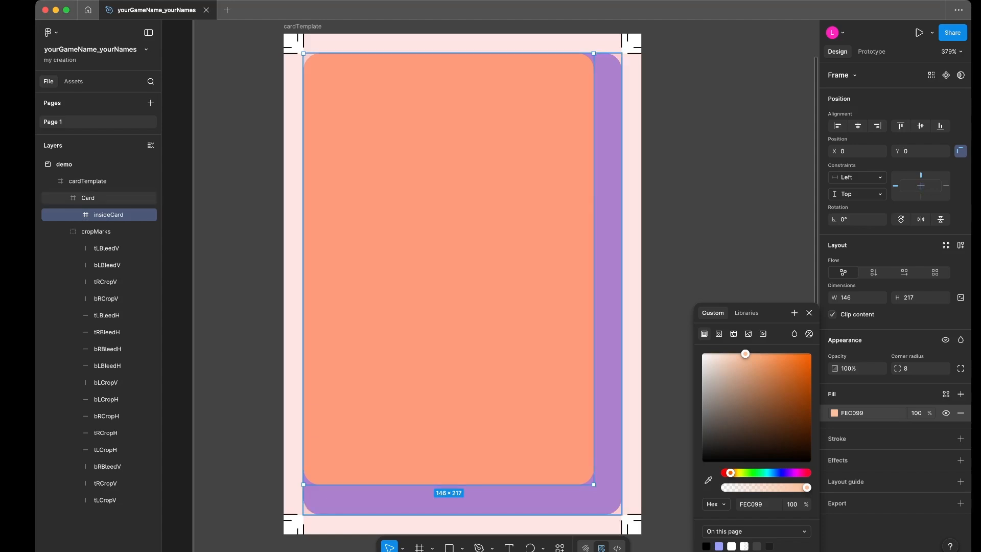
{"action": "left_click", "coordinate": [88, 198]}
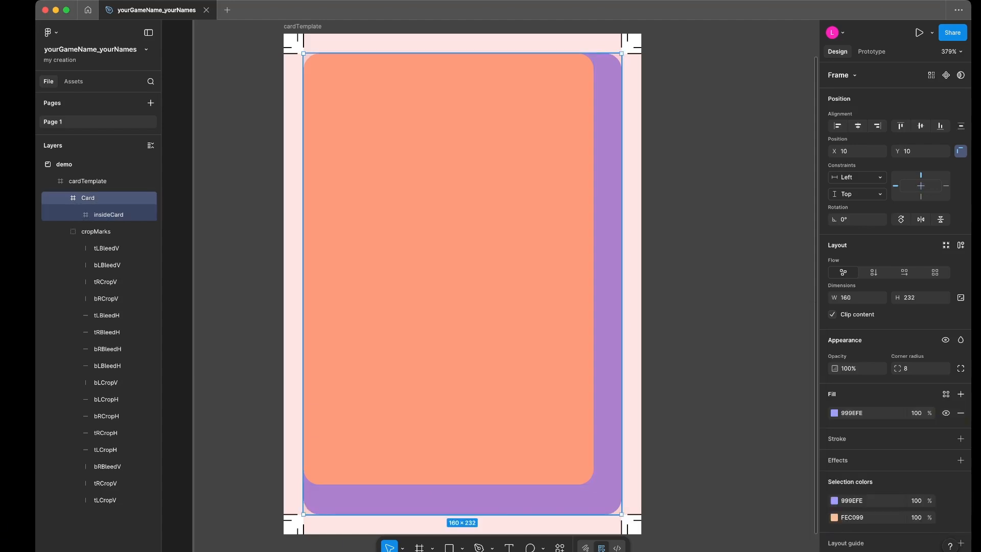
{"action": "key", "text": "Escape"}
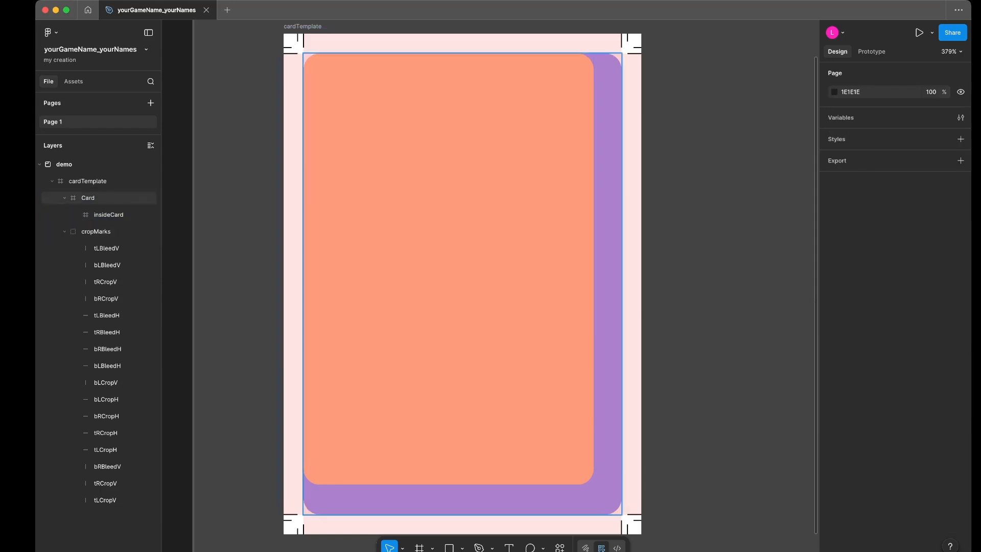
- Align the Card frame to the horizontal and vertical centres of cardTemplate
{"action": "left_click", "coordinate": [88, 198]}
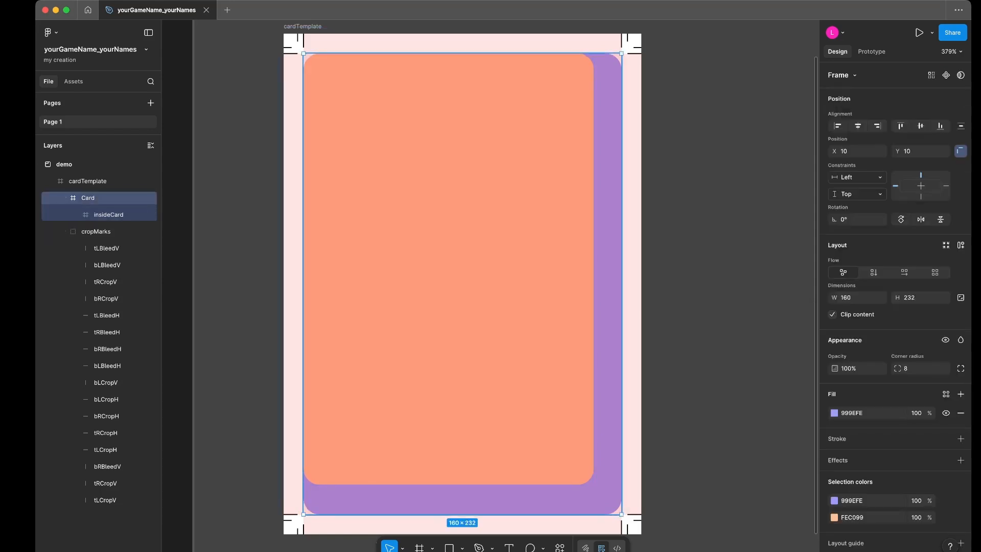
{"action": "right_click", "coordinate": [111, 215]}
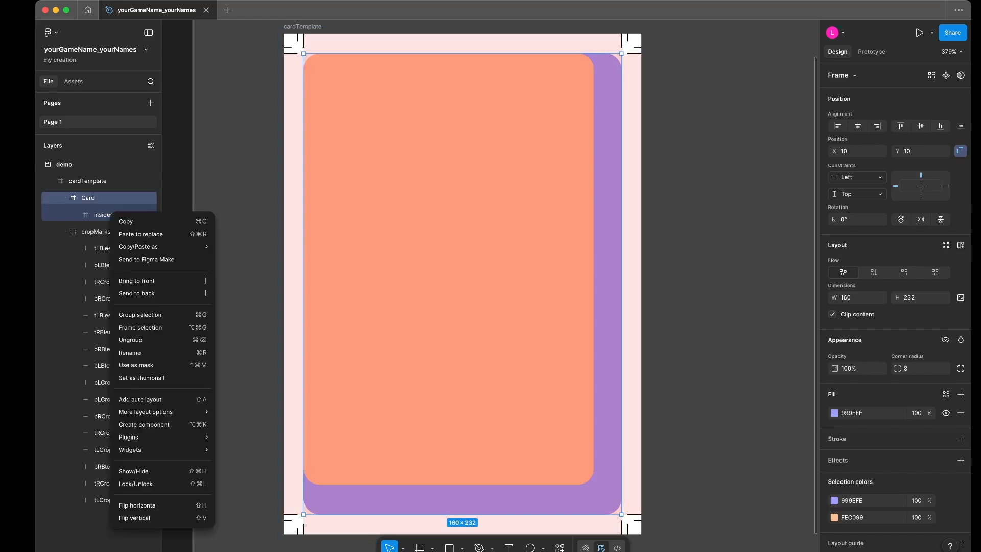
{"action": "key", "text": "Escape"}
{"action": "left_click", "coordinate": [111, 214]}
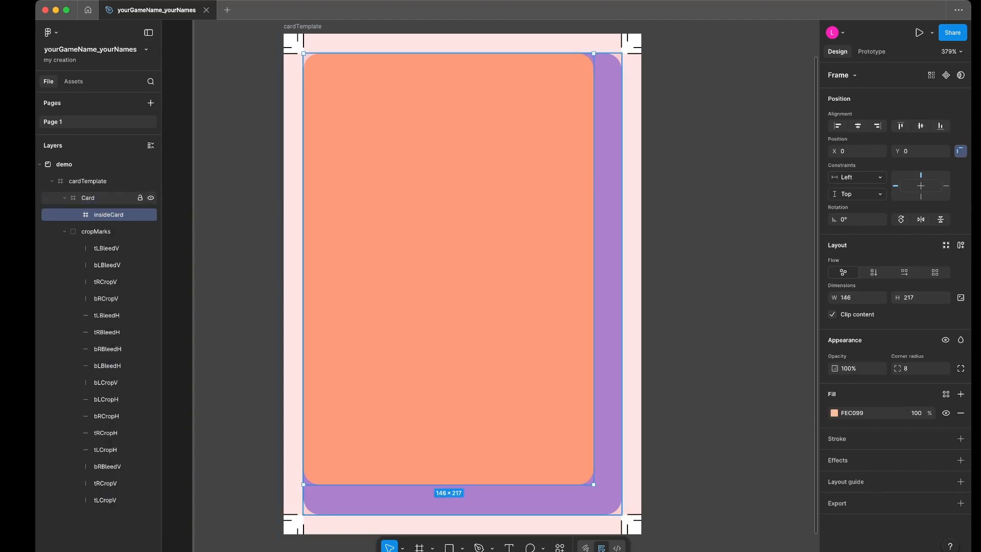
{"action": "left_click", "coordinate": [97, 198]}
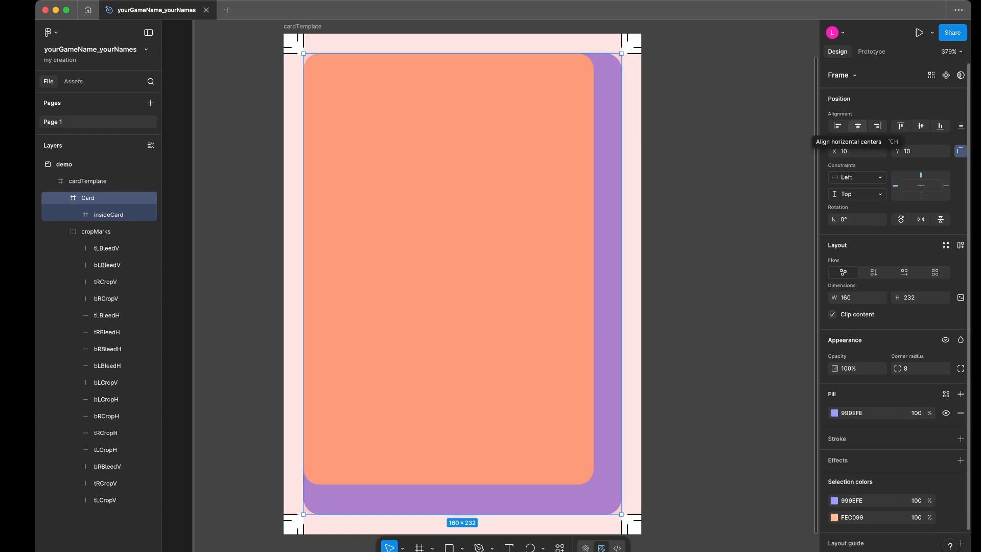
{"action": "left_click", "coordinate": [858, 126]}
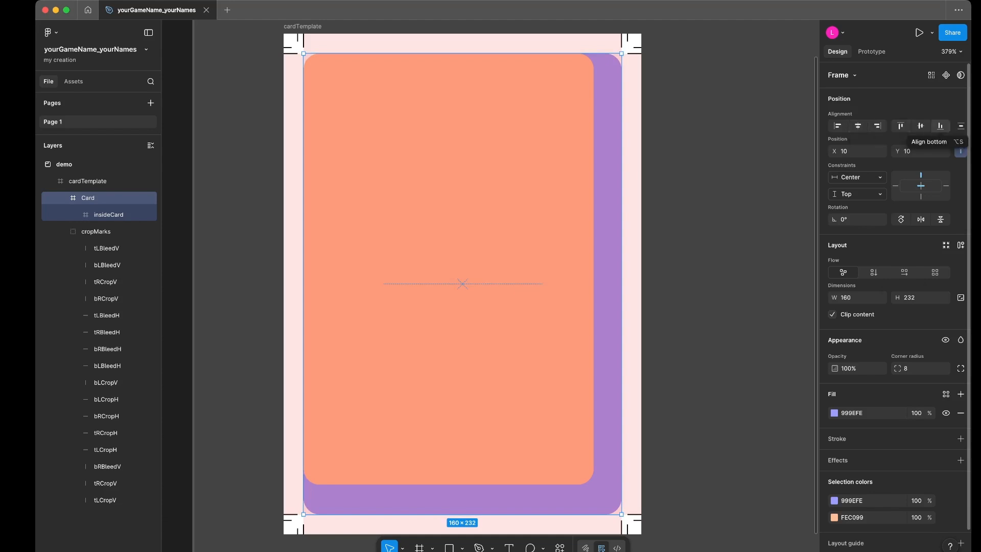
{"action": "left_click", "coordinate": [921, 126]}
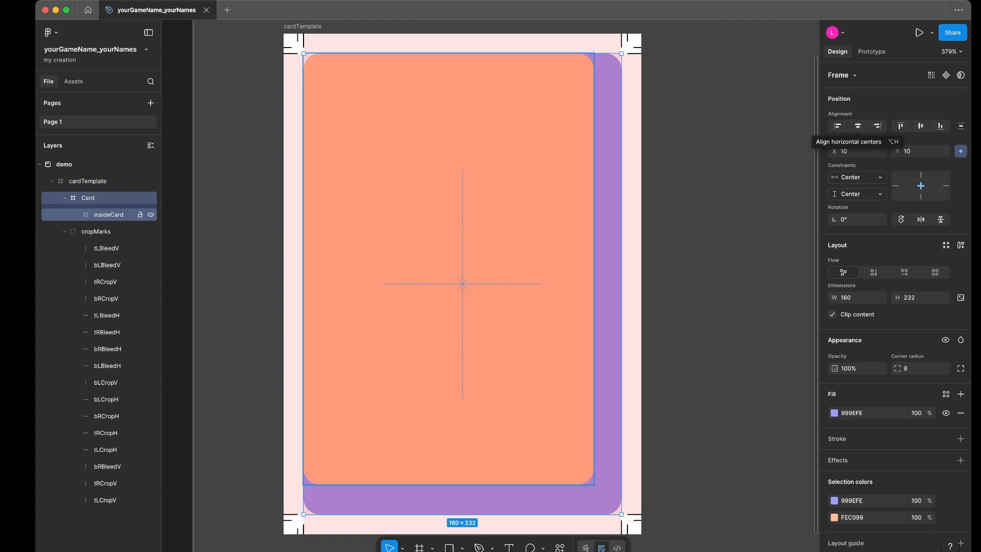
- Move the insideCard frame out of Card so it sits directly above it inside cardTemplate
{"action": "left_click", "coordinate": [109, 214]}
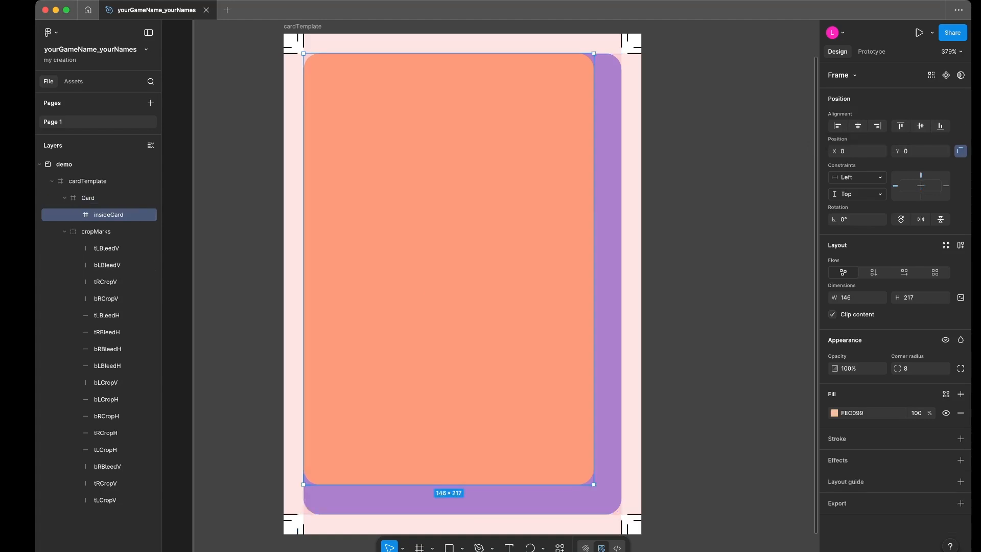
{"action": "right_click", "coordinate": [106, 198]}
{"action": "left_click", "coordinate": [101, 215]}
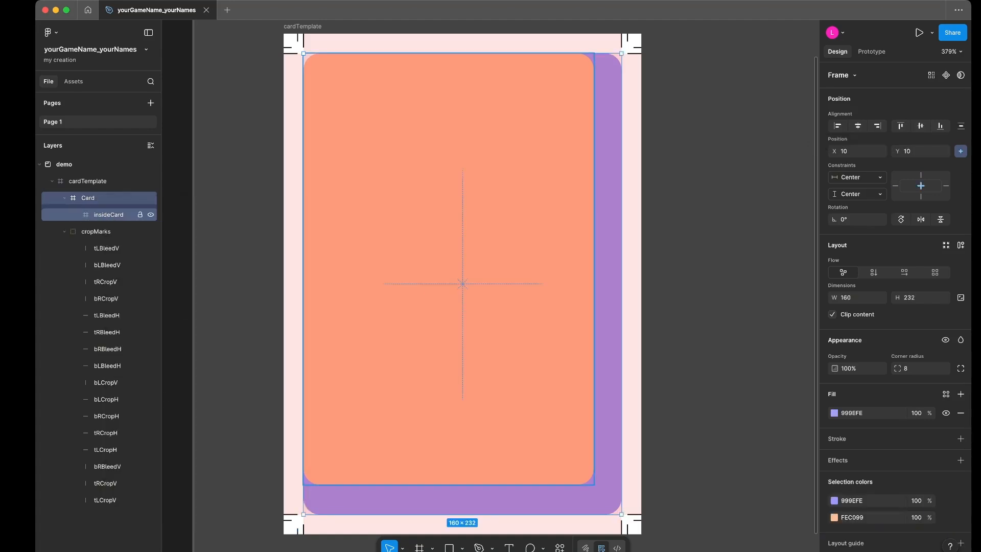
{"action": "left_click", "coordinate": [102, 215]}
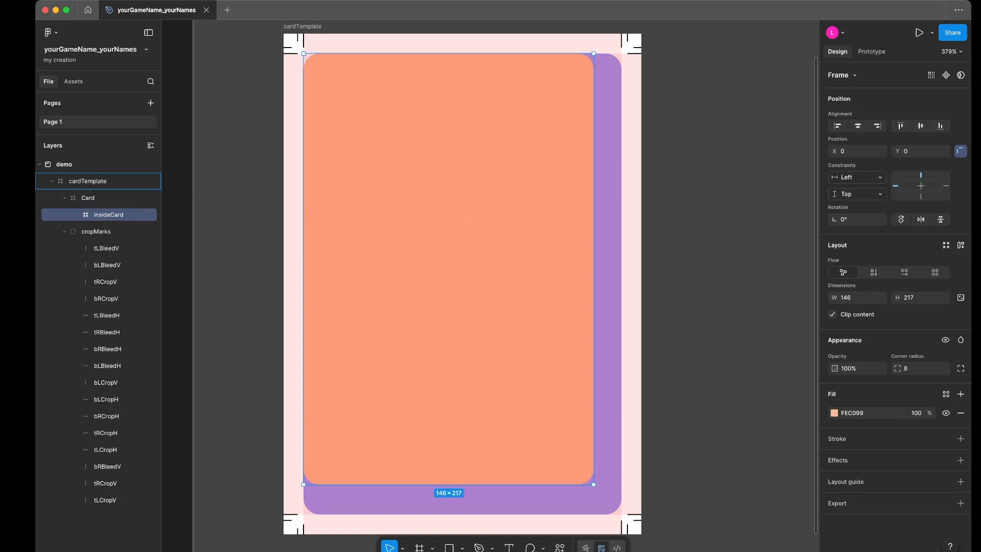
{"action": "left_click_drag", "start_coordinate": [102, 214], "coordinate": [102, 192]}
- Select the insideCard and Card frames together and align their vertical and horizontal centres
{"action": "left_click", "coordinate": [87, 214], "text": "shift"}
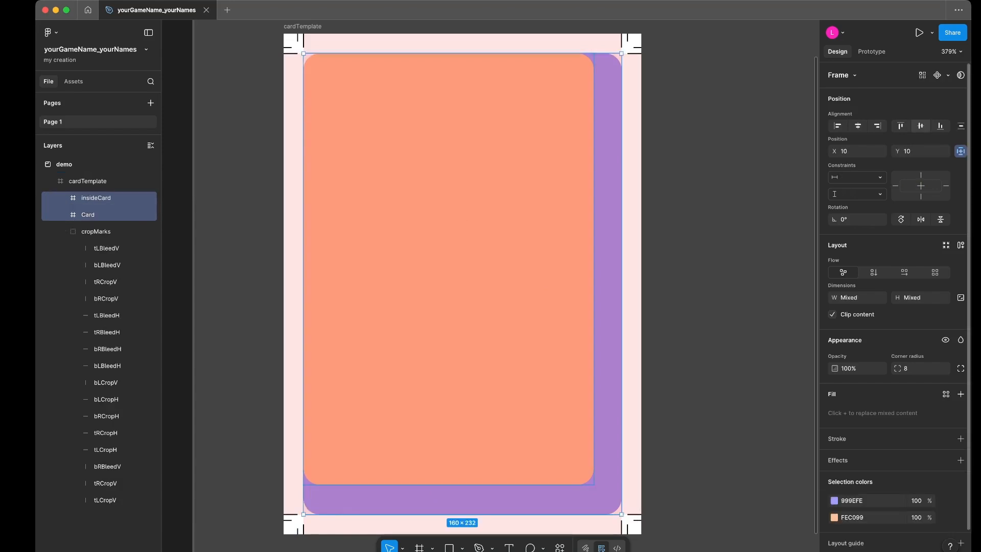
{"action": "left_click", "coordinate": [921, 125]}
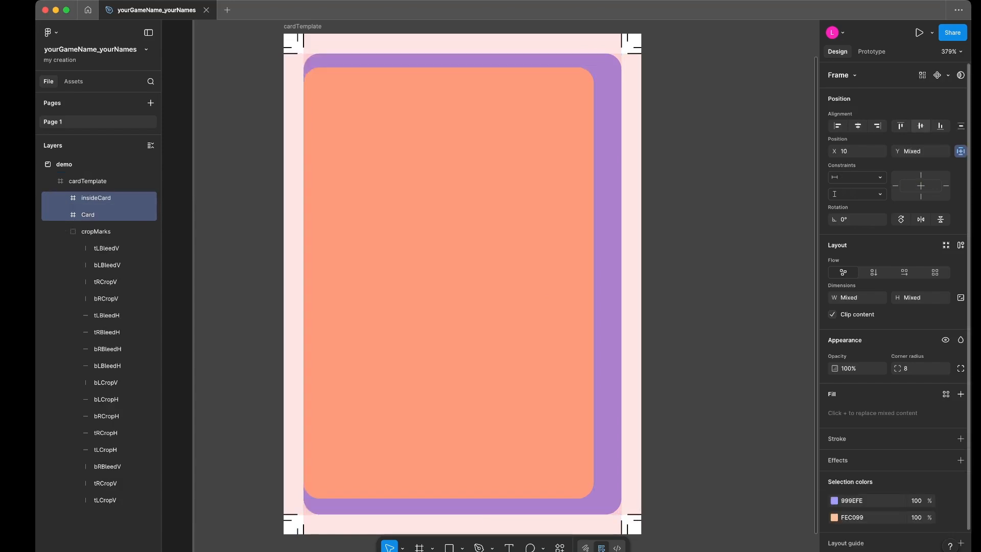
{"action": "left_click", "coordinate": [858, 126]}
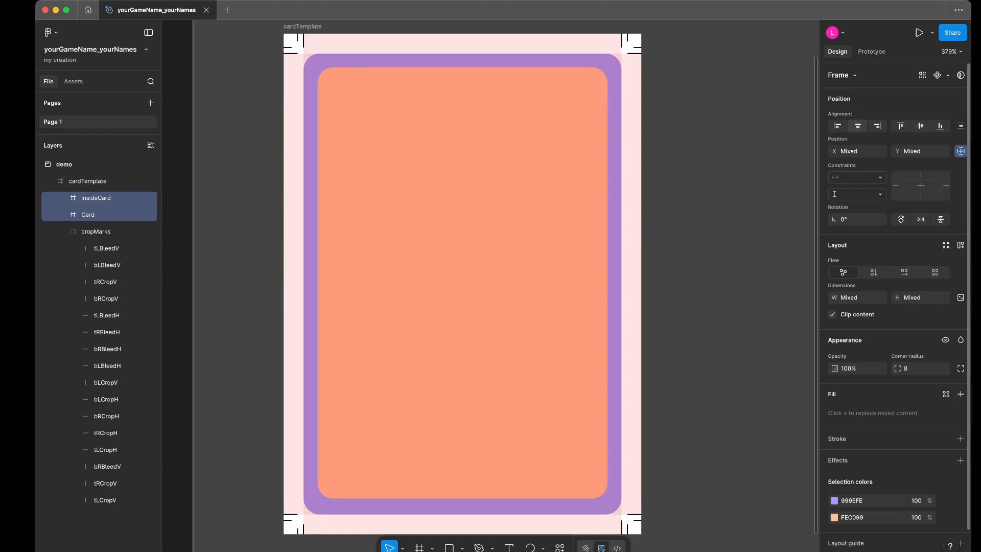
{"action": "left_click", "coordinate": [97, 215]}
{"action": "left_click", "coordinate": [97, 198]}
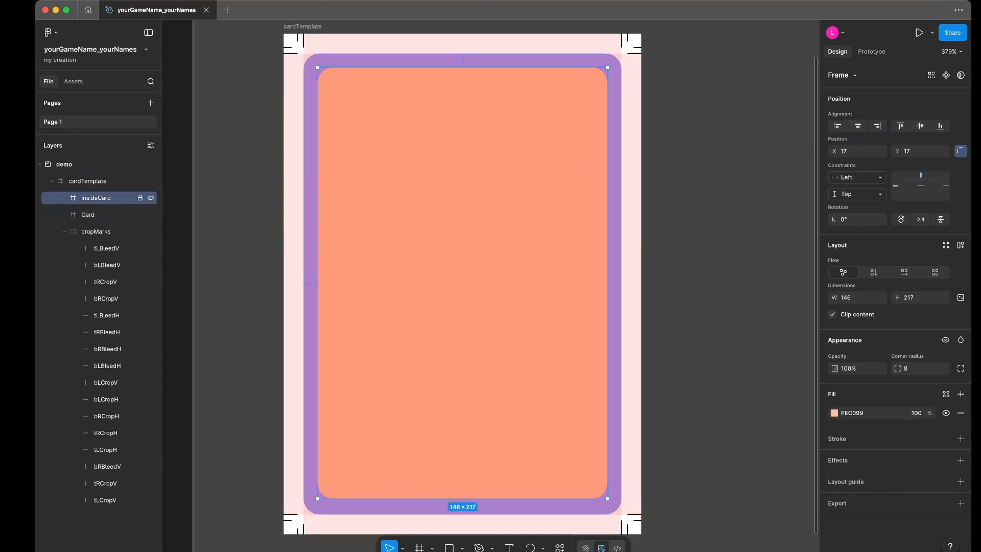
{"action": "left_click", "coordinate": [97, 215]}
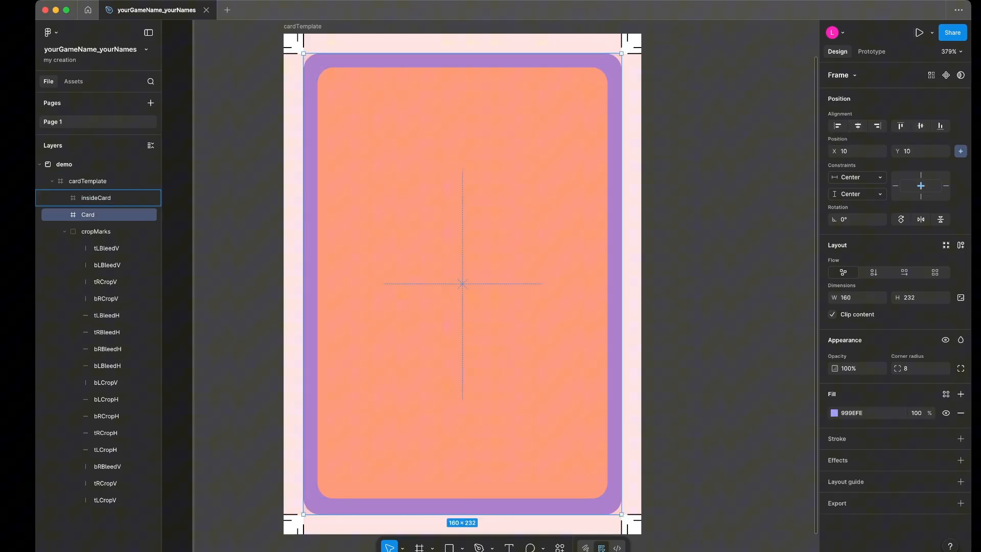
{"action": "left_click_drag", "start_coordinate": [97, 214], "coordinate": [97, 198]}
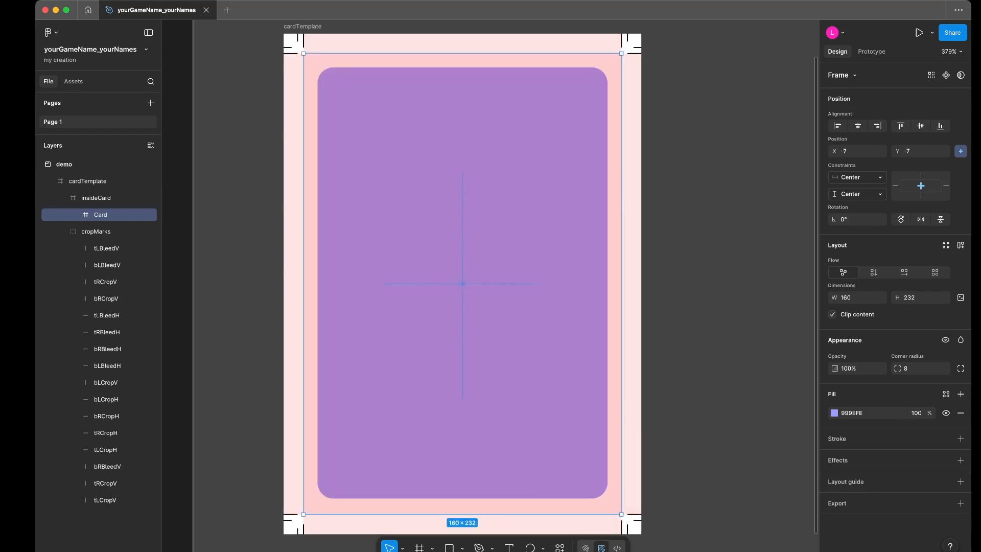
{"action": "left_click", "coordinate": [98, 198]}
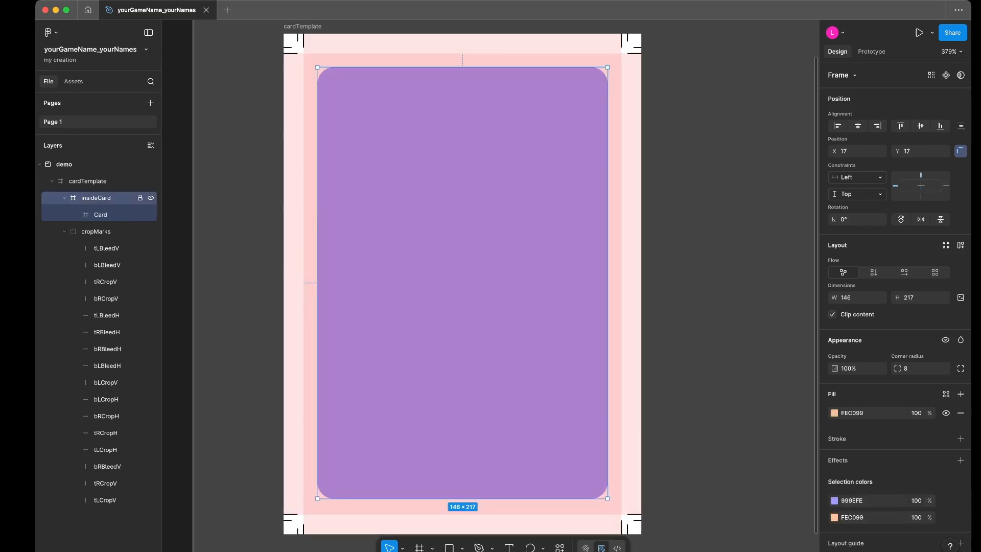
{"action": "left_click", "coordinate": [102, 215]}
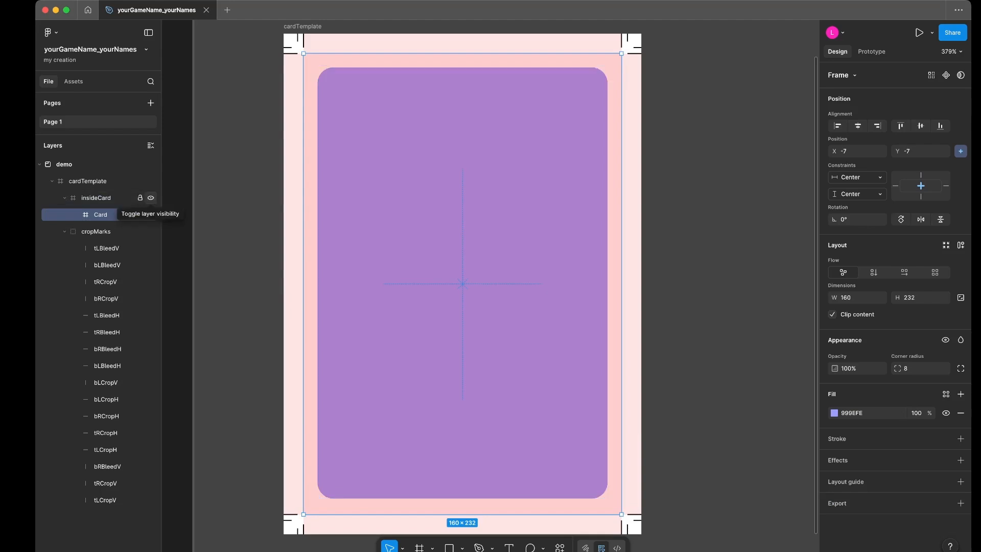
{"action": "left_click", "coordinate": [102, 198]}
{"action": "key", "text": "super+z"}
{"action": "key", "text": "super+z"}
{"action": "key", "text": "super+z"}
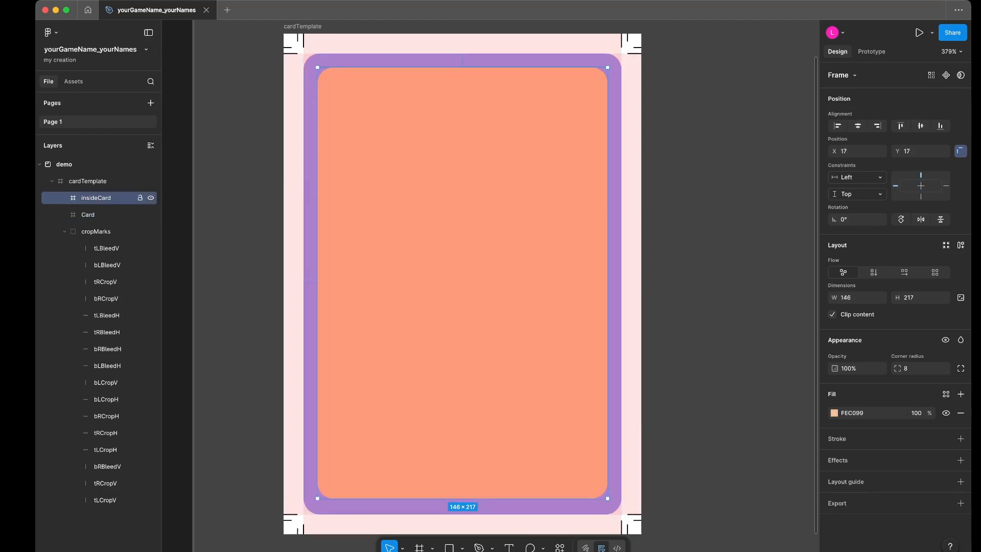
- Nest the centred insideCard frame inside Card and test how the layers respond to resizing cardTemplate
{"action": "left_click_drag", "start_coordinate": [102, 199], "coordinate": [102, 215]}
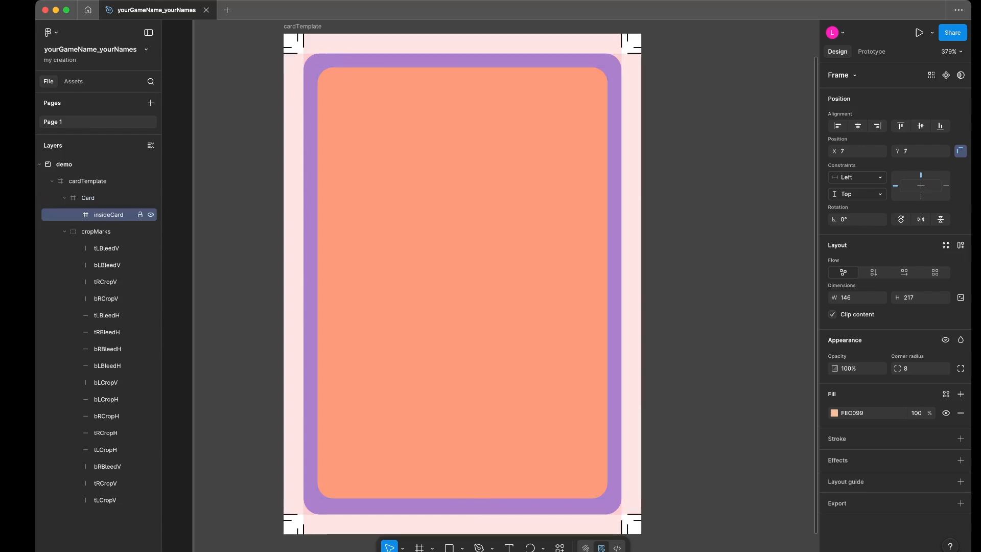
{"action": "left_click", "coordinate": [102, 198]}
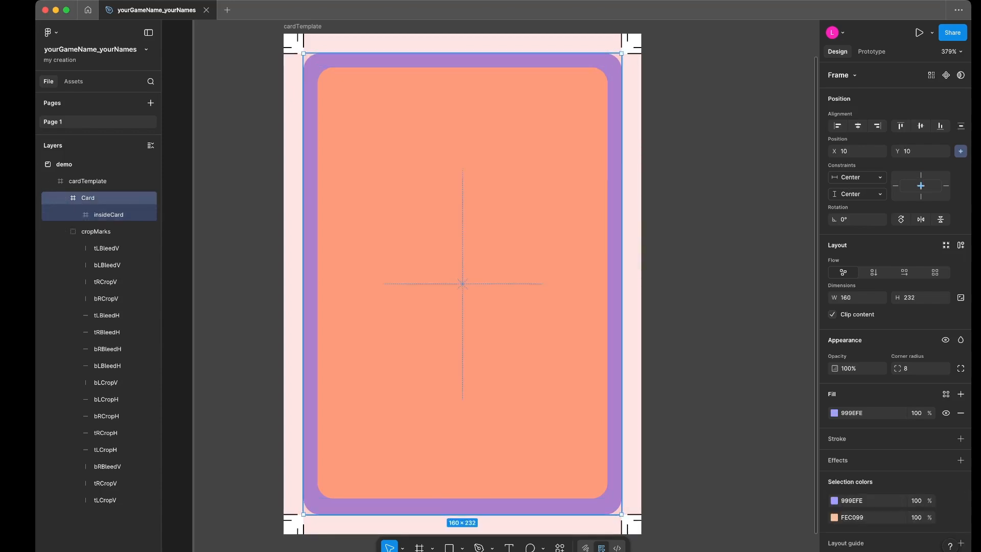
{"action": "left_click", "coordinate": [97, 181]}
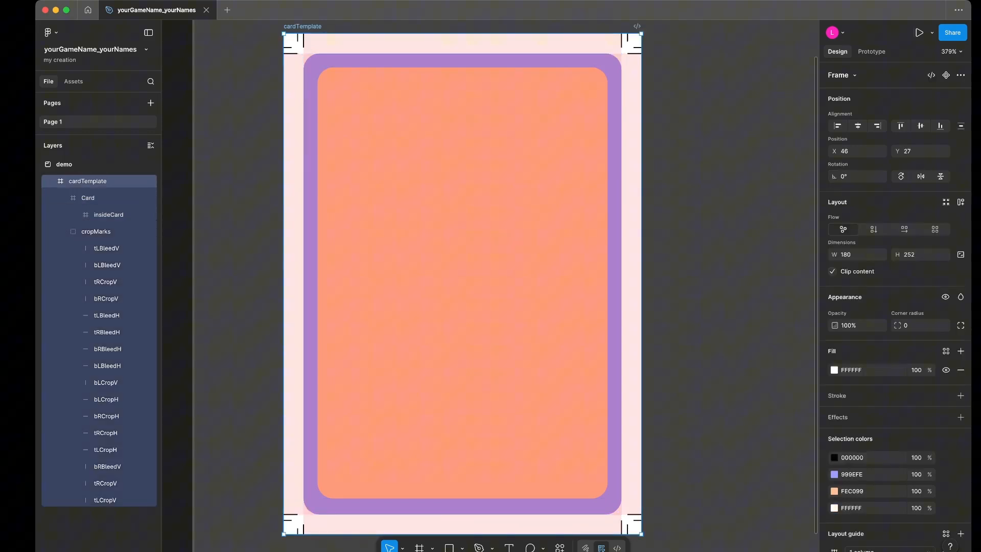
{"action": "mouse_move", "coordinate": [641, 534]}
{"action": "left_mouse_down"}
{"action": "mouse_move", "coordinate": [734, 509]}
{"action": "mouse_move", "coordinate": [733, 522]}
{"action": "mouse_move", "coordinate": [675, 526]}
{"action": "mouse_move", "coordinate": [756, 526]}
{"action": "mouse_move", "coordinate": [672, 526]}
{"action": "mouse_move", "coordinate": [703, 527]}
{"action": "mouse_move", "coordinate": [639, 509]}
{"action": "mouse_move", "coordinate": [735, 529]}
{"action": "mouse_move", "coordinate": [659, 521]}
{"action": "mouse_move", "coordinate": [726, 531]}
{"action": "mouse_move", "coordinate": [680, 529]}
{"action": "mouse_move", "coordinate": [683, 508]}
{"action": "mouse_move", "coordinate": [699, 508]}
{"action": "mouse_move", "coordinate": [667, 511]}
{"action": "mouse_move", "coordinate": [642, 534]}
{"action": "left_mouse_up"}
{"action": "left_click", "coordinate": [108, 215]}
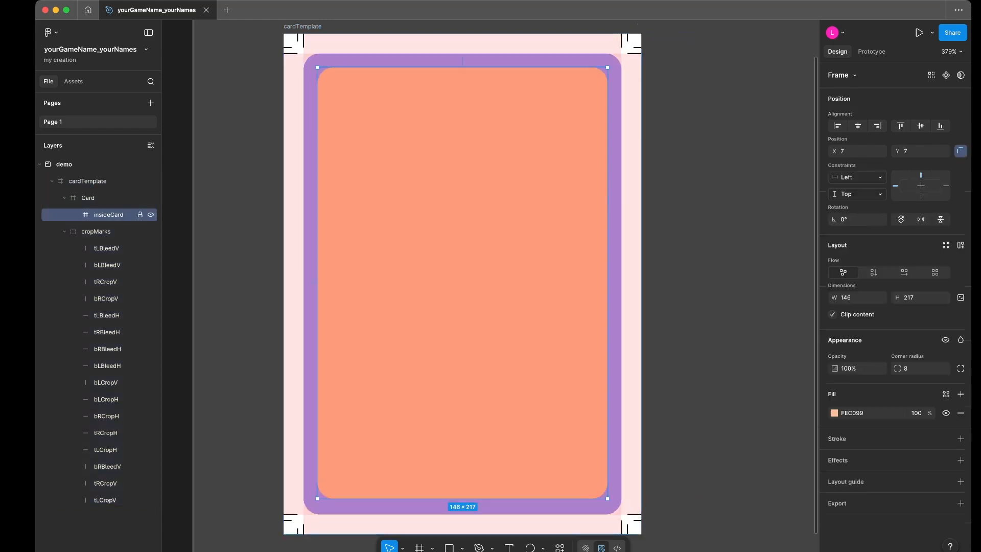
- Set the Card frame's constraints to Left + Right and Top + Bottom, and test them by resizing cardTemplate
{"action": "left_click", "coordinate": [88, 198]}
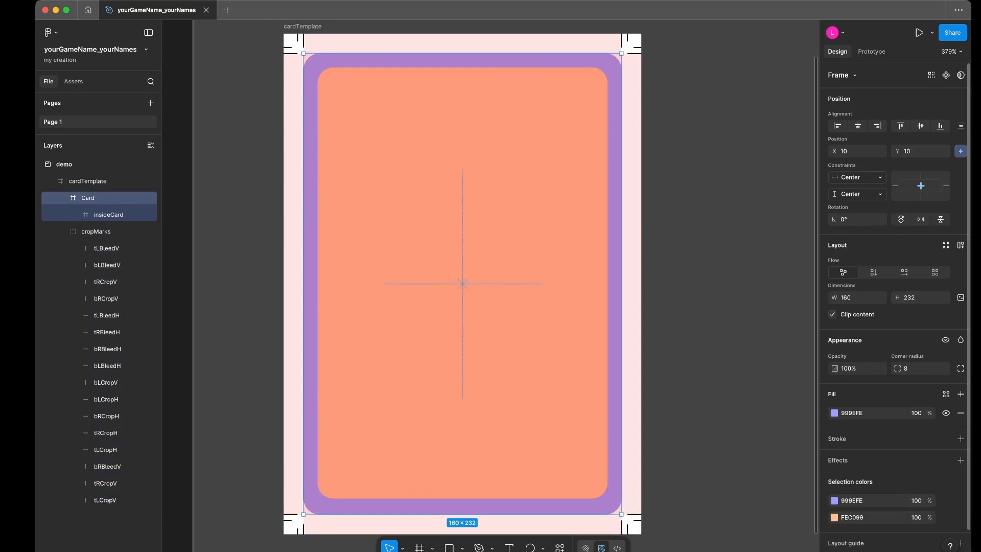
{"action": "left_click", "coordinate": [857, 177]}
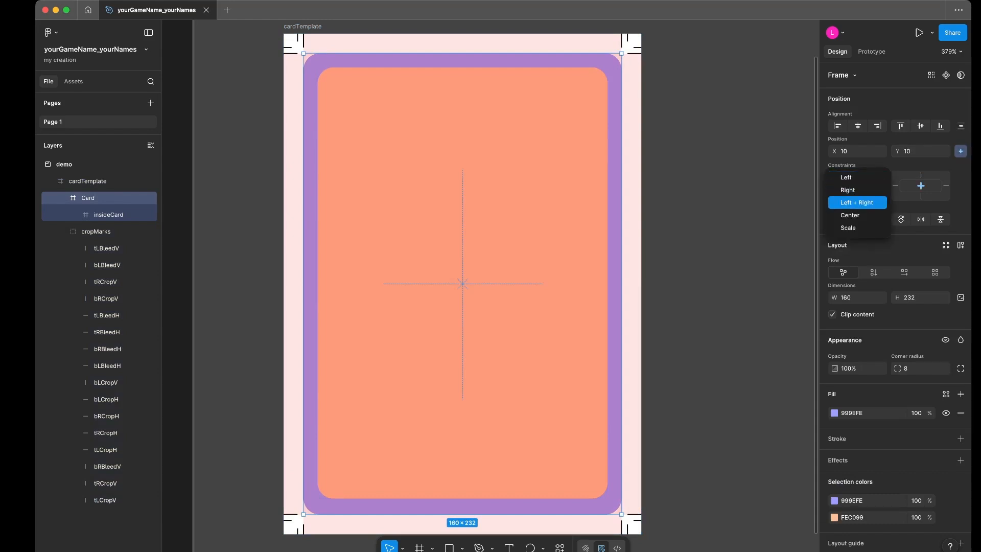
{"action": "left_click", "coordinate": [857, 202]}
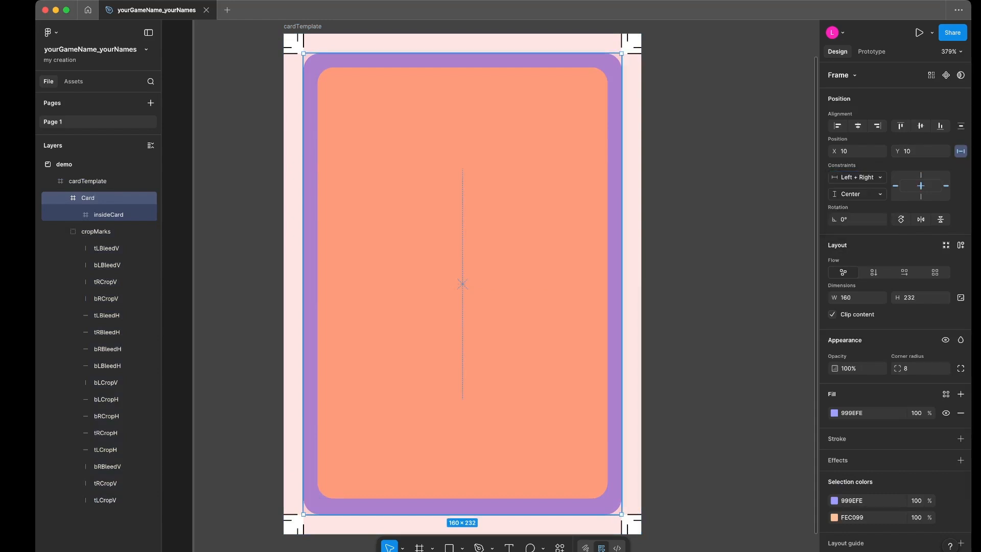
{"action": "left_click", "coordinate": [857, 194]}
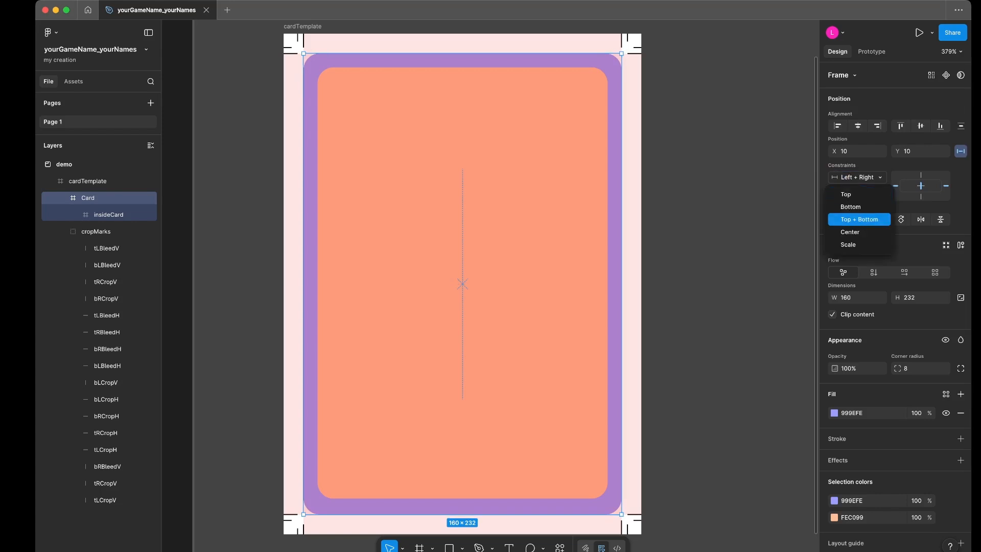
{"action": "left_click", "coordinate": [859, 220]}
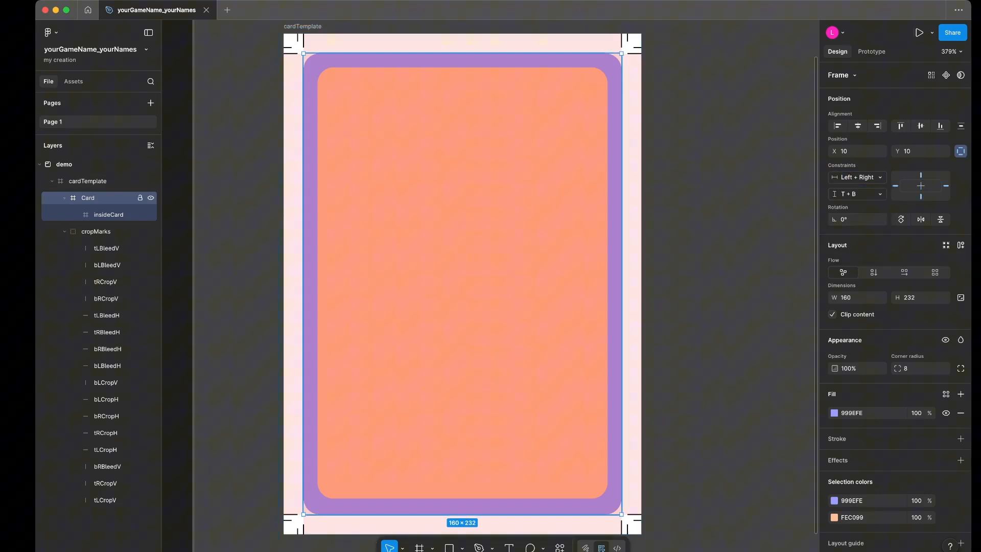
{"action": "left_click", "coordinate": [88, 181]}
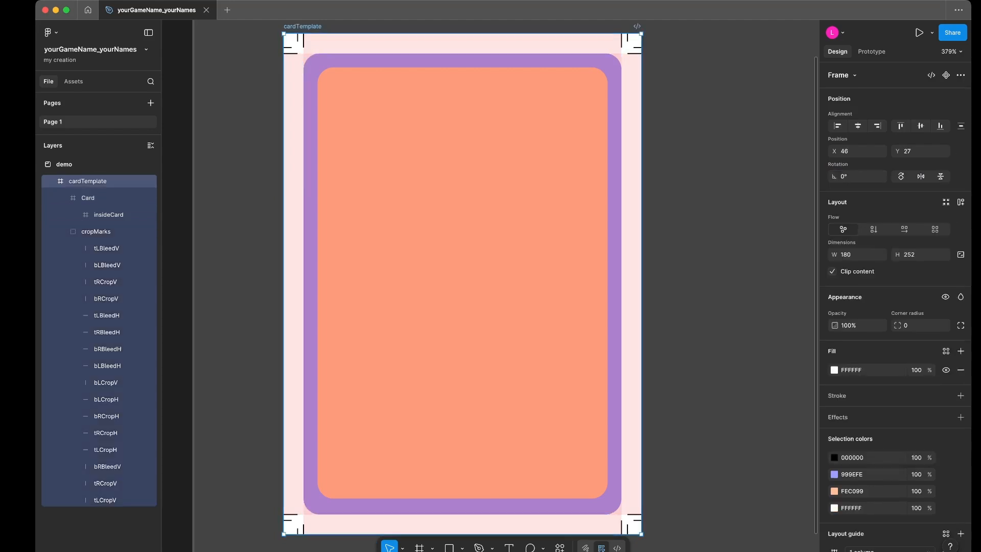
{"action": "mouse_move", "coordinate": [641, 534]}
{"action": "left_mouse_down"}
{"action": "mouse_move", "coordinate": [723, 494]}
{"action": "mouse_move", "coordinate": [716, 448]}
{"action": "mouse_move", "coordinate": [648, 462]}
{"action": "mouse_move", "coordinate": [680, 534]}
{"action": "mouse_move", "coordinate": [729, 532]}
{"action": "mouse_move", "coordinate": [602, 284]}
{"action": "mouse_move", "coordinate": [528, 409]}
{"action": "mouse_move", "coordinate": [670, 456]}
{"action": "mouse_move", "coordinate": [601, 340]}
{"action": "mouse_move", "coordinate": [670, 443]}
{"action": "mouse_move", "coordinate": [665, 306]}
{"action": "mouse_move", "coordinate": [576, 419]}
{"action": "mouse_move", "coordinate": [799, 405]}
{"action": "mouse_move", "coordinate": [697, 330]}
{"action": "mouse_move", "coordinate": [613, 395]}
{"action": "mouse_move", "coordinate": [652, 444]}
{"action": "mouse_move", "coordinate": [749, 438]}
{"action": "mouse_move", "coordinate": [618, 507]}
{"action": "mouse_move", "coordinate": [659, 509]}
{"action": "mouse_move", "coordinate": [695, 494]}
{"action": "mouse_move", "coordinate": [651, 310]}
{"action": "mouse_move", "coordinate": [684, 445]}
{"action": "mouse_move", "coordinate": [642, 534]}
{"action": "left_mouse_up"}
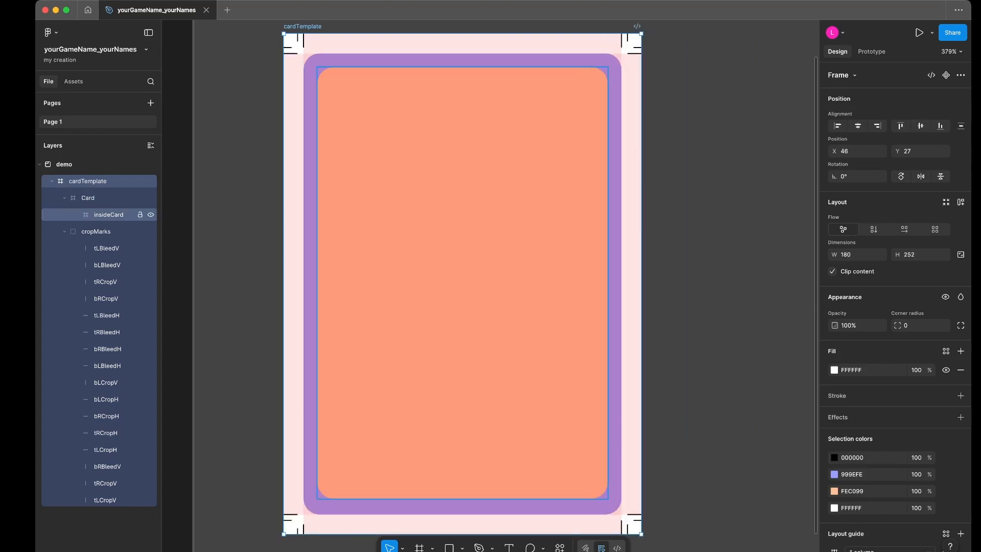
- Set the insideCard frame's constraints to Left + Right and Top + Bottom
{"action": "left_click", "coordinate": [109, 215]}
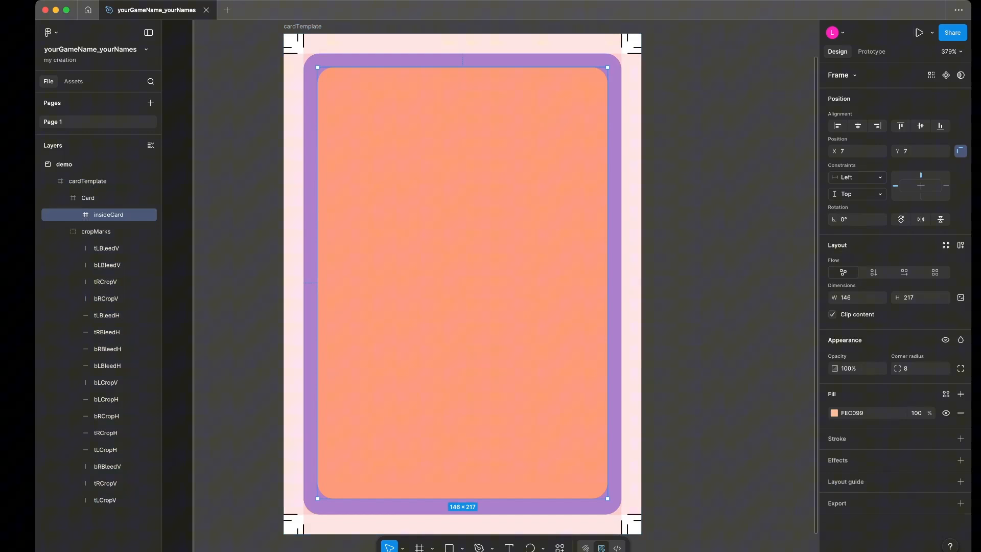
{"action": "left_click", "coordinate": [858, 176]}
{"action": "left_click", "coordinate": [855, 202]}
{"action": "left_click", "coordinate": [858, 193]}
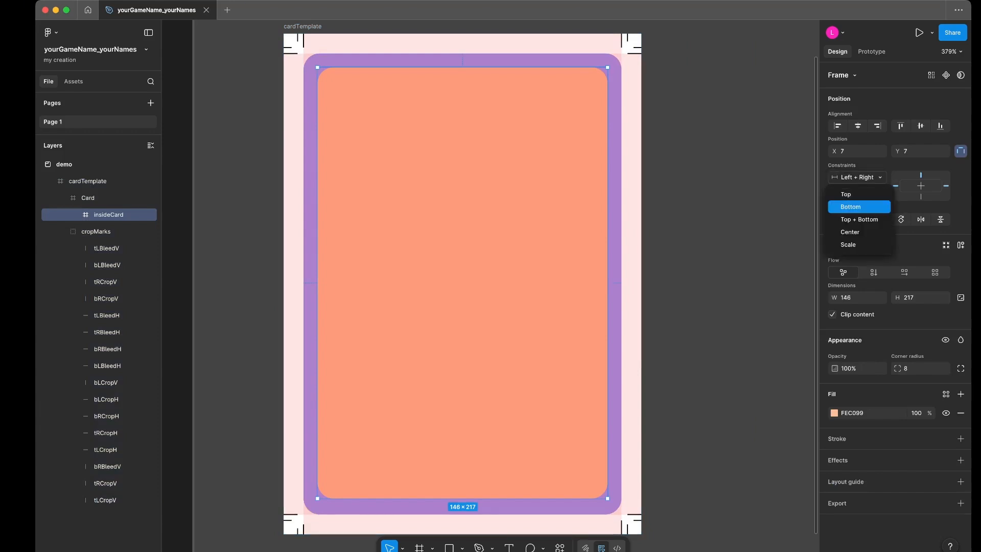
{"action": "left_click", "coordinate": [860, 219]}
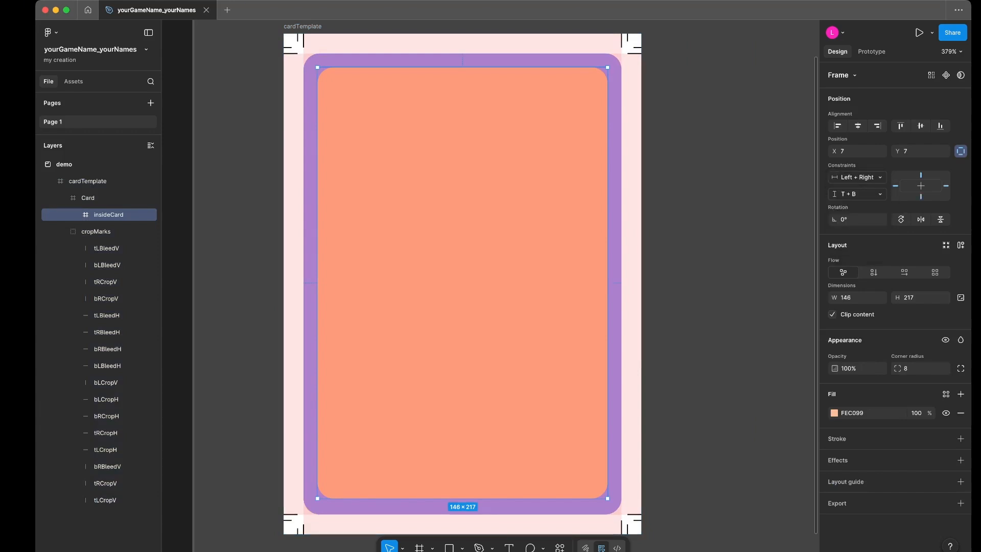
- Resize cardTemplate to about 204 × 156 to test the nested frames' constraints, and undo the resize
{"action": "left_click", "coordinate": [87, 182]}
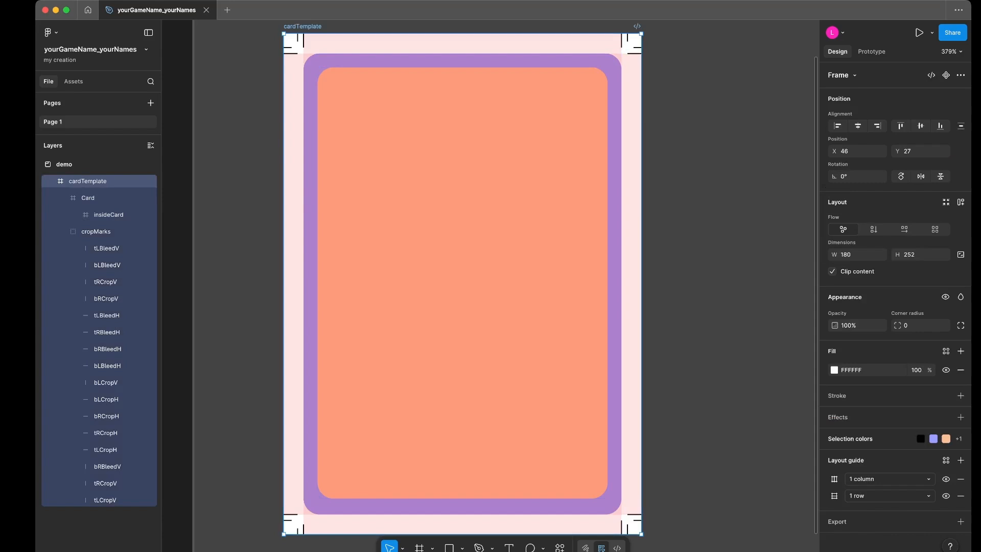
{"action": "left_click_drag", "start_coordinate": [642, 534], "coordinate": [689, 344]}
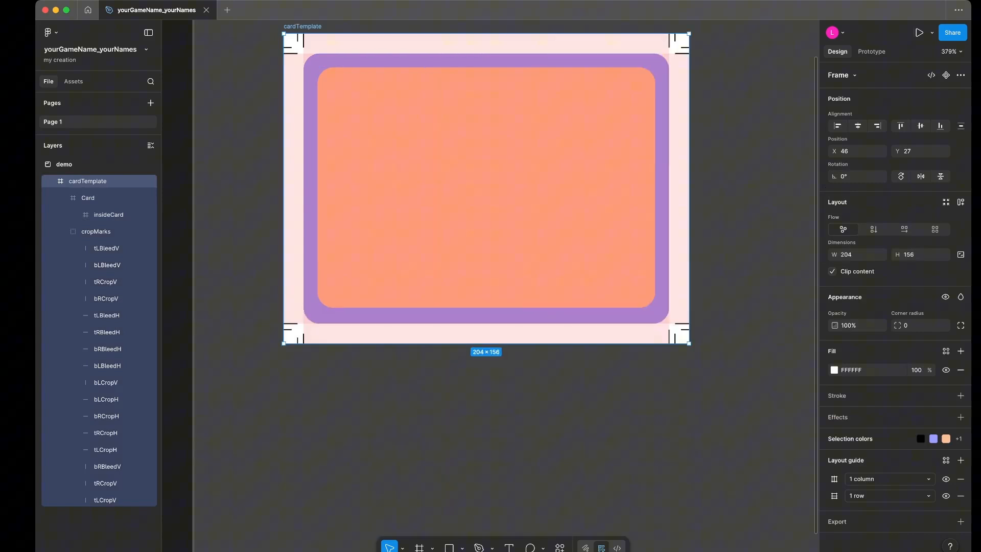
{"action": "key", "text": "super+z"}
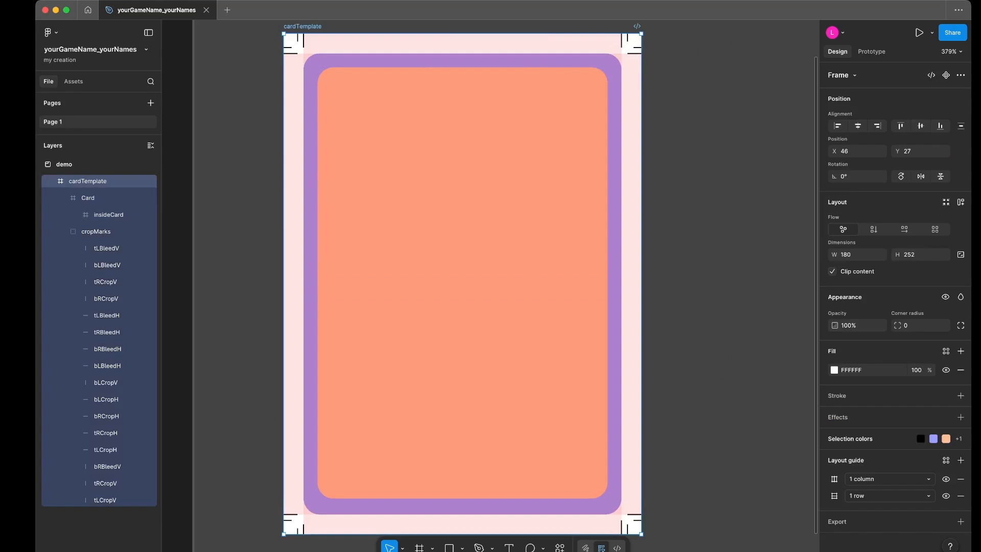
- Add a 22 × 22 frame on the empty area beside cardTemplate and rename it Icon
{"action": "key", "text": "Escape"}
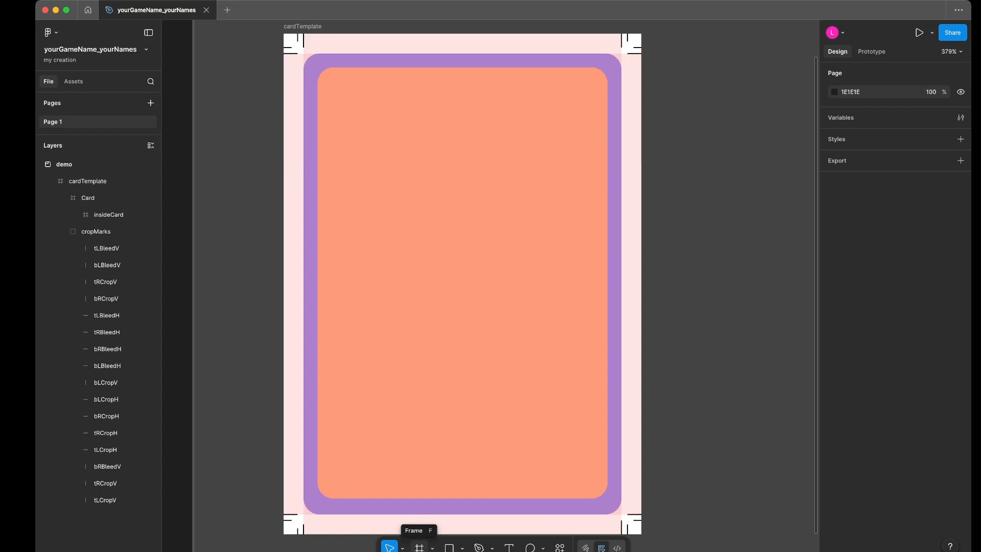
{"action": "scroll", "coordinate": [463, 285], "scroll_direction": "right", "scroll_amount": 1}
{"action": "scroll", "coordinate": [462, 284], "scroll_direction": "up", "scroll_amount": 1}
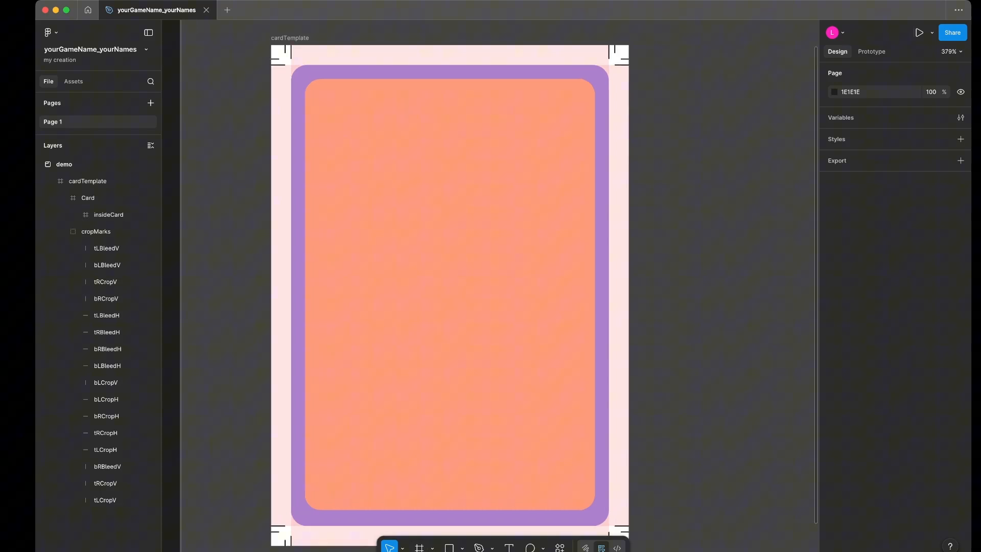
{"action": "scroll", "coordinate": [463, 284], "scroll_direction": "down", "scroll_amount": 1}
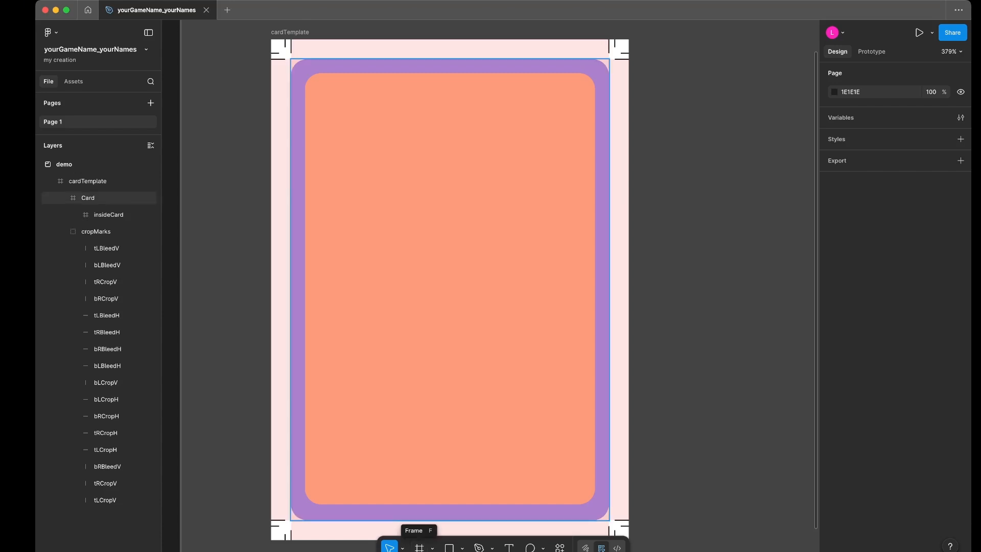
{"action": "scroll", "coordinate": [450, 289], "scroll_direction": "right", "scroll_amount": 2}
{"action": "scroll", "coordinate": [386, 295], "scroll_direction": "up", "scroll_amount": 1}
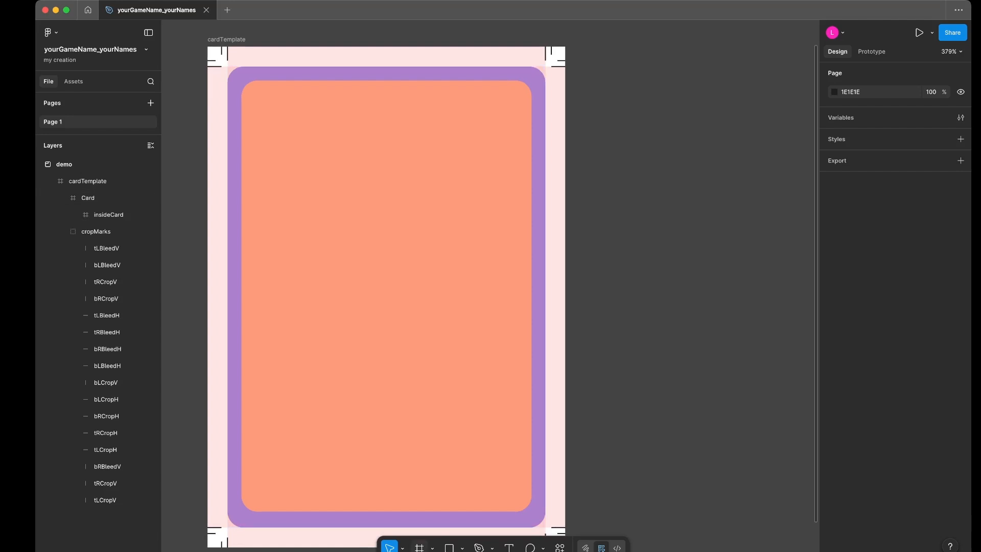
{"action": "key", "text": "f"}
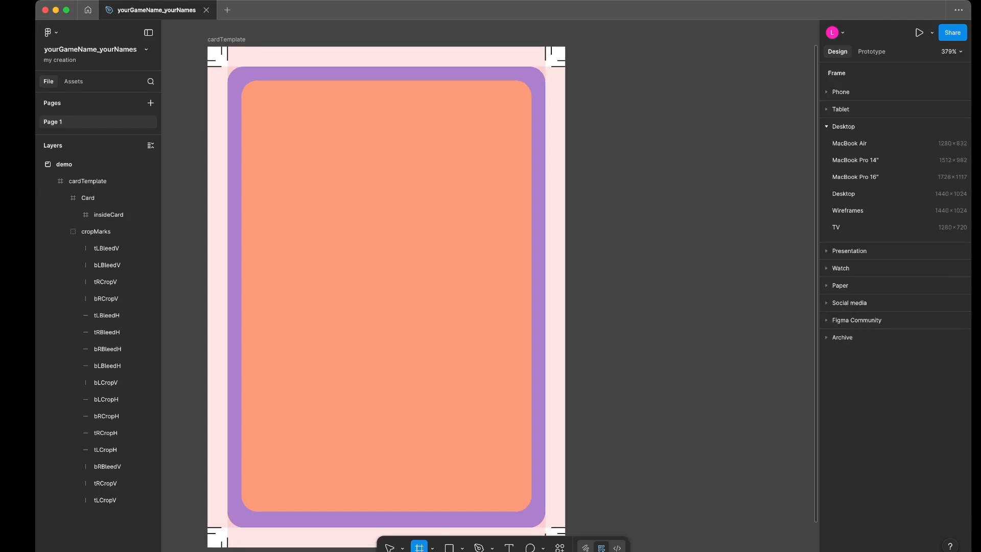
{"action": "left_click_drag", "start_coordinate": [605, 75], "coordinate": [649, 118]}
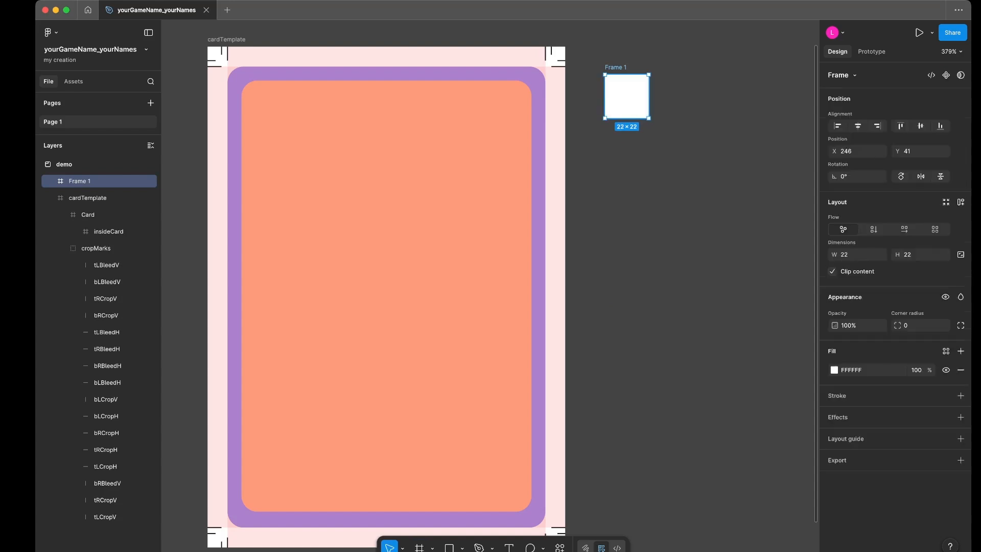
{"action": "key", "text": "super+r"}
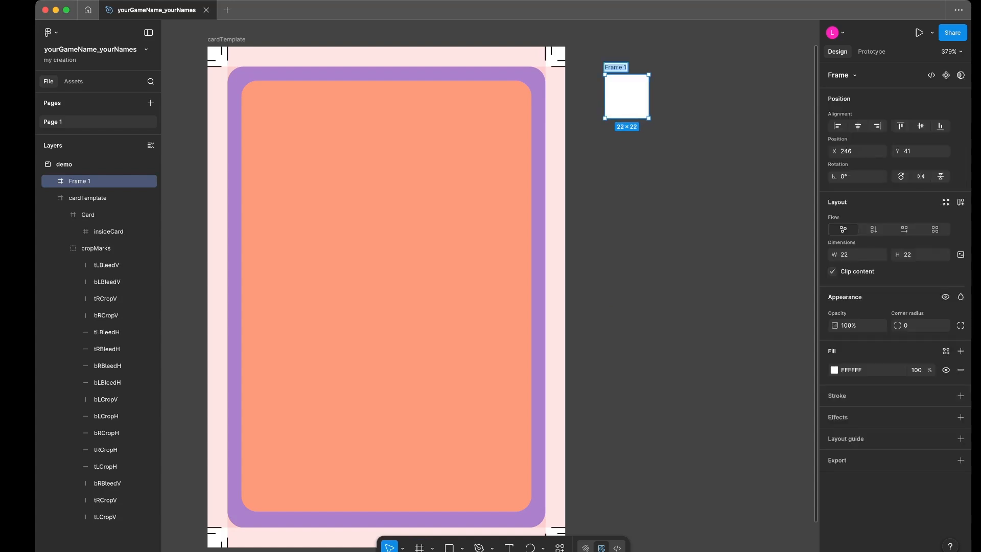
{"action": "type", "text": "Icon"}
{"action": "key", "text": "Return"}
{"action": "left_click", "coordinate": [915, 325]}
{"action": "key", "text": "Escape"}
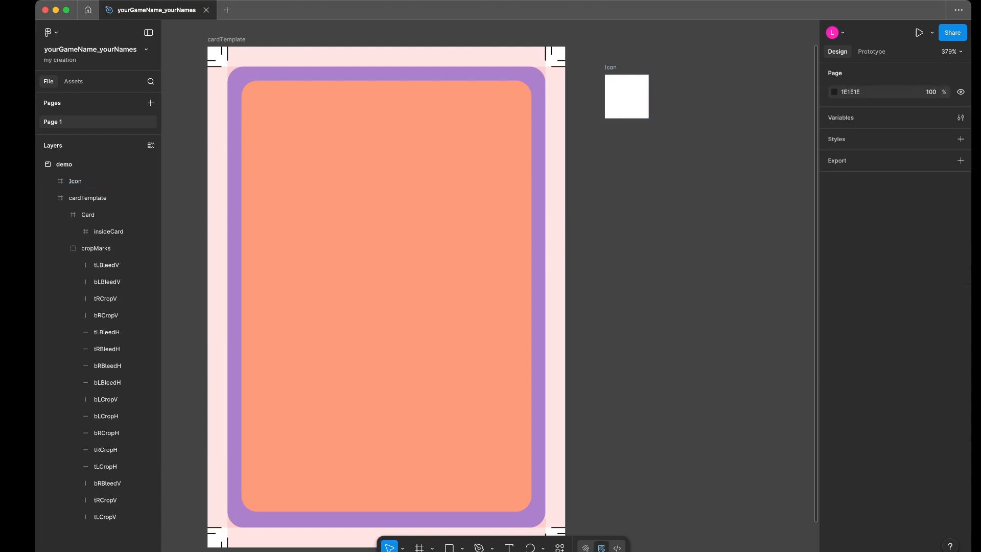
- Set the Icon frame's corner radius to 19 so that it forms a circle
{"action": "left_click", "coordinate": [627, 97]}
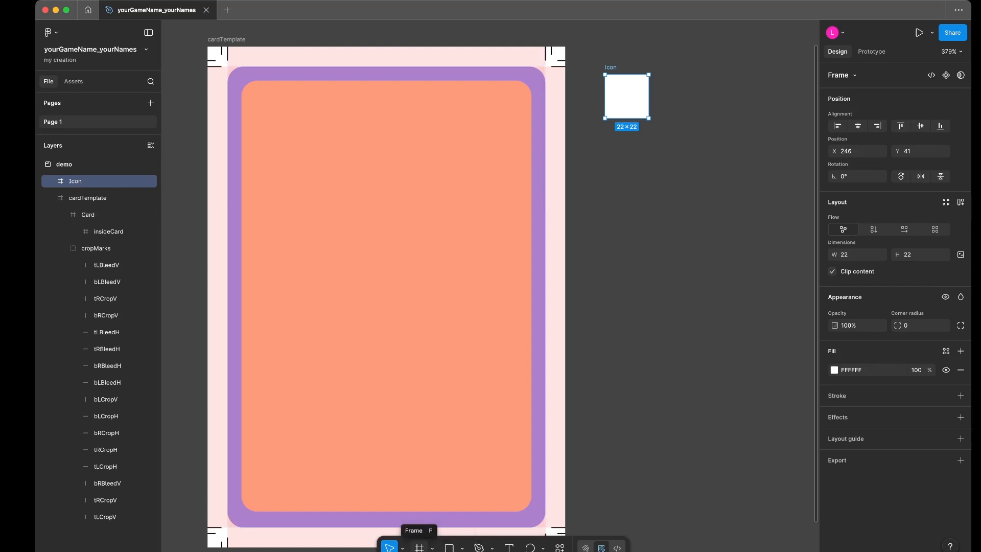
{"action": "left_click", "coordinate": [462, 548]}
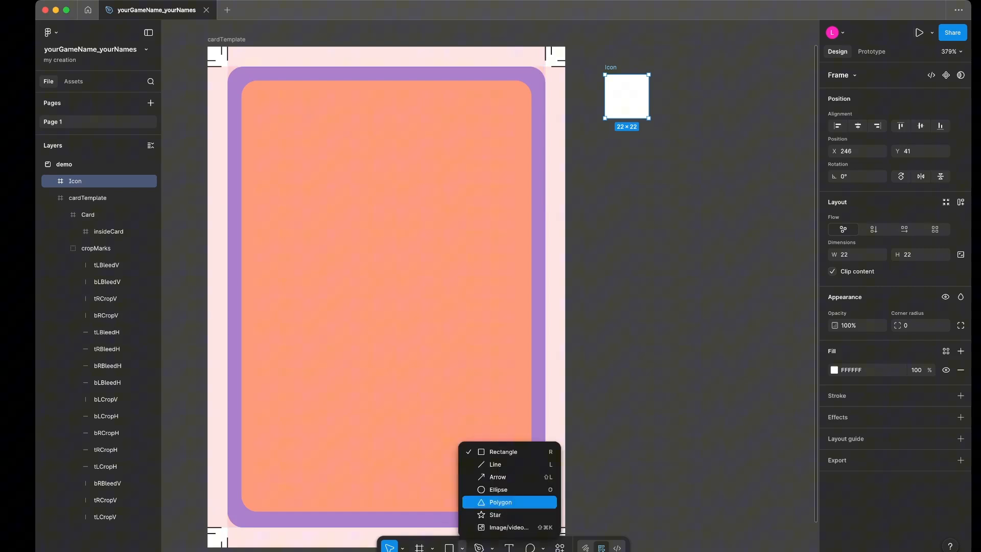
{"action": "left_click", "coordinate": [433, 548]}
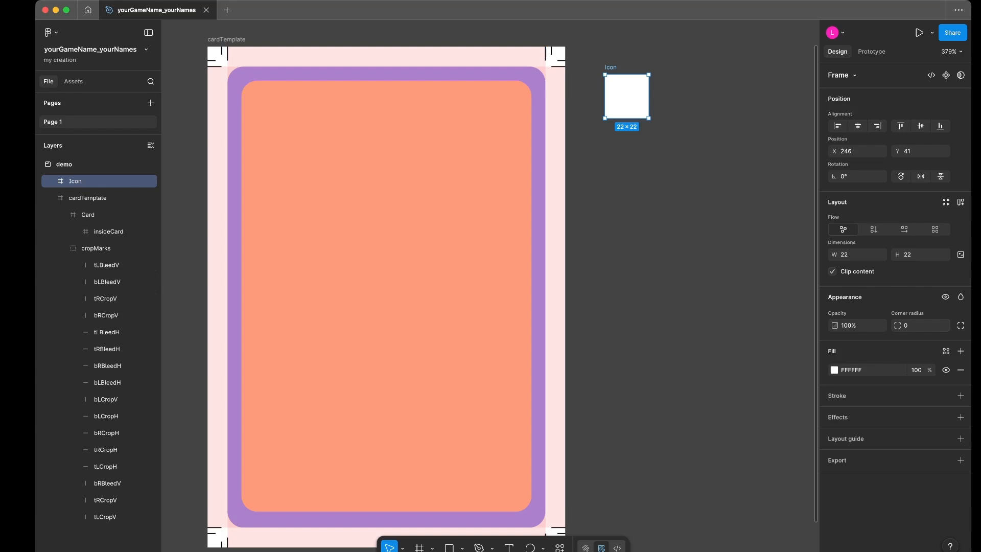
{"action": "left_click_drag", "start_coordinate": [898, 326], "coordinate": [164, 281]}
- Set the Icon frame's fill to yellow FFF308 and deselect it
{"action": "left_click", "coordinate": [834, 369]}
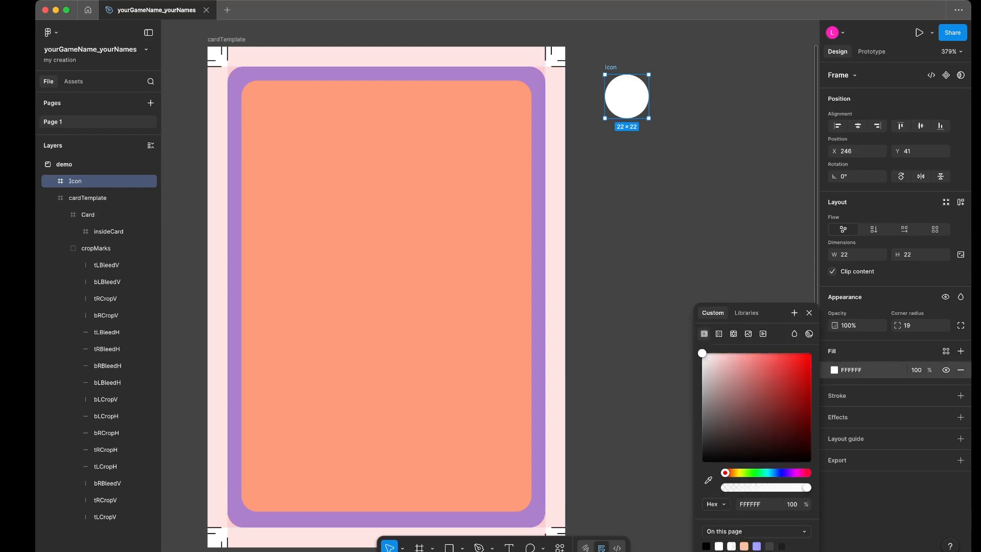
{"action": "left_click", "coordinate": [759, 376]}
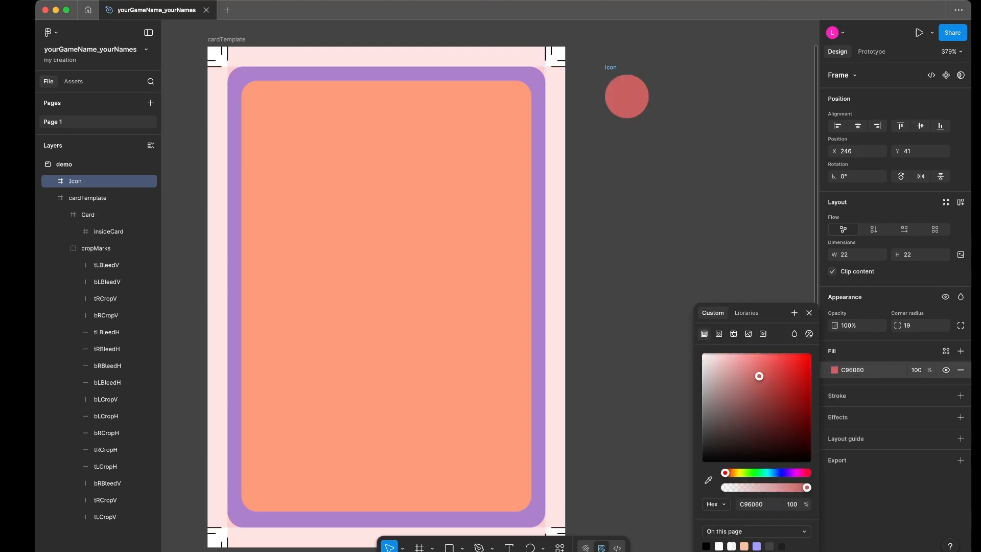
{"action": "key", "text": "super+z"}
{"action": "key", "text": "super+z"}
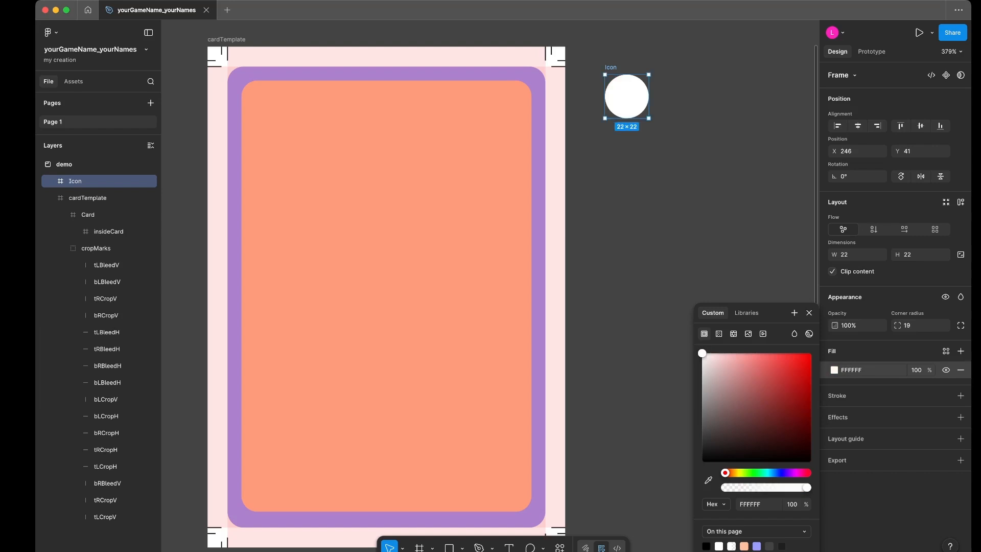
{"action": "left_click", "coordinate": [738, 473]}
{"action": "left_click", "coordinate": [808, 353]}
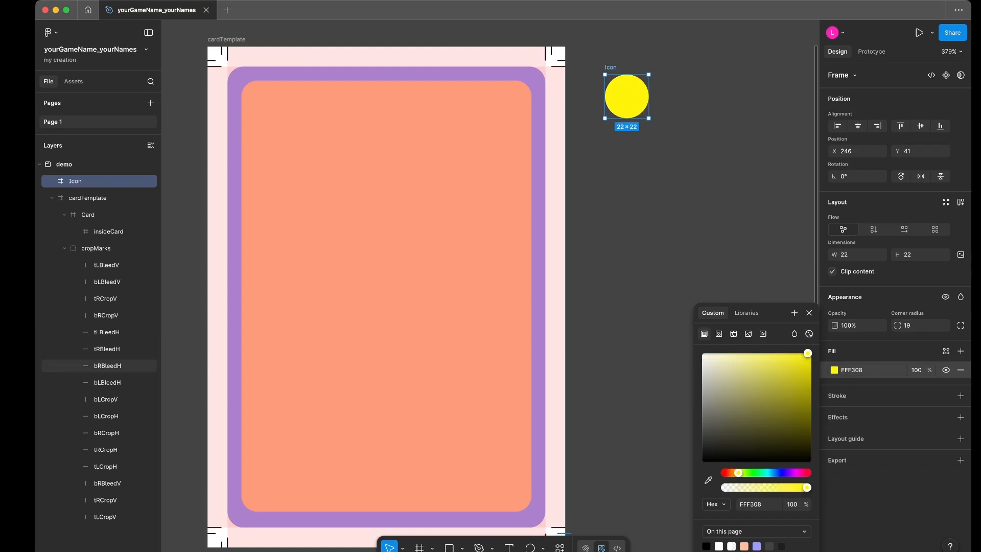
{"action": "right_click", "coordinate": [102, 433]}
{"action": "left_click", "coordinate": [679, 205]}
- Sketch a heart inside the Icon frame in Draw mode using the Pencil in black 000000, and return to Design mode
{"action": "left_click", "coordinate": [627, 97]}
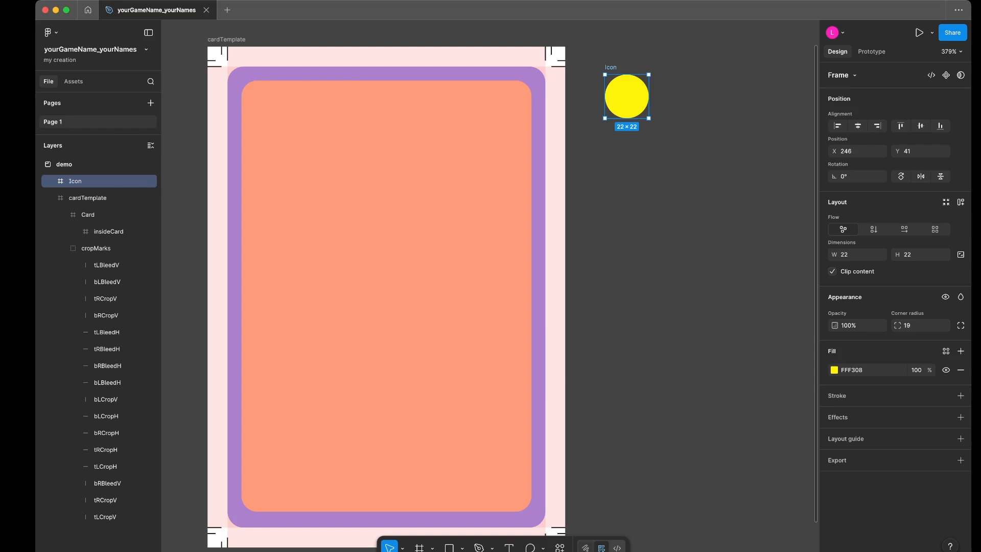
{"action": "key", "text": "shift+d"}
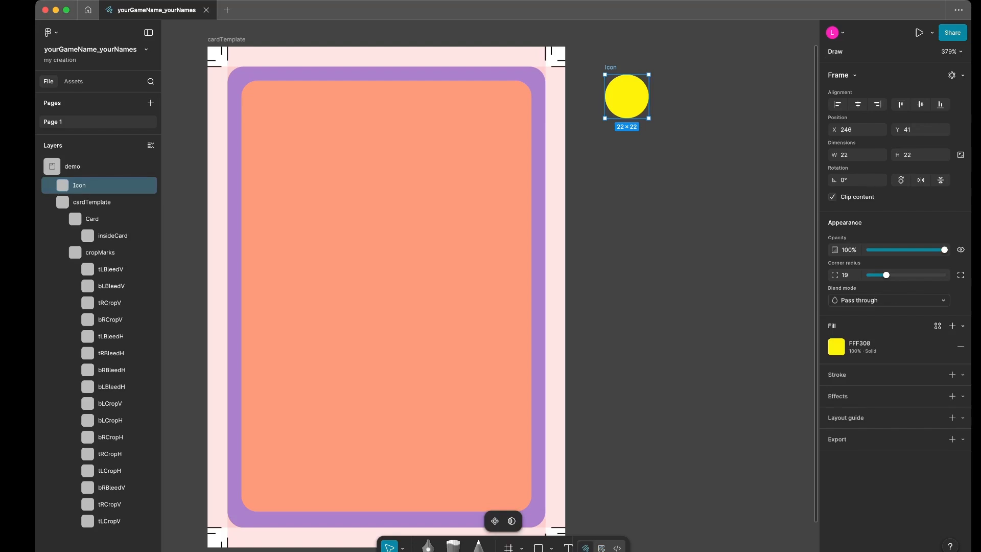
{"action": "key", "text": "Escape"}
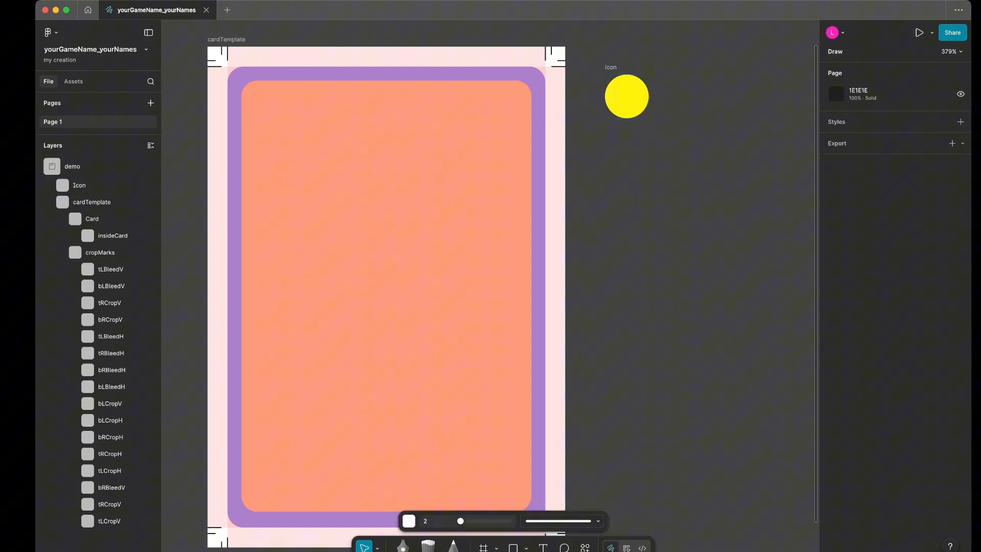
{"action": "key", "text": "shift+p"}
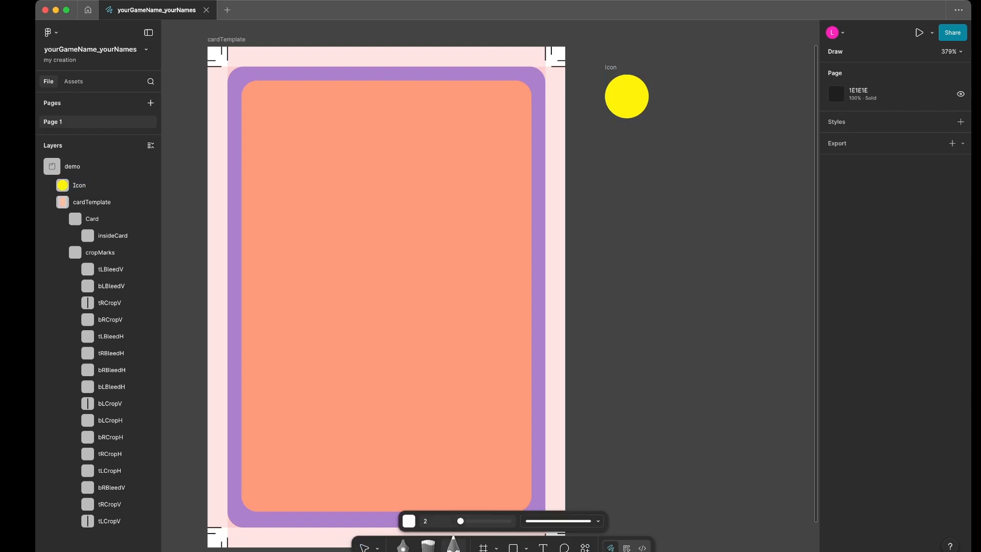
{"action": "left_click", "coordinate": [408, 521]}
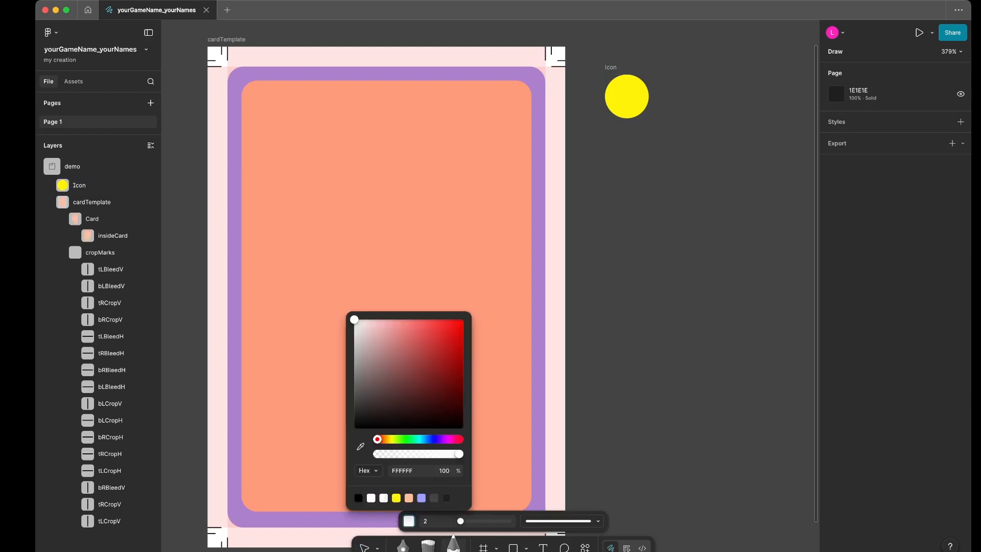
{"action": "mouse_move", "coordinate": [354, 319]}
{"action": "left_mouse_down"}
{"action": "mouse_move", "coordinate": [405, 401]}
{"action": "mouse_move", "coordinate": [354, 428]}
{"action": "left_mouse_up"}
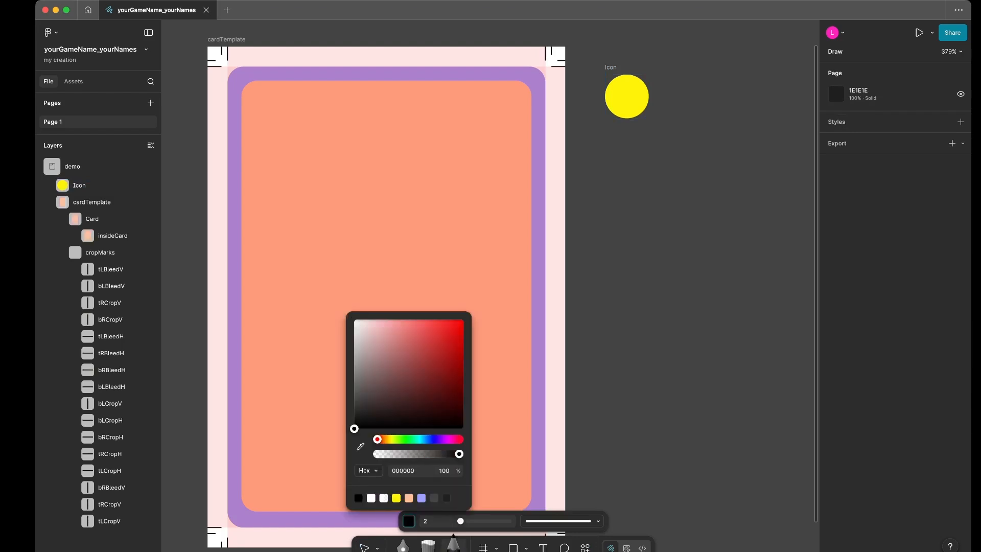
{"action": "mouse_move", "coordinate": [629, 106]}
{"action": "left_mouse_down"}
{"action": "mouse_move", "coordinate": [615, 92]}
{"action": "mouse_move", "coordinate": [639, 87]}
{"action": "mouse_move", "coordinate": [628, 109]}
{"action": "left_mouse_up"}
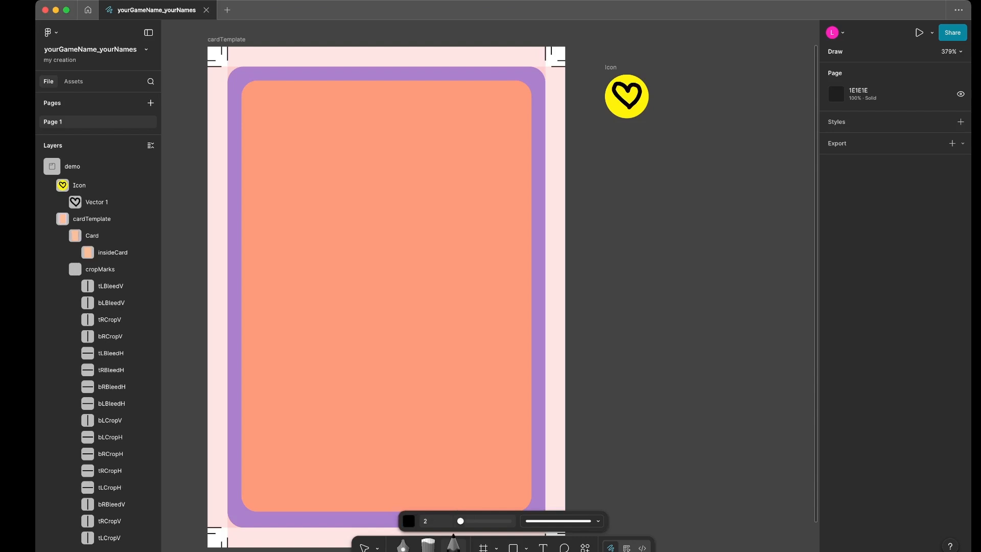
{"action": "key", "text": "v"}
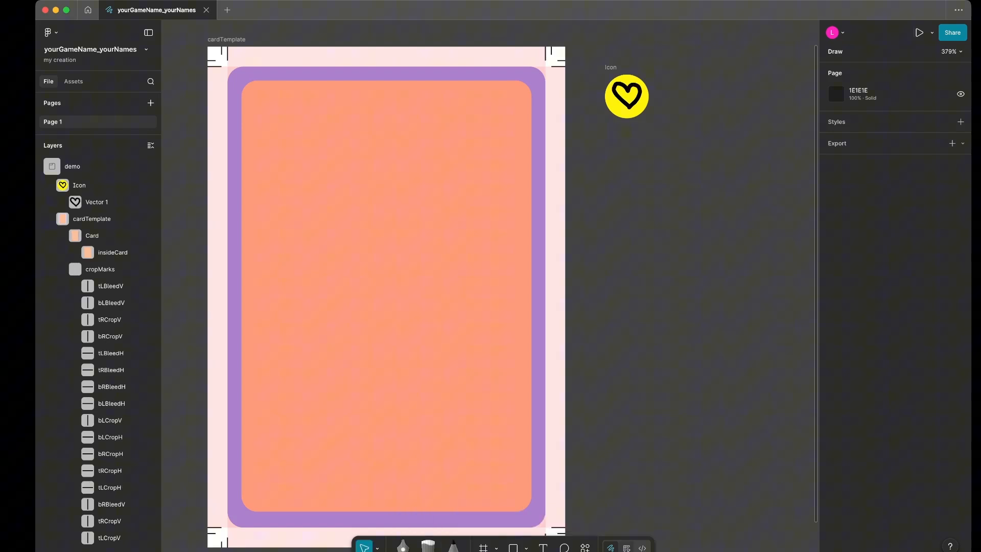
{"action": "key", "text": "shift+d"}
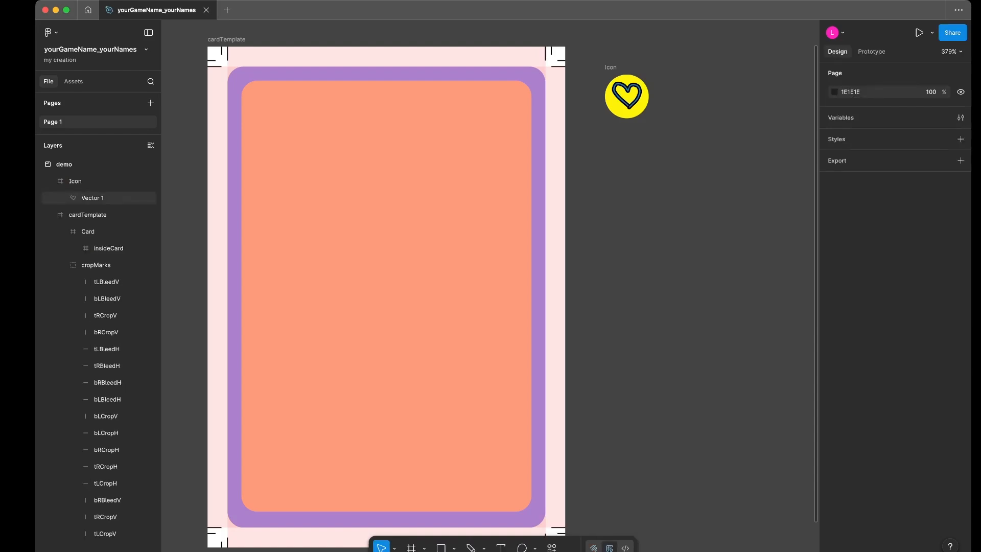
- Convert the Icon frame and the cardTemplate frame into two separate components
{"action": "left_click", "coordinate": [610, 67]}
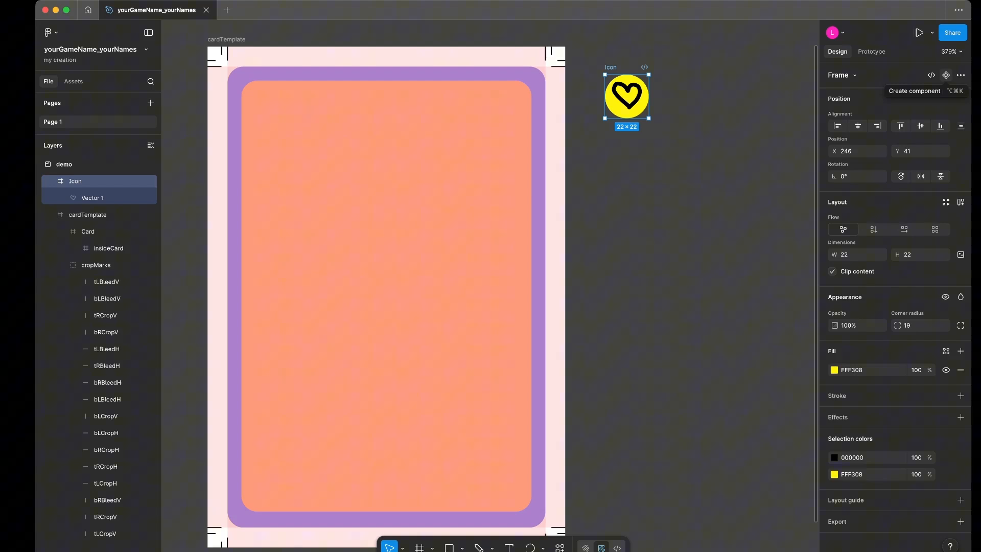
{"action": "left_click", "coordinate": [946, 75]}
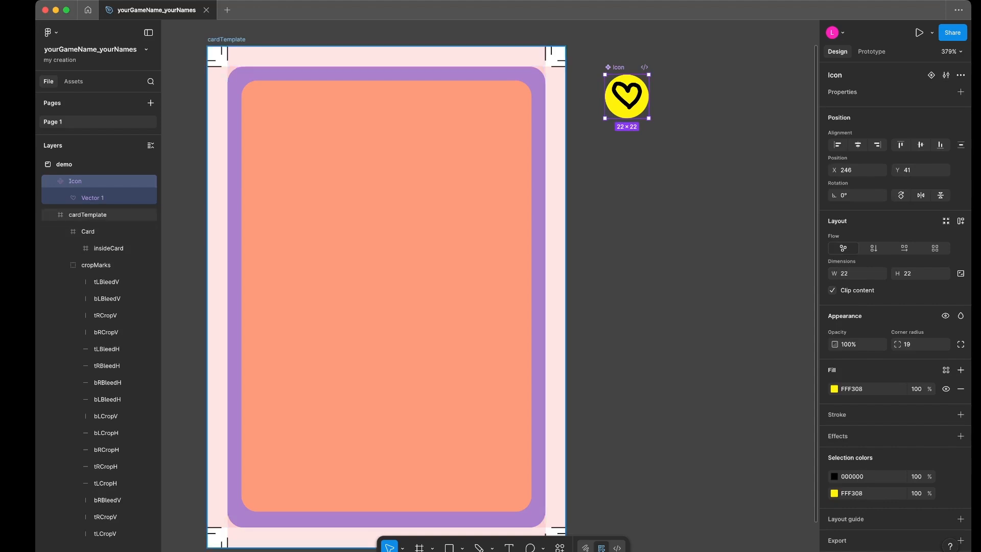
{"action": "left_click", "coordinate": [227, 39]}
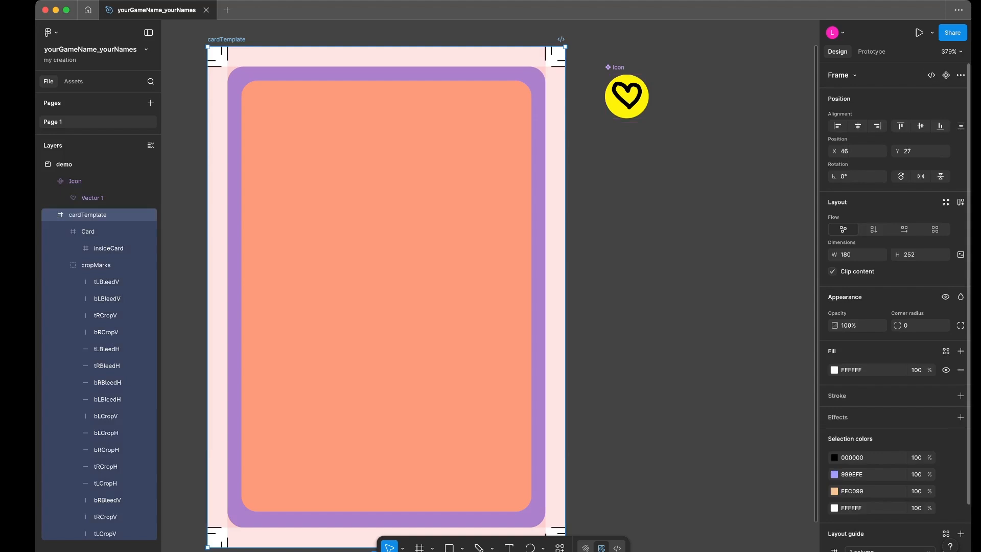
{"action": "left_click", "coordinate": [947, 75]}
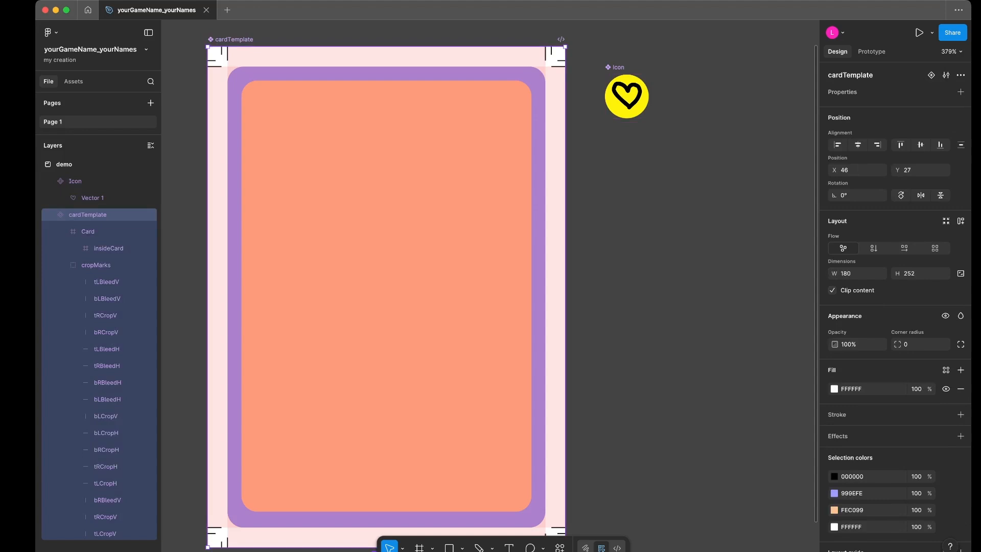
- Create an instance of the cardTemplate component, overlapping the demo section's edge to the lower left of the original
{"action": "scroll", "coordinate": [598, 318], "scroll_direction": "down", "scroll_amount": 5}
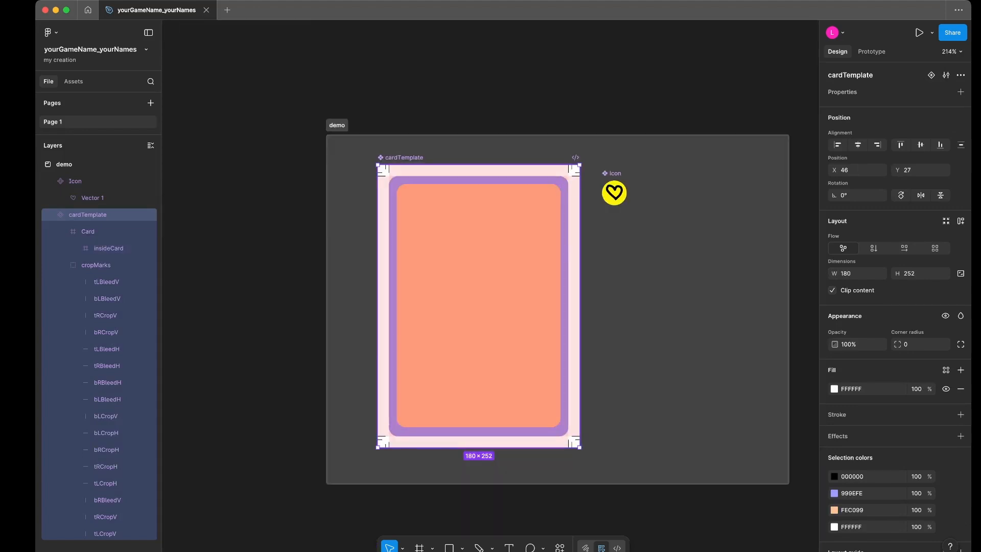
{"action": "left_click_drag", "start_coordinate": [506, 307], "coordinate": [298, 383]}
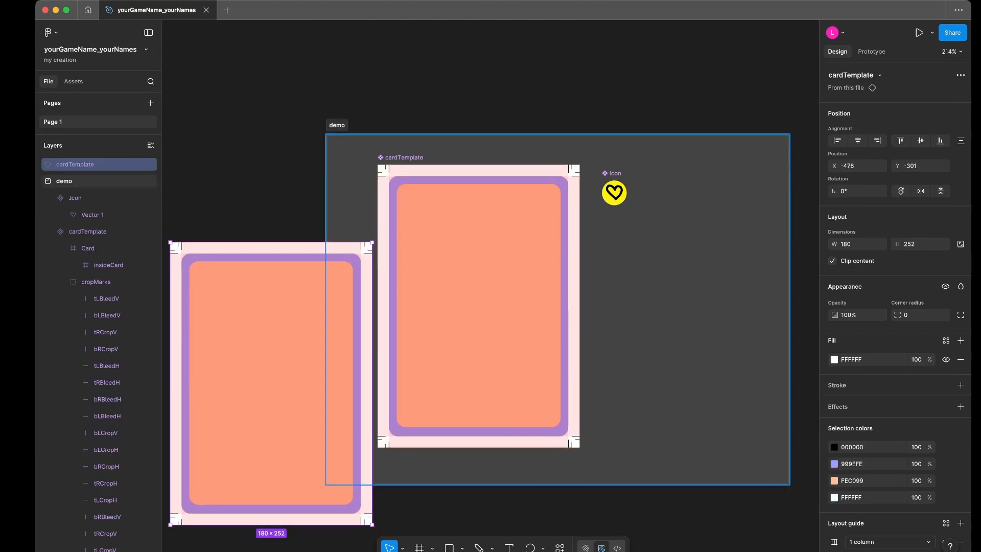
- Resize the demo section to about 475 × 310 and select the cardTemplate instance outside it
{"action": "left_click", "coordinate": [660, 306]}
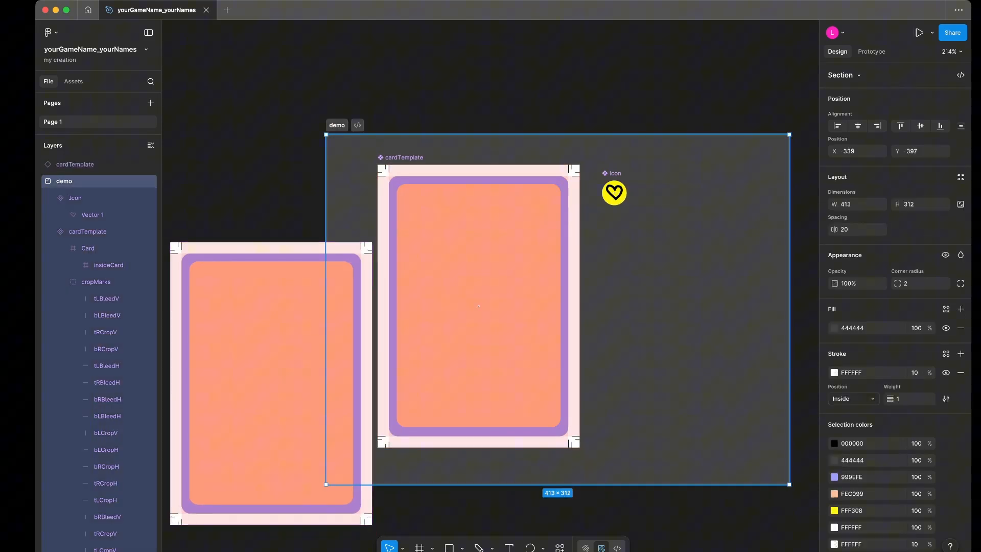
{"action": "left_click_drag", "start_coordinate": [478, 306], "coordinate": [421, 261]}
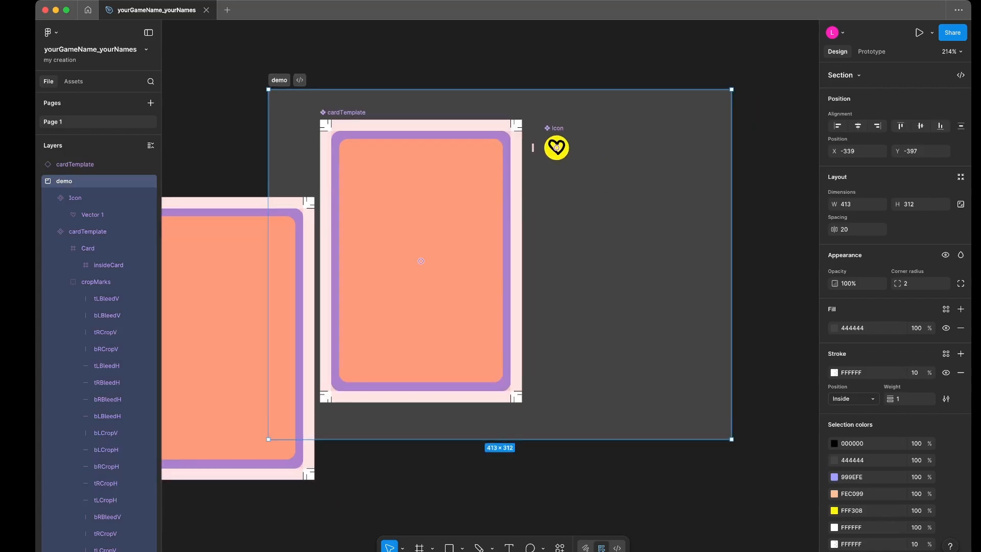
{"action": "left_click_drag", "start_coordinate": [732, 264], "coordinate": [780, 264]}
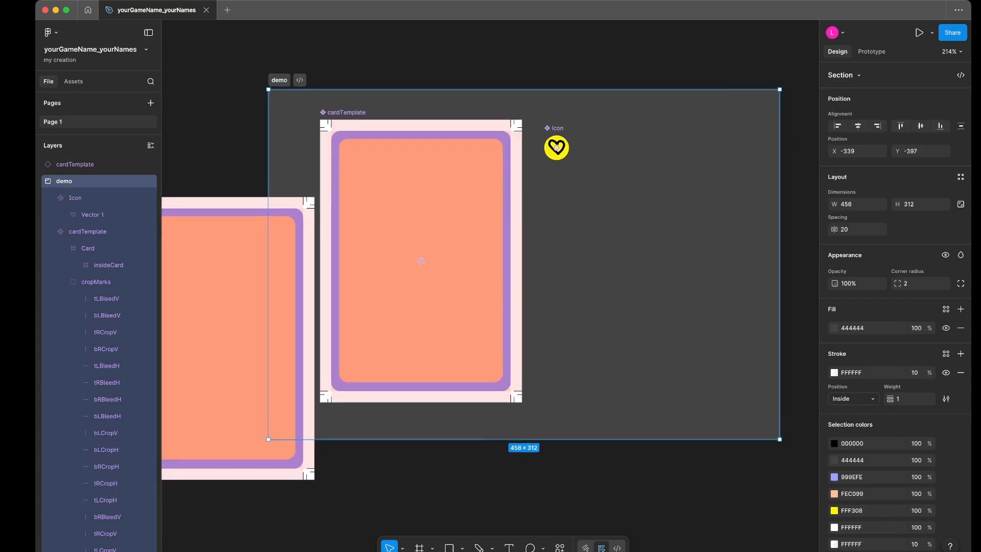
{"action": "left_click_drag", "start_coordinate": [779, 439], "coordinate": [802, 437]}
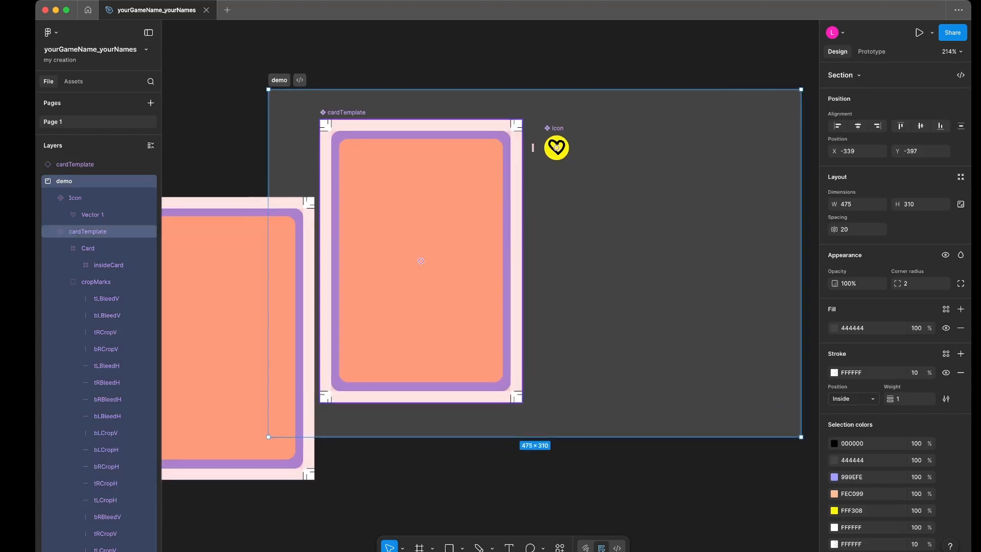
{"action": "left_click", "coordinate": [74, 164]}
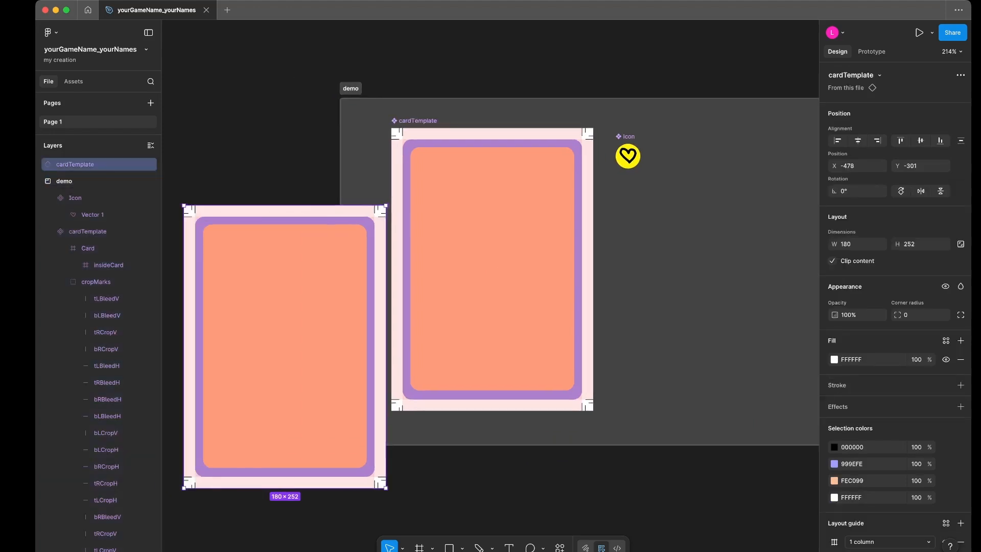
- Move the cardTemplate instance into the demo section, on the far side of the Icon component, at X 282, Y 23
{"action": "left_click_drag", "start_coordinate": [317, 346], "coordinate": [769, 265]}
{"action": "scroll", "coordinate": [770, 265], "scroll_direction": "right", "scroll_amount": 3}
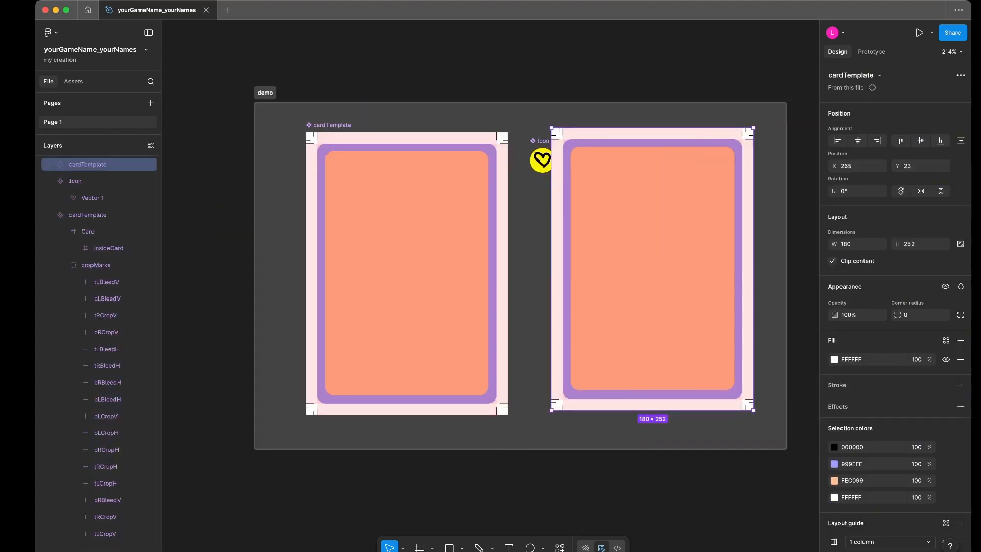
{"action": "left_click_drag", "start_coordinate": [646, 268], "coordinate": [665, 268]}
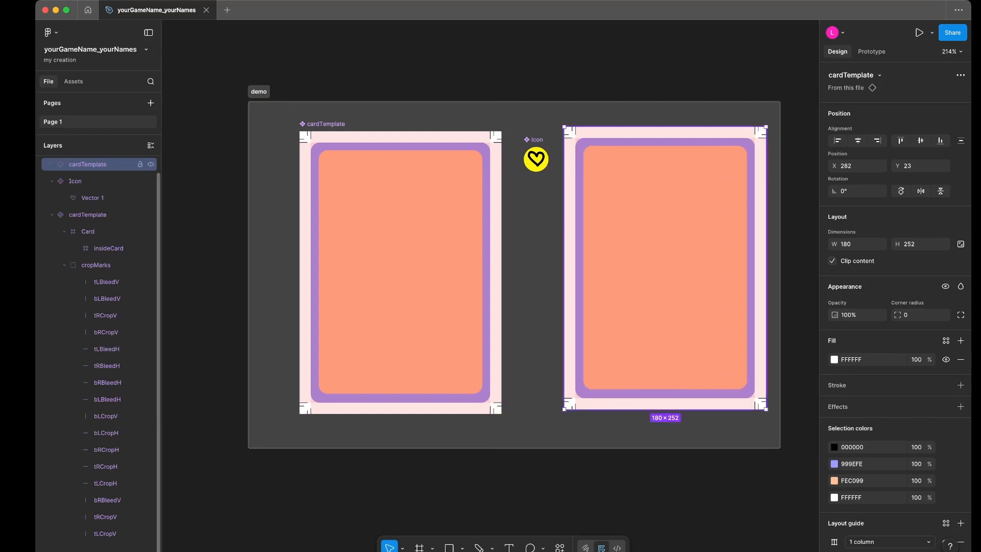
- Rename the cardTemplate instance's layer as cardInstance
{"action": "double_click", "coordinate": [88, 164]}
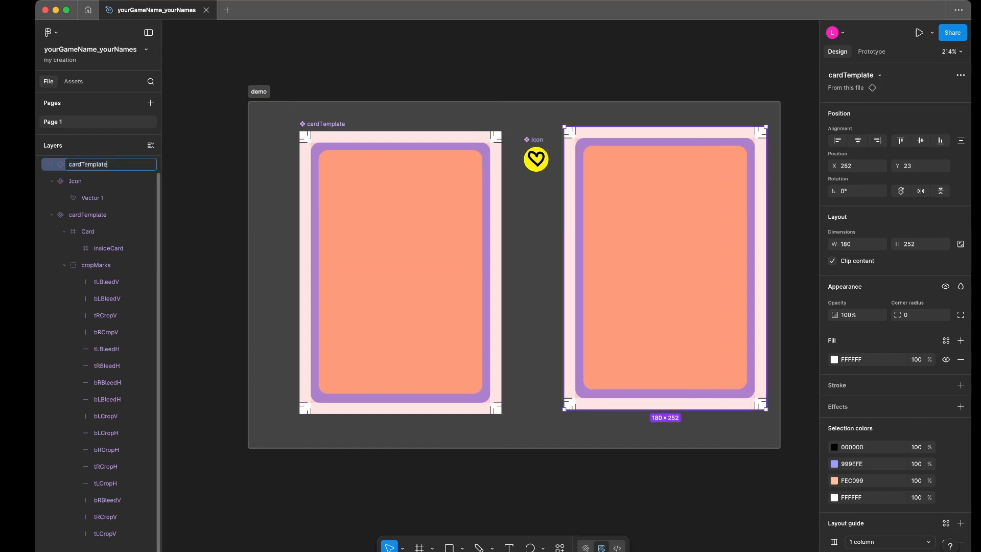
{"action": "key", "text": "BackSpace"}
{"action": "key", "text": "BackSpace"}
{"action": "key", "text": "BackSpace"}
{"action": "key", "text": "BackSpace"}
{"action": "key", "text": "BackSpace"}
{"action": "key", "text": "BackSpace"}
{"action": "type", "text": "Instance"}
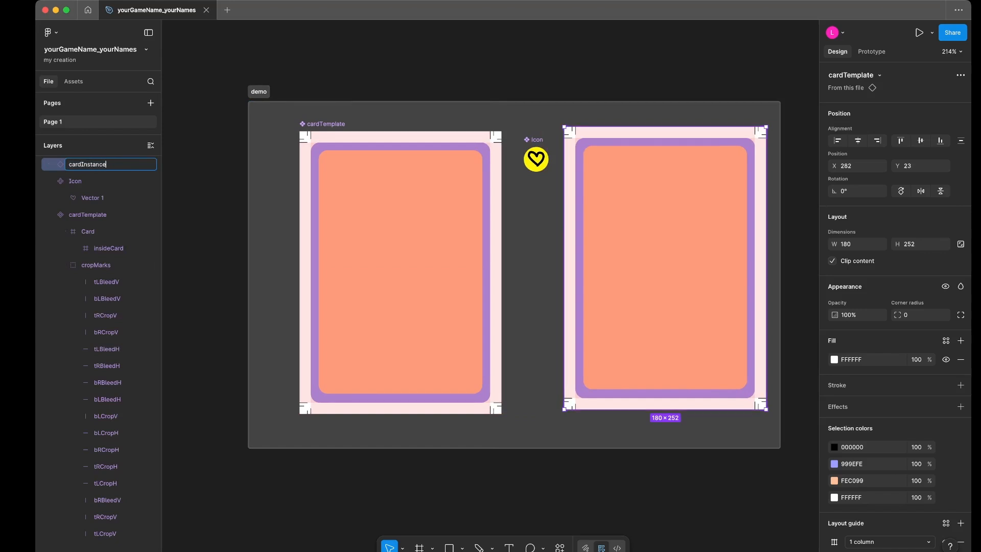
{"action": "left_click", "coordinate": [214, 169]}
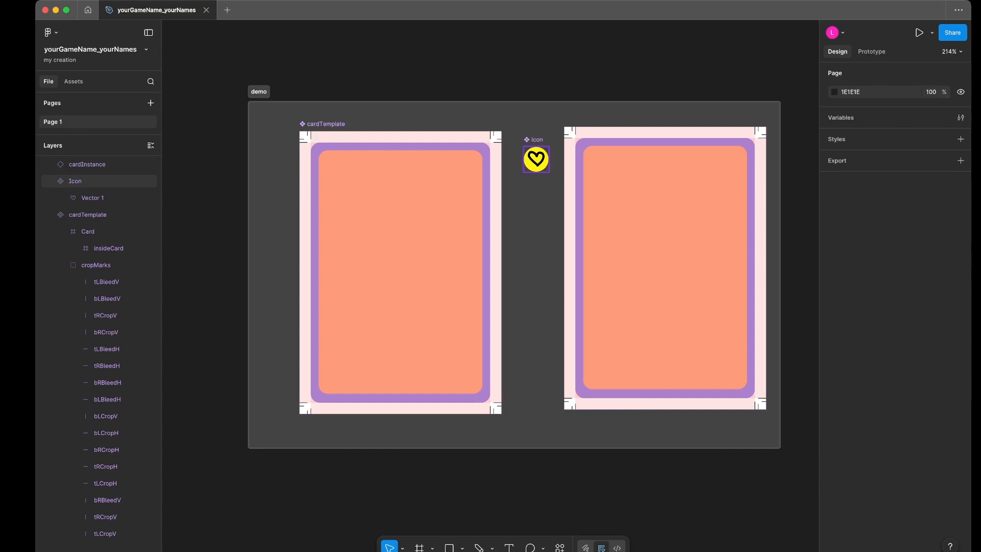
- Place an instance of the Icon component in the upper right corner of the main cardTemplate's insideCard frame, at X 118, Y 9
{"action": "left_click", "coordinate": [536, 160]}
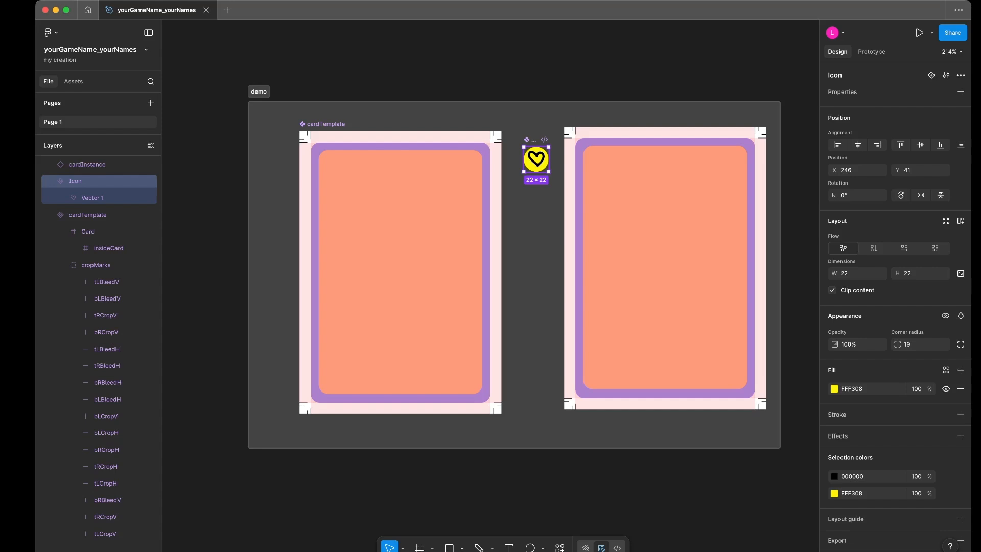
{"action": "left_click_drag", "start_coordinate": [536, 159], "coordinate": [463, 172]}
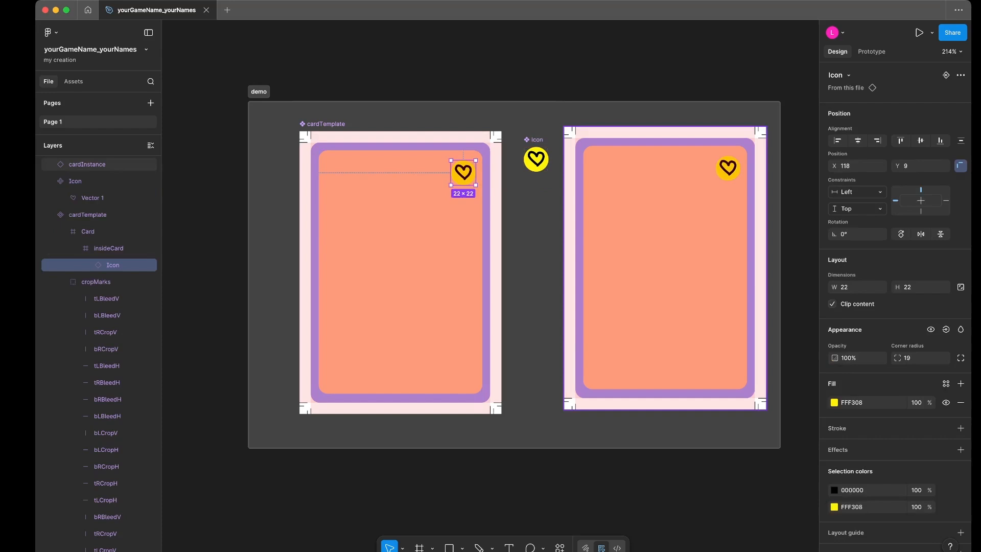
{"action": "left_click", "coordinate": [664, 230]}
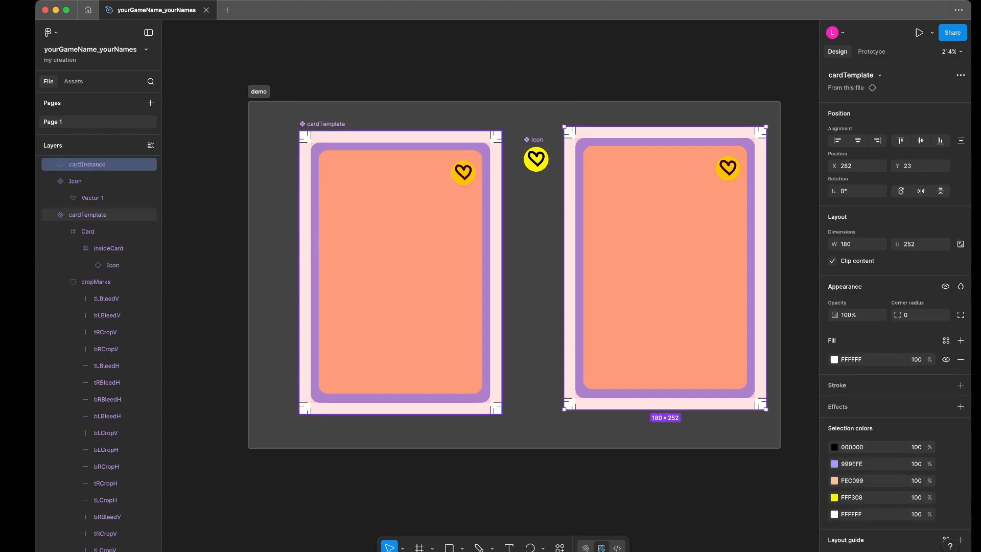
{"action": "left_click", "coordinate": [409, 266]}
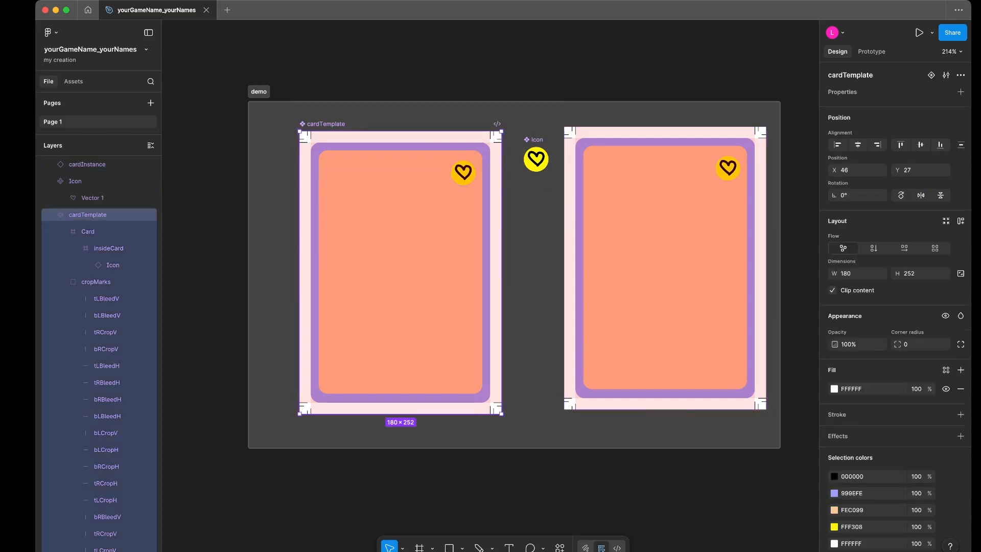
- Try deleting the nested Icon inside the cardInstance, and undo the deletion
{"action": "left_click", "coordinate": [659, 260]}
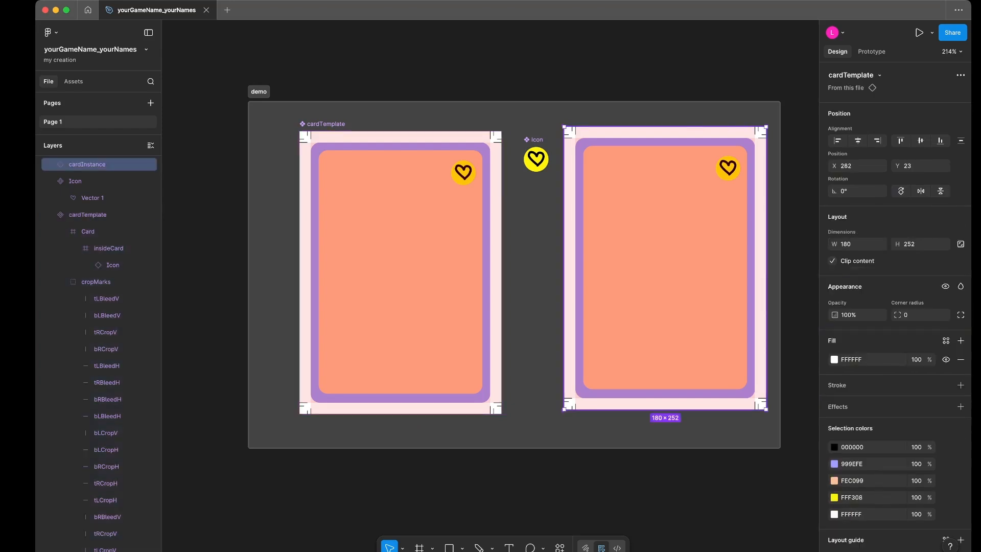
{"action": "double_click", "coordinate": [659, 261]}
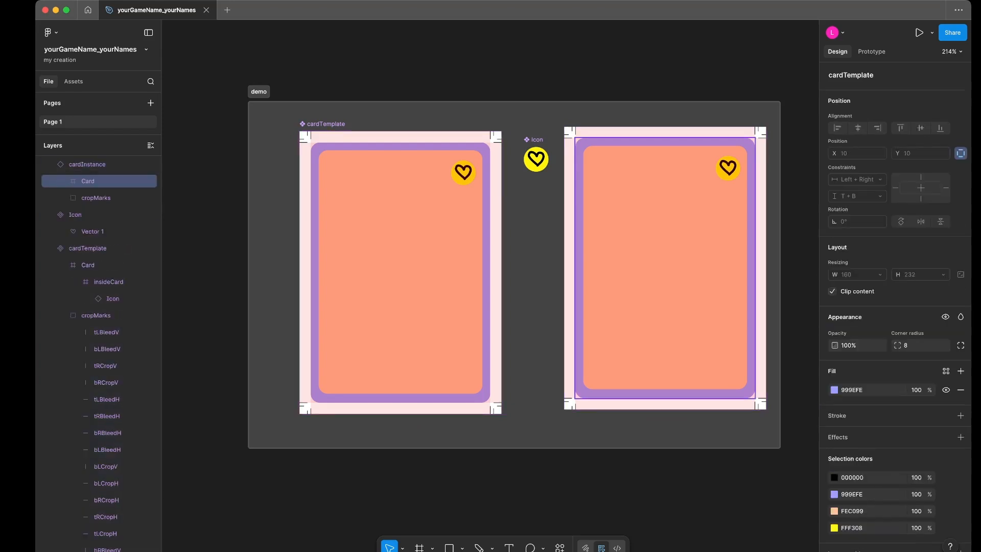
{"action": "double_click", "coordinate": [659, 260]}
{"action": "double_click", "coordinate": [728, 168]}
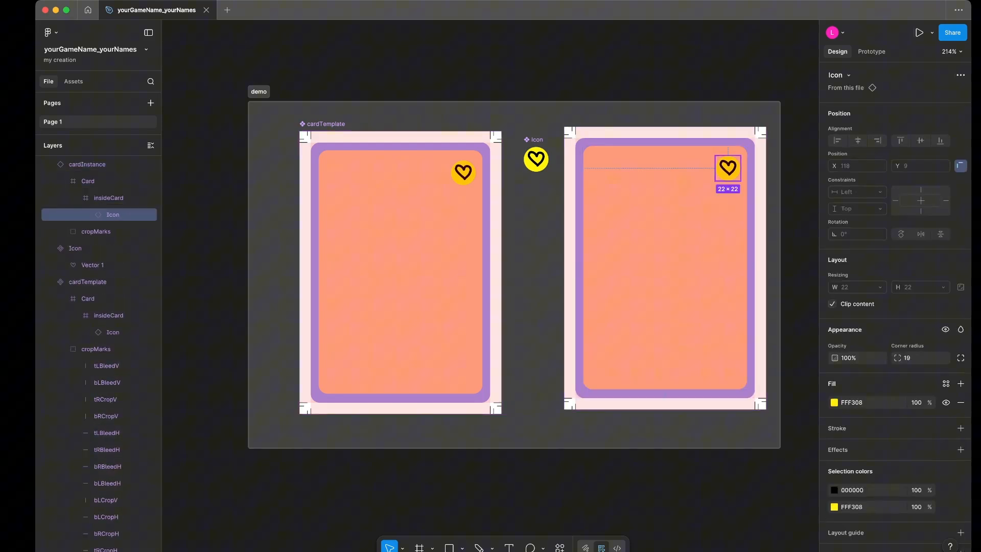
{"action": "key", "text": "BackSpace"}
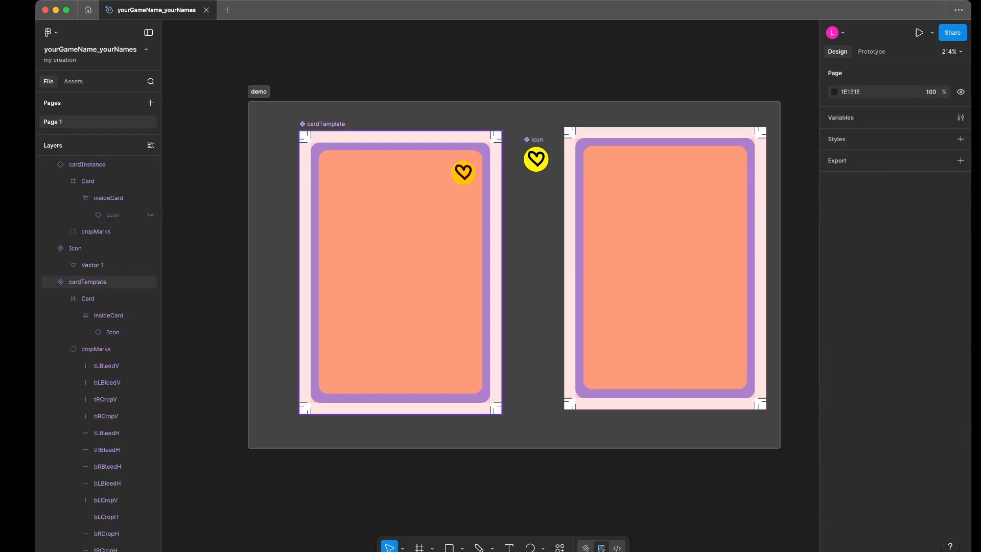
{"action": "key", "text": "super+z"}
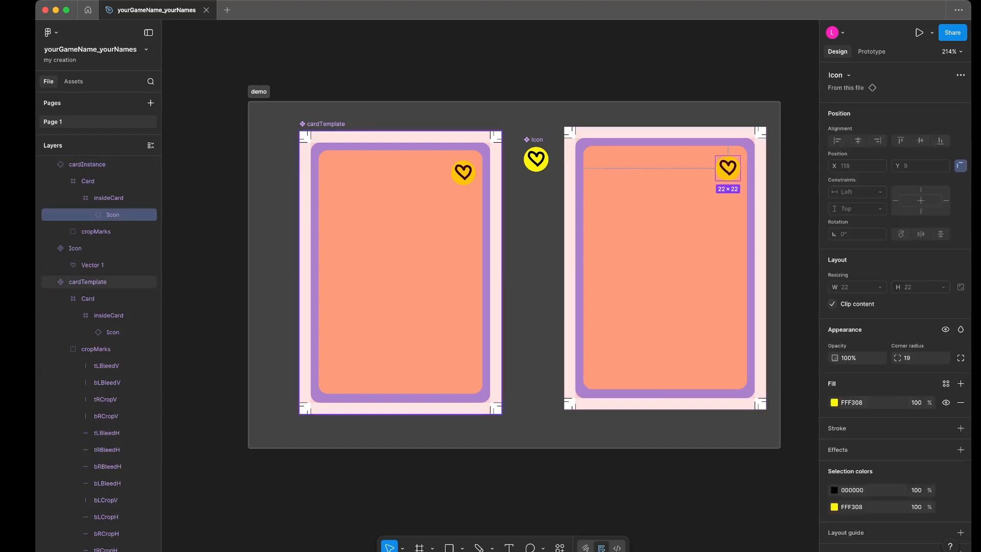
- Try deleting the nested Icon inside the main cardTemplate component's insideCard frame, and undo the deletion
{"action": "left_click", "coordinate": [400, 272]}
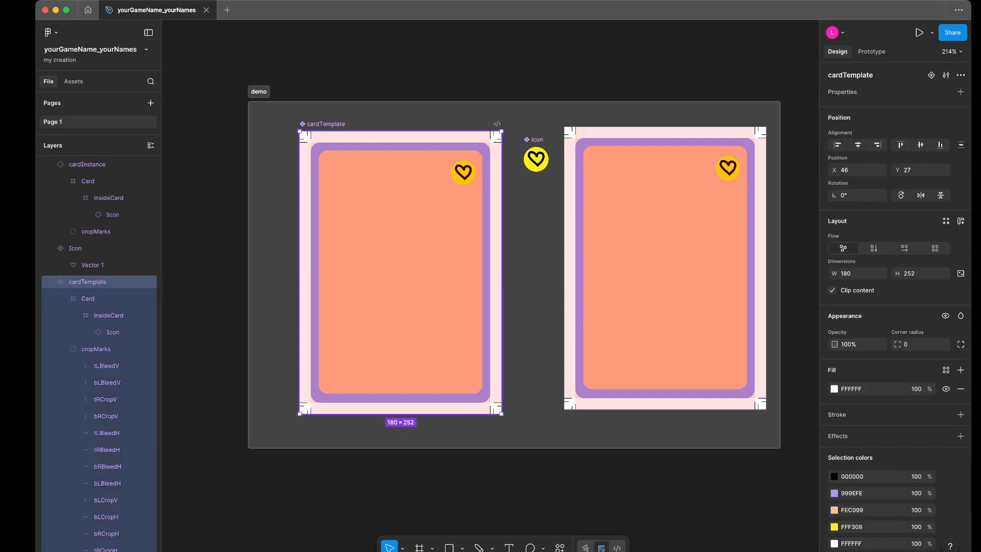
{"action": "key", "text": "Return"}
{"action": "key", "text": "Return"}
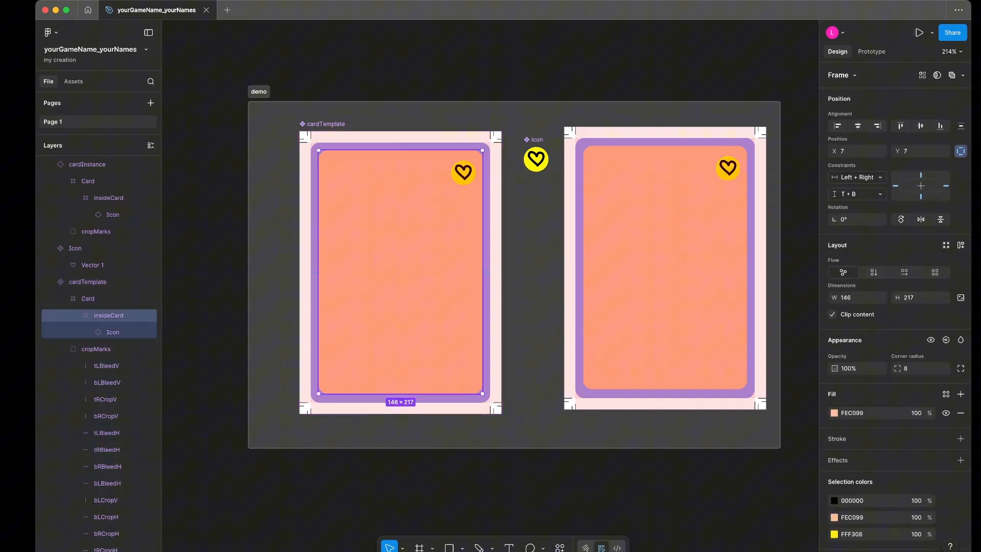
{"action": "key", "text": "Return"}
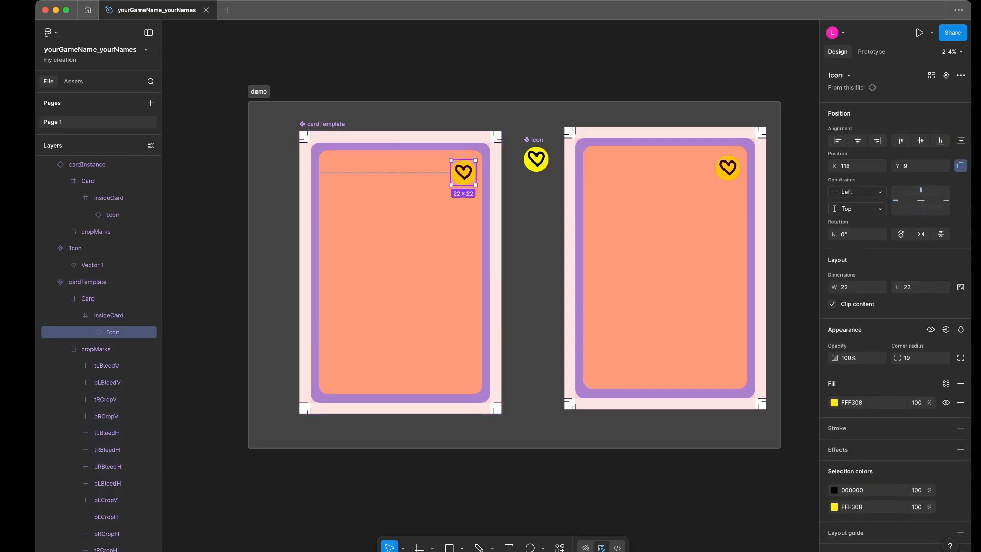
{"action": "key", "text": "Delete"}
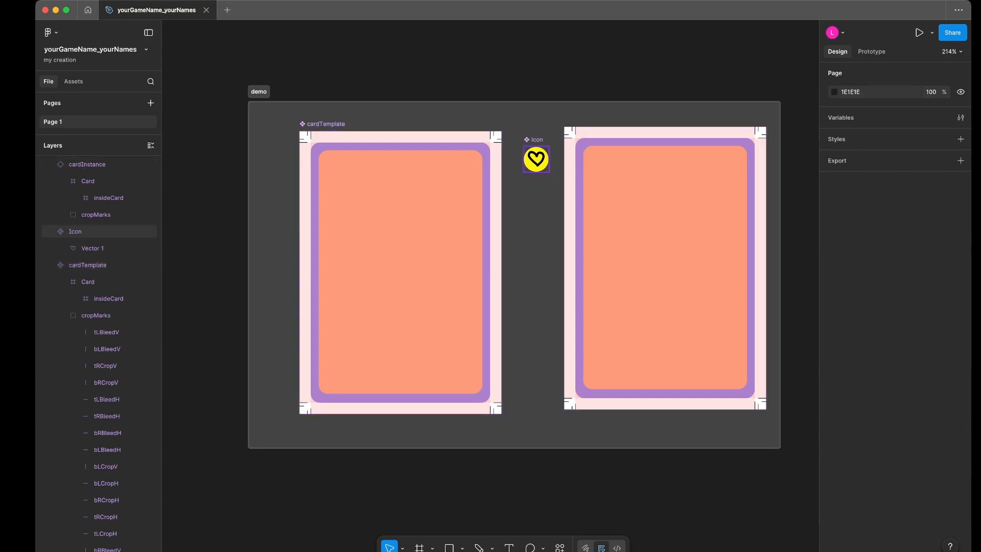
{"action": "key", "text": "super+z"}
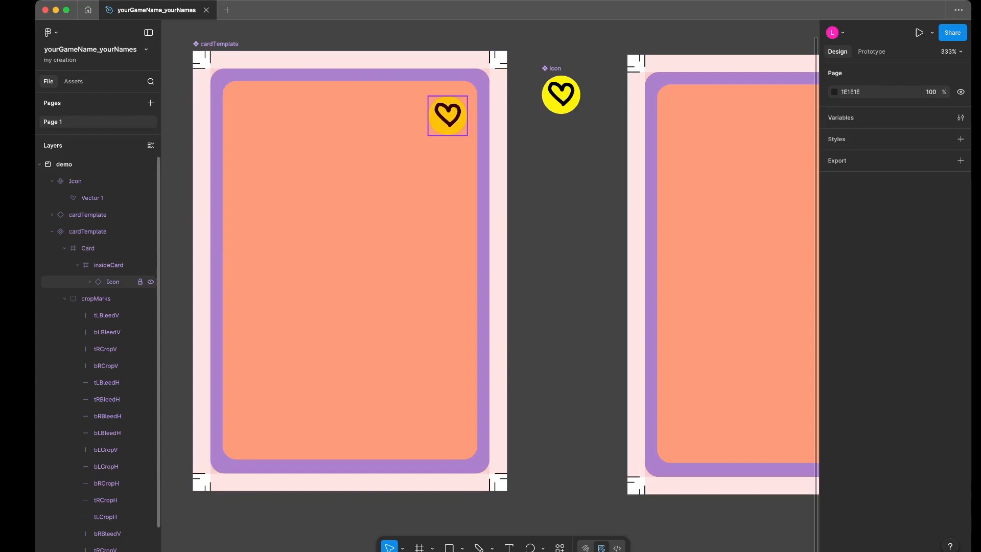
- Select the Icon instance nested in the main cardTemplate's insideCard frame and collapse the cropMarks group
{"action": "left_click", "coordinate": [113, 282]}
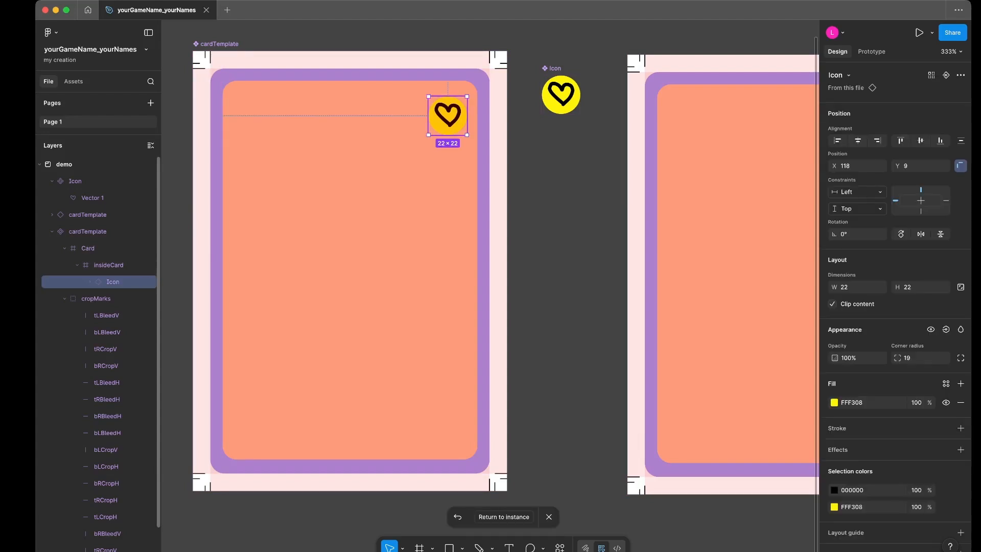
{"action": "left_click", "coordinate": [65, 299]}
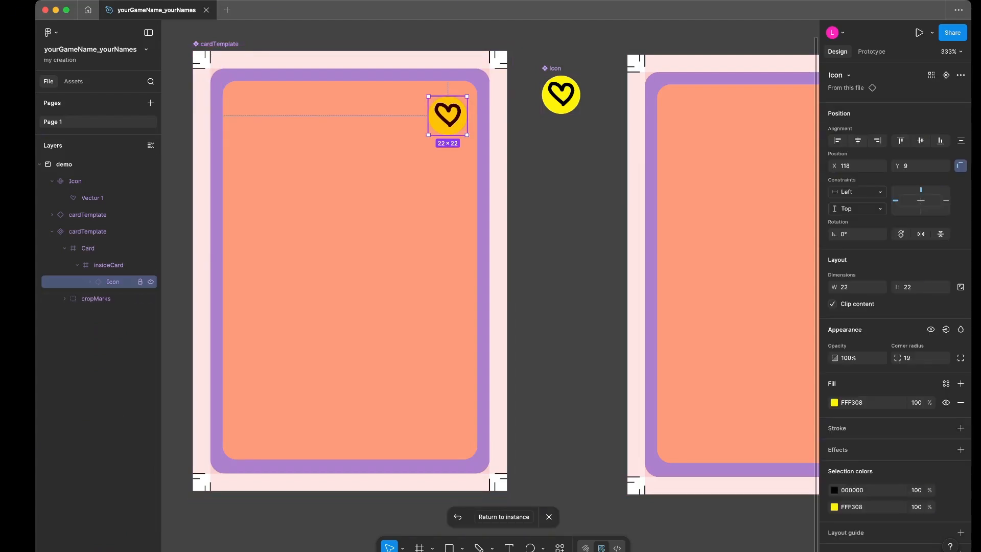
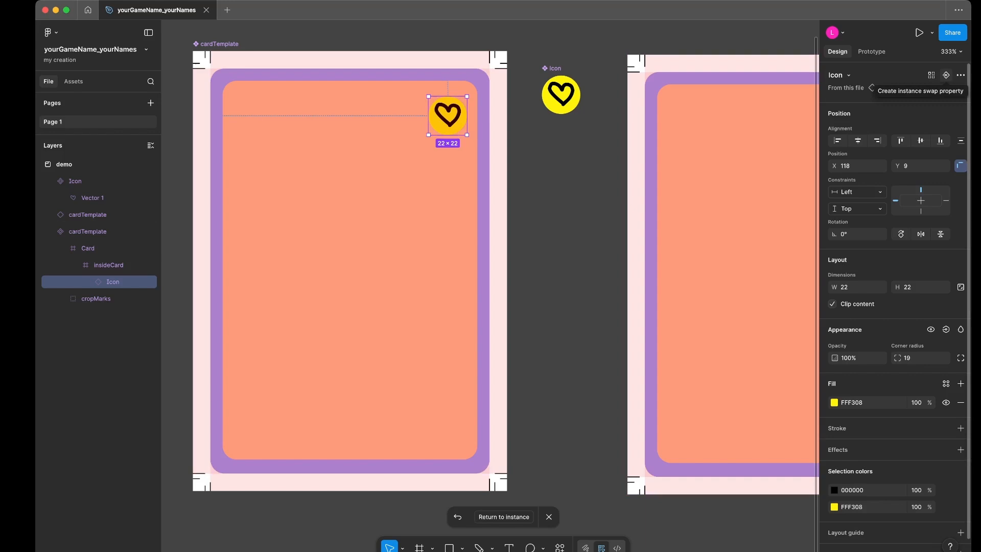
- Create an instance swap property named Icon for the Icon instance nested in the main cardTemplate component
{"action": "left_click", "coordinate": [946, 75]}
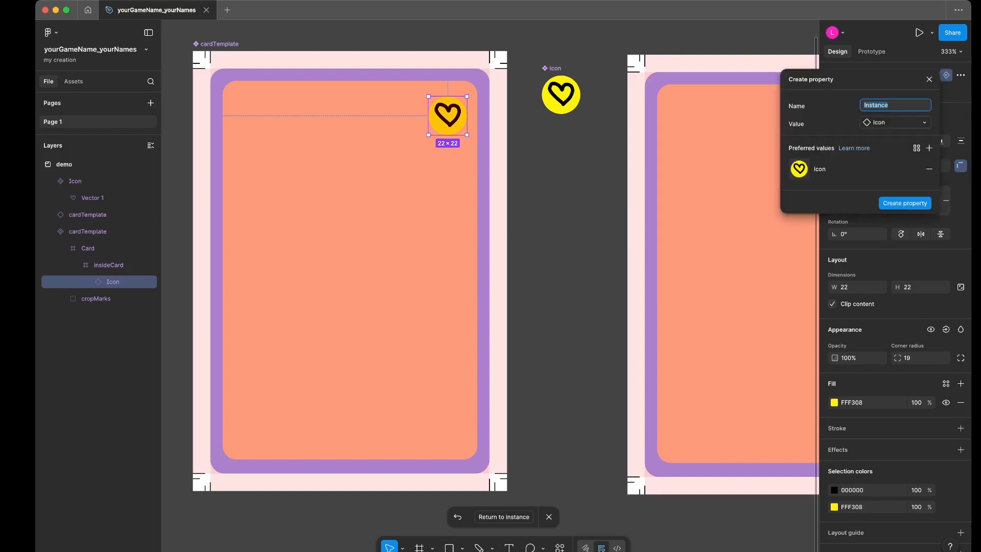
{"action": "type", "text": "Icon"}
{"action": "left_click", "coordinate": [905, 203]}
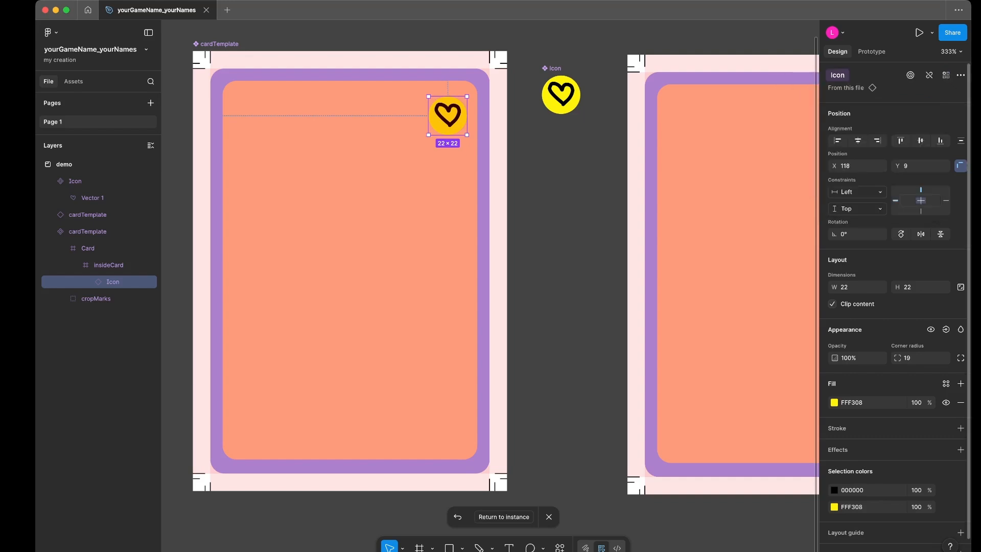
- Examine the Icon property on the main cardTemplate and the swap choices it offers on the cardTemplate instance
{"action": "left_click", "coordinate": [219, 43]}
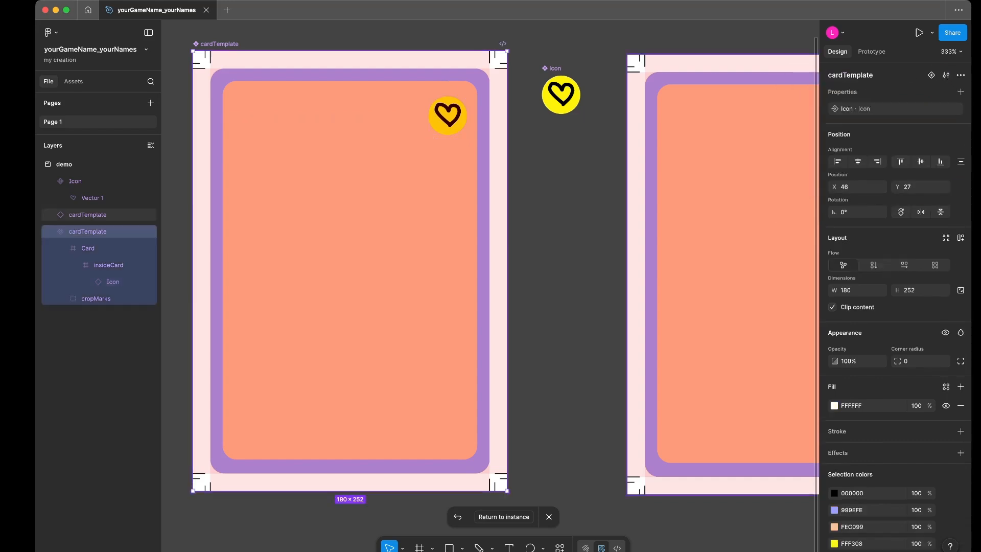
{"action": "left_click", "coordinate": [715, 220]}
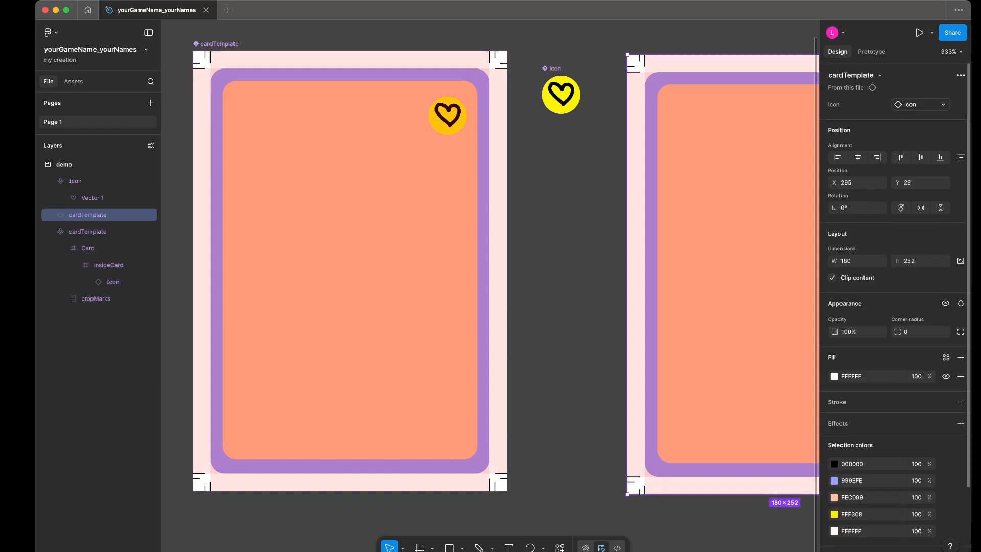
{"action": "left_click", "coordinate": [921, 105]}
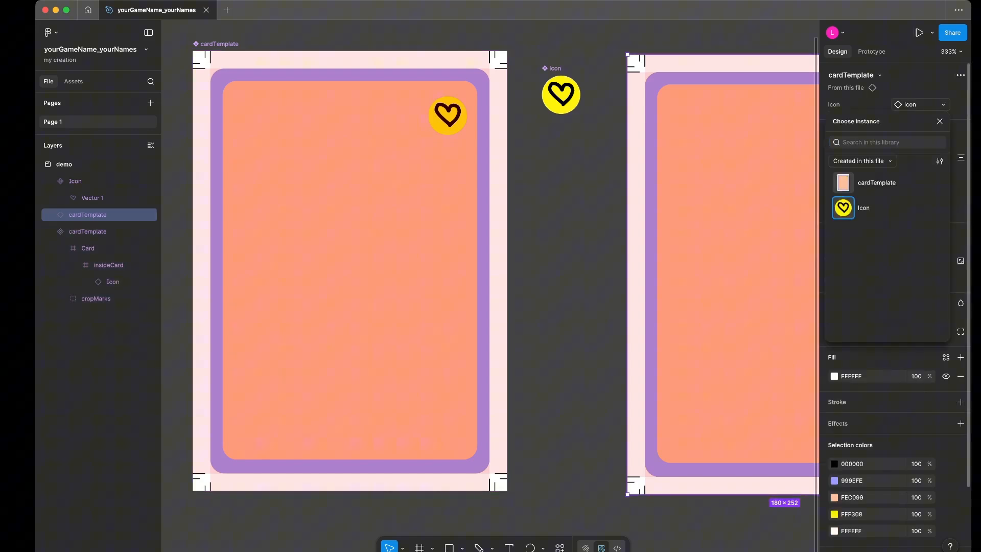
{"action": "left_click", "coordinate": [921, 105]}
{"action": "left_click", "coordinate": [921, 104]}
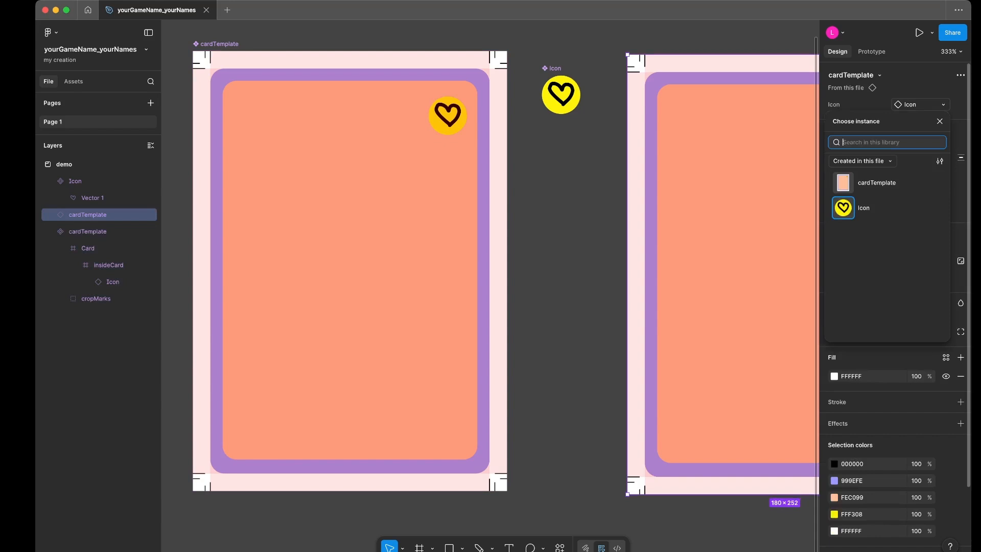
{"action": "left_click", "coordinate": [921, 105]}
- Duplicate the Icon component directly below the original at X 246, Y 79, and detach the copy from its component
{"action": "left_click", "coordinate": [561, 95]}
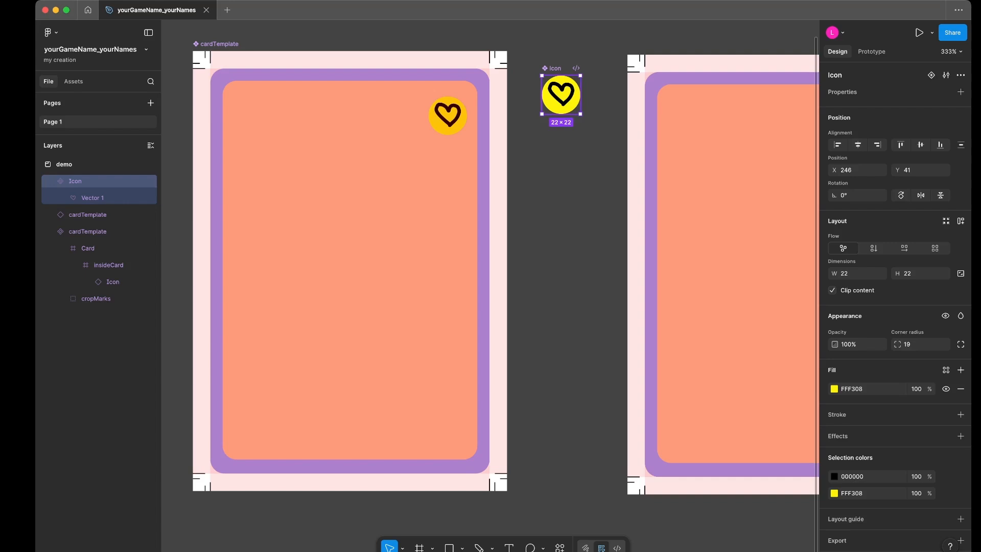
{"action": "key", "text": "super+d"}
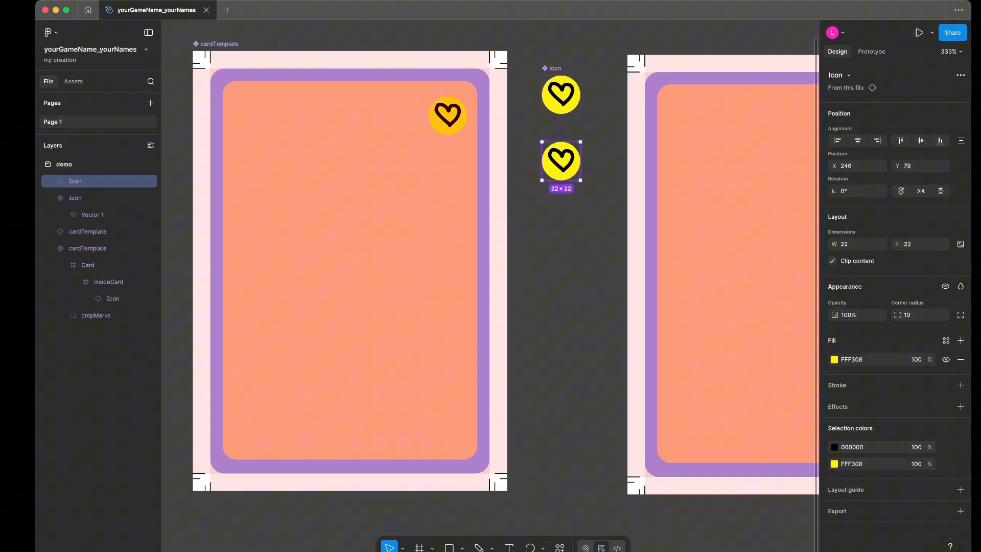
{"action": "key", "text": "Return"}
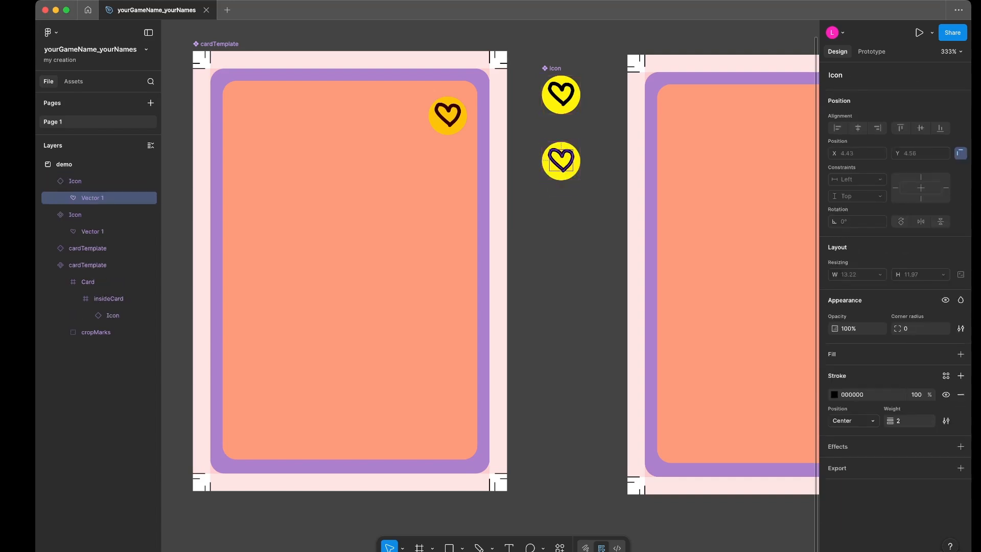
{"action": "key", "text": "shift+Return"}
{"action": "right_click", "coordinate": [567, 145]}
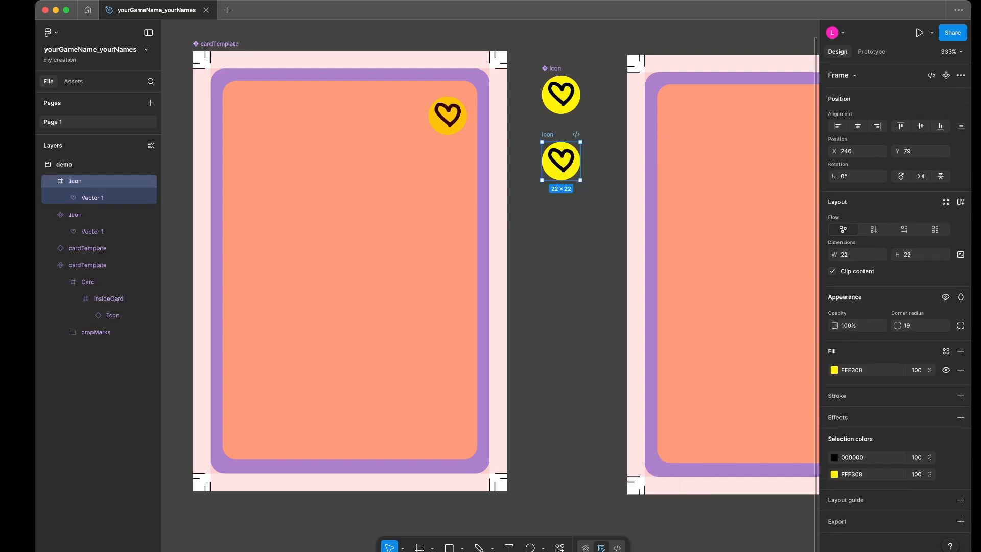
- Replace the heart vector in the detached Icon frame with a hand-drawn black triangle, using the Pencil at weight 2
{"action": "left_click", "coordinate": [562, 161]}
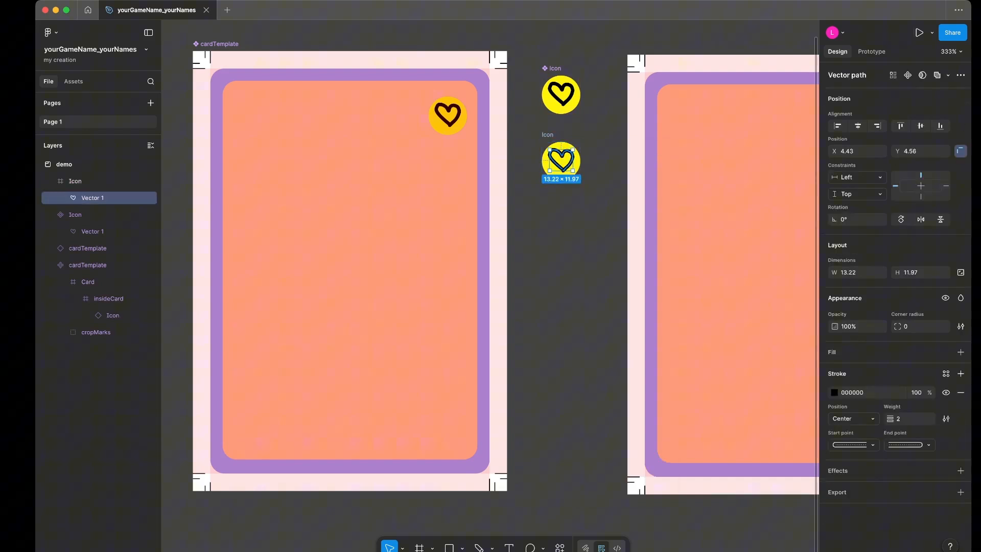
{"action": "key", "text": "Delete"}
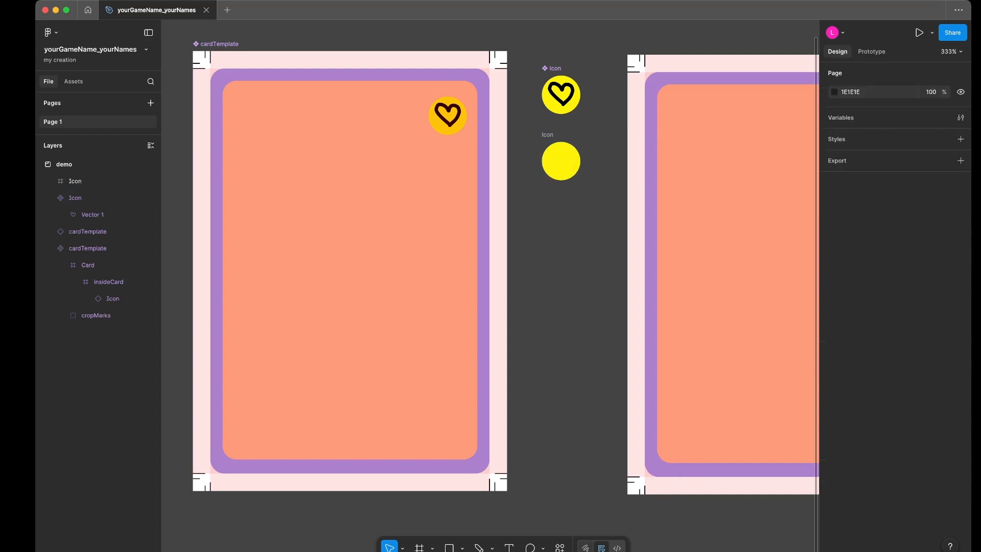
{"action": "key", "text": "shift+d"}
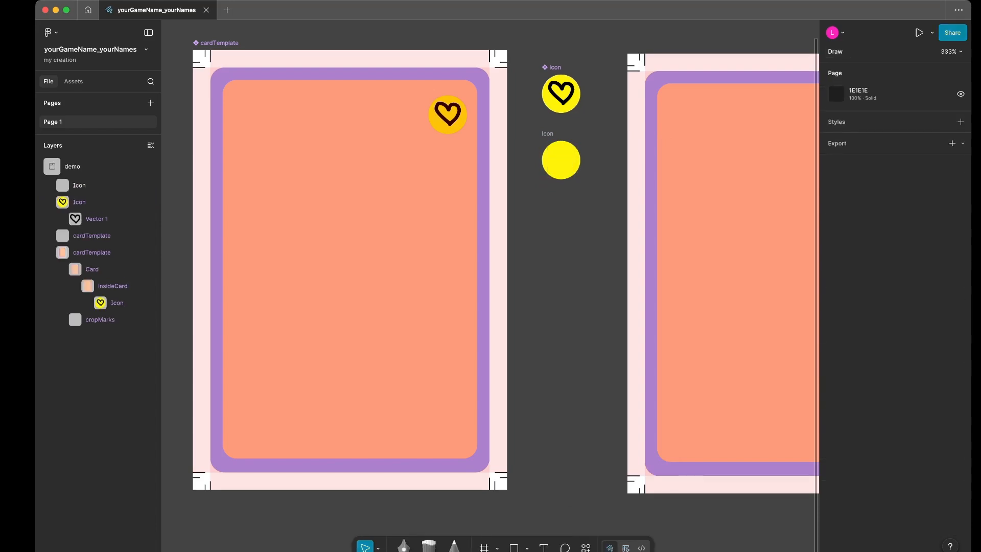
{"action": "left_click", "coordinate": [453, 546]}
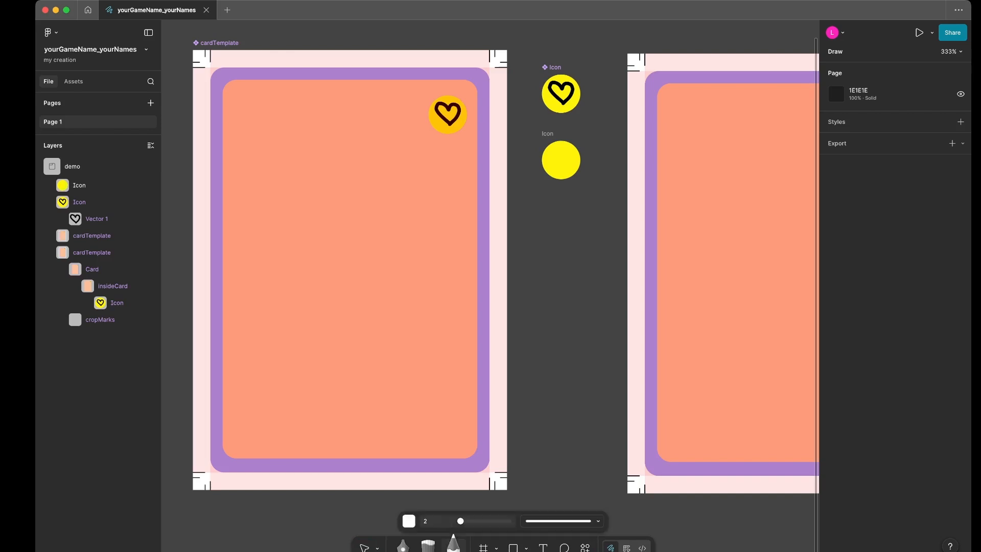
{"action": "left_click", "coordinate": [409, 521]}
{"action": "left_click_drag", "start_coordinate": [365, 420], "coordinate": [354, 429]}
{"action": "mouse_move", "coordinate": [559, 149]}
{"action": "left_mouse_down"}
{"action": "mouse_move", "coordinate": [552, 170]}
{"action": "mouse_move", "coordinate": [573, 167]}
{"action": "mouse_move", "coordinate": [561, 148]}
{"action": "left_mouse_up"}
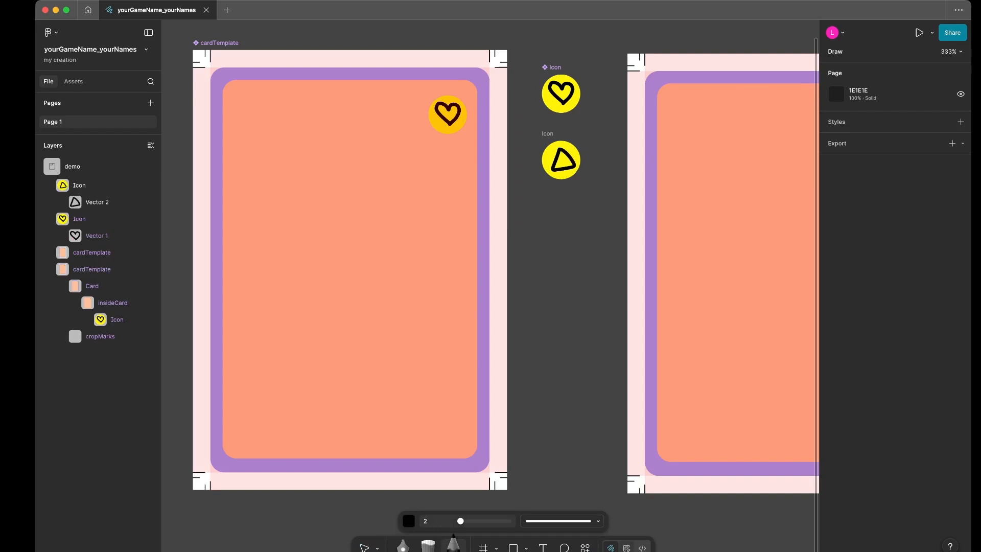
{"action": "left_click", "coordinate": [627, 548]}
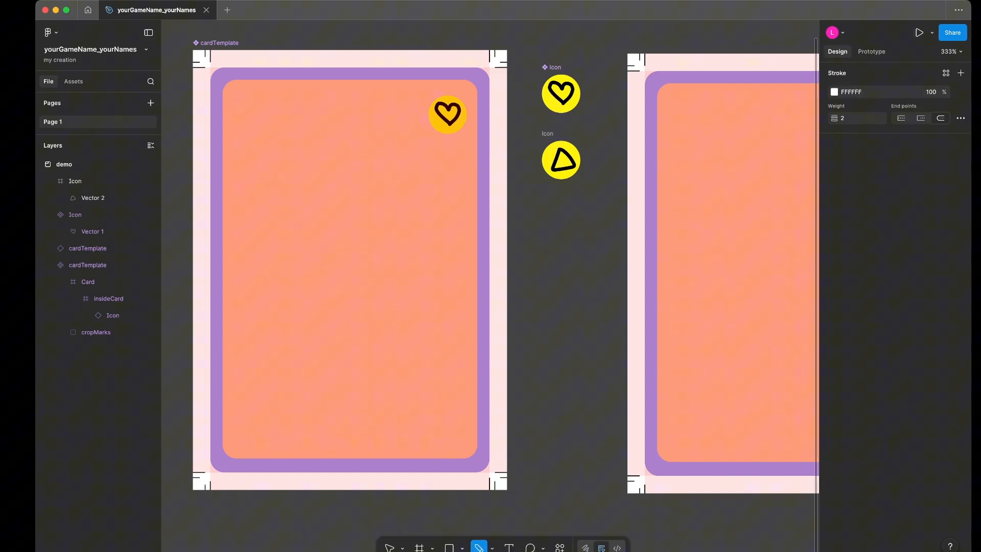
{"action": "key", "text": "Escape"}
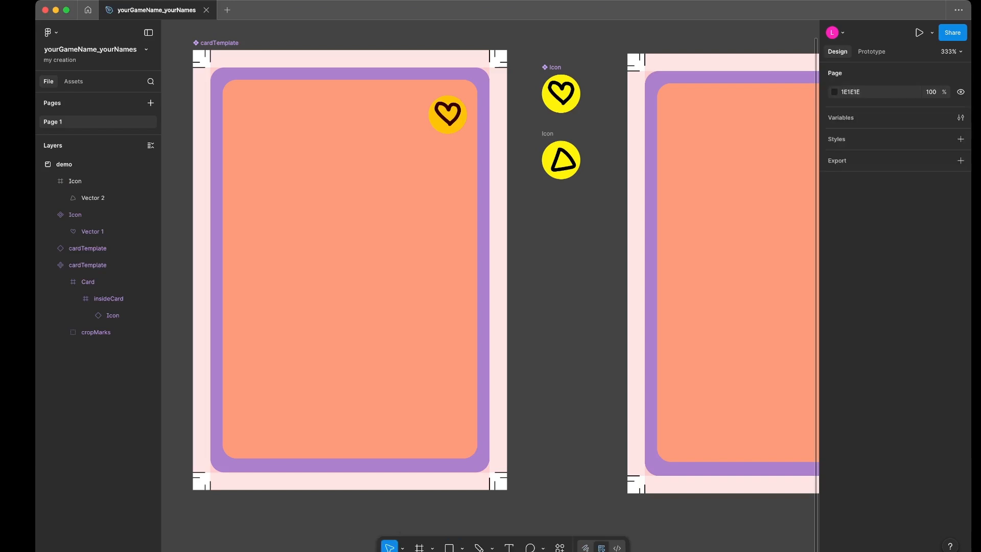
- Turn the detached Icon frame containing the triangle into a component
{"action": "left_click", "coordinate": [75, 181]}
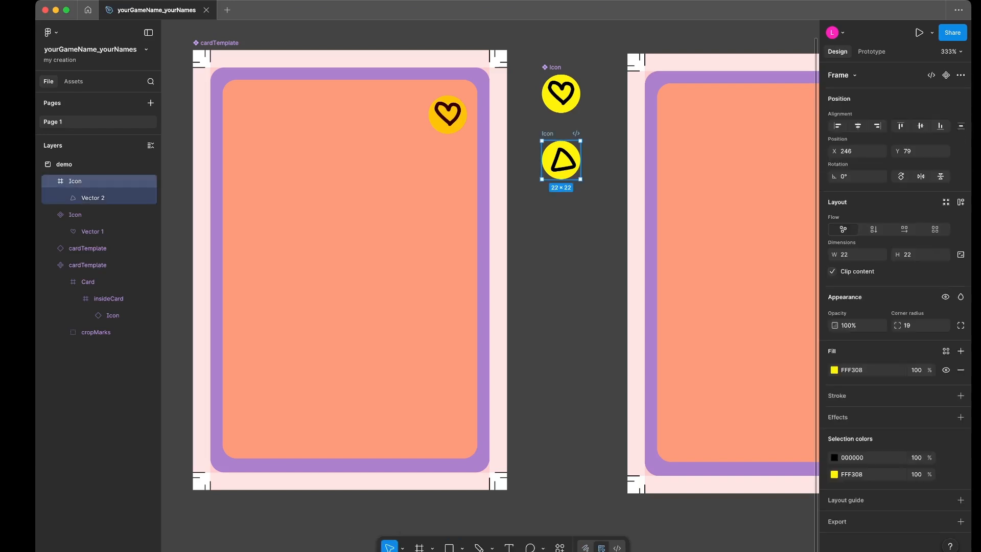
{"action": "right_click", "coordinate": [551, 135]}
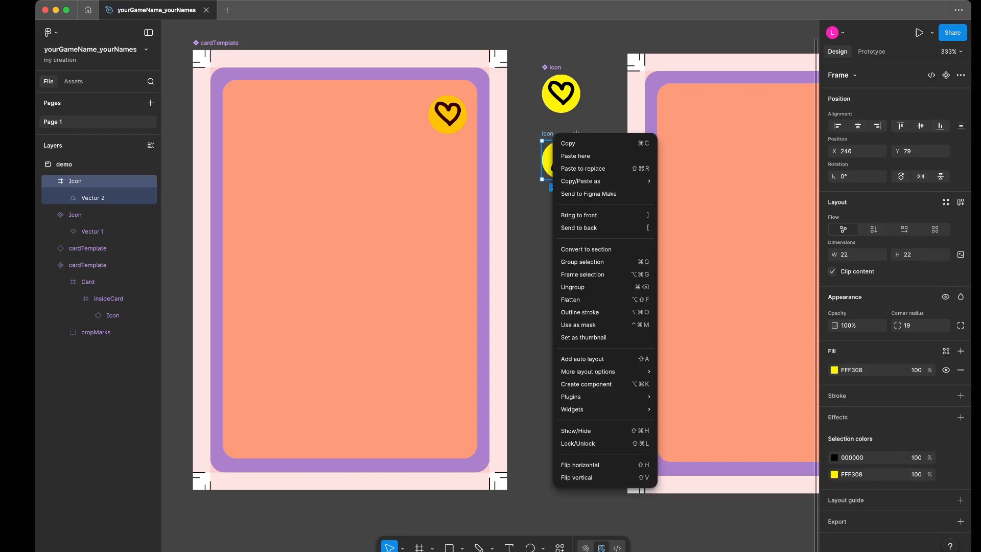
{"action": "mouse_move", "coordinate": [603, 372]}
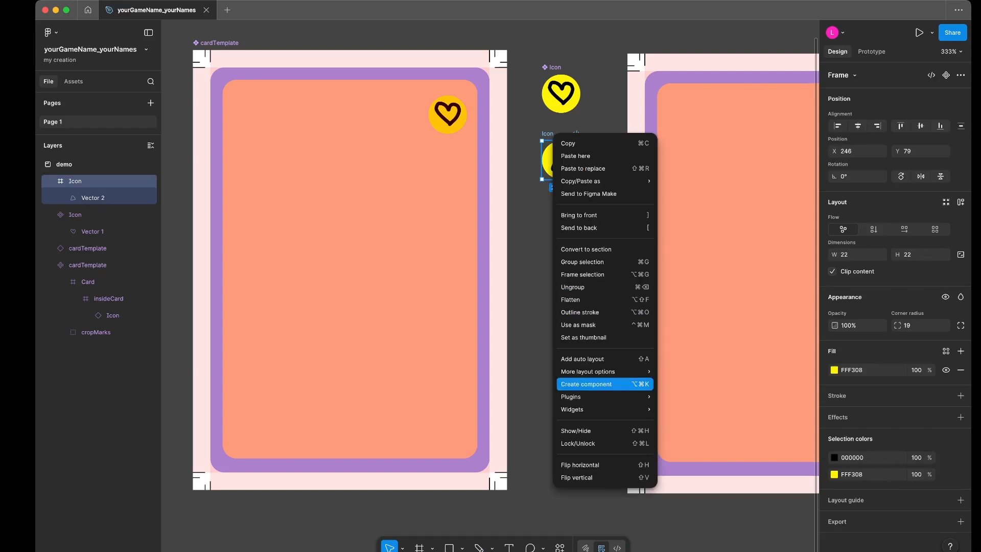
{"action": "key", "text": "super+Tab"}
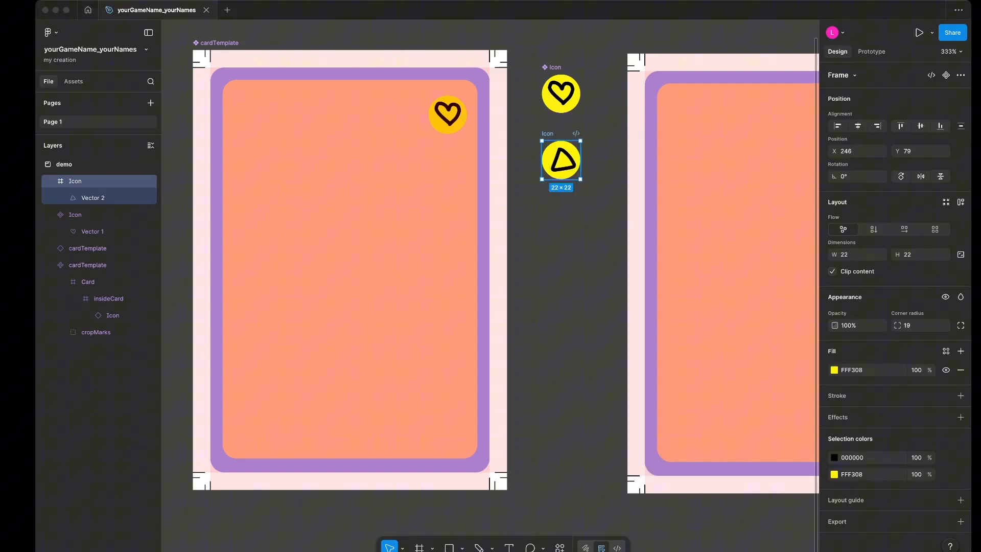
{"action": "right_click", "coordinate": [558, 152]}
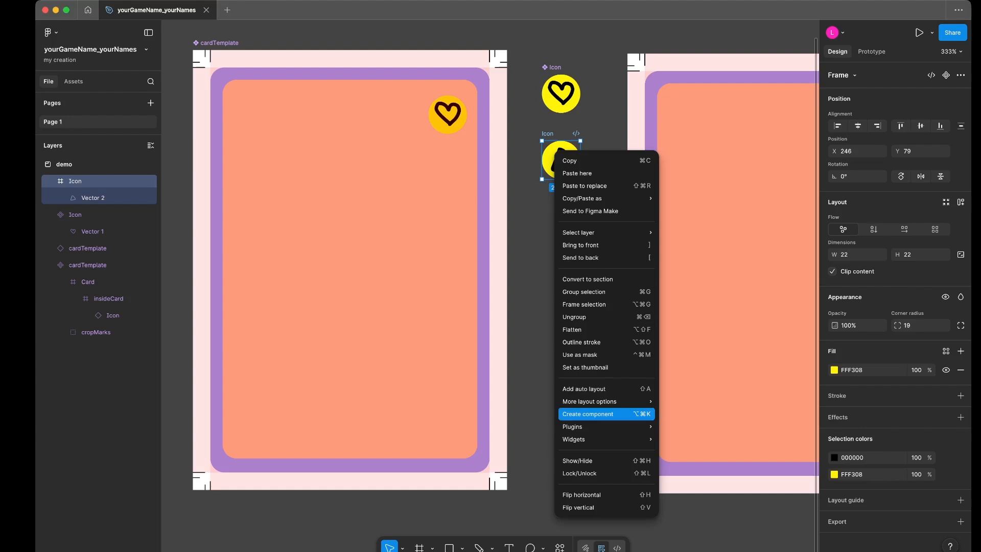
{"action": "left_click", "coordinate": [589, 415]}
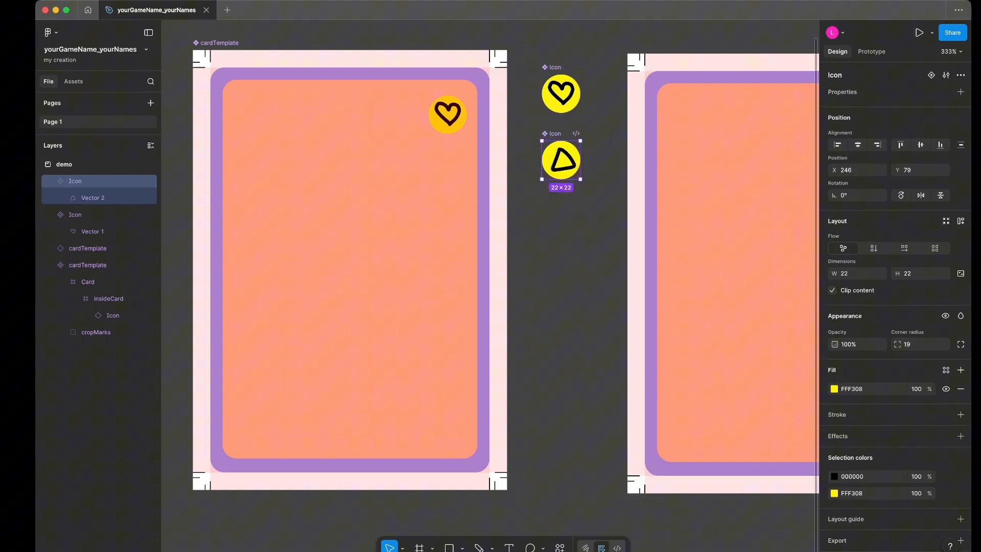
- Rename the heart component as Icon-heart and the triangle component as Icon-triangle
{"action": "double_click", "coordinate": [555, 67]}
{"action": "type", "text": "Icon-heart"}
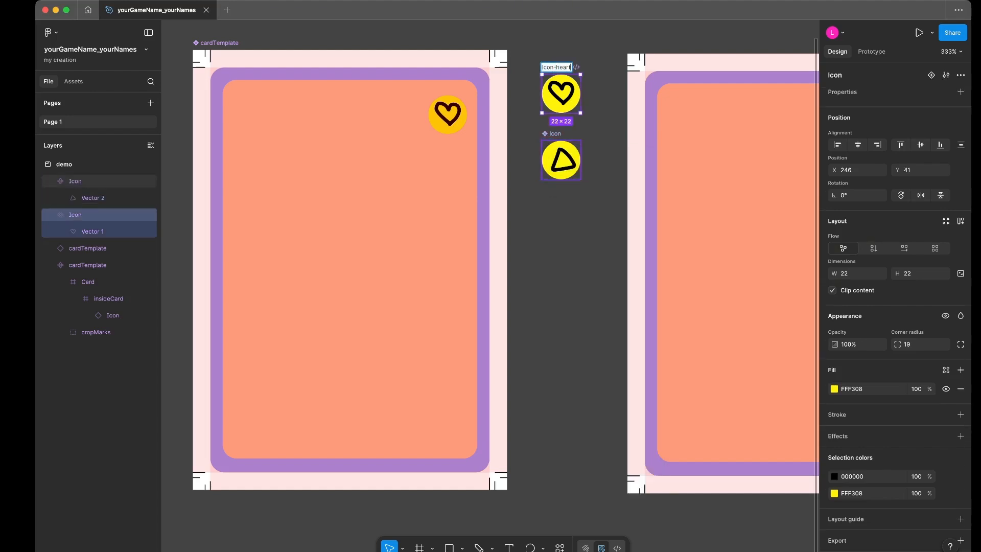
{"action": "left_click", "coordinate": [555, 134]}
{"action": "double_click", "coordinate": [555, 134]}
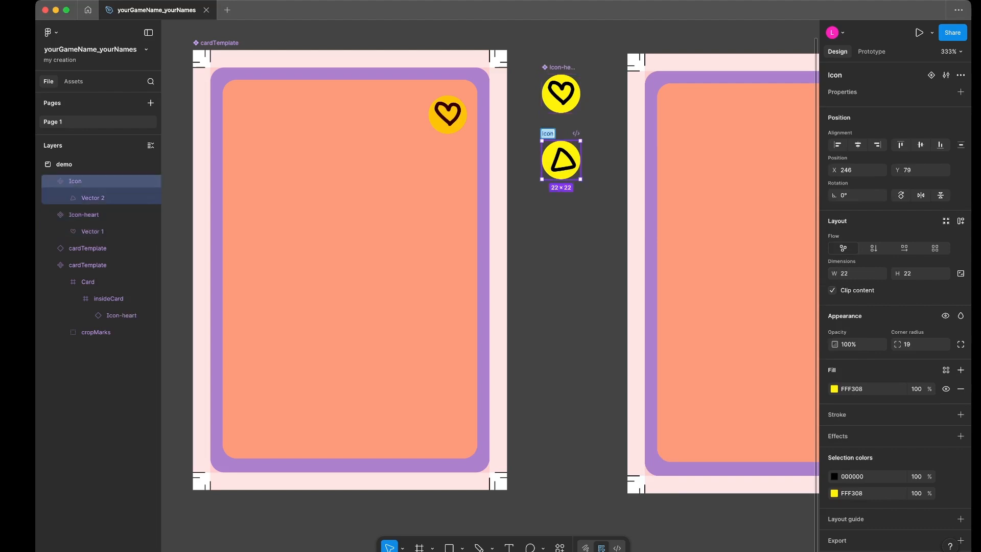
{"action": "key", "text": "Right"}
{"action": "type", "text": "-triangle"}
{"action": "key", "text": "Return"}
{"action": "key", "text": "Escape"}
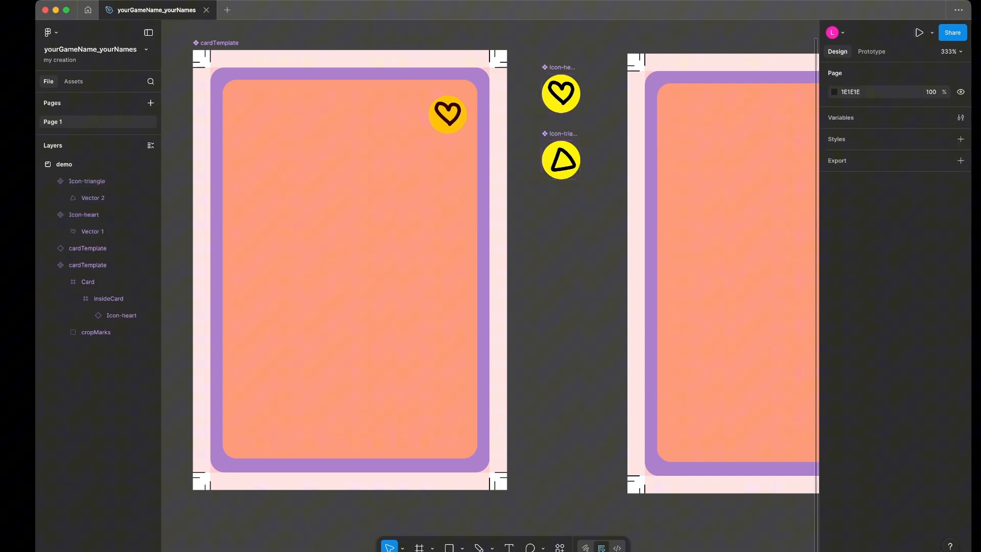
- Draw a section of about 43 × 82 around the Icon-heart and Icon-triangle components
{"action": "left_click", "coordinate": [462, 547]}
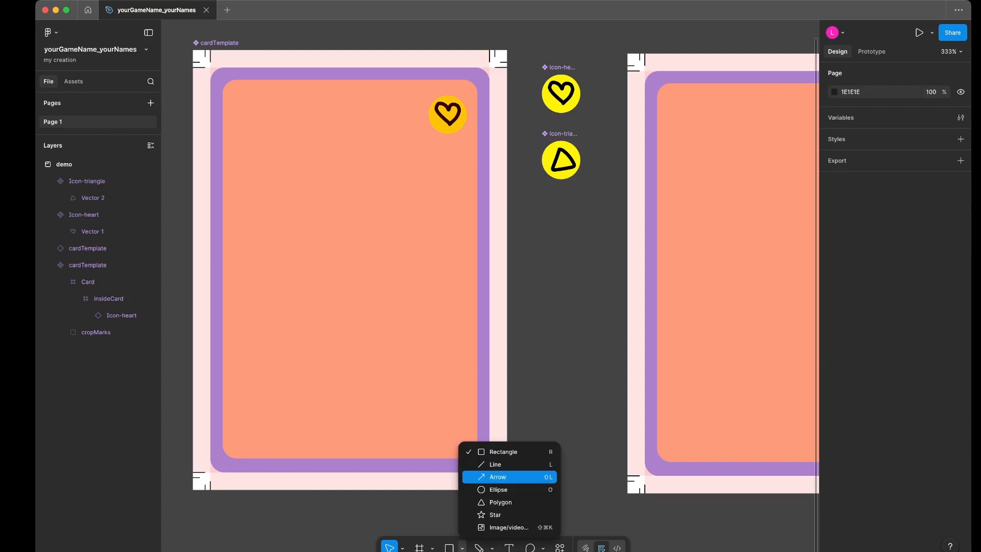
{"action": "left_click", "coordinate": [432, 548]}
{"action": "left_click", "coordinate": [432, 548]}
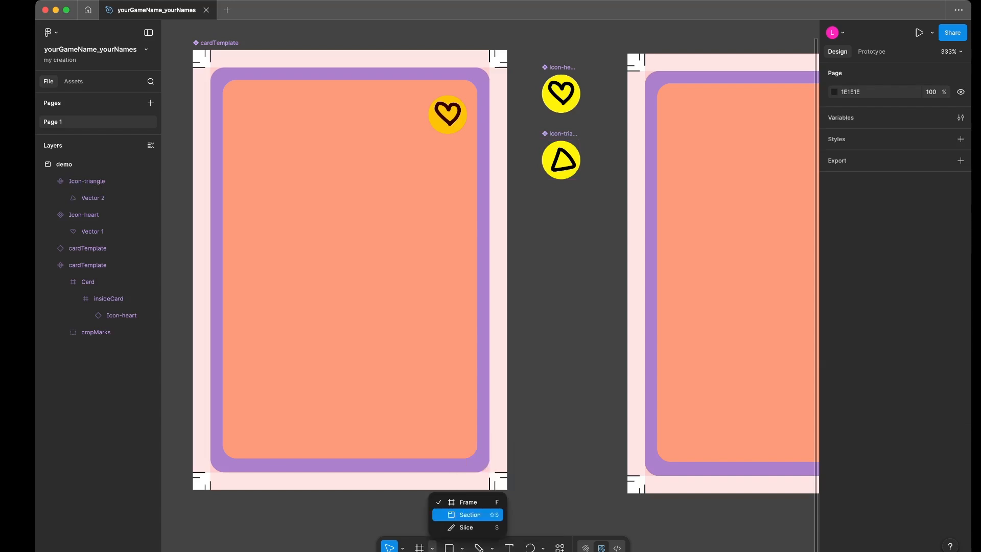
{"action": "left_click", "coordinate": [468, 515]}
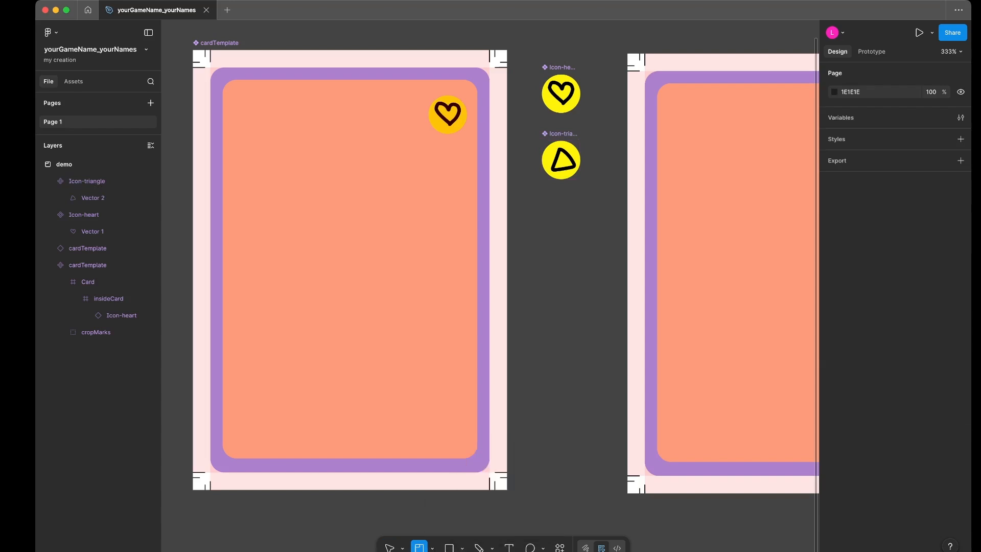
{"action": "left_click_drag", "start_coordinate": [523, 52], "coordinate": [598, 195]}
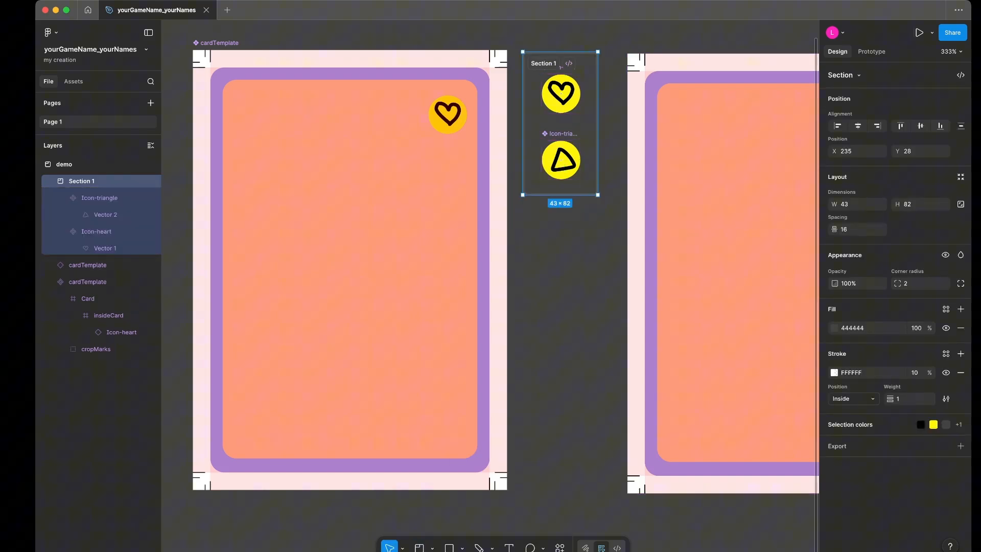
- Set the new section's fill to the muted red A76C6C and rename the section as icons
{"action": "left_click", "coordinate": [834, 327]}
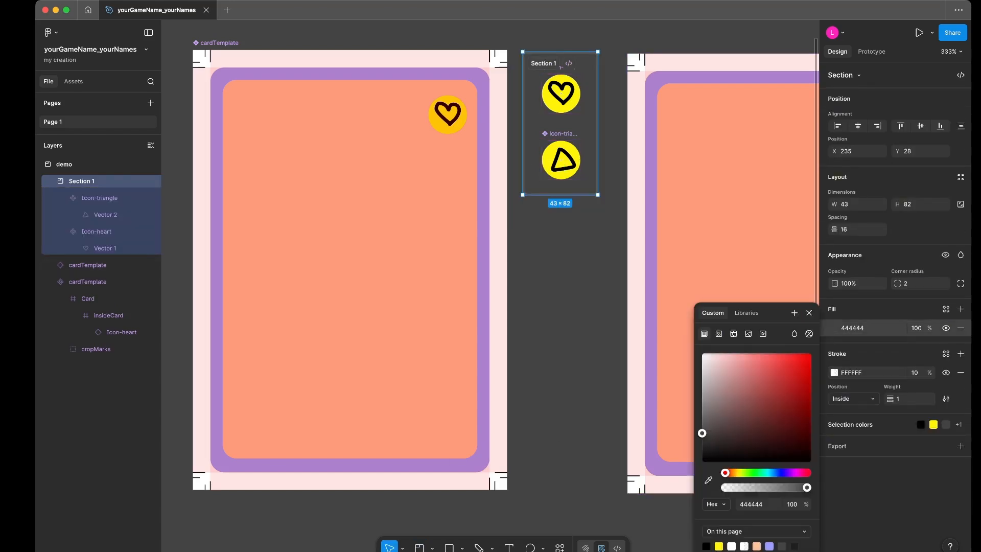
{"action": "left_click_drag", "start_coordinate": [745, 401], "coordinate": [741, 390]}
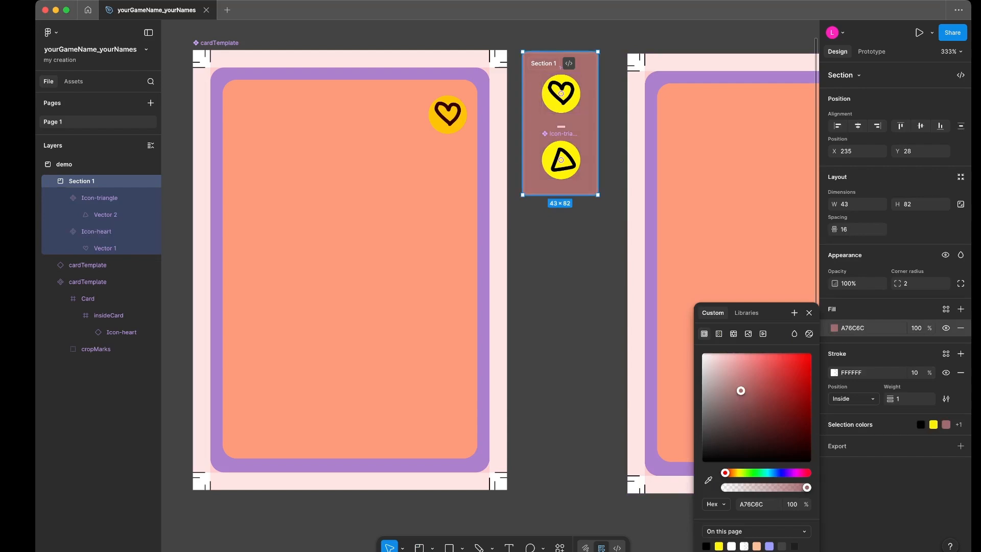
{"action": "double_click", "coordinate": [543, 62]}
{"action": "type", "text": "icons"}
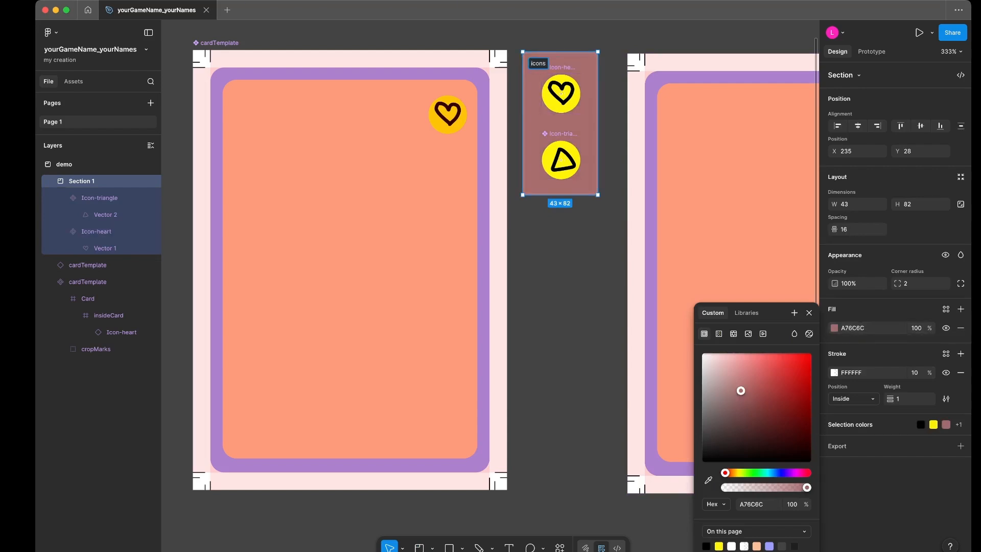
{"action": "left_click", "coordinate": [559, 266]}
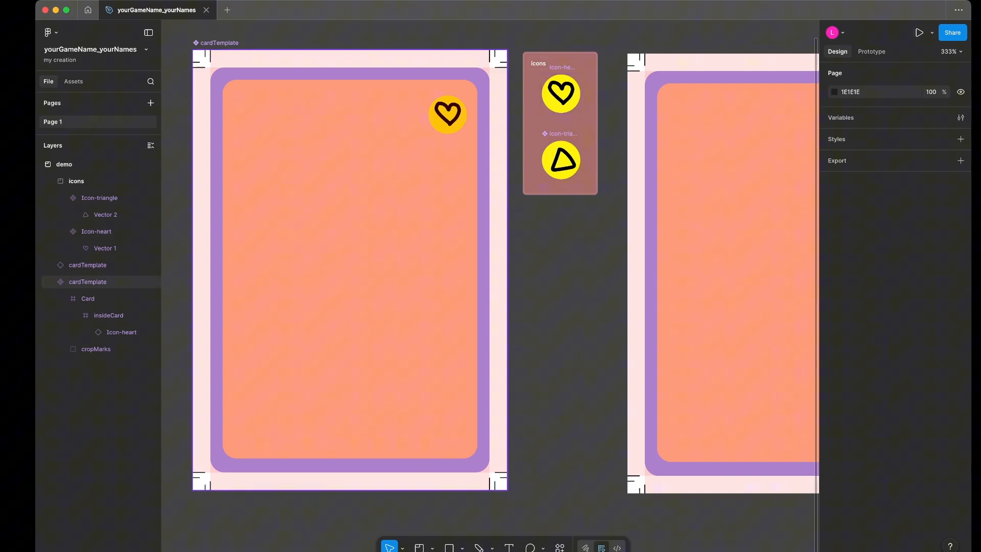
- Swap the second card instance's Icon property to Icon-triangle and return it to Icon-heart
{"action": "left_click", "coordinate": [716, 230]}
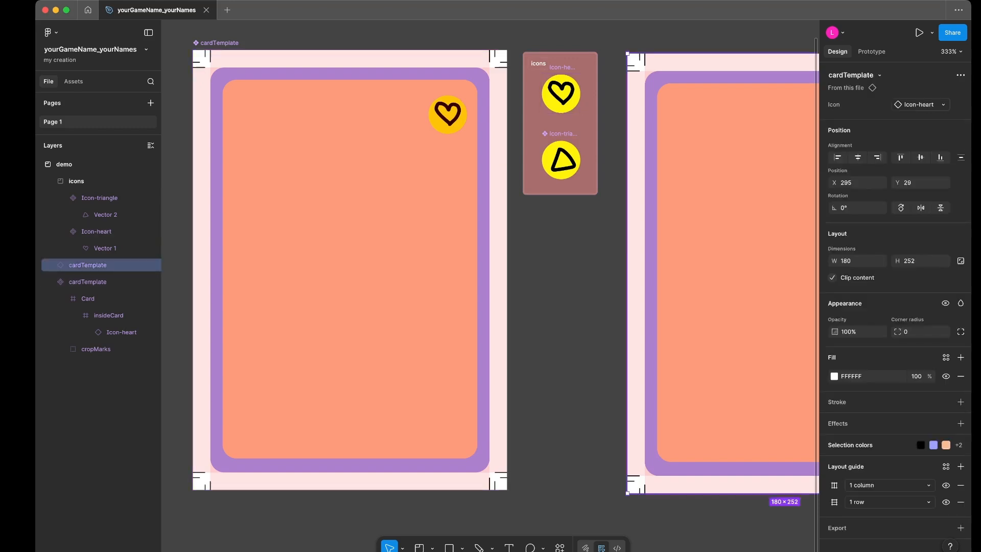
{"action": "left_click", "coordinate": [921, 104]}
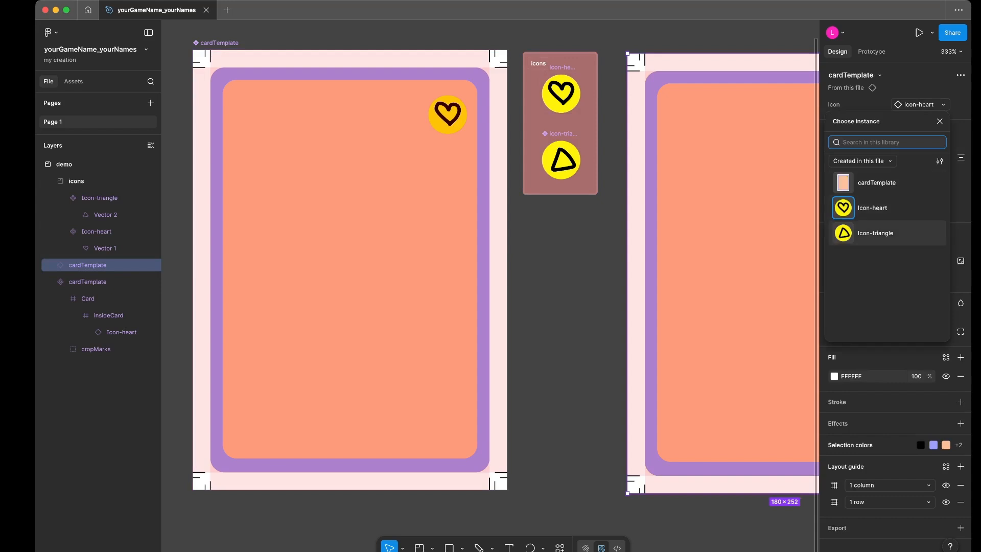
{"action": "scroll", "coordinate": [491, 275], "scroll_direction": "right", "scroll_amount": 4}
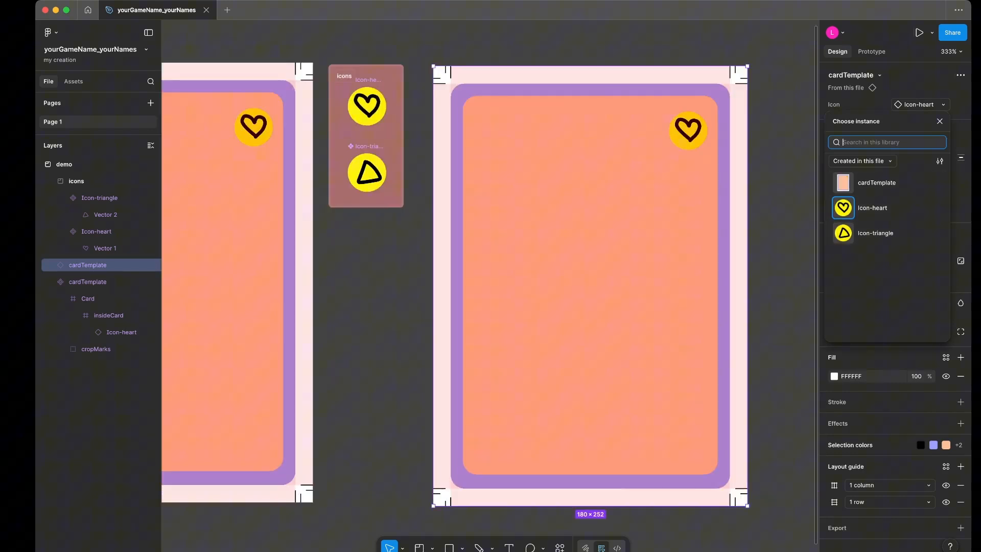
{"action": "left_click", "coordinate": [887, 233]}
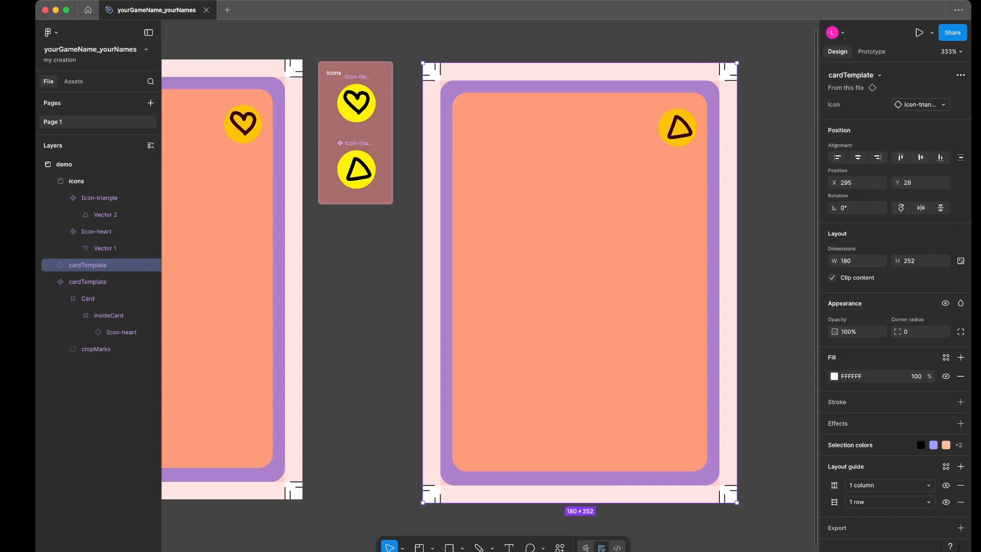
{"action": "left_click", "coordinate": [921, 105]}
{"action": "left_click", "coordinate": [887, 208]}
- Mark the icons section as ready for dev and move it out of the demo section, just above the cards
{"action": "key", "text": "shift+1"}
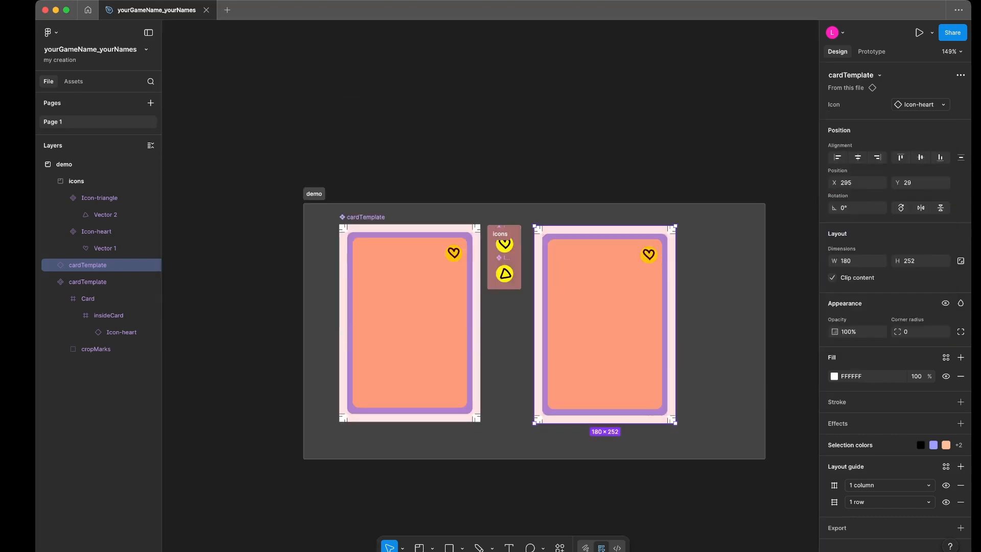
{"action": "left_click", "coordinate": [514, 233]}
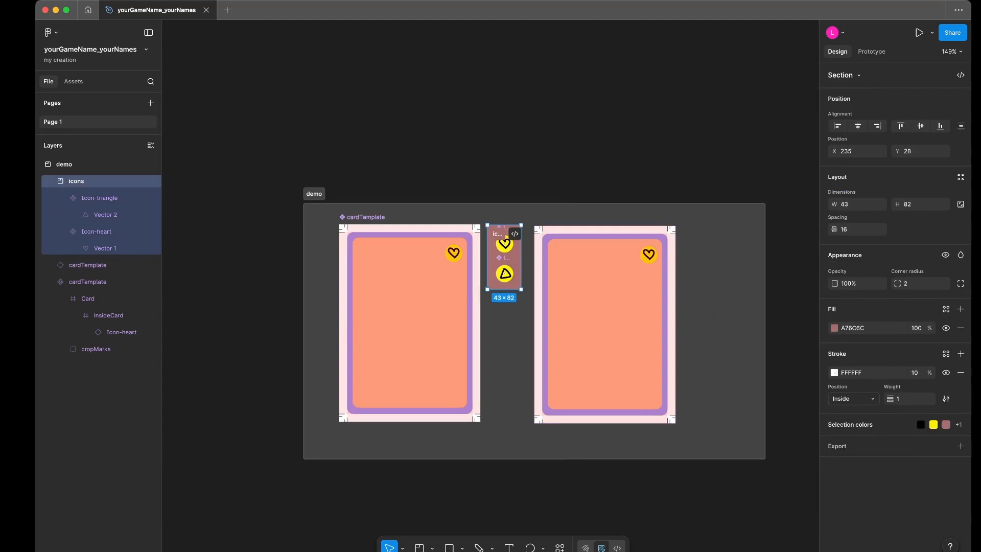
{"action": "left_click", "coordinate": [514, 233]}
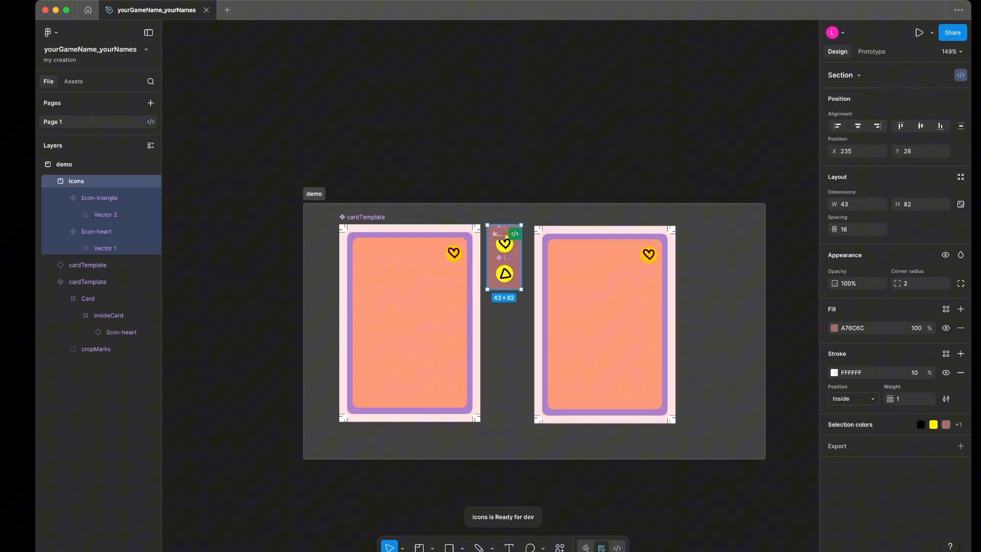
{"action": "left_click_drag", "start_coordinate": [504, 238], "coordinate": [526, 146]}
{"action": "left_click", "coordinate": [506, 324]}
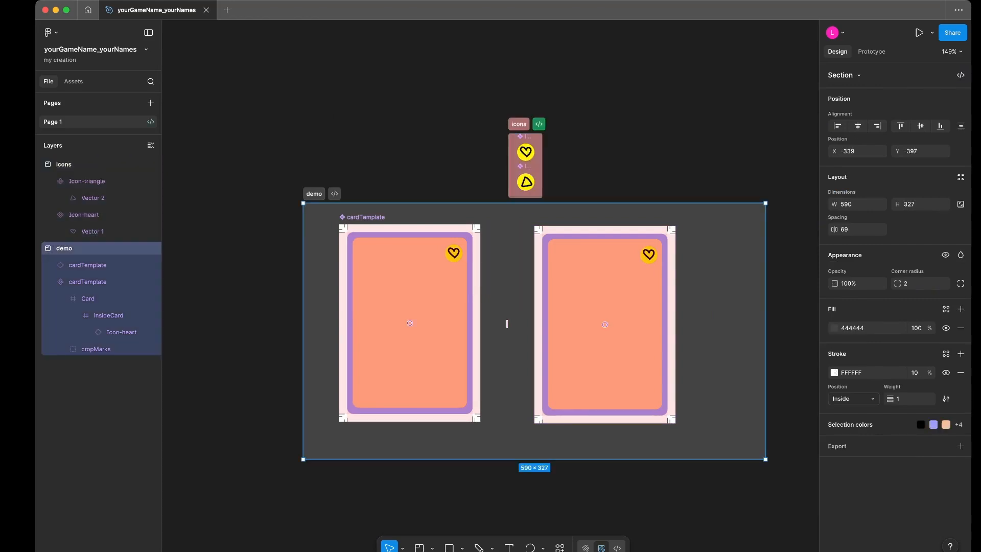
- Check which components are offered for the second card instance's Icon property in the icons group
{"action": "scroll", "coordinate": [506, 324], "scroll_direction": "up", "scroll_amount": 3}
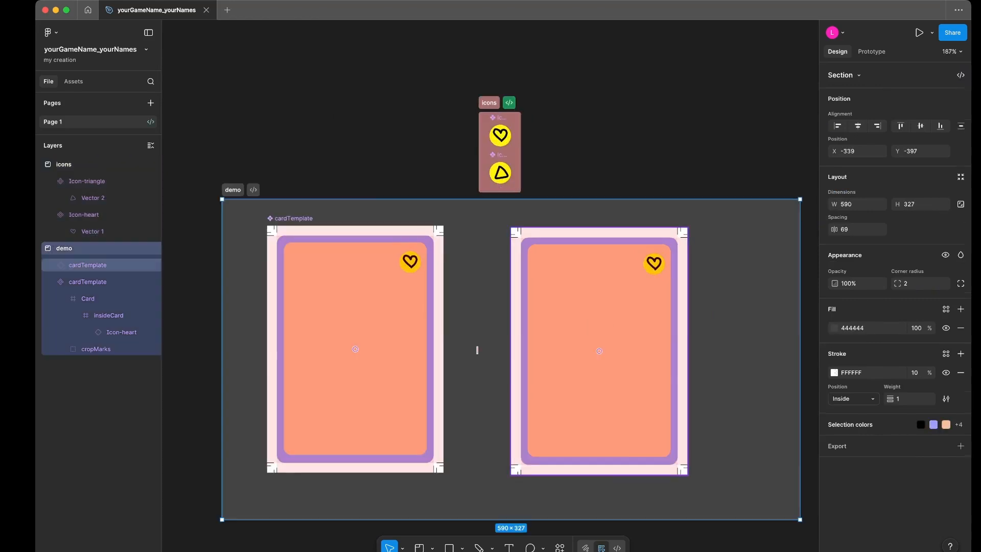
{"action": "left_click", "coordinate": [587, 317]}
{"action": "left_click", "coordinate": [920, 104]}
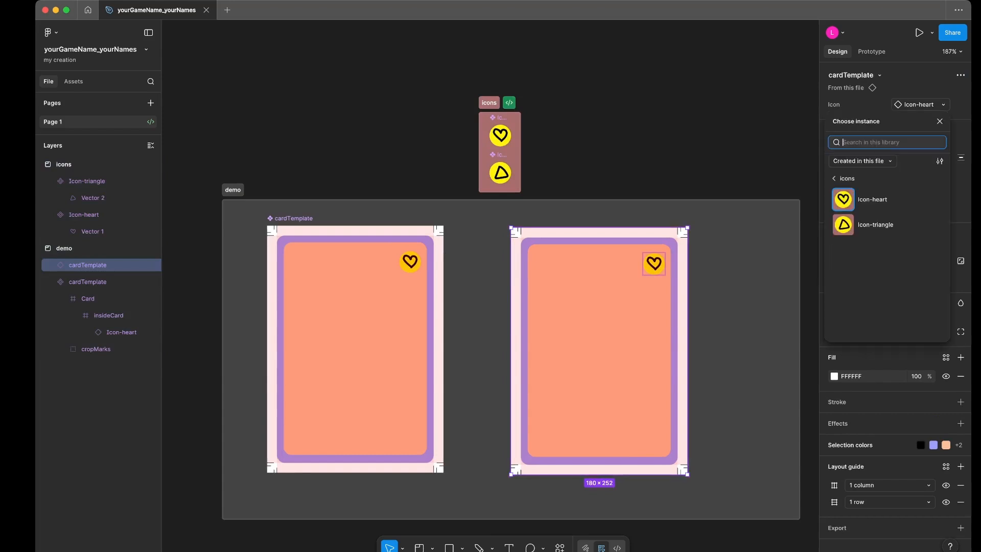
{"action": "left_click", "coordinate": [754, 163]}
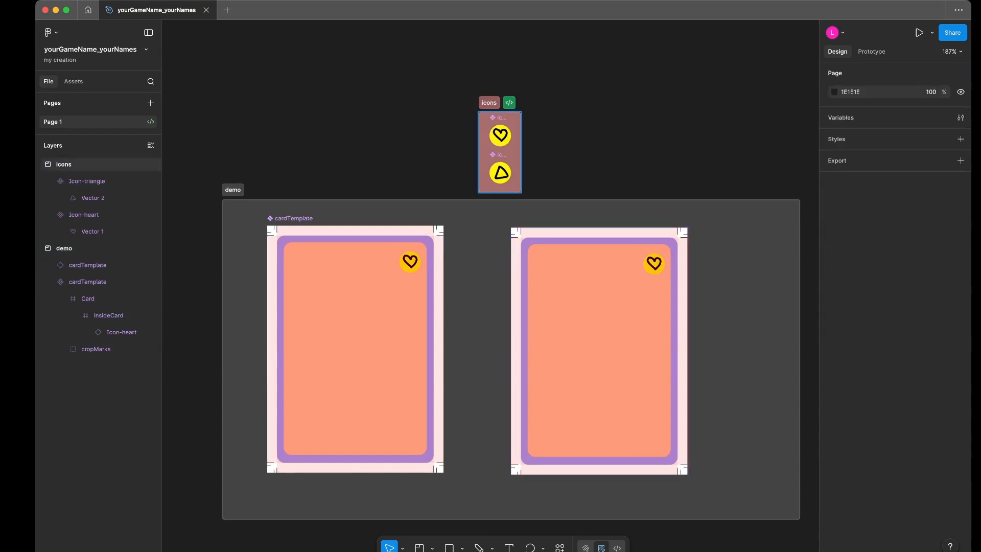
- Shift the icons section slightly above the demo section, and set the second card's Icon property to Icon-triangle from the icons group
{"action": "left_click_drag", "start_coordinate": [489, 102], "coordinate": [468, 97]}
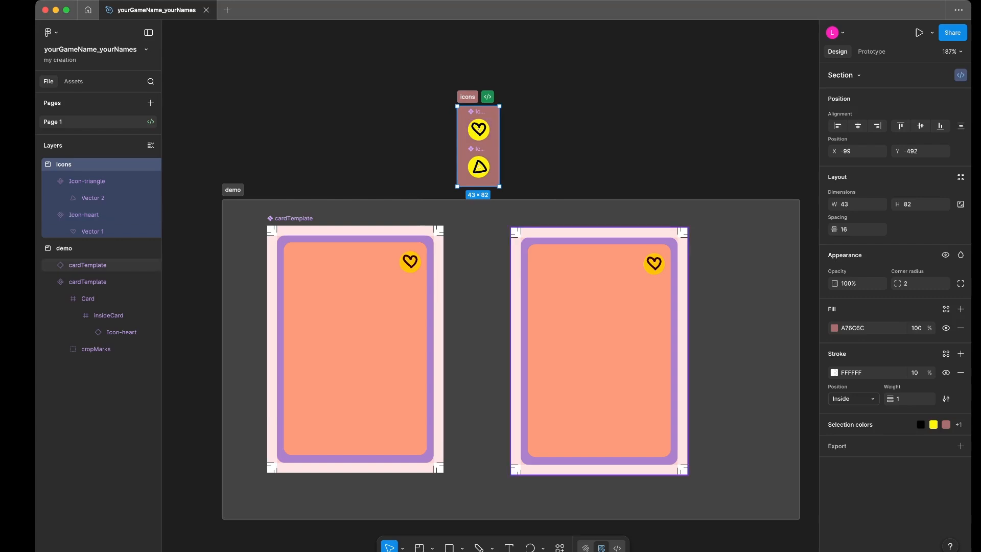
{"action": "left_click", "coordinate": [599, 332]}
{"action": "left_click", "coordinate": [920, 104]}
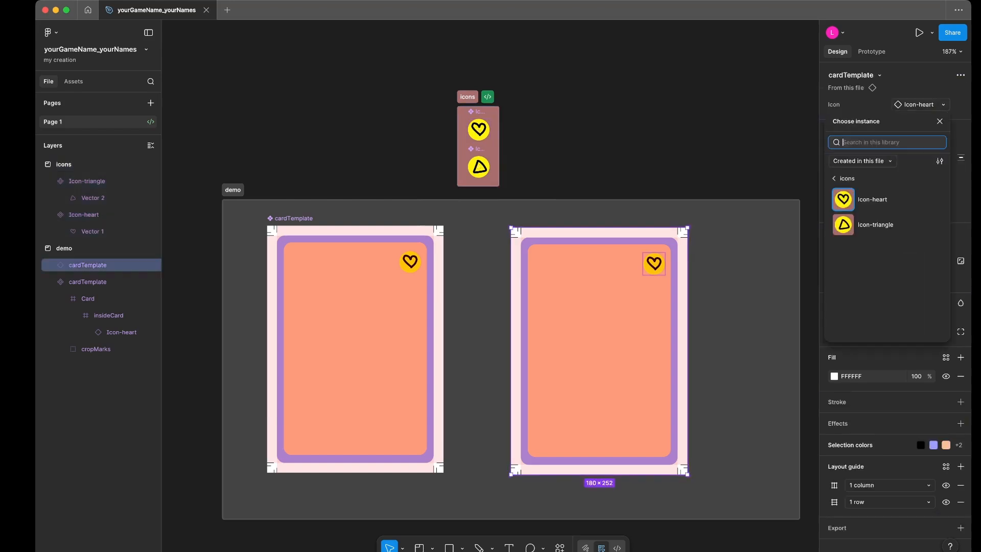
{"action": "left_click", "coordinate": [854, 179]}
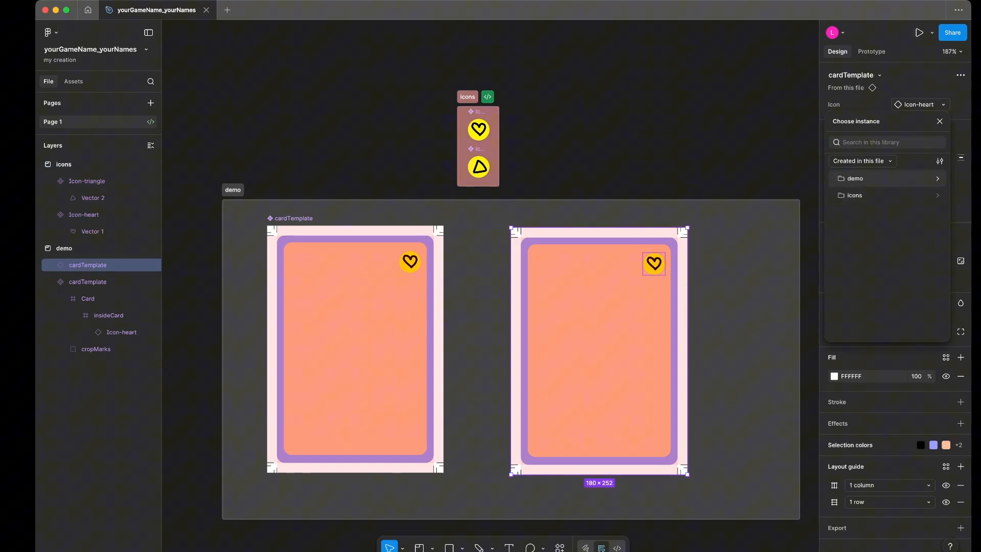
{"action": "left_click", "coordinate": [869, 195]}
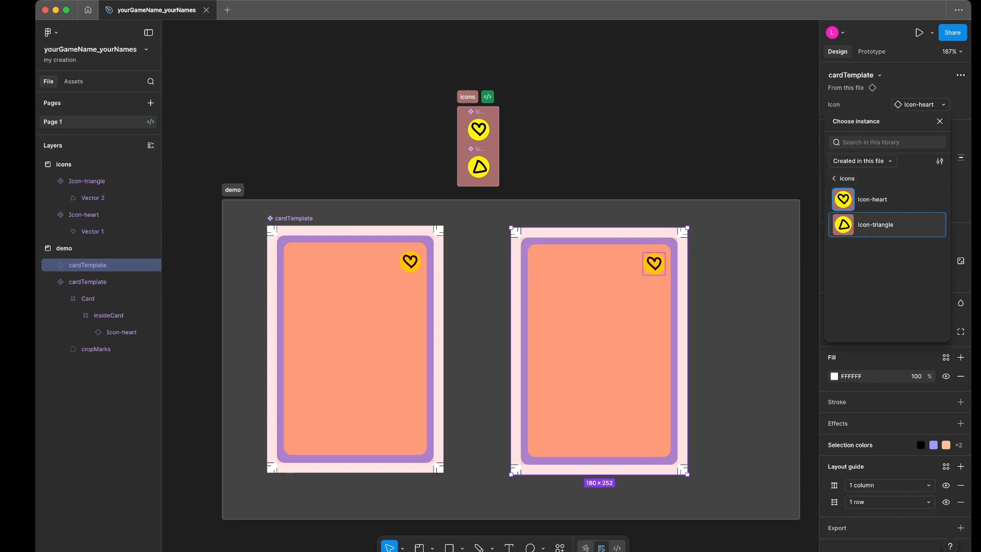
{"action": "left_click", "coordinate": [875, 224]}
{"action": "key", "text": "Escape"}
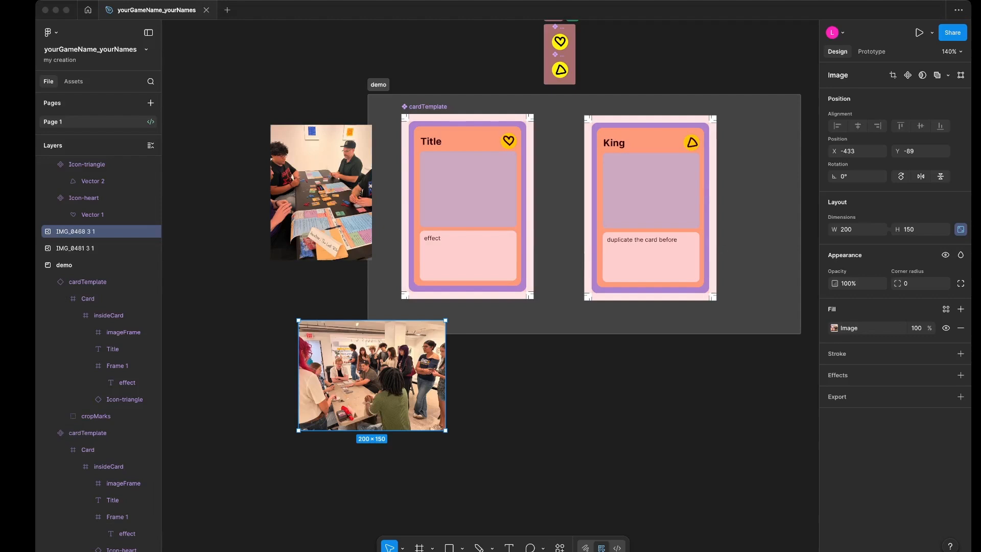
- Rename Frame 1, which holds the effect text in the main cardTemplate component, as EffectText
{"action": "scroll", "coordinate": [534, 242], "scroll_direction": "up", "scroll_amount": 3}
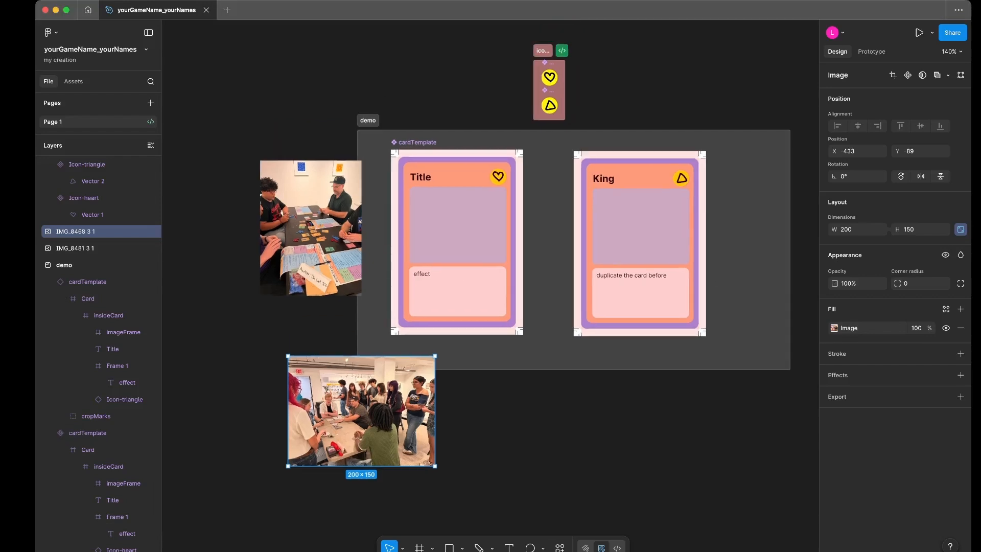
{"action": "scroll", "coordinate": [376, 289], "scroll_direction": "up", "scroll_amount": 2}
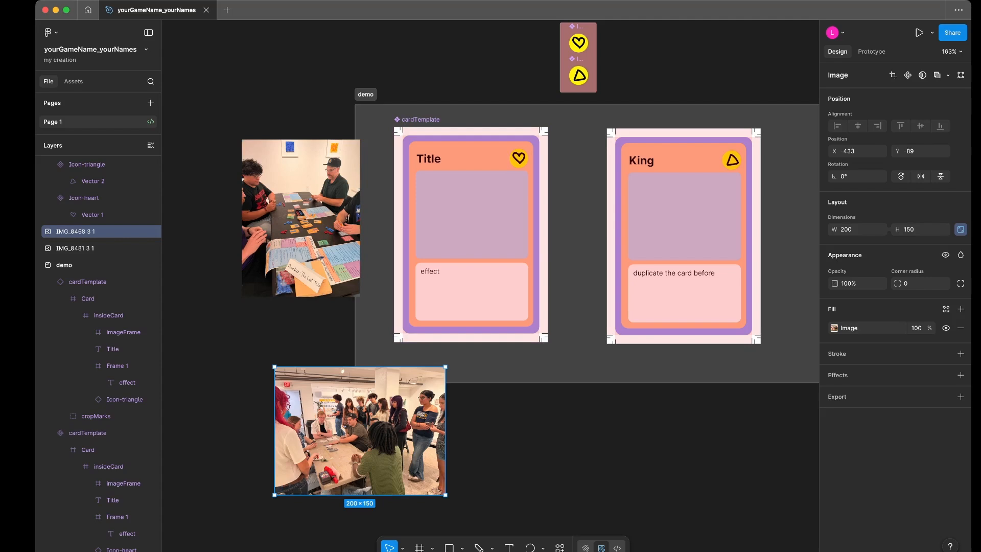
{"action": "left_click", "coordinate": [471, 234]}
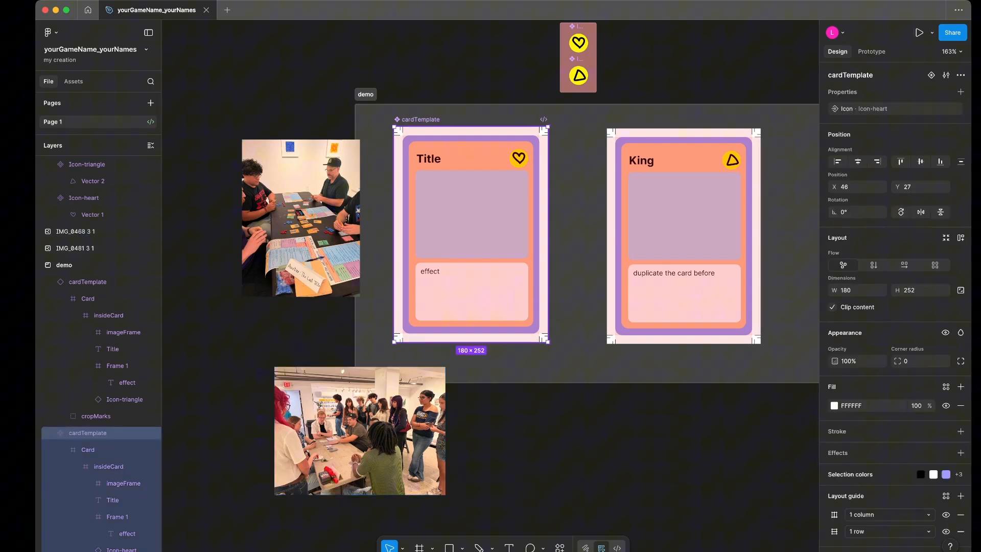
{"action": "double_click", "coordinate": [470, 234]}
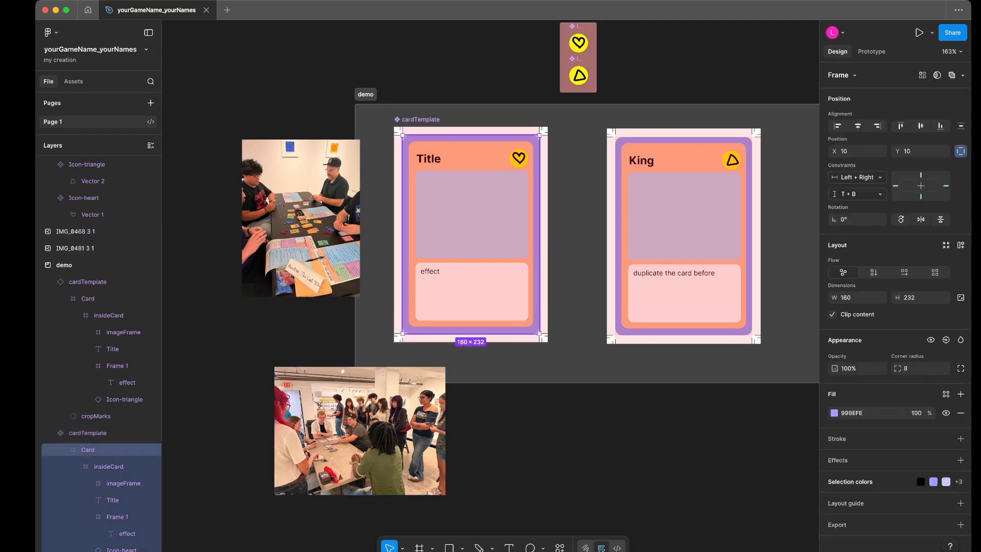
{"action": "scroll", "coordinate": [118, 467], "scroll_direction": "down", "scroll_amount": 2}
{"action": "left_click", "coordinate": [118, 479]}
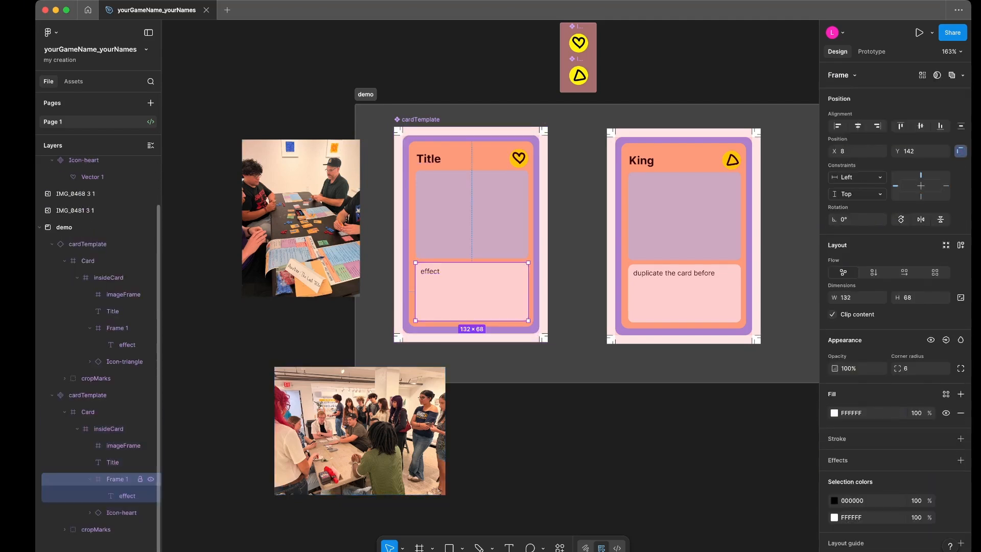
{"action": "double_click", "coordinate": [118, 479]}
{"action": "type", "text": "text"}
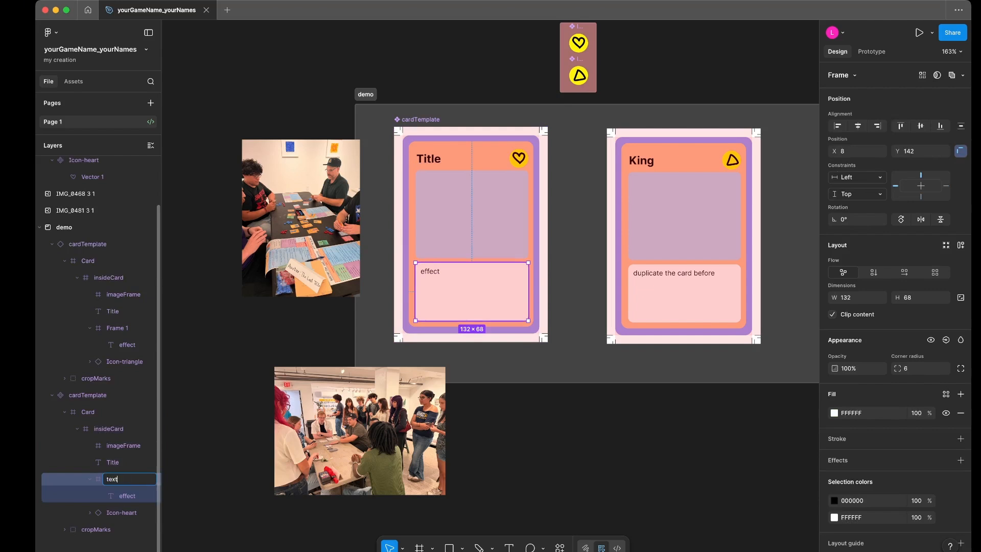
{"action": "key", "text": "BackSpace"}
{"action": "key", "text": "BackSpace"}
{"action": "key", "text": "BackSpace"}
{"action": "type", "text": "Effex"}
{"action": "type", "text": "tText"}
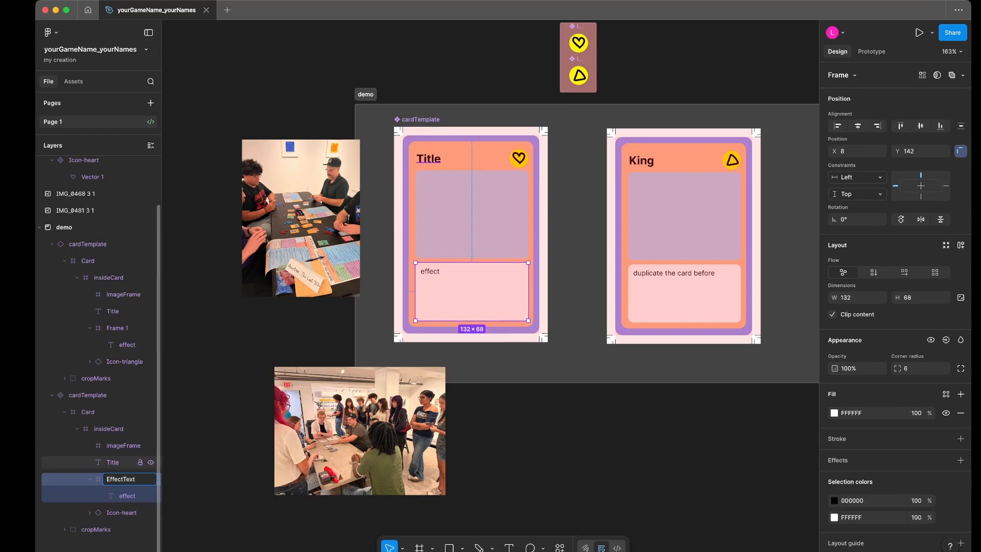
- Place the IMG_0481 3 1 photo on the main cardTemplate and nest it inside imageFrame
{"action": "left_click", "coordinate": [121, 446]}
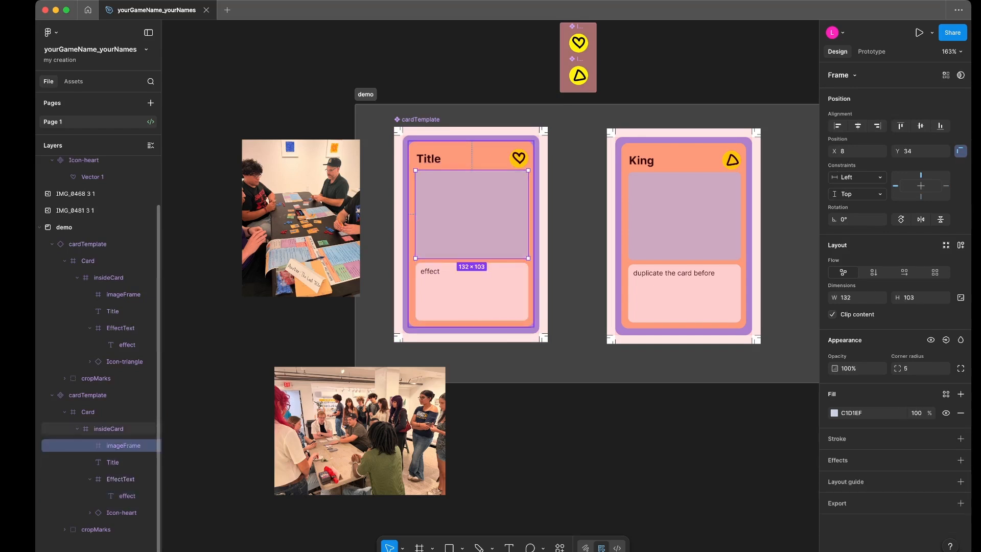
{"action": "left_click_drag", "start_coordinate": [301, 219], "coordinate": [479, 224]}
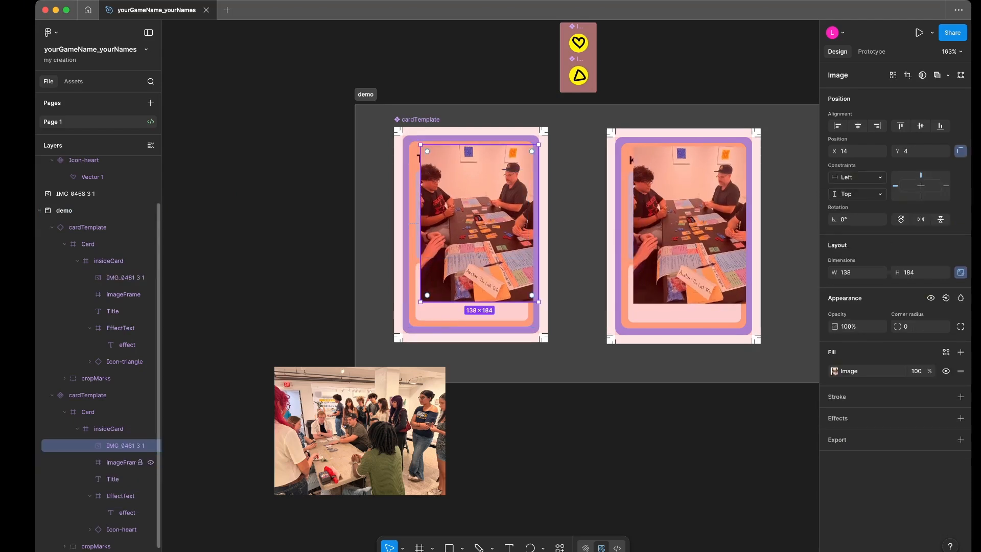
{"action": "left_click_drag", "start_coordinate": [123, 446], "coordinate": [122, 462]}
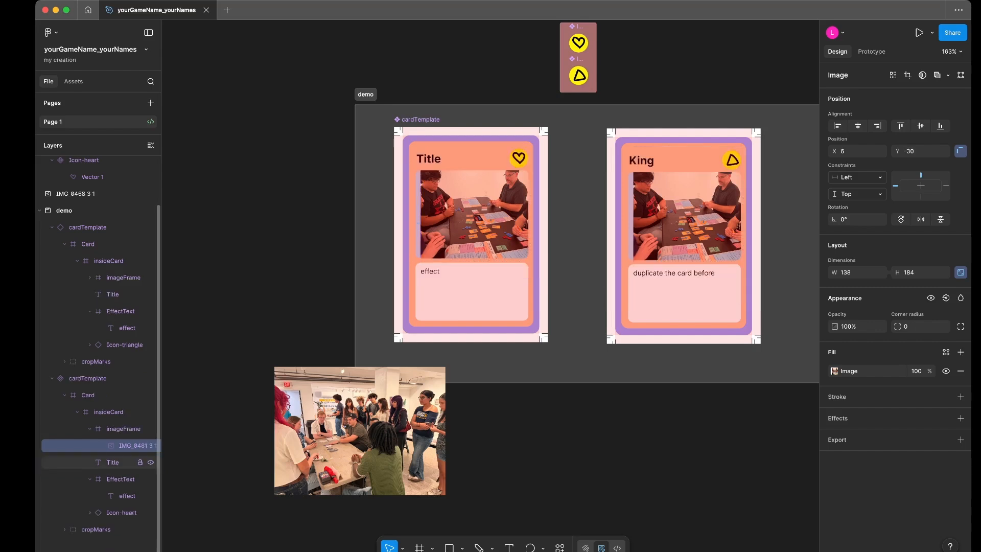
- Reposition the IMG_0481 3 1 photo inside the main card's imageFrame to about X -3, Y -19 so it covers the frame
{"action": "scroll", "coordinate": [461, 220], "scroll_direction": "up", "scroll_amount": 3}
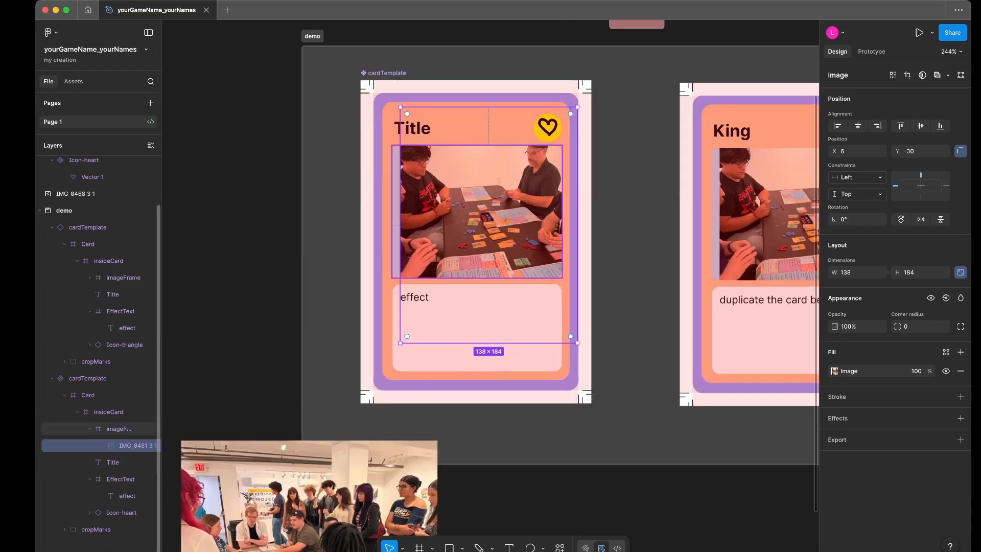
{"action": "left_click", "coordinate": [119, 428]}
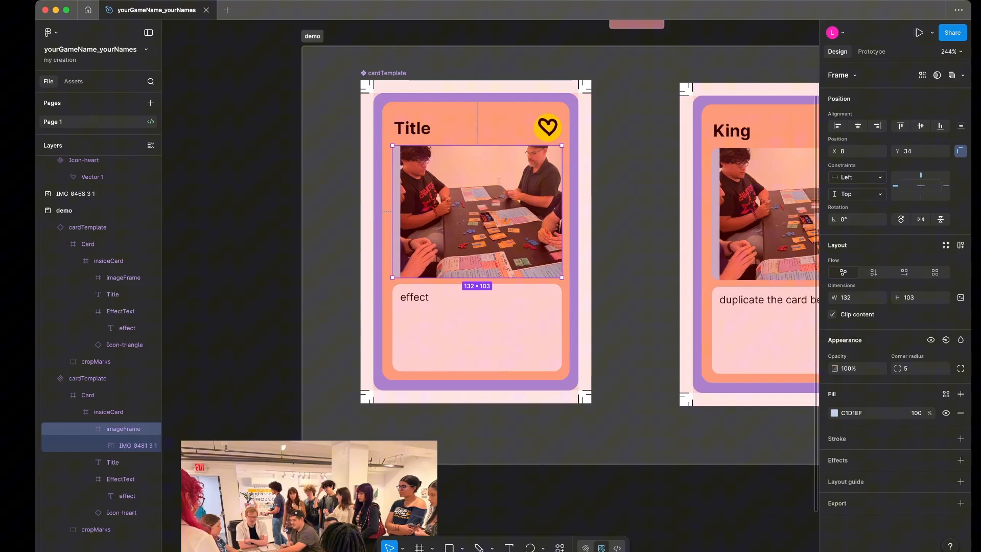
{"action": "left_click", "coordinate": [128, 445]}
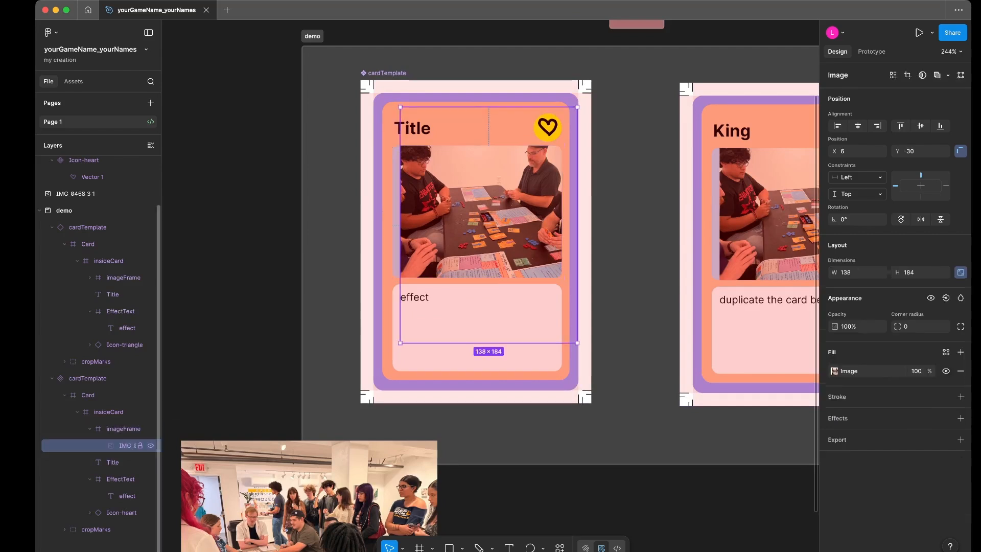
{"action": "left_click_drag", "start_coordinate": [477, 214], "coordinate": [466, 229]}
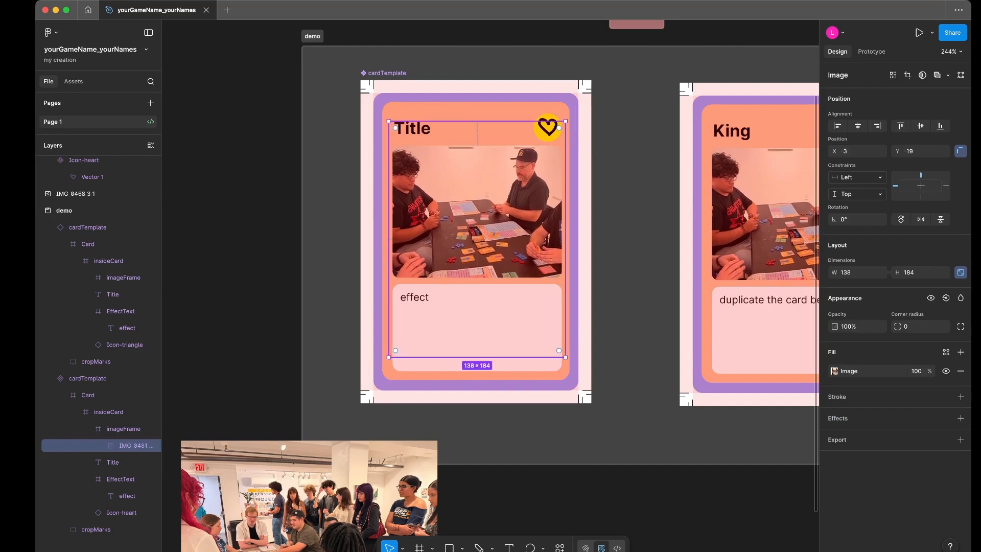
- Expand imageFrame inside the King card instance's layers and select its IMG_0481 3 1 photo
{"action": "scroll", "coordinate": [465, 228], "scroll_direction": "down", "scroll_amount": 3}
{"action": "scroll", "coordinate": [465, 229], "scroll_direction": "right", "scroll_amount": 2}
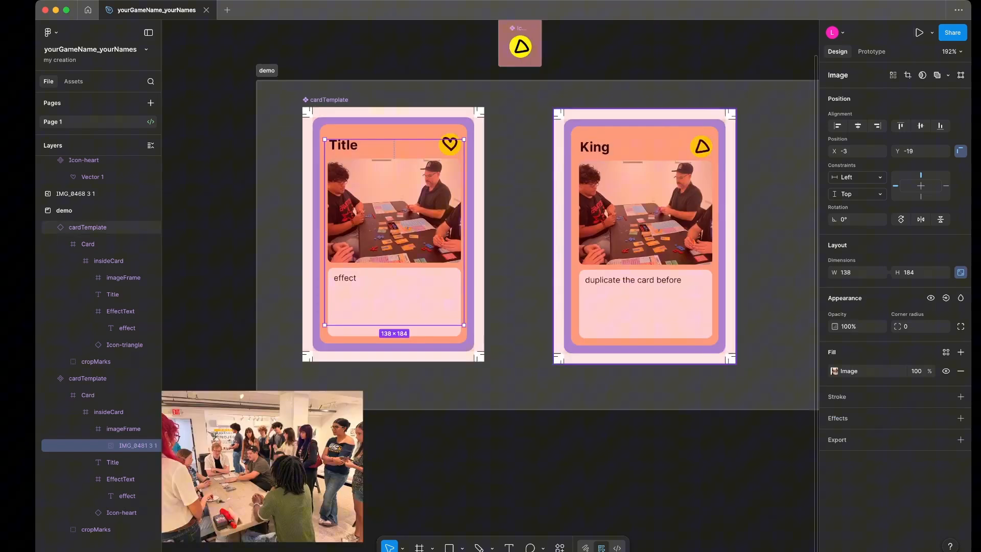
{"action": "left_click", "coordinate": [644, 229]}
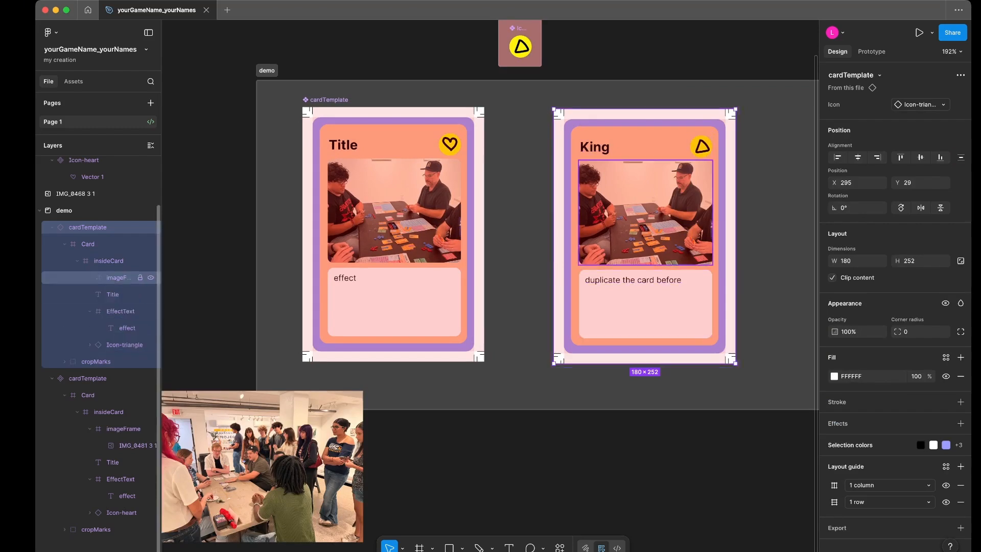
{"action": "left_click", "coordinate": [90, 277]}
{"action": "left_click", "coordinate": [125, 294]}
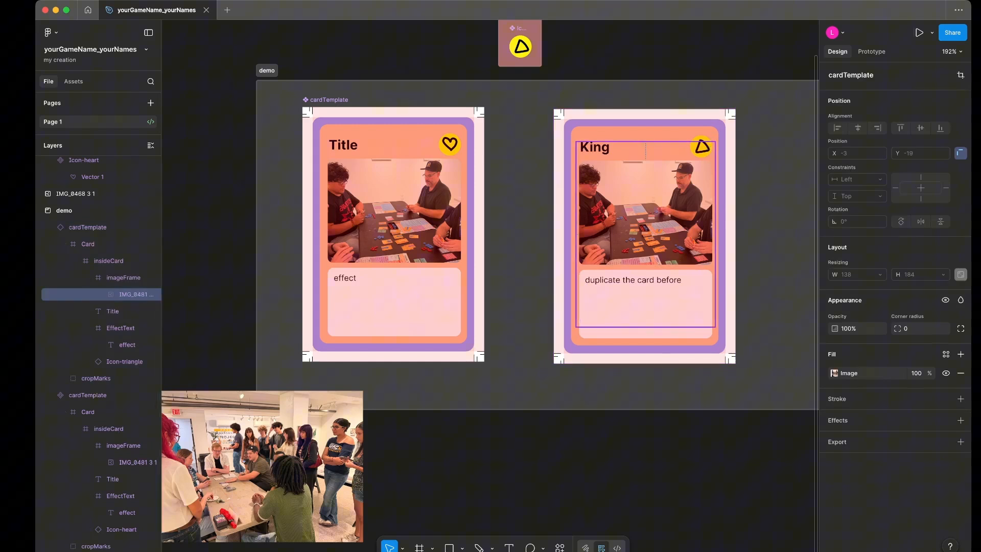
- Try to reposition the IMG_0481 3 1 photo within the King card's imageFrame
{"action": "mouse_move", "coordinate": [645, 212]}
{"action": "left_mouse_down"}
{"action": "mouse_move", "coordinate": [657, 213]}
{"action": "mouse_move", "coordinate": [638, 210]}
{"action": "left_mouse_up"}
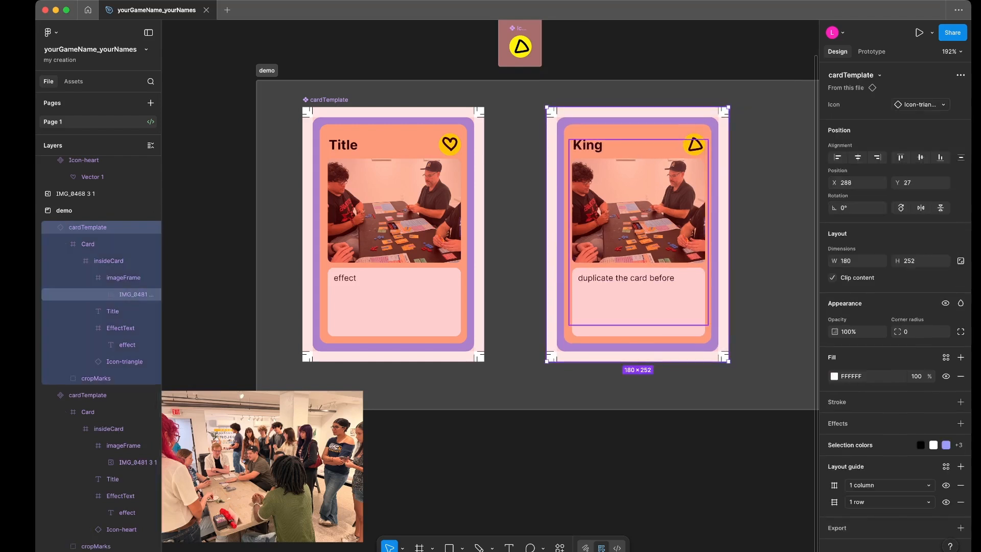
{"action": "key", "text": "ctrl+z"}
{"action": "left_click", "coordinate": [834, 374]}
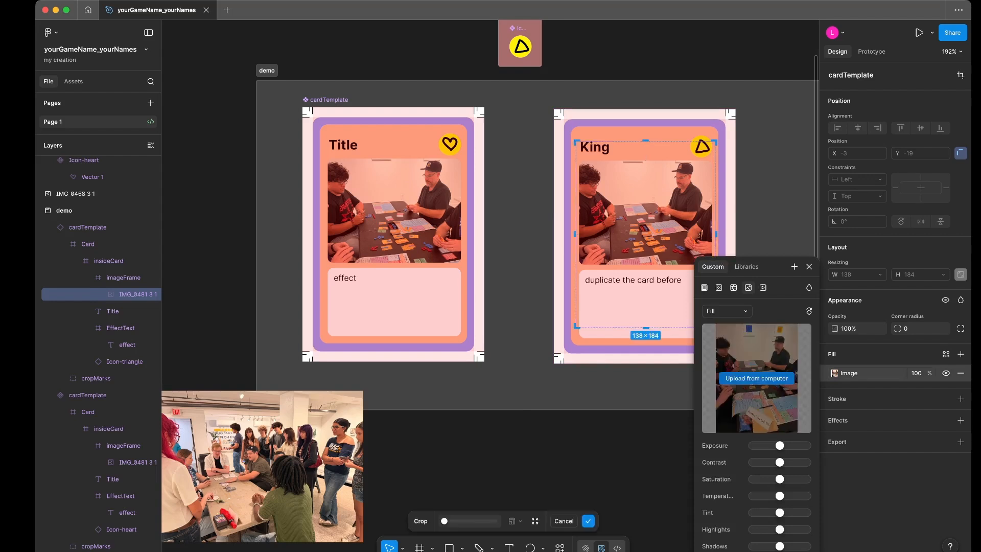
{"action": "left_click", "coordinate": [756, 378]}
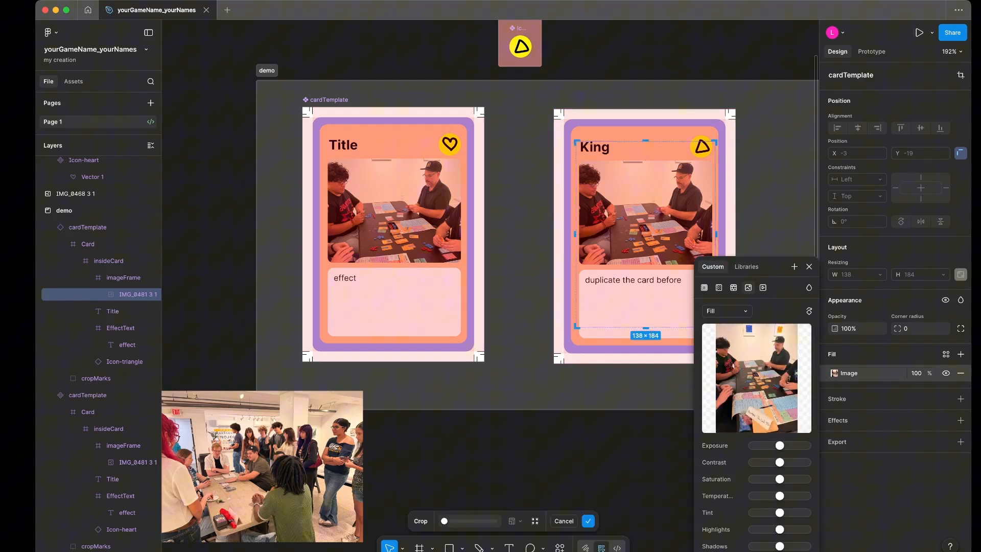
{"action": "left_click_drag", "start_coordinate": [645, 220], "coordinate": [645, 236]}
{"action": "key", "text": "super+z"}
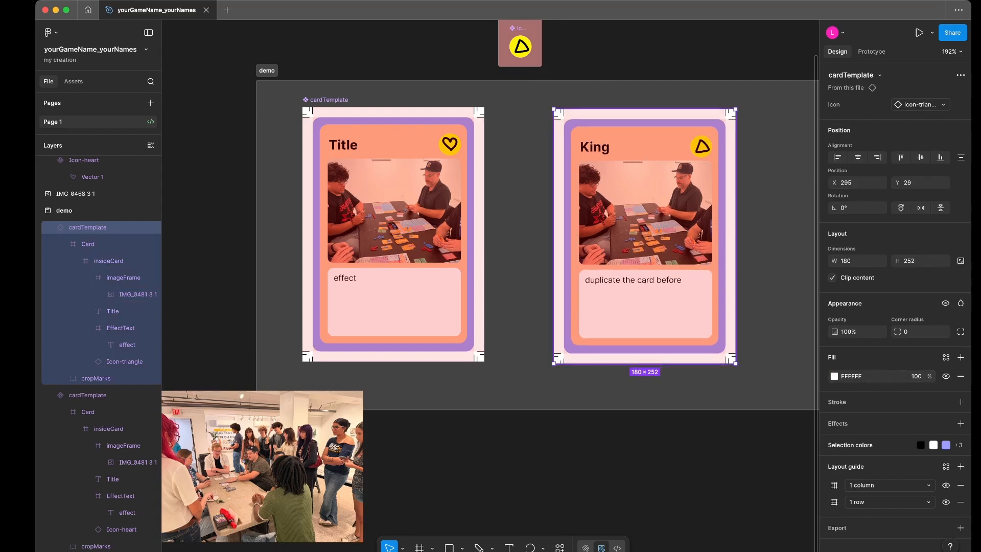
- Replace the image fill of the King card's IMG_0481 3 1 layer with the yellow game-box picture from the computer
{"action": "left_click", "coordinate": [128, 294]}
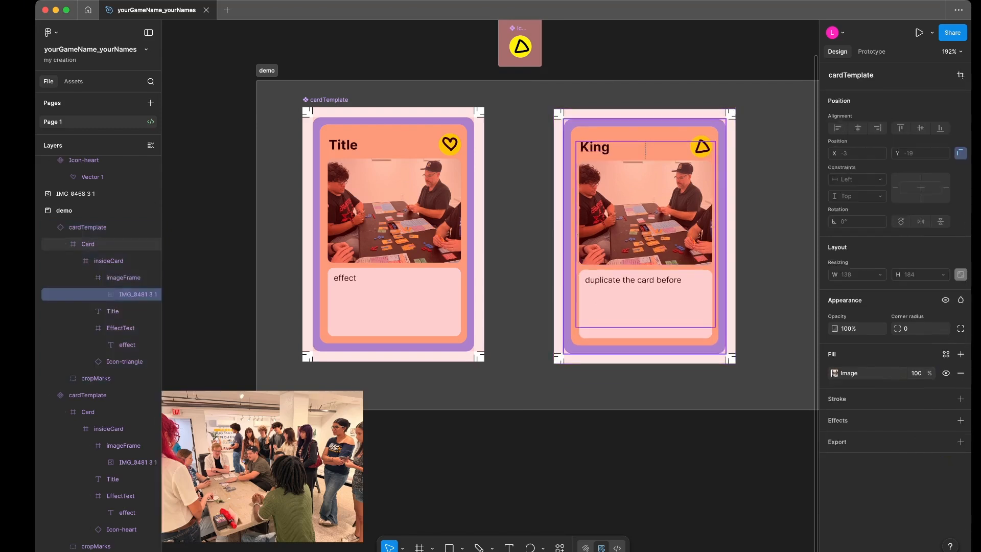
{"action": "key", "text": "Return"}
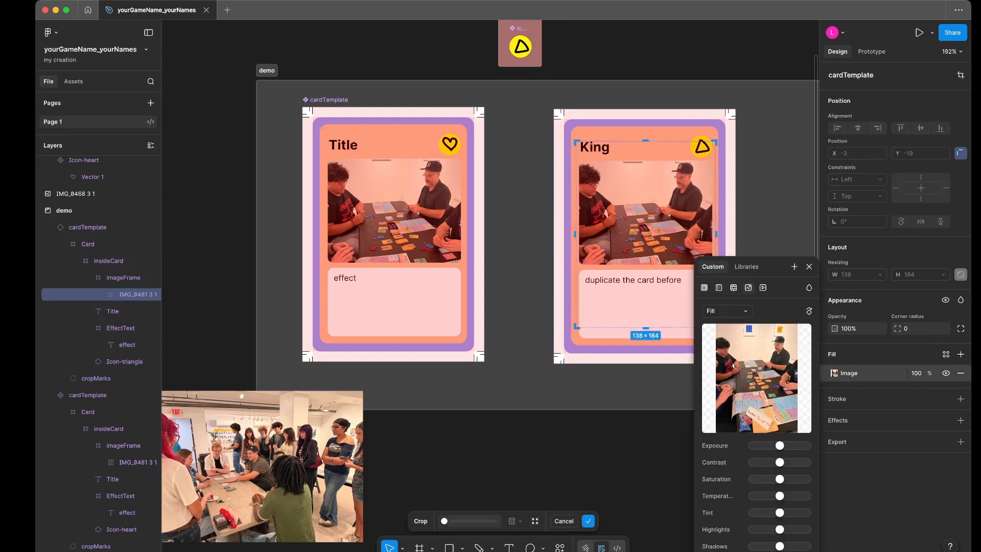
{"action": "mouse_move", "coordinate": [756, 378]}
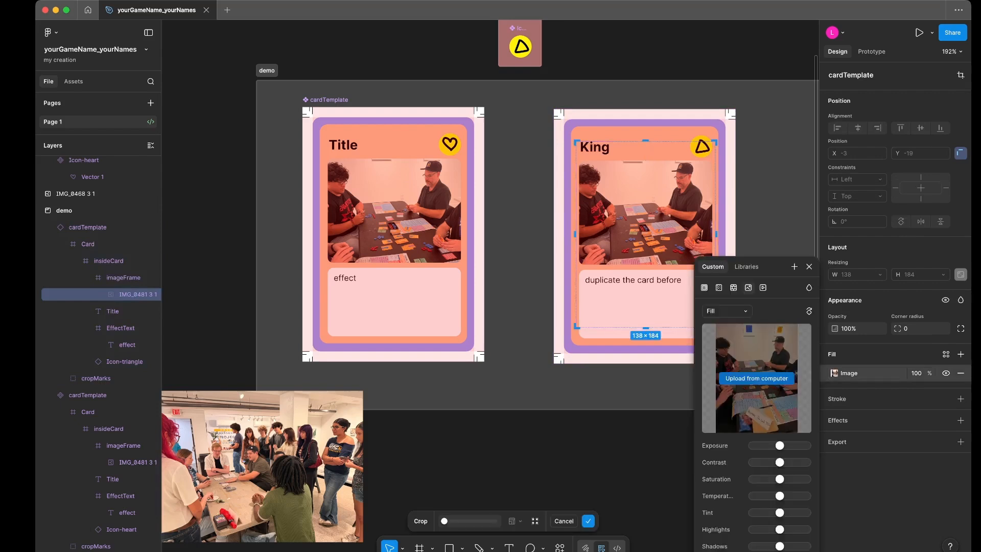
{"action": "left_click", "coordinate": [756, 378]}
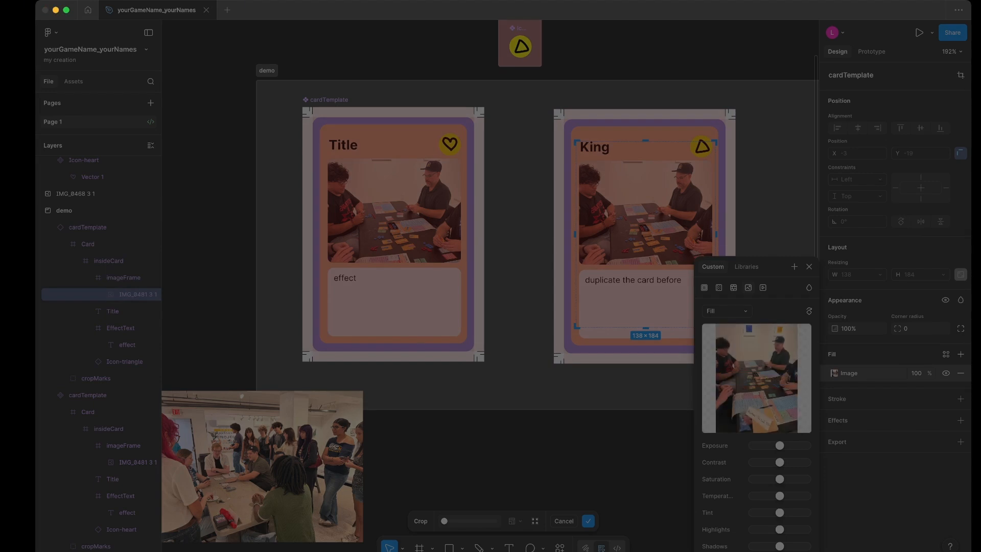
{"action": "key", "text": "Return"}
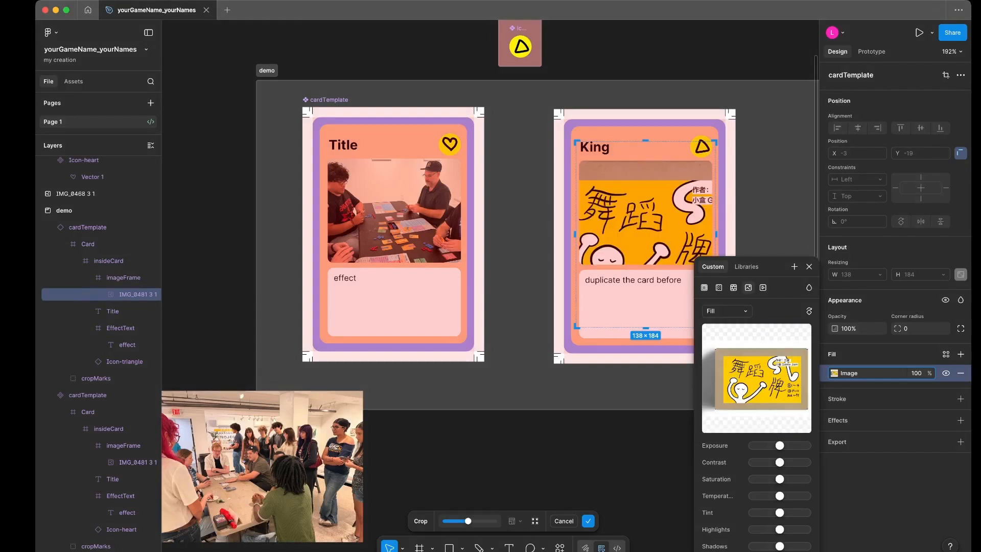
- Shift the crop of the yellow game-box picture so its yellow artwork fills the King card's image frame
{"action": "left_click_drag", "start_coordinate": [645, 225], "coordinate": [636, 206]}
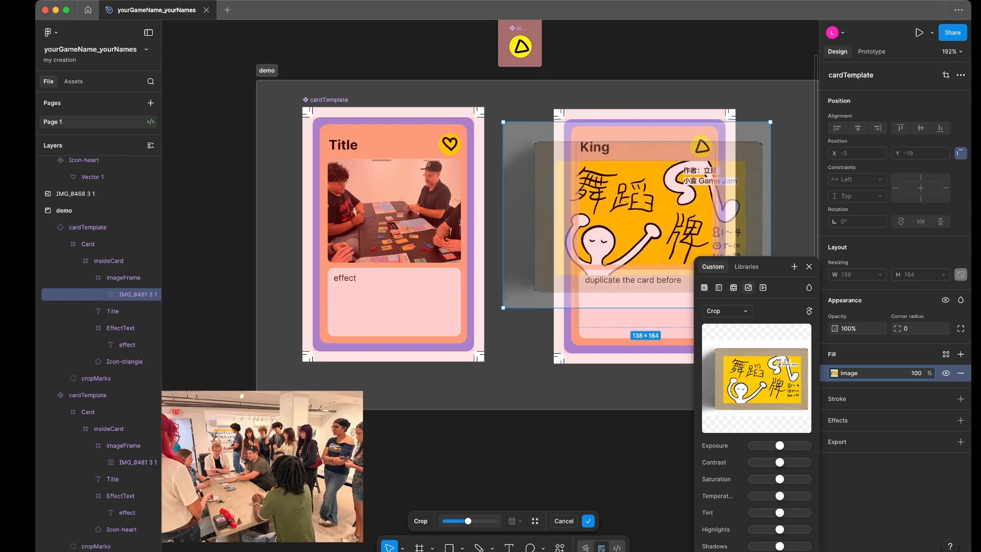
{"action": "left_click_drag", "start_coordinate": [636, 205], "coordinate": [639, 201]}
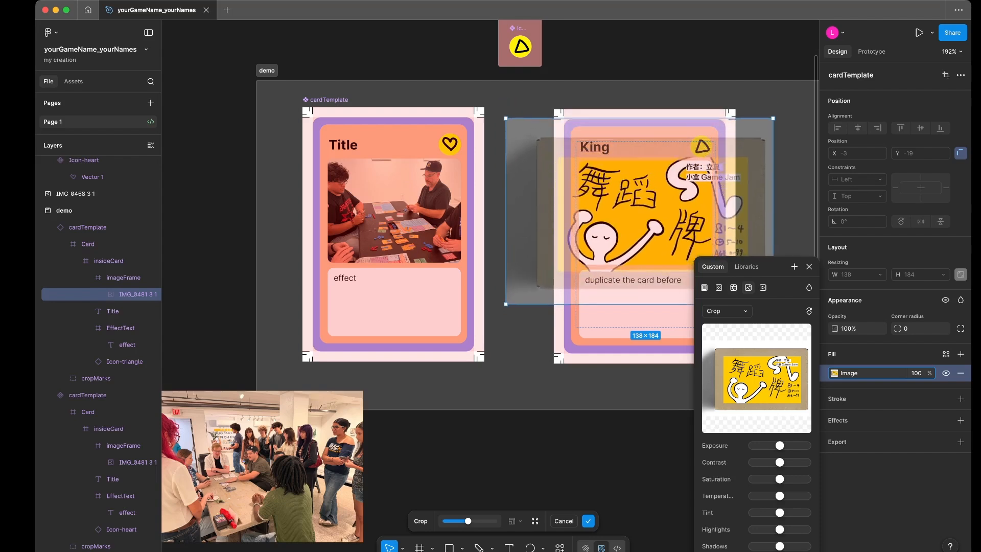
{"action": "scroll", "coordinate": [639, 201], "scroll_direction": "right", "scroll_amount": 2}
{"action": "key", "text": "Return"}
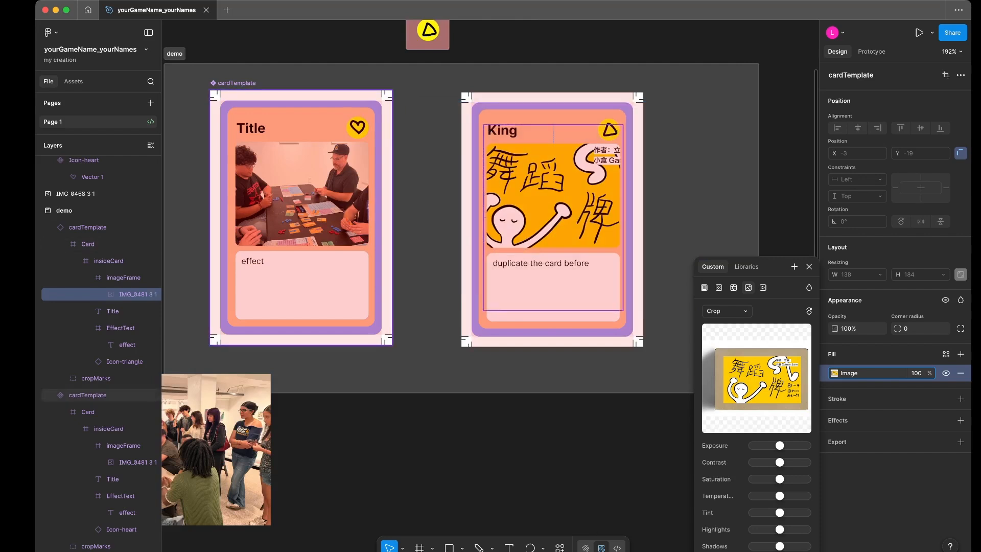
{"action": "scroll", "coordinate": [481, 286], "scroll_direction": "left", "scroll_amount": 3}
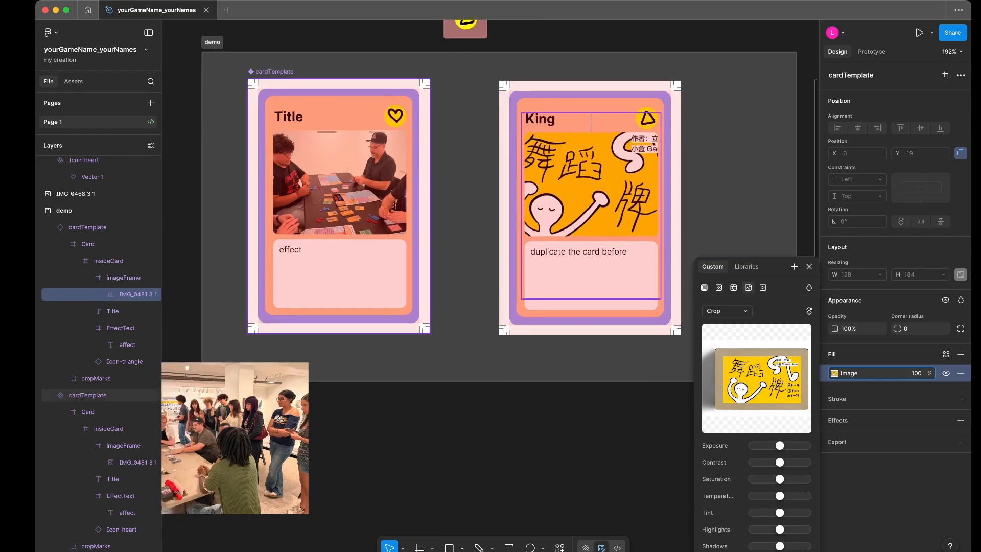
{"action": "scroll", "coordinate": [480, 286], "scroll_direction": "left", "scroll_amount": 3}
{"action": "scroll", "coordinate": [480, 286], "scroll_direction": "up", "scroll_amount": 1}
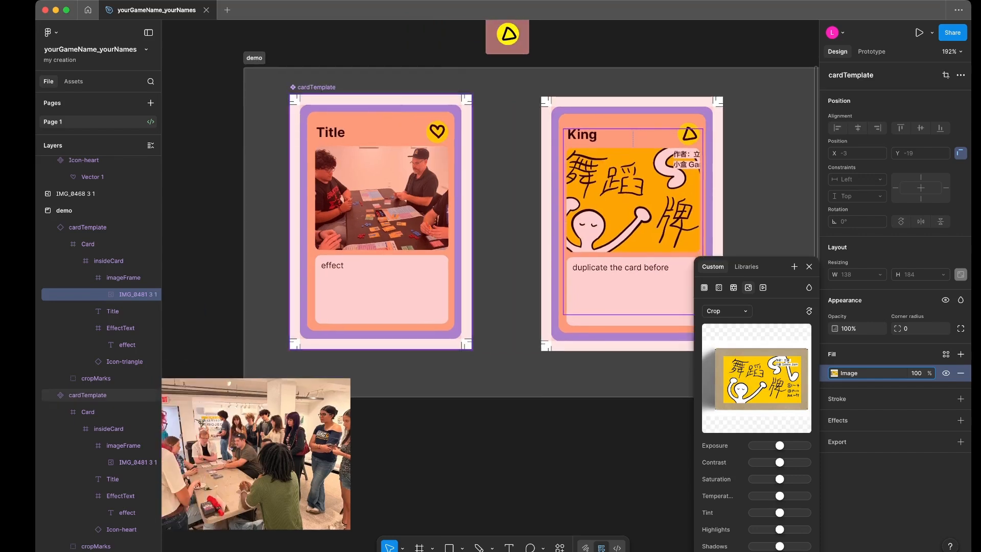
{"action": "left_click", "coordinate": [381, 221]}
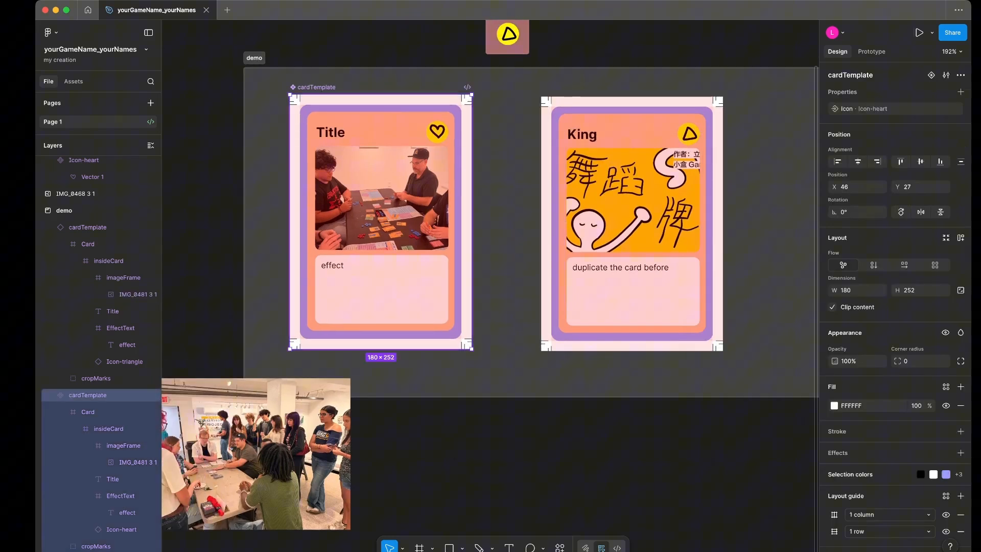
{"action": "scroll", "coordinate": [480, 286], "scroll_direction": "left", "scroll_amount": 3}
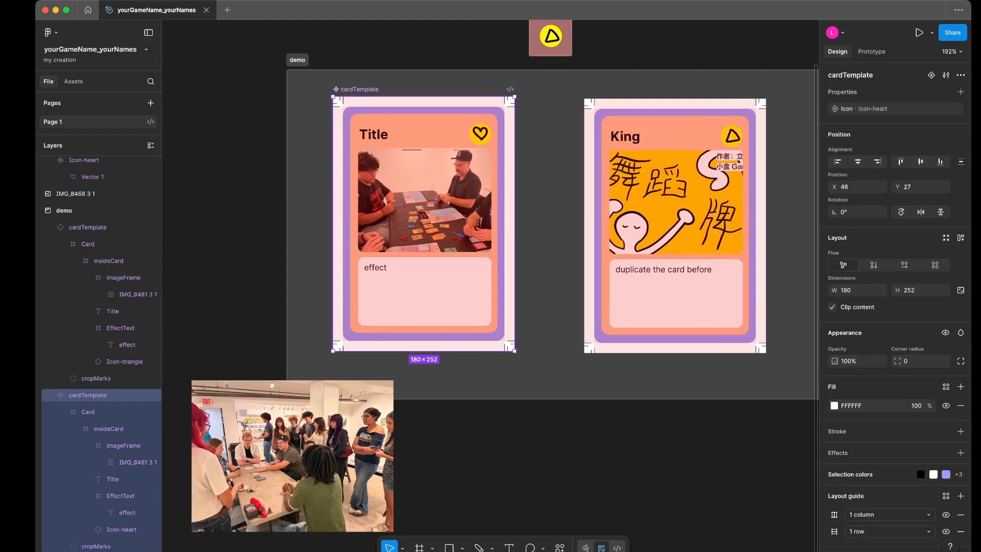
{"action": "left_click", "coordinate": [675, 226]}
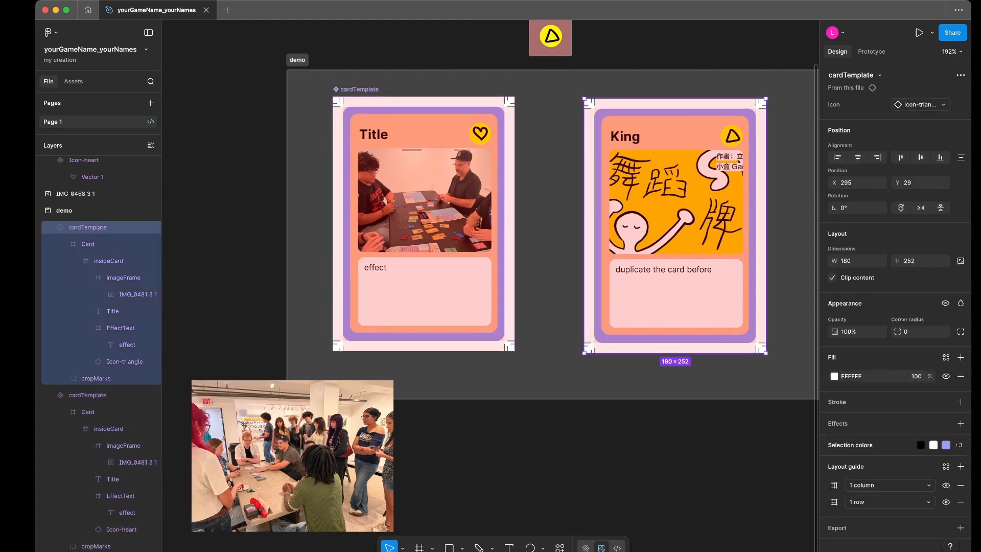
- Duplicate the Card frame inside the main cardTemplate component and rename the copy as Back
{"action": "scroll", "coordinate": [377, 167], "scroll_direction": "up", "scroll_amount": 5}
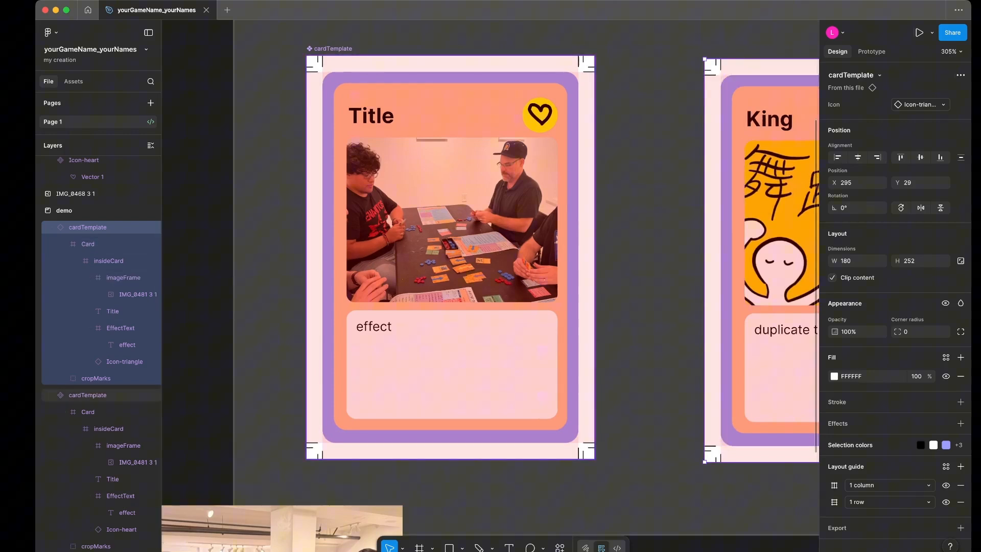
{"action": "left_click", "coordinate": [87, 395]}
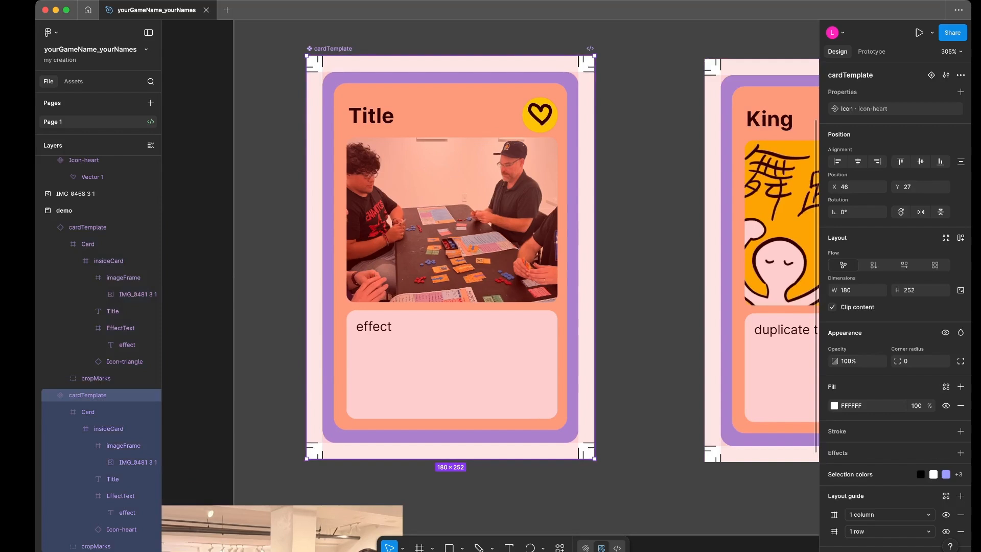
{"action": "left_click", "coordinate": [77, 429]}
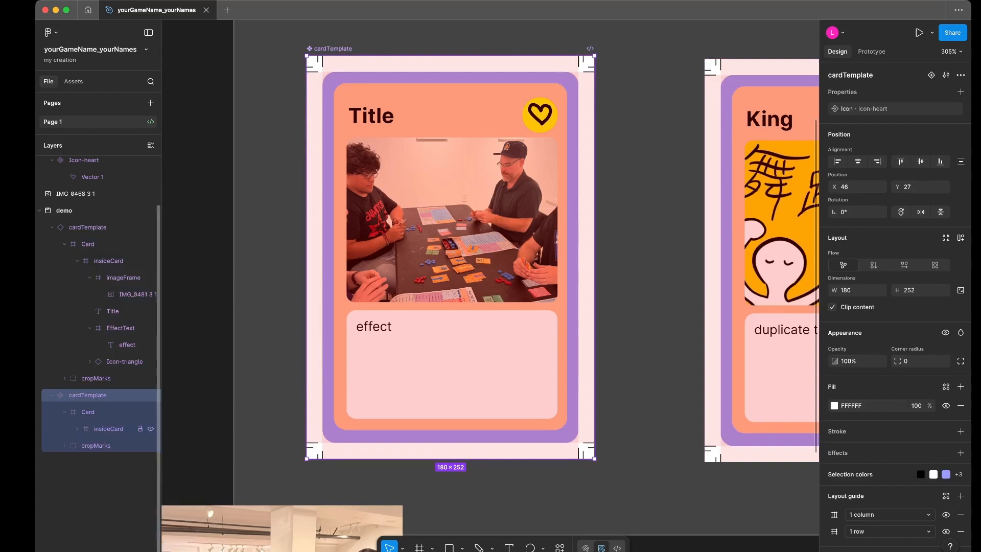
{"action": "left_click", "coordinate": [88, 411]}
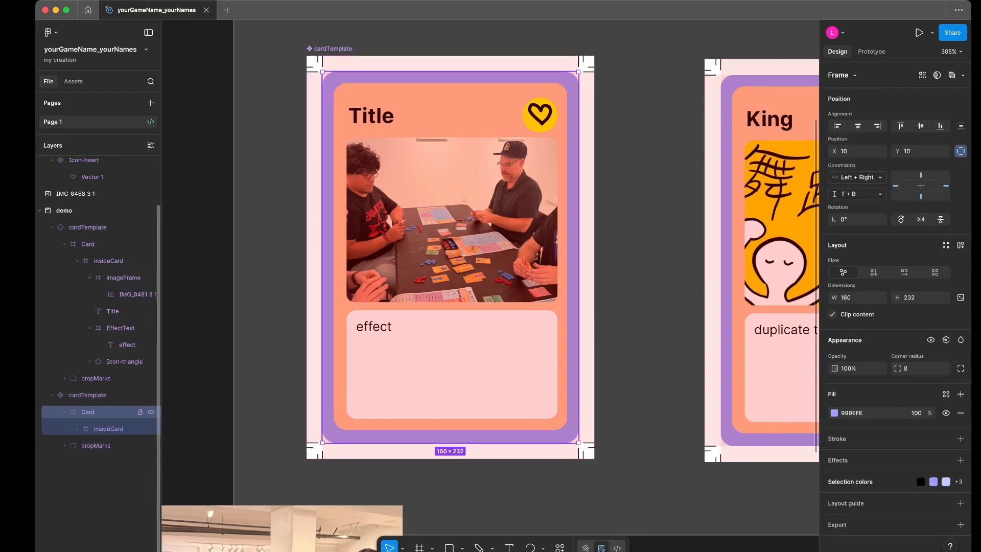
{"action": "left_click", "coordinate": [65, 412]}
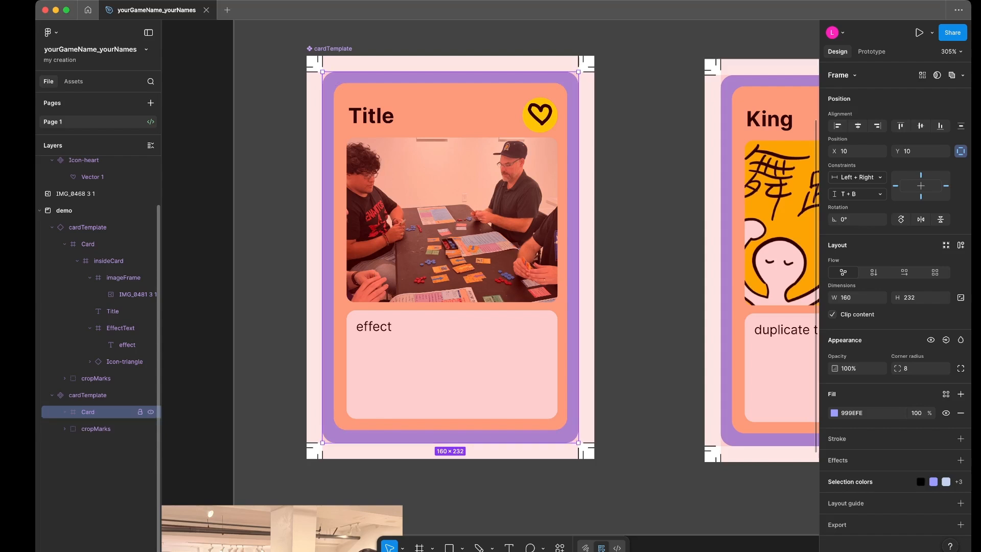
{"action": "key", "text": "super+d"}
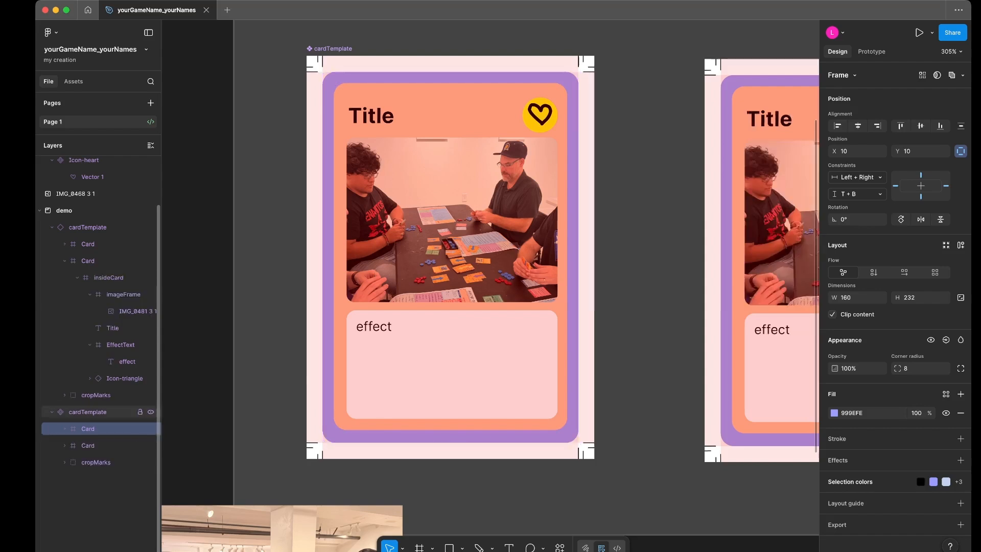
{"action": "key", "text": "super+r"}
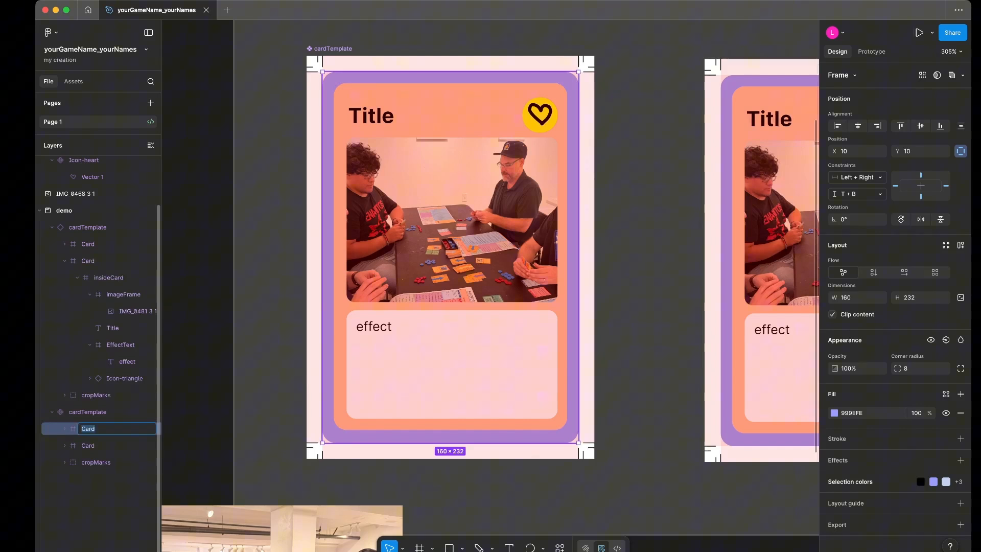
{"action": "type", "text": "Back"}
{"action": "key", "text": "Return"}
{"action": "key", "text": "Return"}
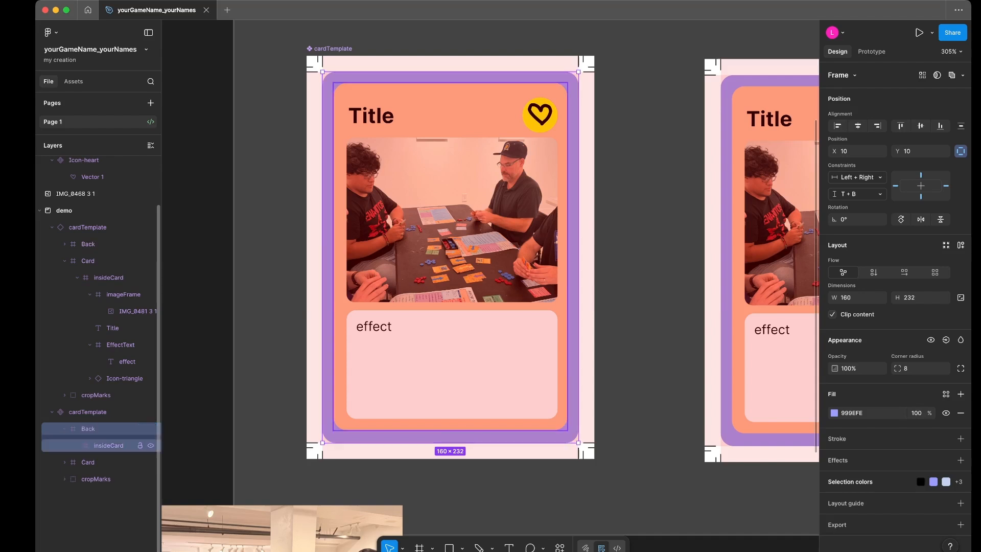
- Delete imageFrame, Title, EffectText and Icon-heart from the insideCard frame of Back
{"action": "left_click", "coordinate": [77, 445]}
{"action": "left_click", "coordinate": [123, 462]}
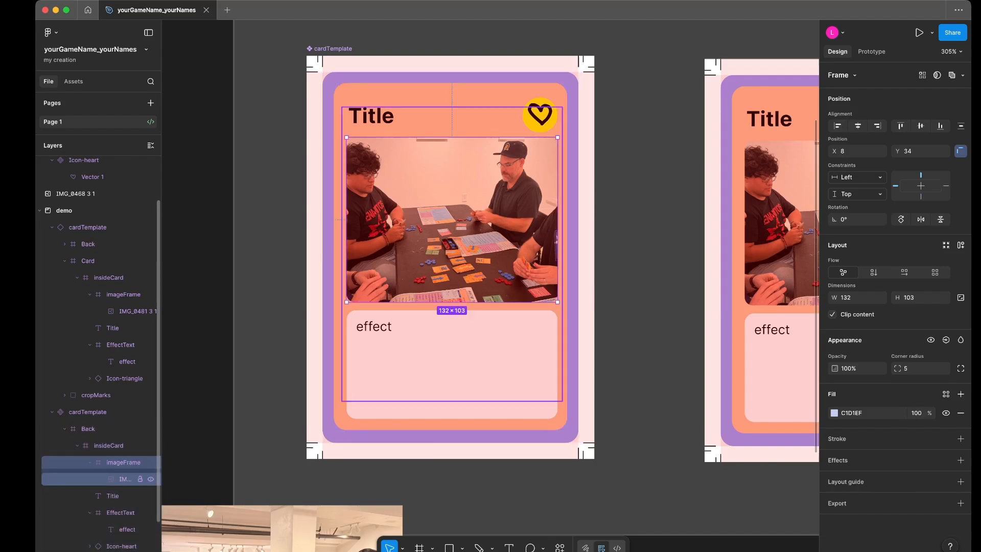
{"action": "scroll", "coordinate": [103, 480], "scroll_direction": "down", "scroll_amount": 3}
{"action": "left_click", "coordinate": [123, 496], "text": "shift"}
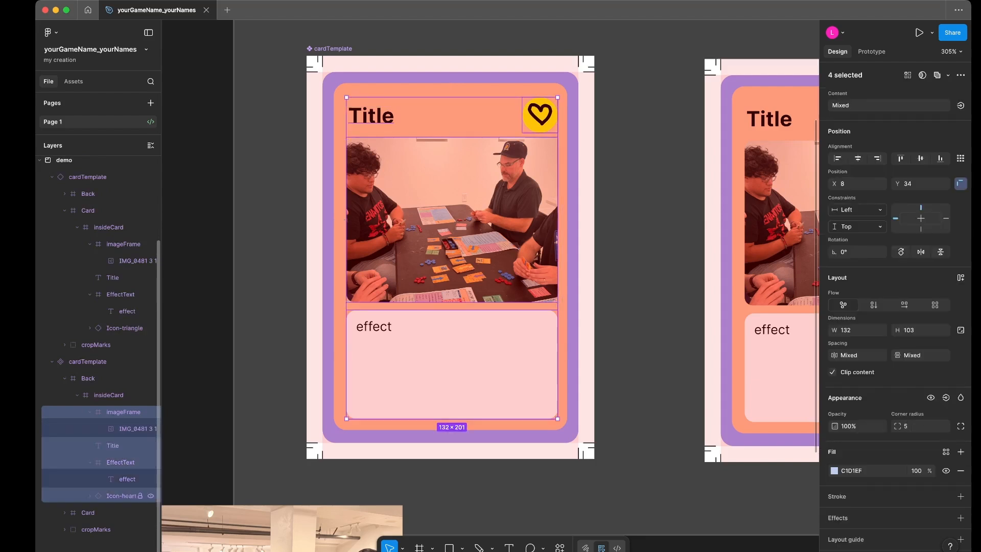
{"action": "key", "text": "Delete"}
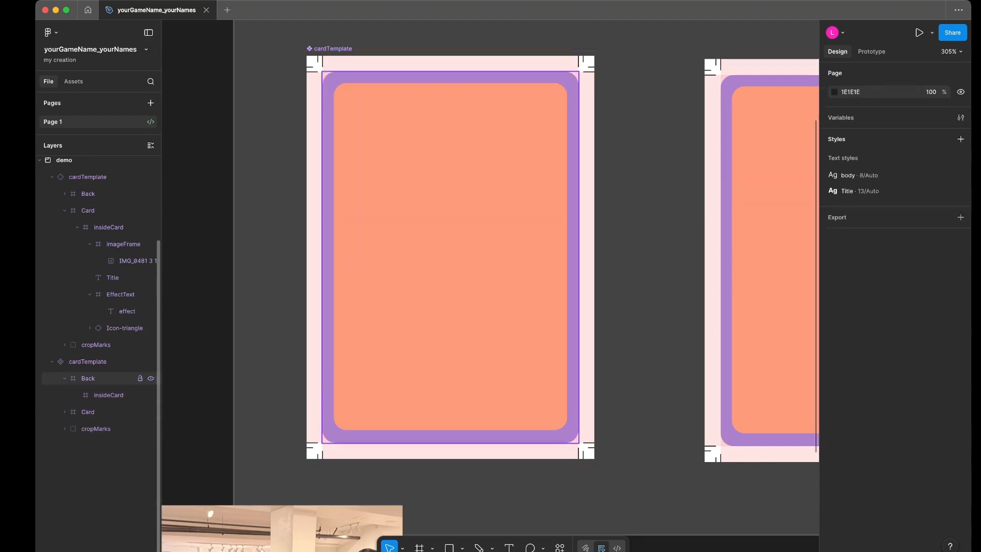
- Change the fill of the main cardTemplate's Back frame to a very dark maroon
{"action": "left_click", "coordinate": [88, 378]}
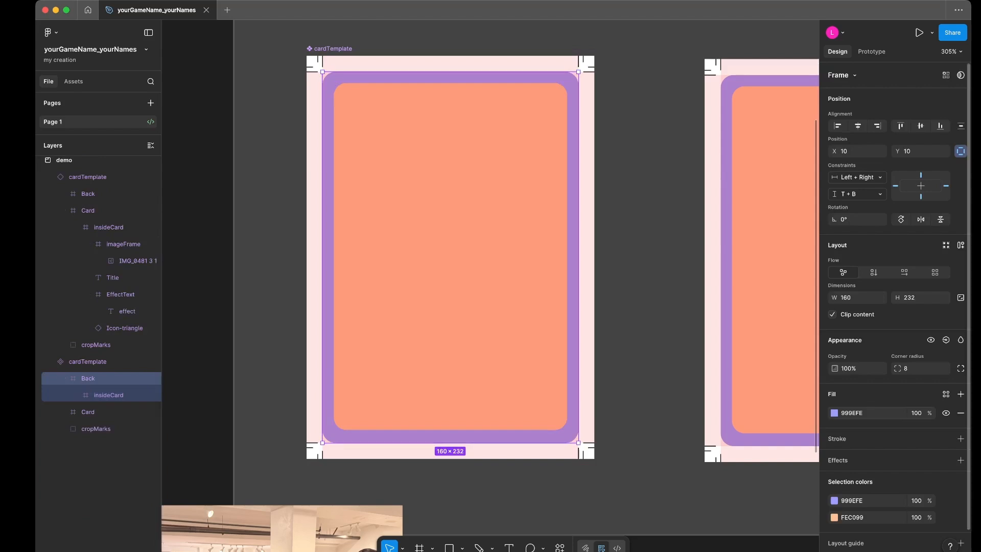
{"action": "left_click", "coordinate": [835, 412]}
{"action": "left_click_drag", "start_coordinate": [766, 392], "coordinate": [744, 440]}
- Set the fill of the insideCard frame within Back to the dark purple 5C0E63
{"action": "left_click", "coordinate": [108, 395]}
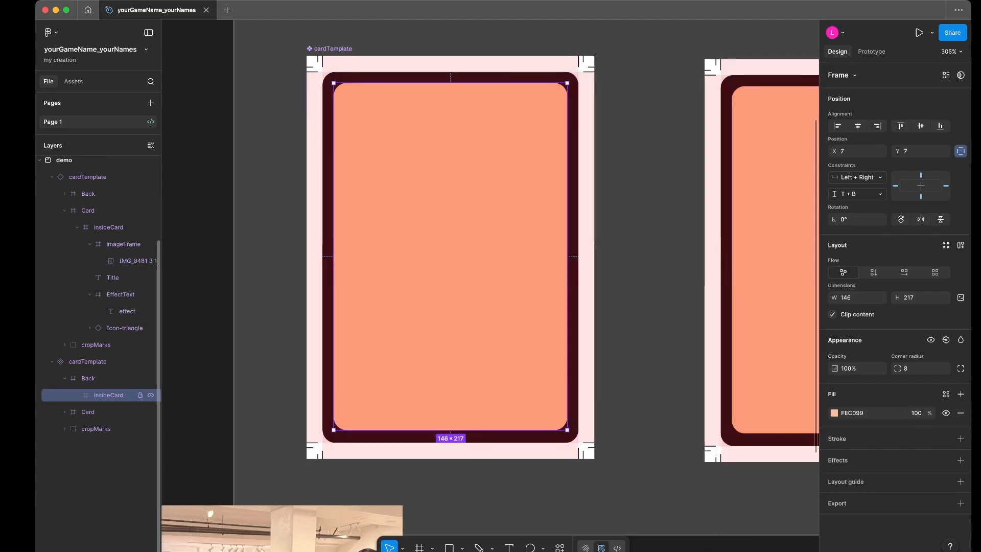
{"action": "left_click", "coordinate": [835, 412]}
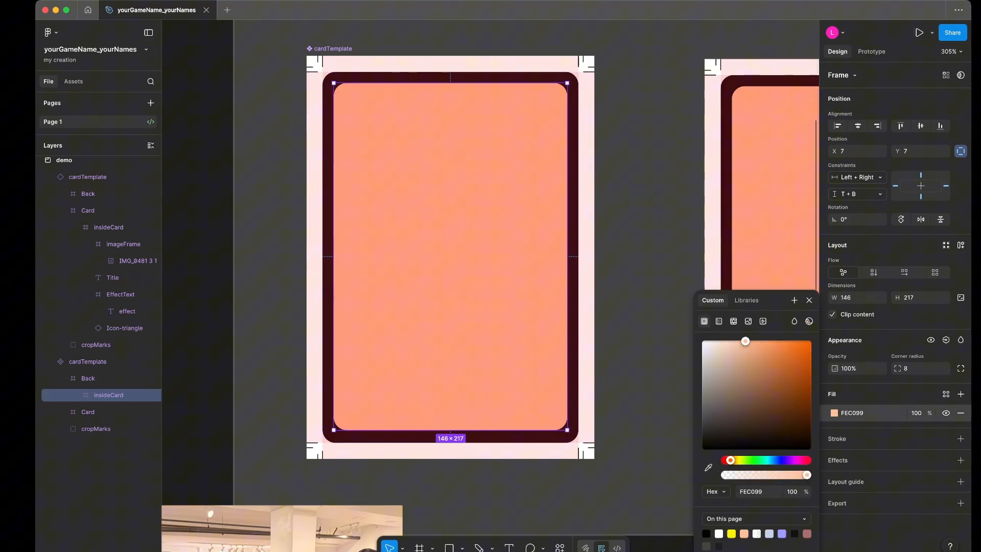
{"action": "left_click", "coordinate": [793, 460]}
{"action": "left_click", "coordinate": [797, 408]}
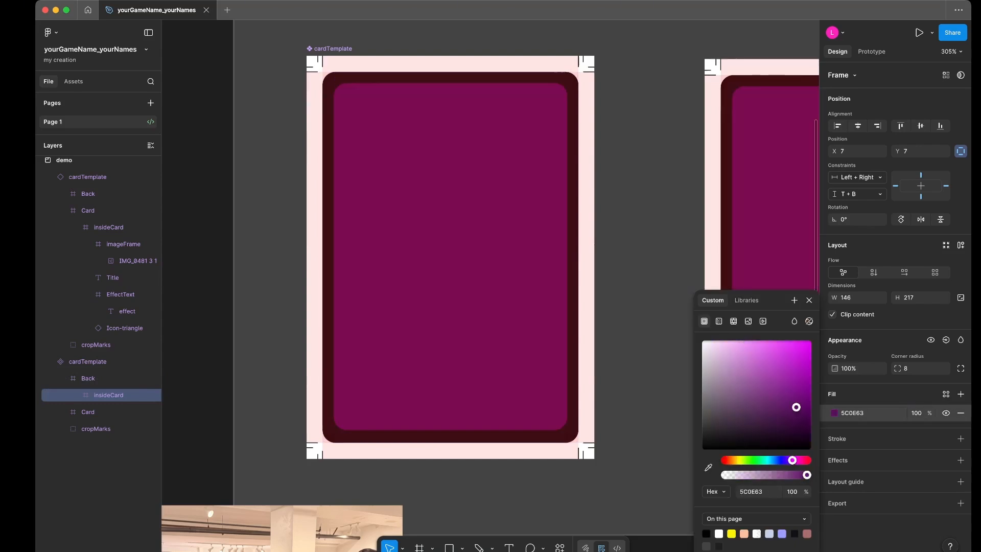
- Set the fill of Back's insideCard frame to 47074D and add a text box about 90 by 143 inside it reading Back
{"action": "left_click_drag", "start_coordinate": [797, 407], "coordinate": [801, 416]}
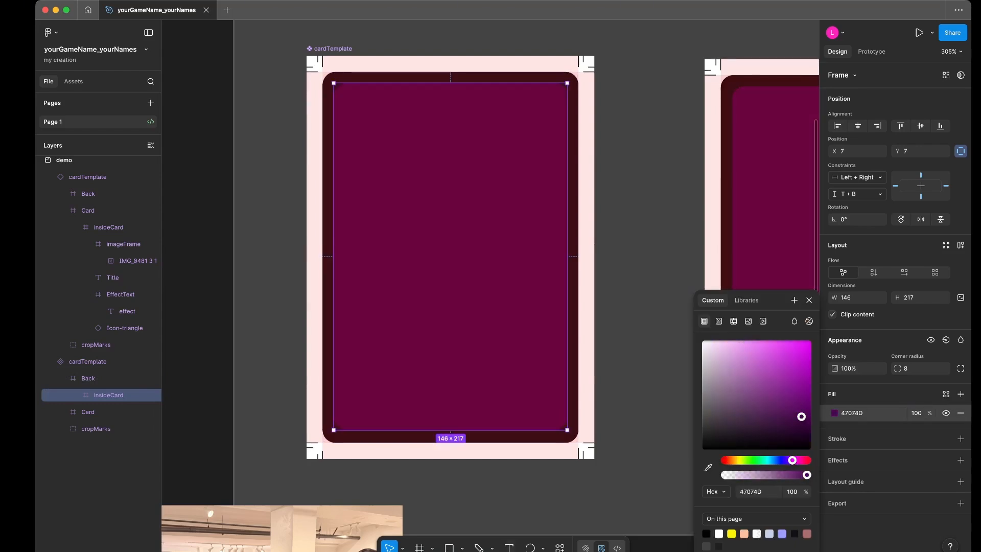
{"action": "key", "text": "t"}
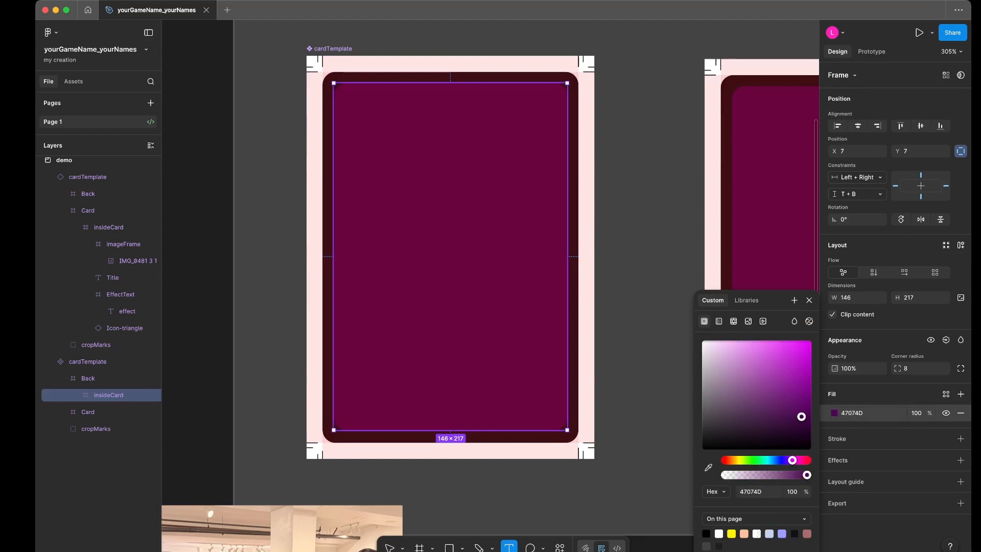
{"action": "left_click_drag", "start_coordinate": [377, 147], "coordinate": [520, 375]}
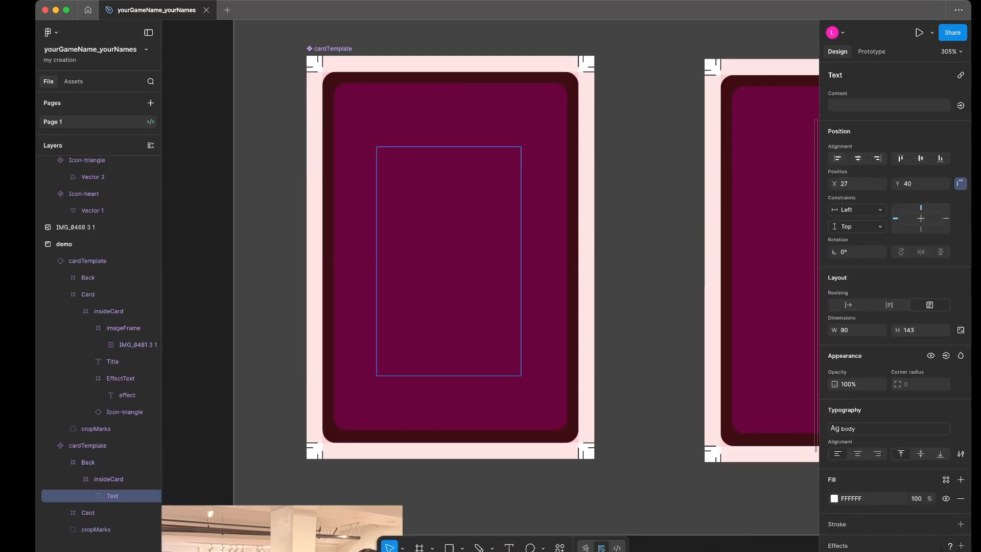
{"action": "type", "text": "Back"}
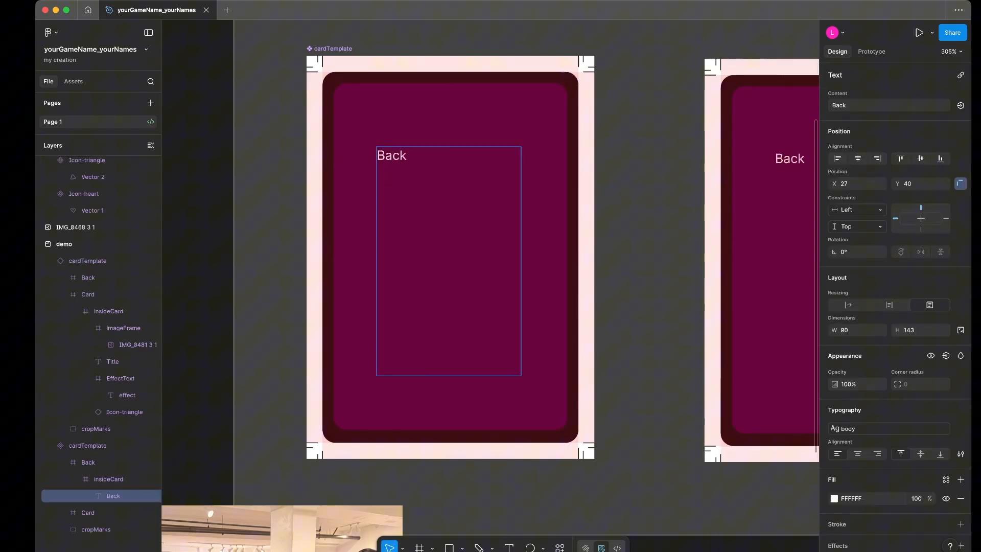
- Detach the body style from the Back text and set it to Inter Black at size 36
{"action": "key", "text": "super+a"}
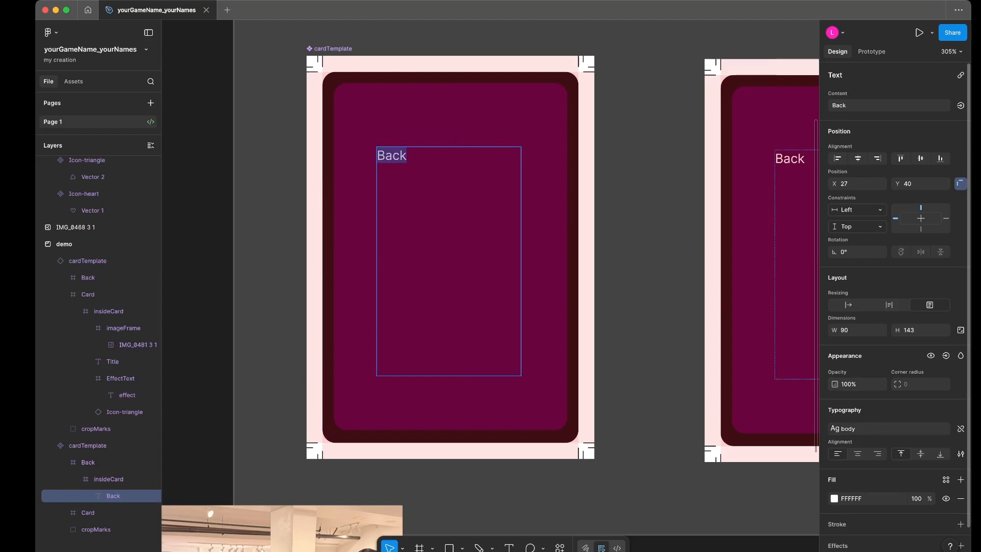
{"action": "left_click", "coordinate": [961, 428]}
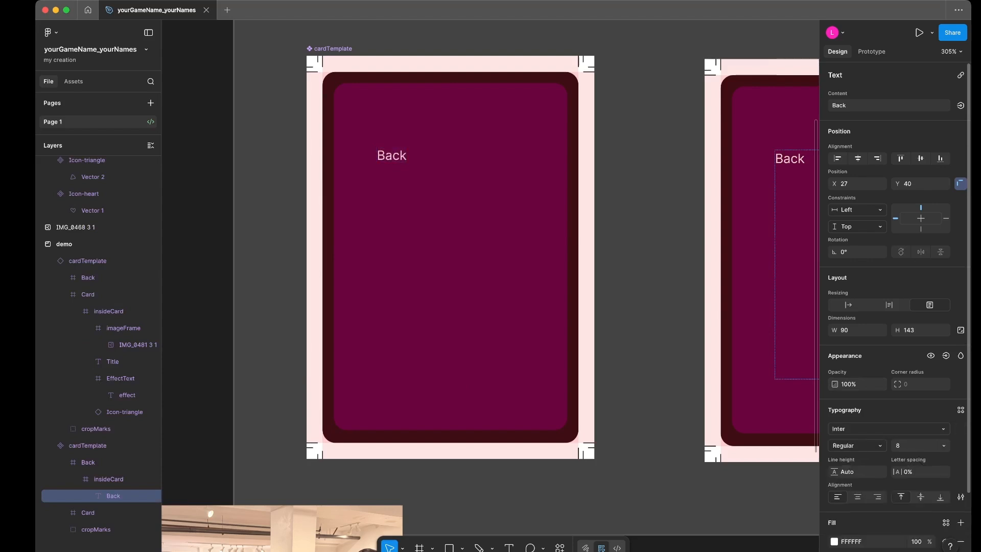
{"action": "left_click", "coordinate": [943, 445]}
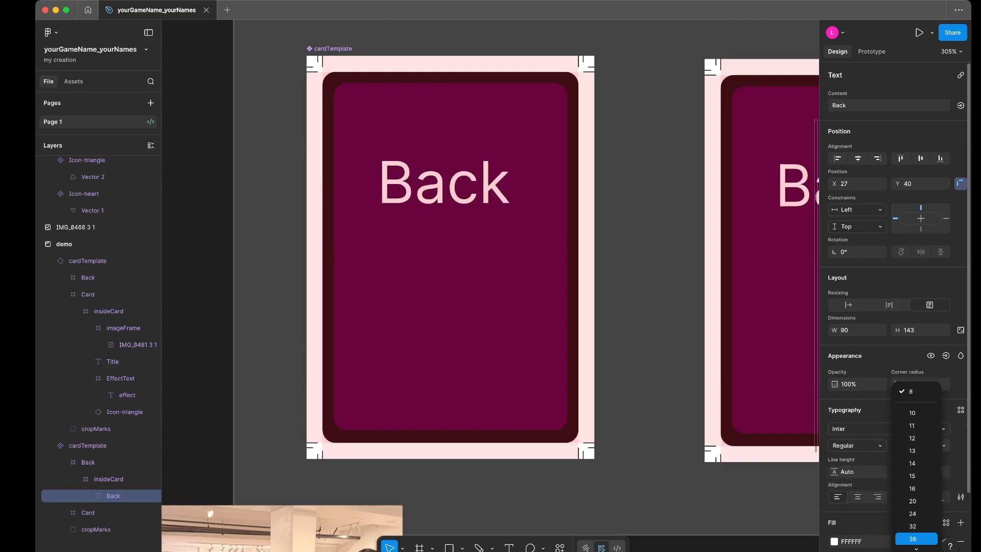
{"action": "left_click", "coordinate": [915, 539]}
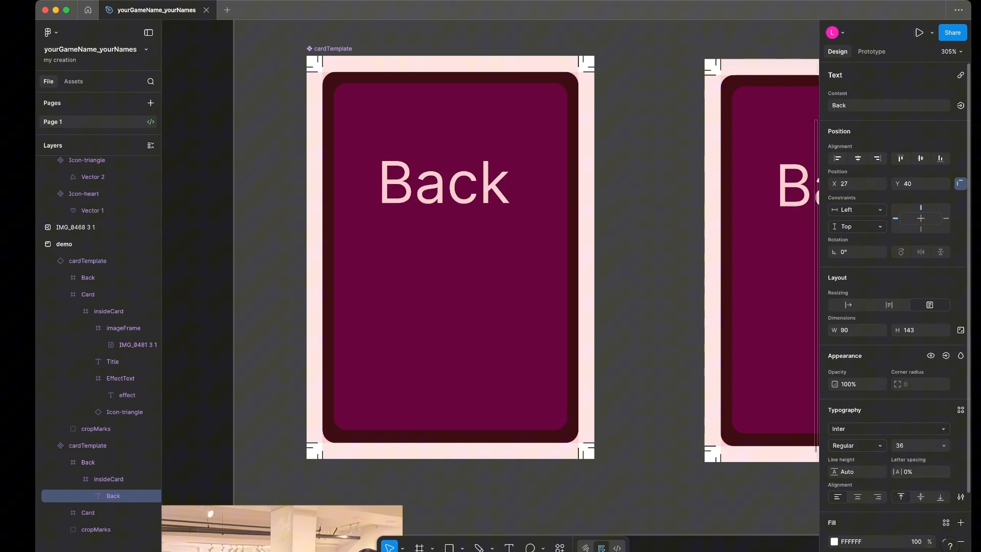
{"action": "left_click", "coordinate": [857, 445]}
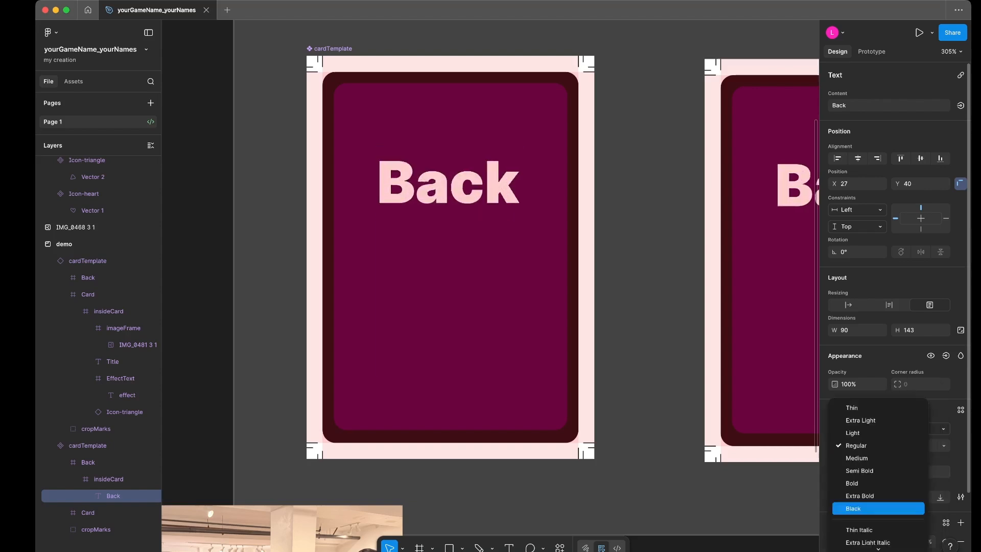
{"action": "left_click", "coordinate": [854, 509]}
- Move the Back text box down within the insideCard frame to about X 28, Y 83
{"action": "double_click", "coordinate": [491, 187]}
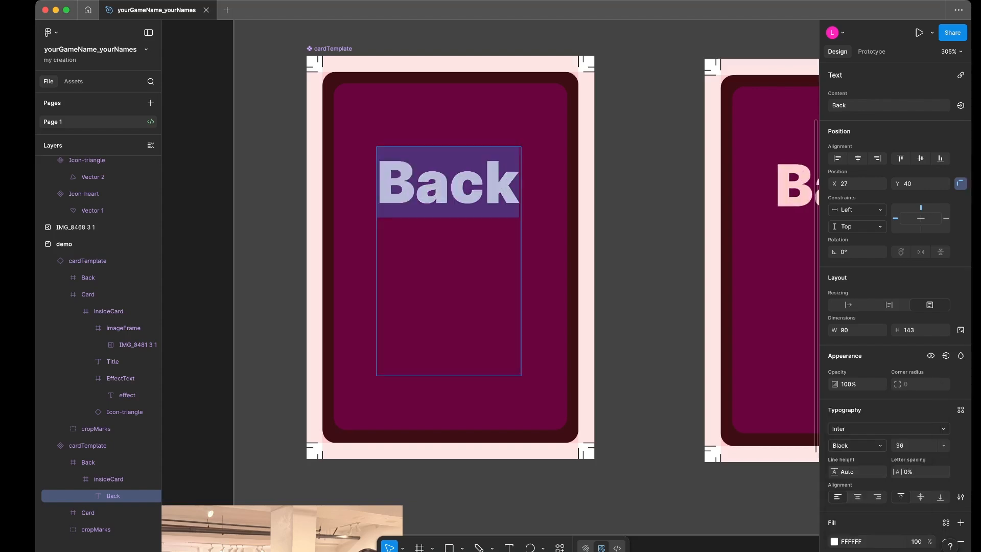
{"action": "left_click", "coordinate": [519, 184]}
{"action": "key", "text": "Escape"}
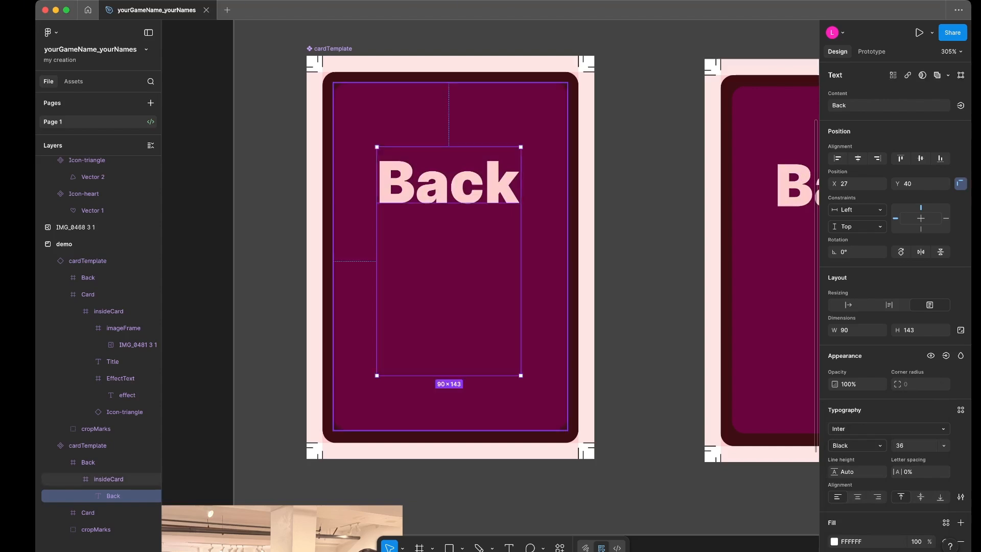
{"action": "left_click_drag", "start_coordinate": [449, 184], "coordinate": [450, 253]}
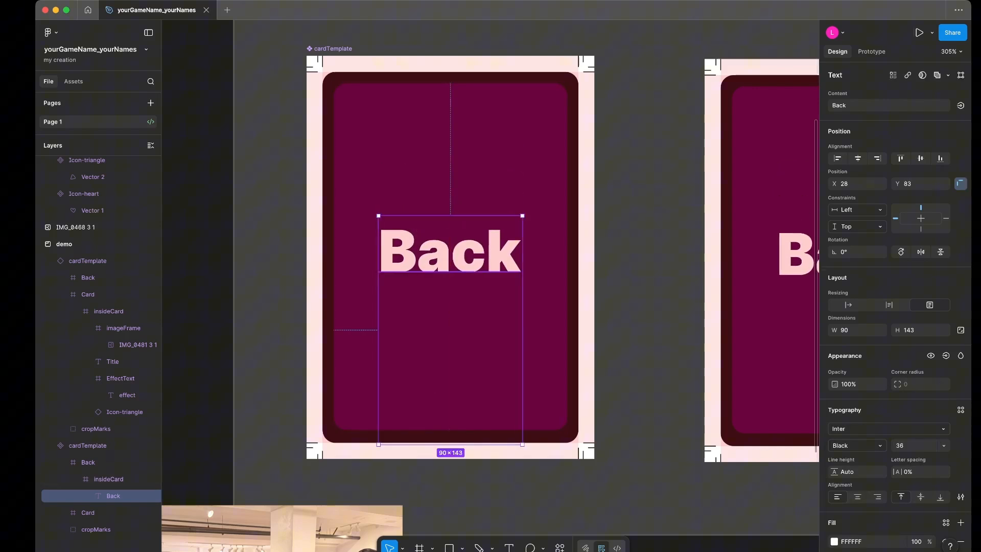
- Replace the card back's text with Cool and Card on two lines and move the text box up to about Y 63
{"action": "key", "text": "BackSpace"}
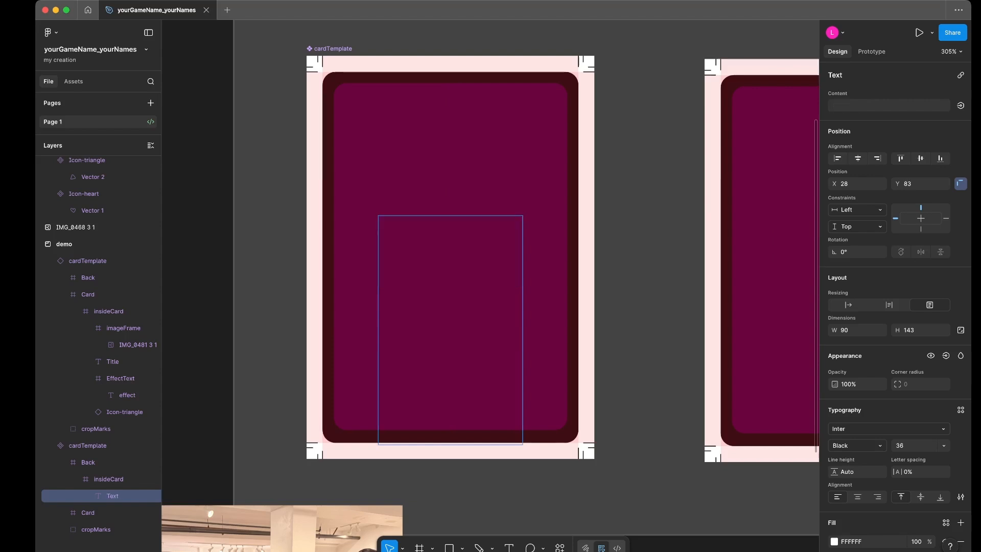
{"action": "type", "text": "Cool"}
{"action": "key", "text": "Return"}
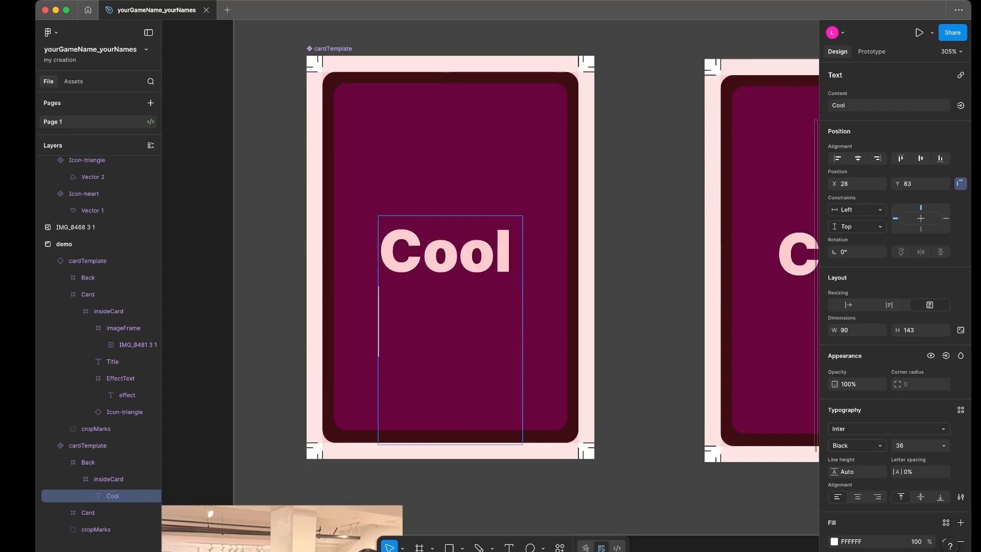
{"action": "type", "text": "Card"}
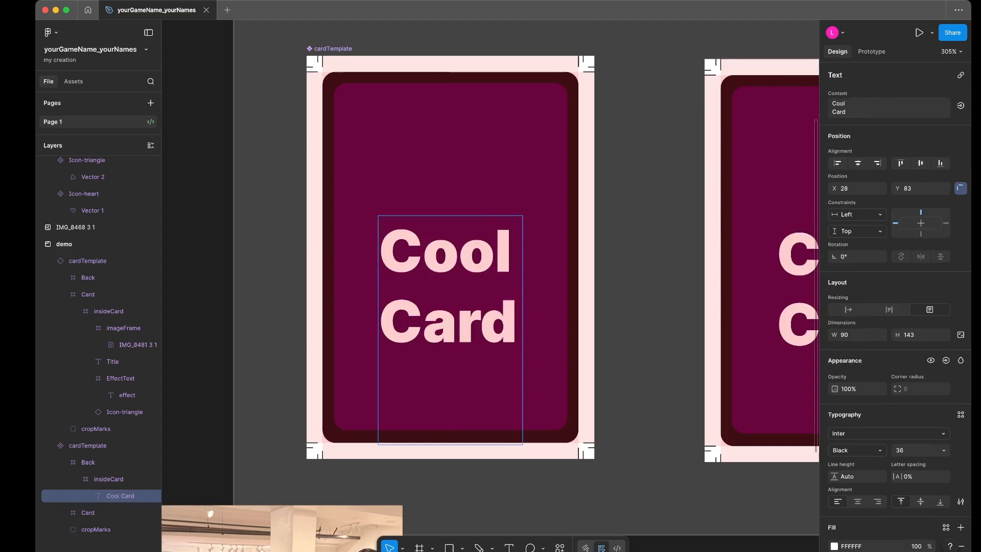
{"action": "key", "text": "Escape"}
{"action": "left_click_drag", "start_coordinate": [450, 286], "coordinate": [450, 254]}
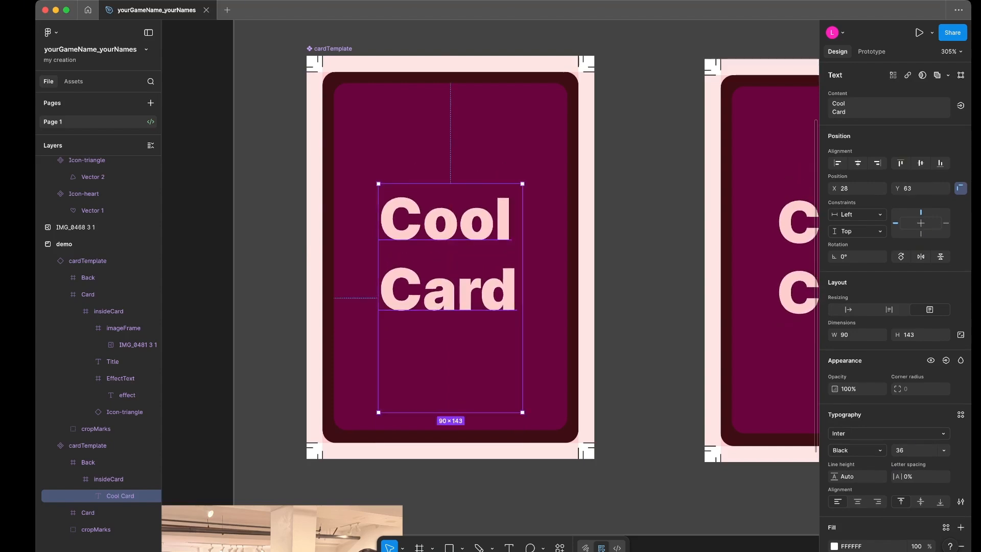
- Create a boolean property named back? with value True that controls the visibility of the main component's Back frame
{"action": "left_click", "coordinate": [87, 462]}
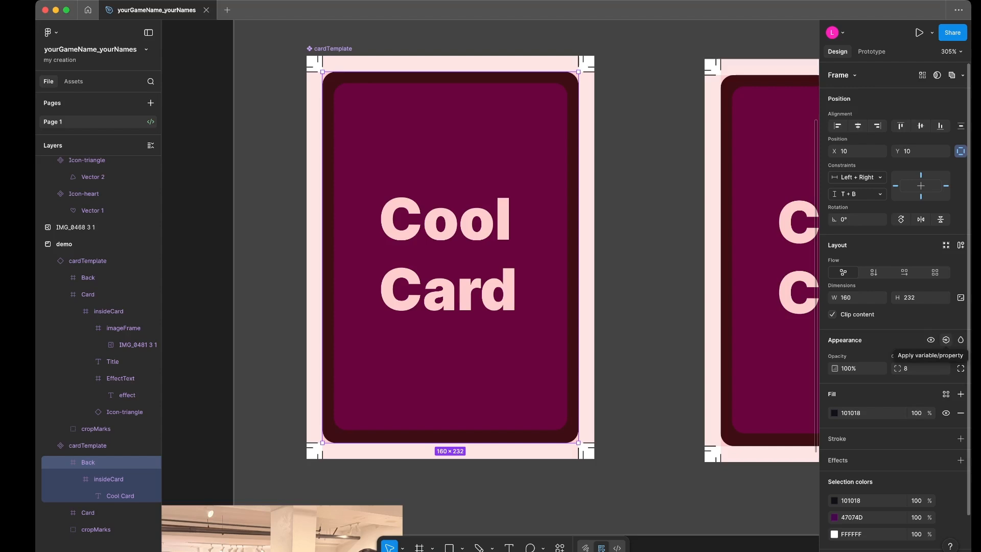
{"action": "left_click", "coordinate": [946, 340]}
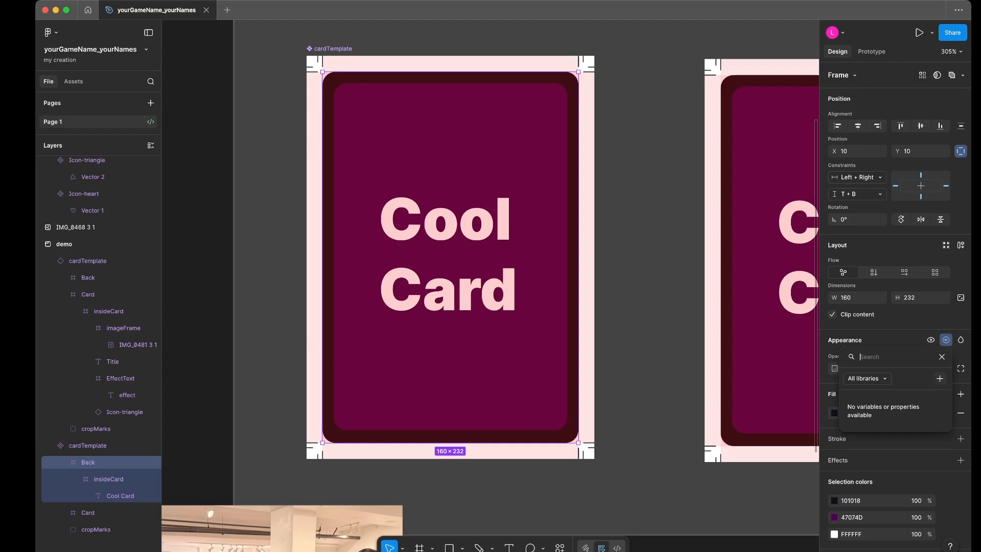
{"action": "left_click", "coordinate": [939, 378]}
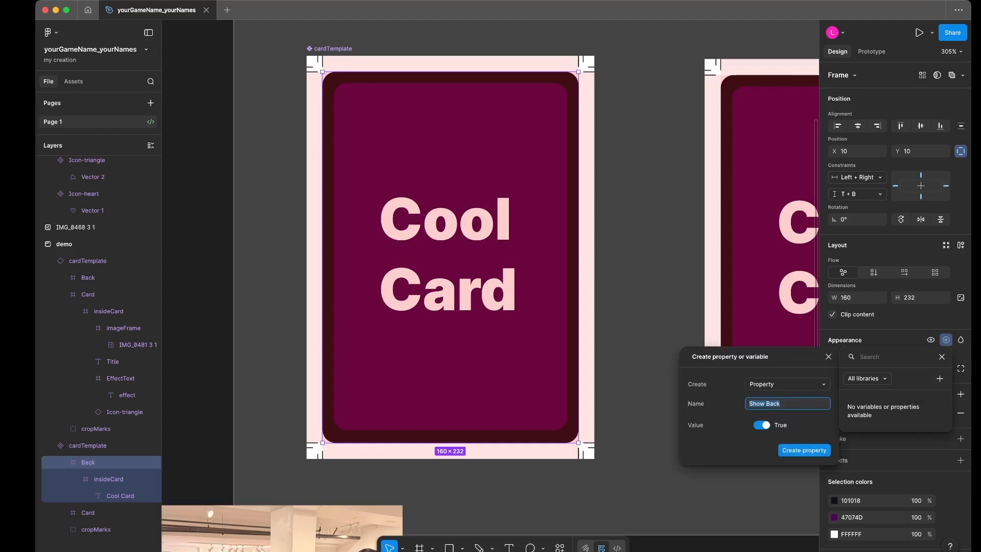
{"action": "type", "text": "back?"}
{"action": "left_click", "coordinate": [787, 385]}
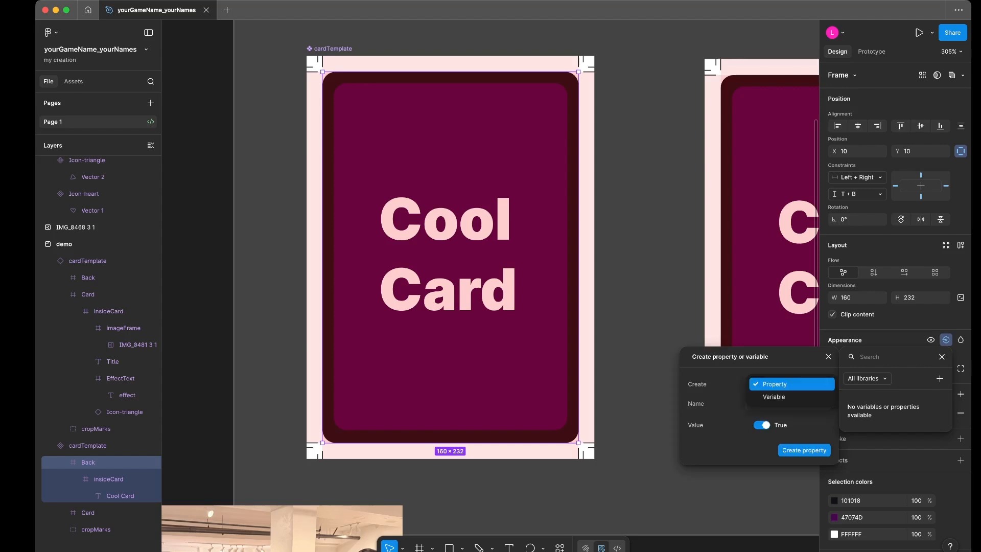
{"action": "key", "text": "Escape"}
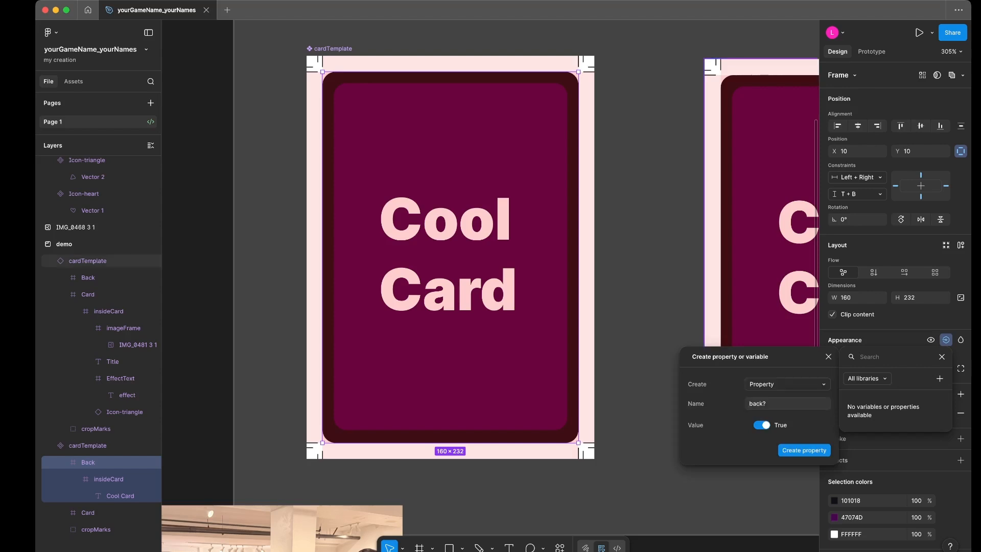
{"action": "left_click", "coordinate": [760, 403]}
{"action": "left_click", "coordinate": [805, 450]}
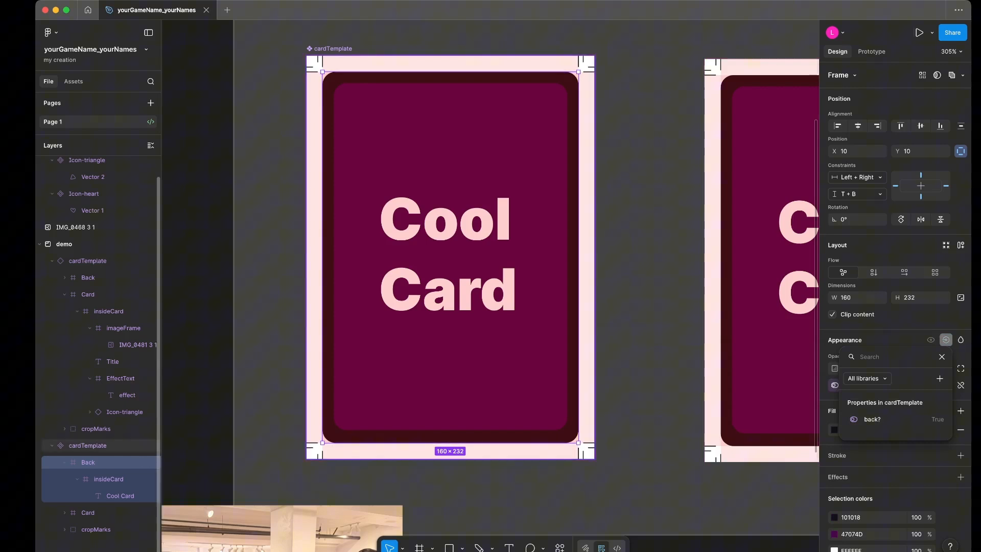
- Test the back? property on the cardTemplate instance beside the main component, leaving it switched off
{"action": "scroll", "coordinate": [490, 256], "scroll_direction": "right", "scroll_amount": 5}
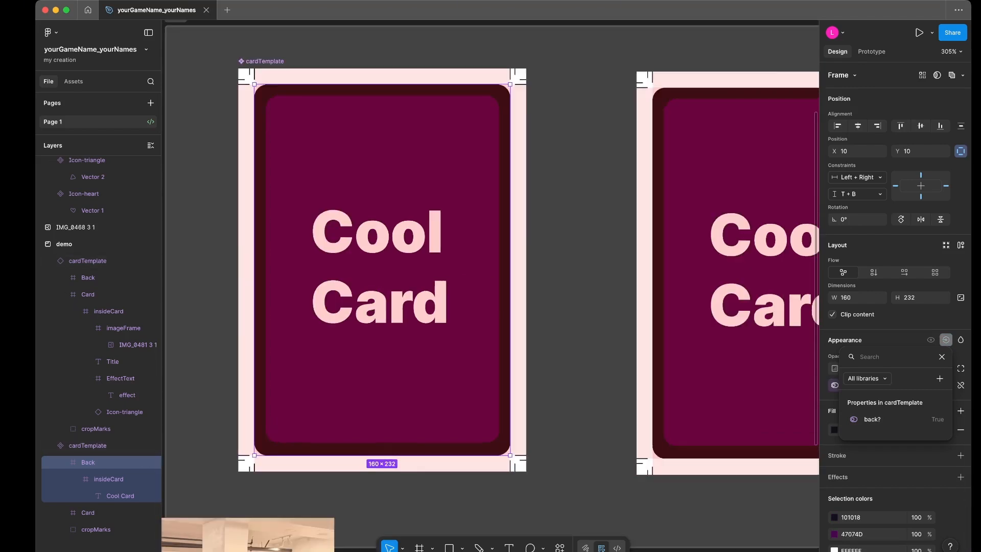
{"action": "scroll", "coordinate": [638, 253], "scroll_direction": "right", "scroll_amount": 5}
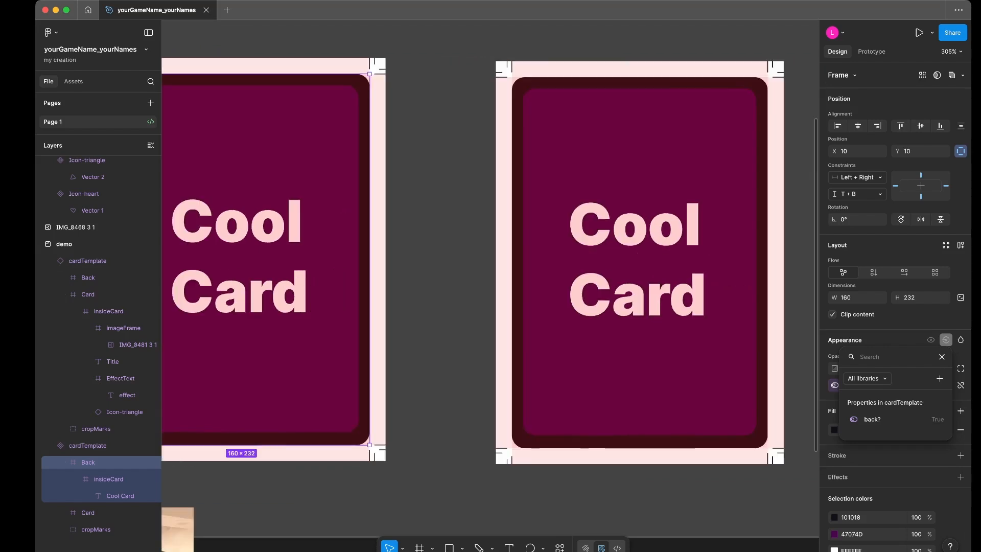
{"action": "left_click", "coordinate": [637, 253]}
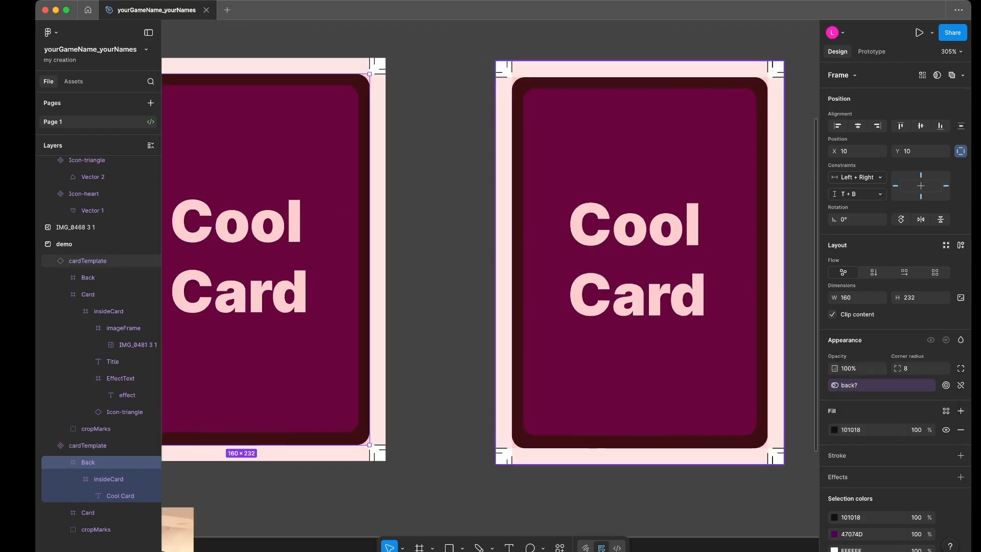
{"action": "left_click", "coordinate": [638, 253]}
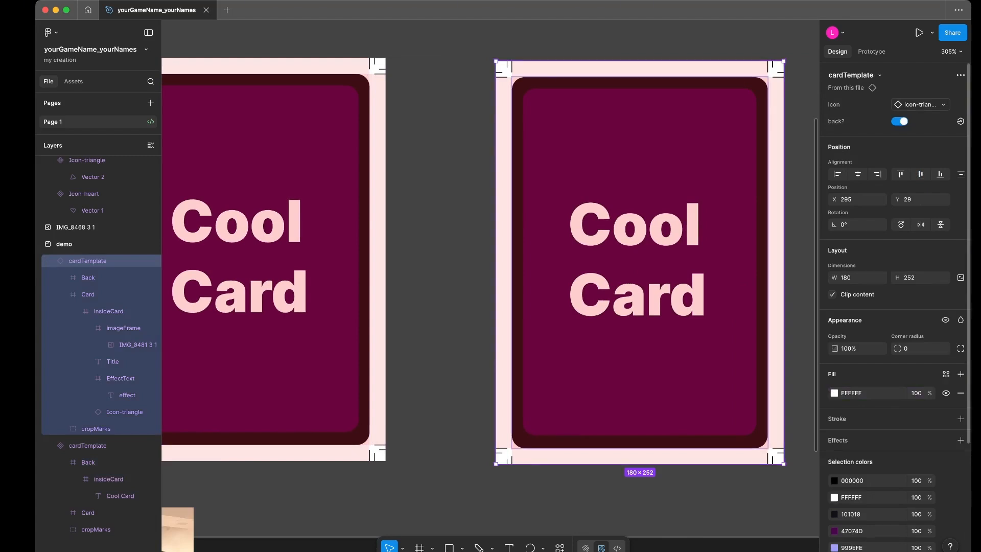
{"action": "left_click", "coordinate": [899, 121]}
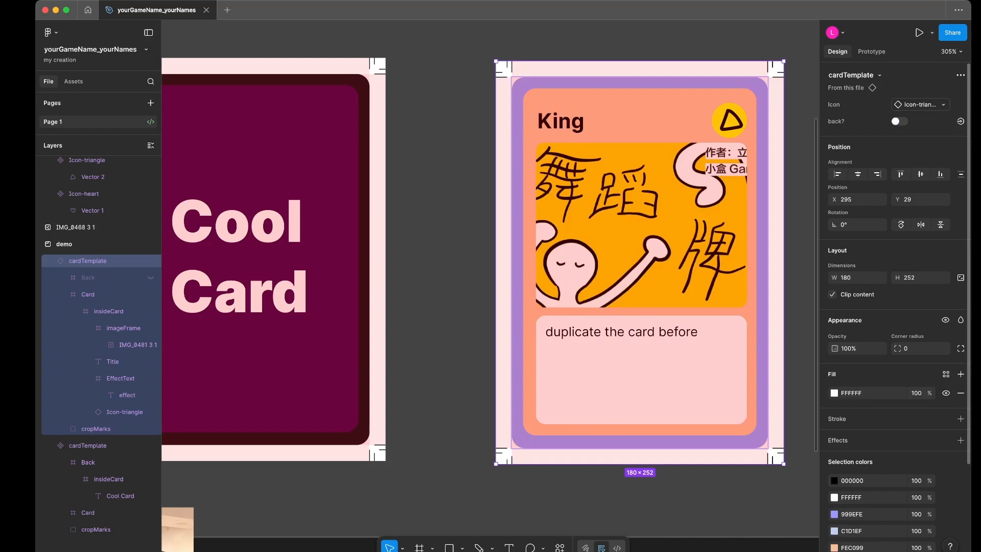
{"action": "left_click", "coordinate": [900, 121]}
{"action": "left_click", "coordinate": [899, 121]}
- Set the default value of the back? property to False on the main cardTemplate component
{"action": "scroll", "coordinate": [491, 256], "scroll_direction": "left", "scroll_amount": 4}
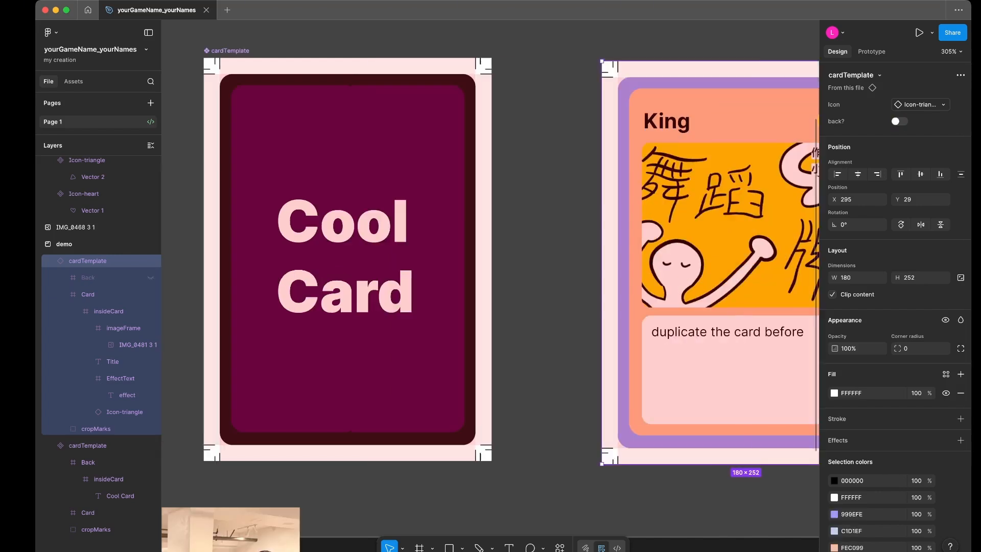
{"action": "left_click", "coordinate": [349, 255]}
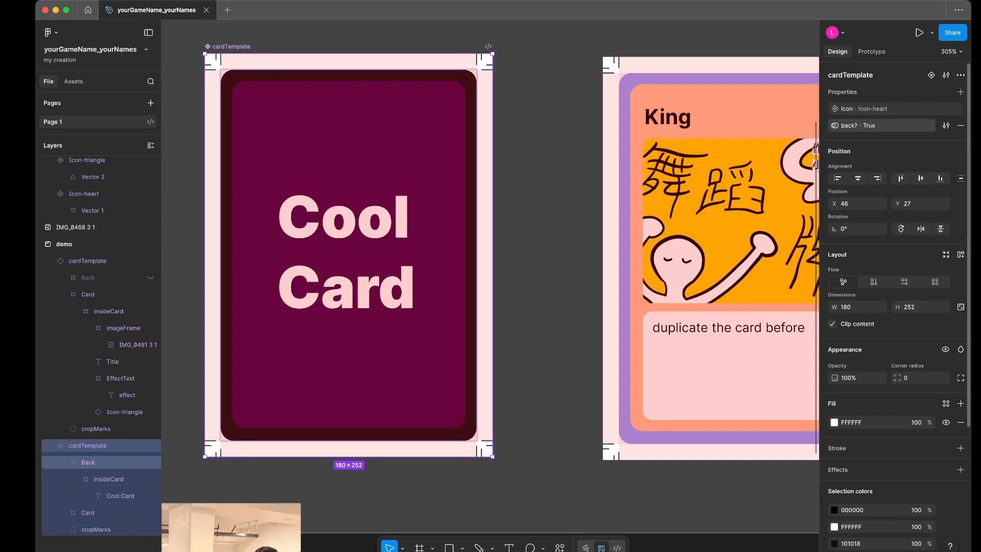
{"action": "left_click", "coordinate": [946, 126]}
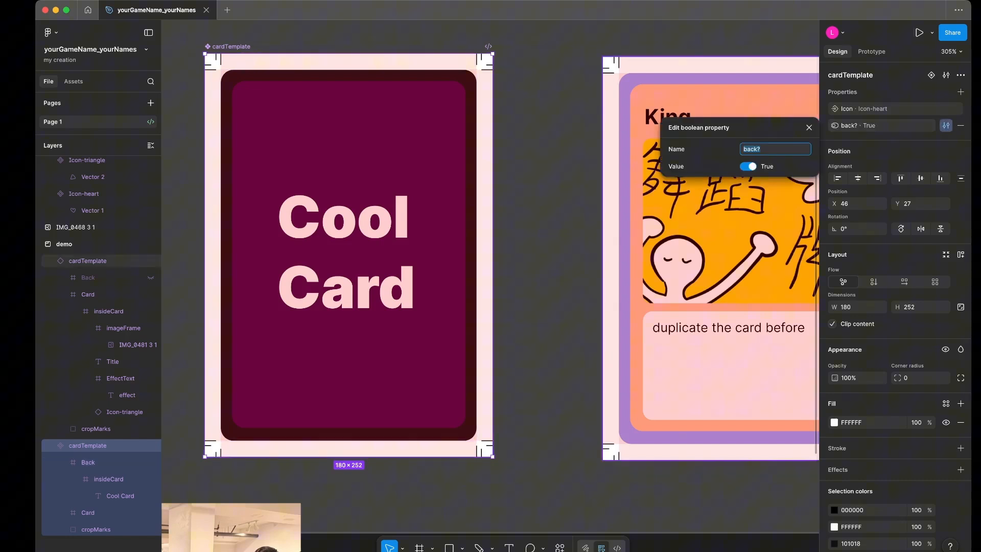
{"action": "left_click", "coordinate": [749, 167]}
{"action": "left_click", "coordinate": [748, 167]}
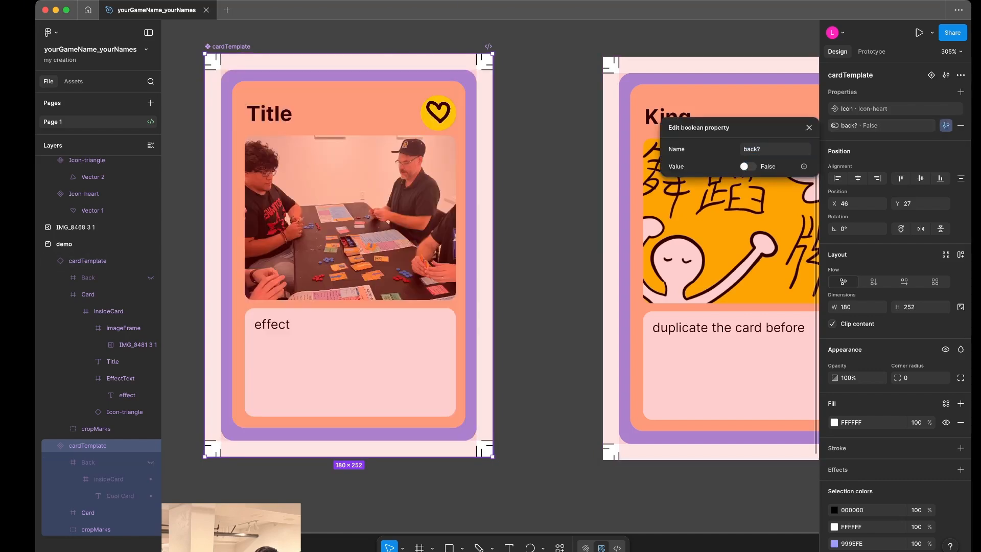
{"action": "left_click", "coordinate": [554, 179]}
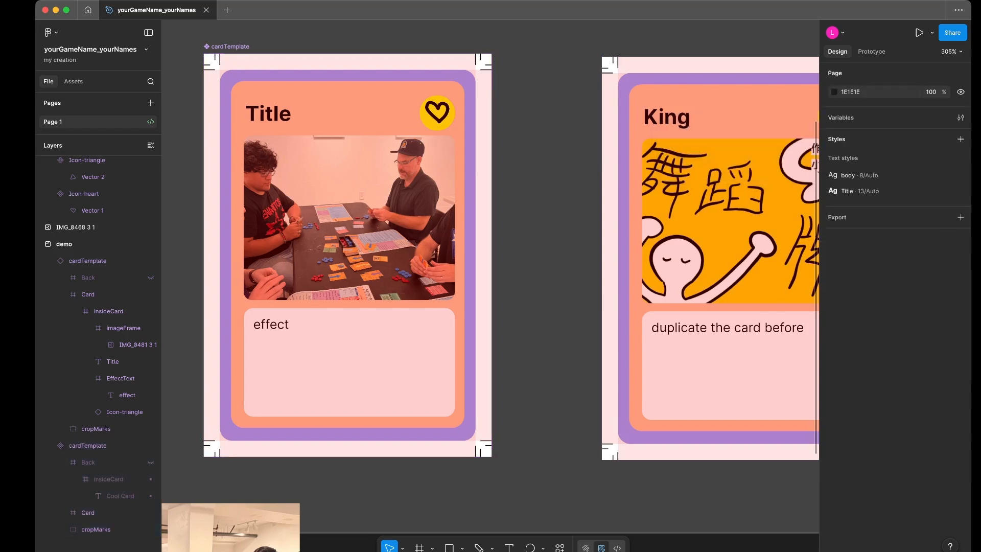
- Create a new instance of the main cardTemplate component just below the demo section, at about X 226, Y 327
{"action": "scroll", "coordinate": [554, 179], "scroll_direction": "right", "scroll_amount": 1}
{"action": "scroll", "coordinate": [554, 179], "scroll_direction": "down", "scroll_amount": 5}
{"action": "scroll", "coordinate": [557, 168], "scroll_direction": "down", "scroll_amount": 1}
{"action": "scroll", "coordinate": [557, 169], "scroll_direction": "right", "scroll_amount": 1}
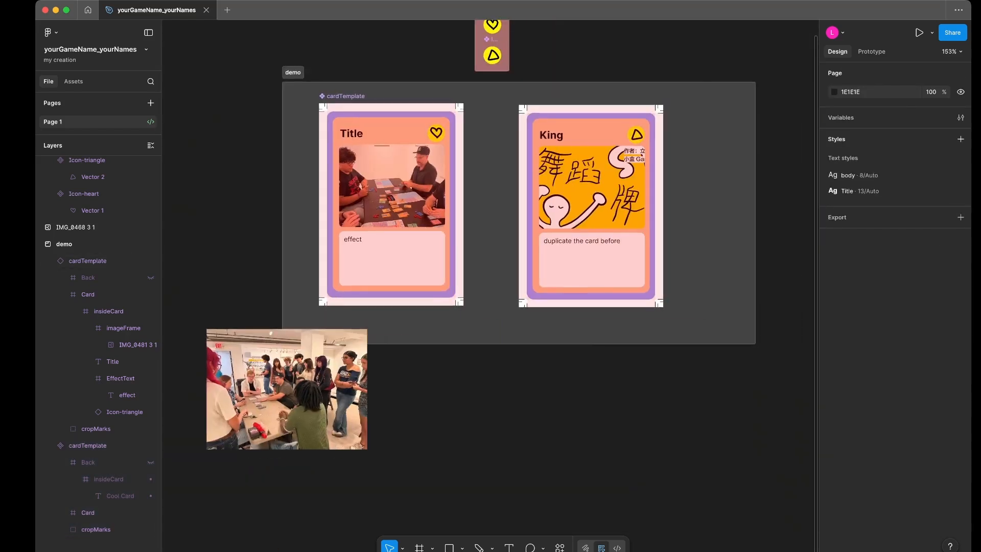
{"action": "left_click", "coordinate": [404, 194]}
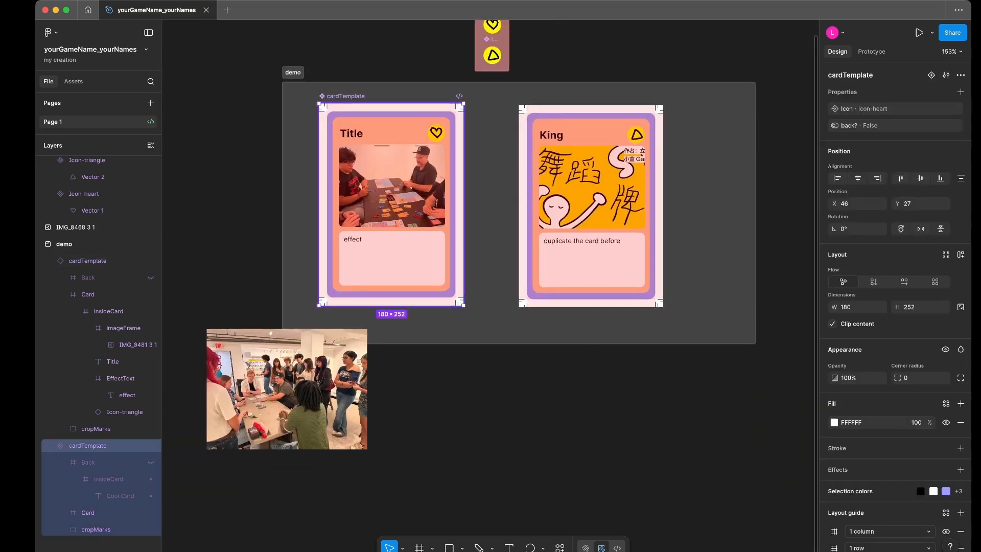
{"action": "left_click_drag", "start_coordinate": [403, 195], "coordinate": [549, 435], "text": "alt"}
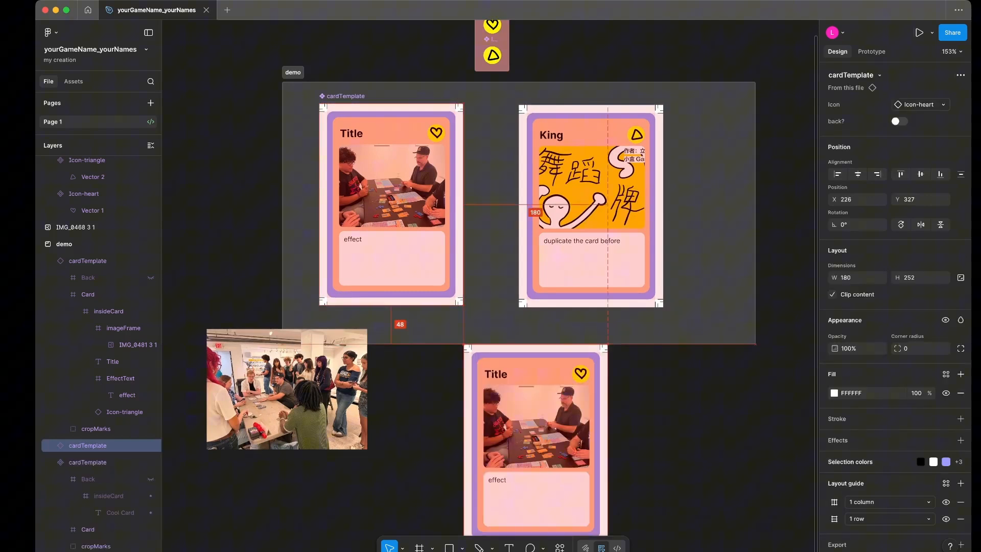
- Move the new cardTemplate instance slightly up and sideways, to about X 218, Y 302
{"action": "key", "text": "Escape"}
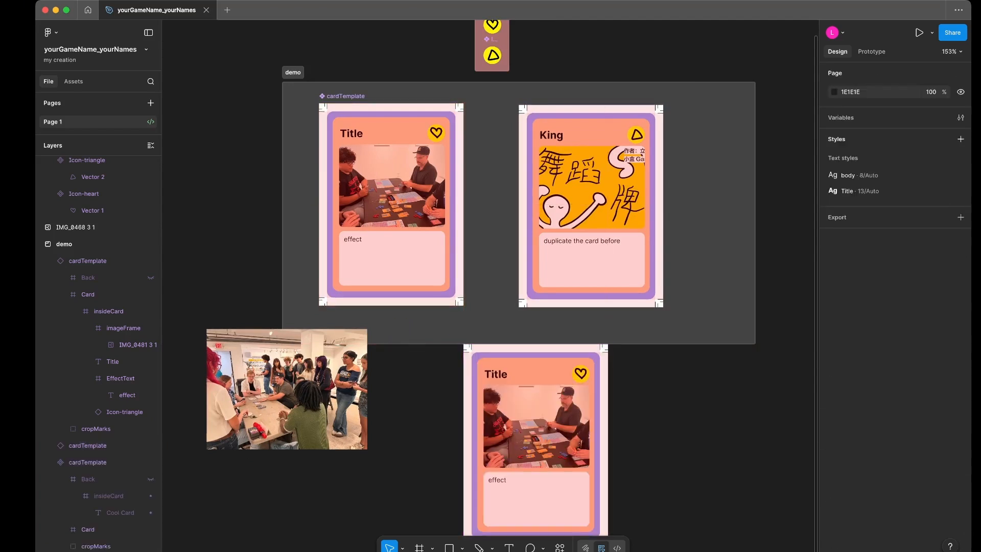
{"action": "scroll", "coordinate": [536, 358], "scroll_direction": "down", "scroll_amount": 2}
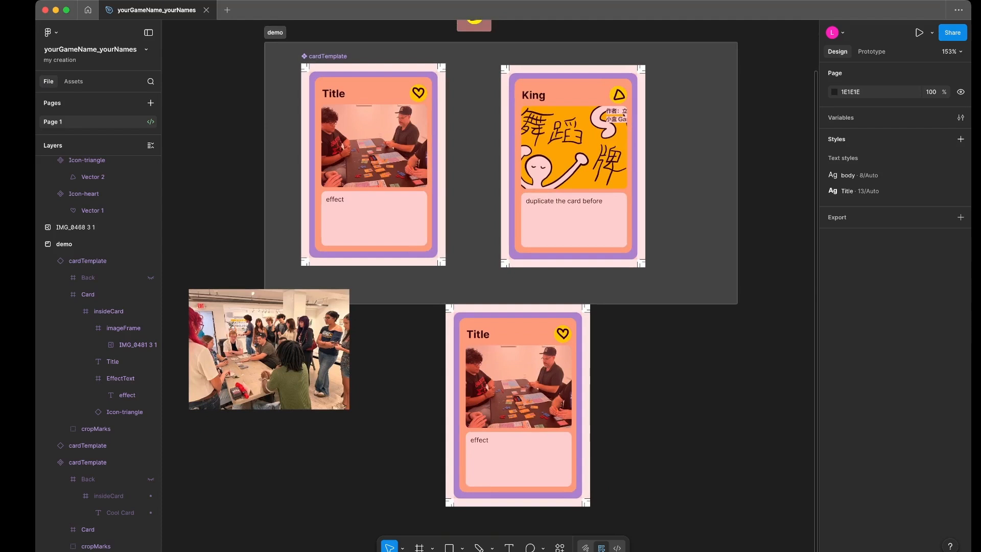
{"action": "scroll", "coordinate": [430, 92], "scroll_direction": "down", "scroll_amount": 2}
{"action": "scroll", "coordinate": [508, 371], "scroll_direction": "down", "scroll_amount": 1}
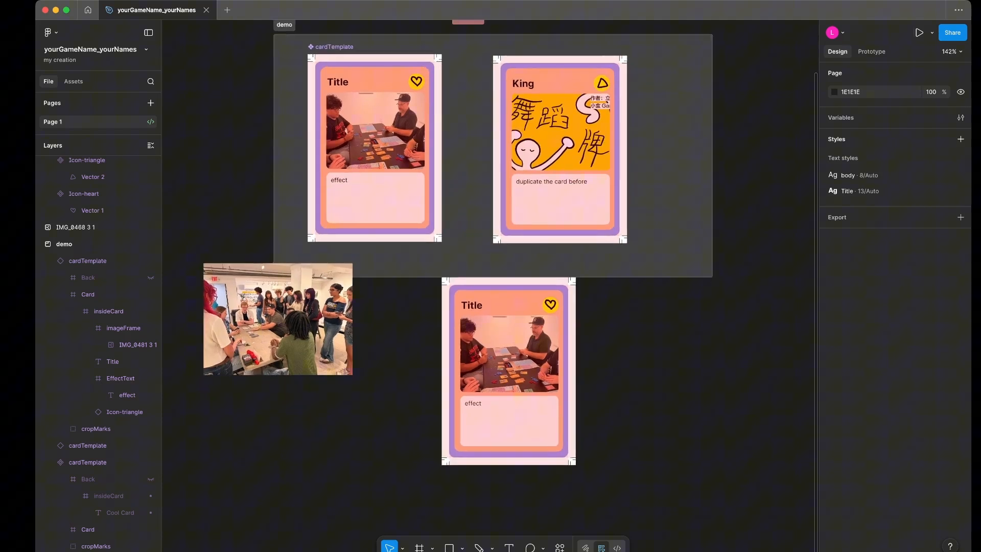
{"action": "left_click_drag", "start_coordinate": [509, 371], "coordinate": [503, 353]}
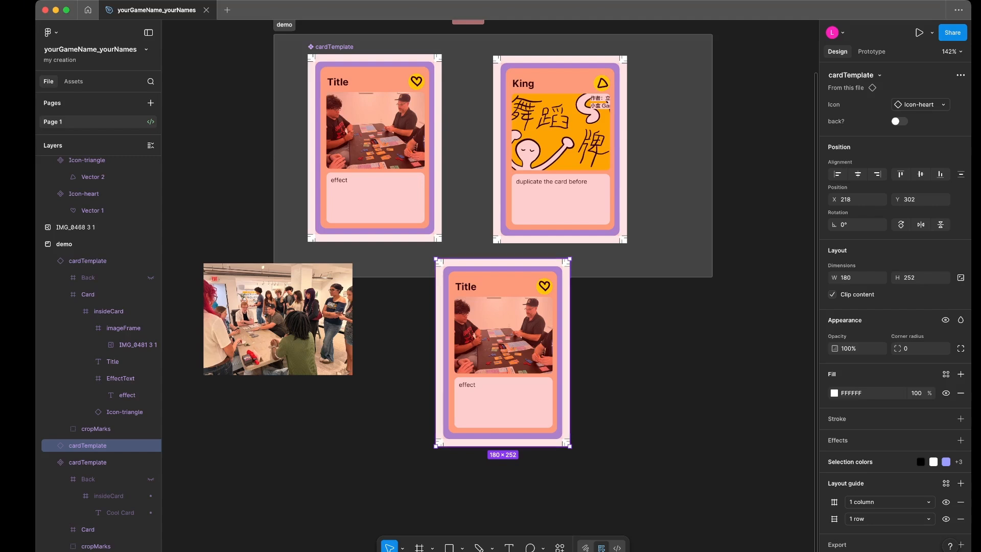
- Create a new frame with the Letter paper preset, 612 × 792, beside the demo section
{"action": "scroll", "coordinate": [340, 259], "scroll_direction": "down", "scroll_amount": 5}
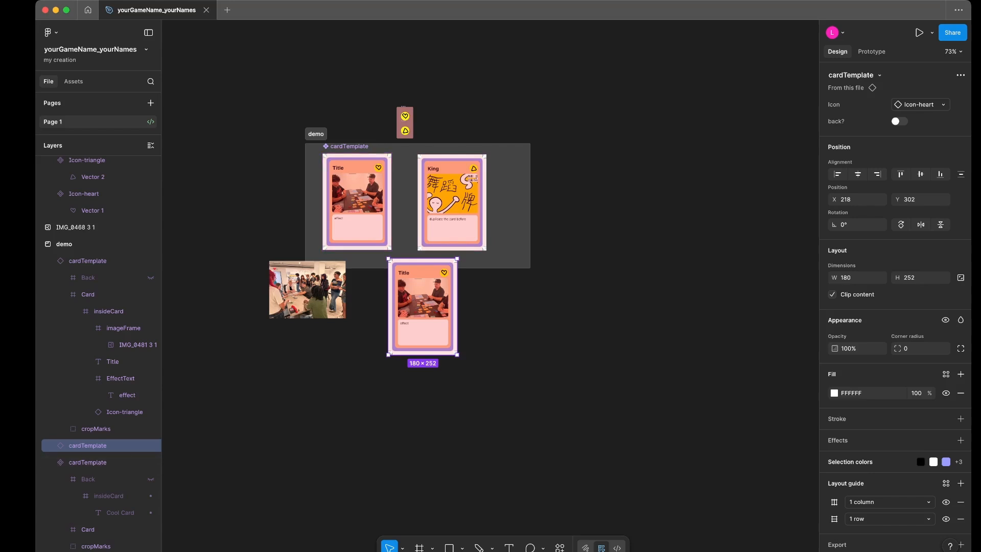
{"action": "key", "text": "shift+0"}
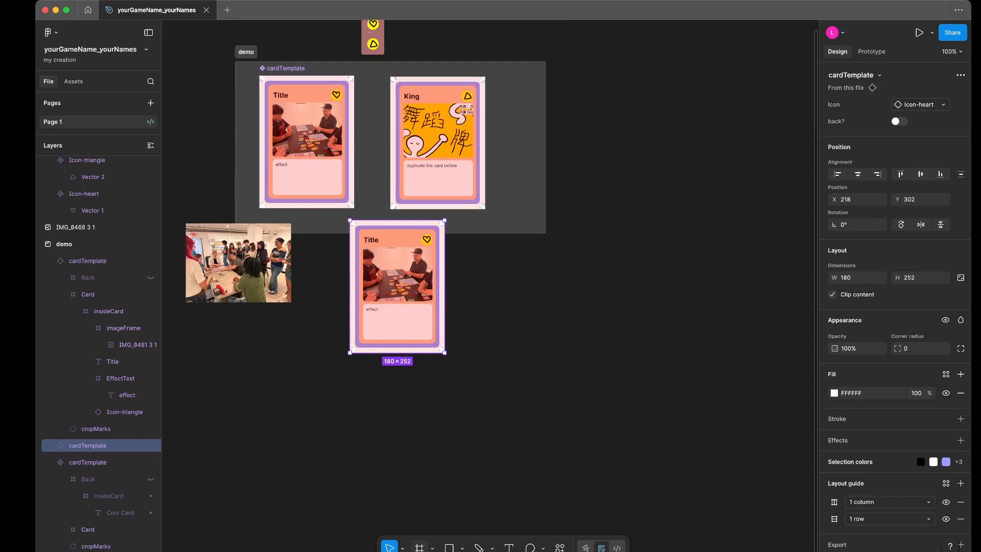
{"action": "left_click", "coordinate": [419, 547]}
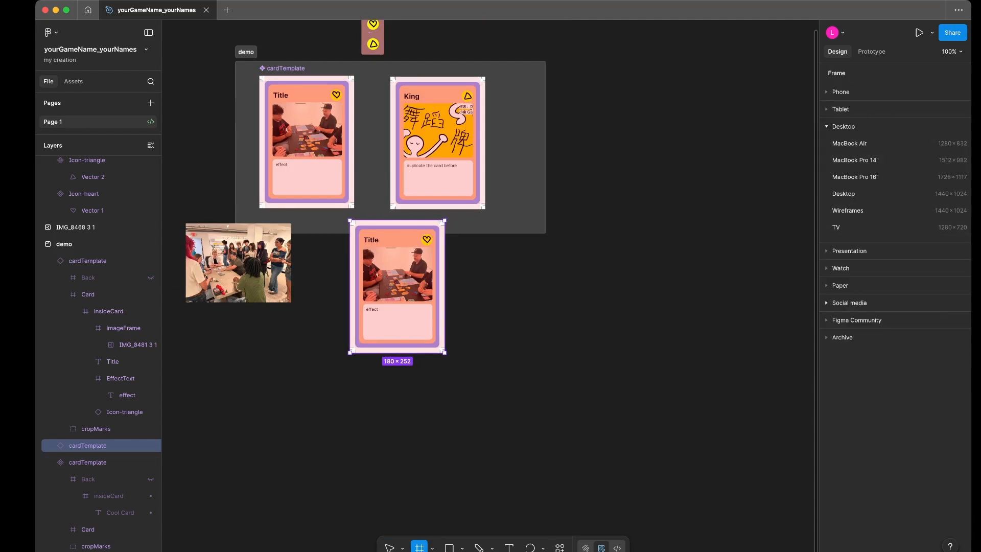
{"action": "left_click", "coordinate": [840, 285]}
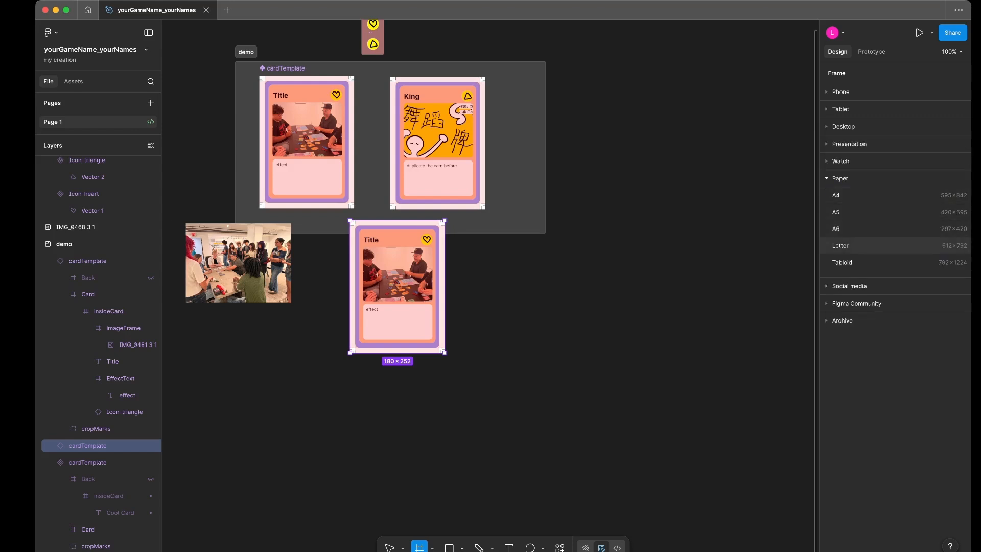
{"action": "left_click", "coordinate": [840, 245]}
{"action": "scroll", "coordinate": [607, 276], "scroll_direction": "right", "scroll_amount": 3}
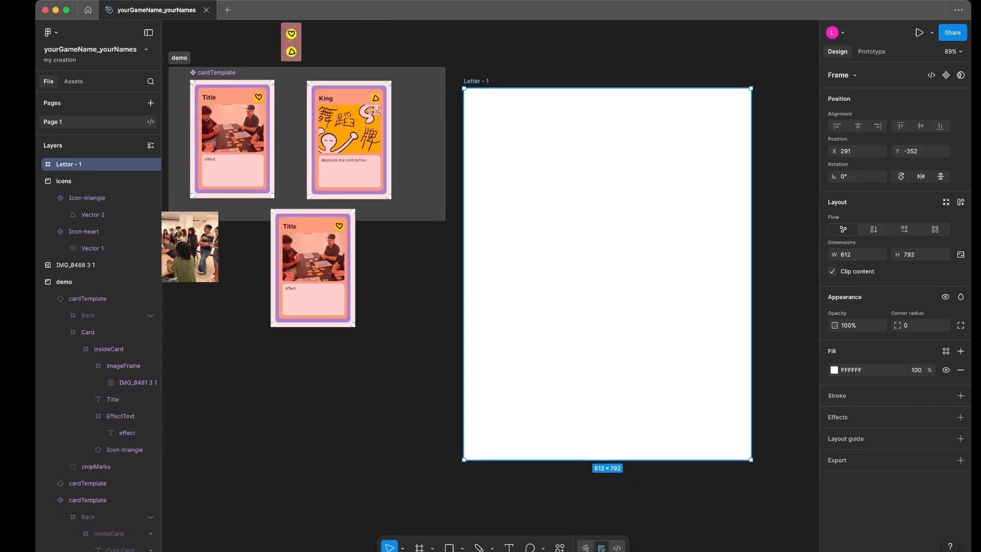
- Rename the new Letter frame as Print-Letter
{"action": "double_click", "coordinate": [476, 81]}
{"action": "type", "text": "Print-Letter"}
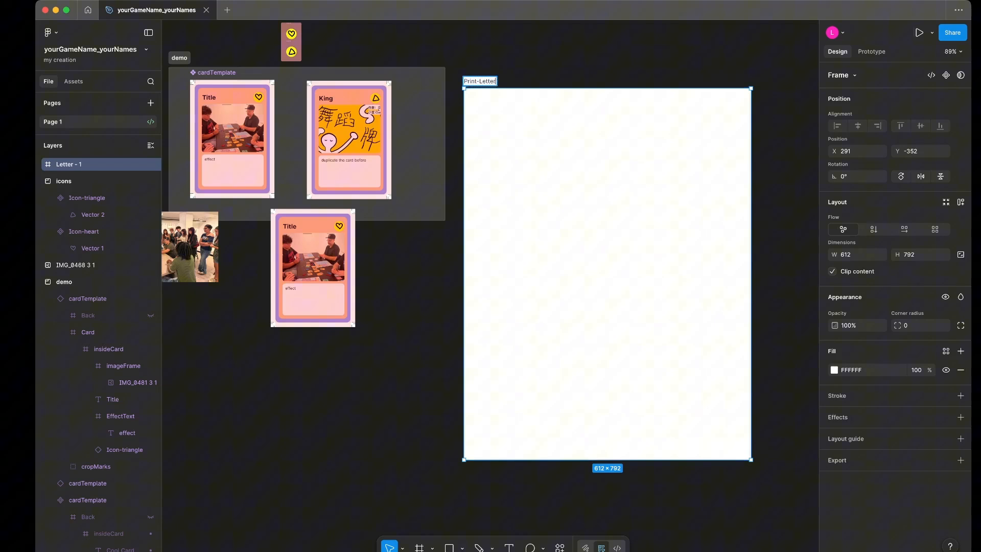
{"action": "key", "text": "Escape"}
- Apply auto layout to the Print-Letter frame with a horizontal flow and wrapping enabled
{"action": "left_click", "coordinate": [479, 81]}
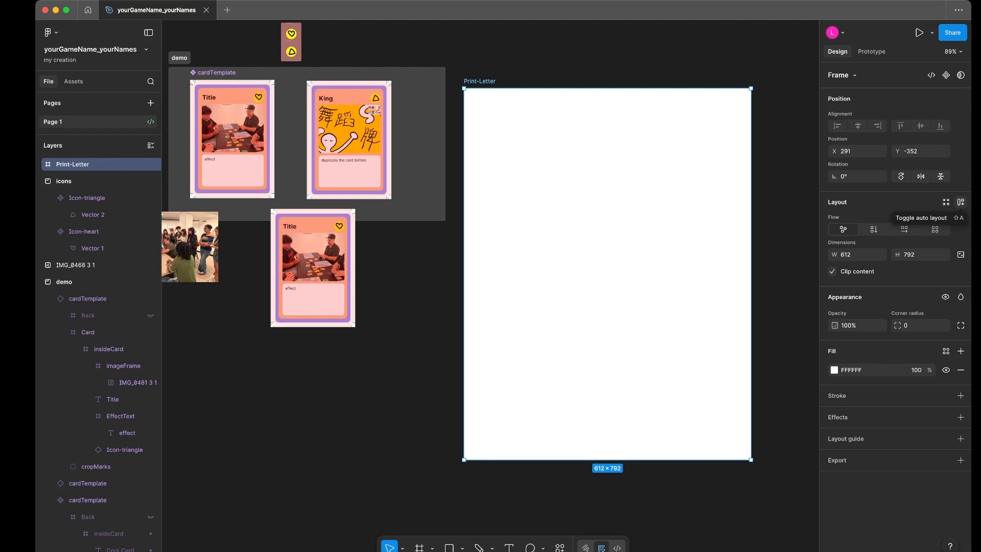
{"action": "left_click", "coordinate": [961, 202]}
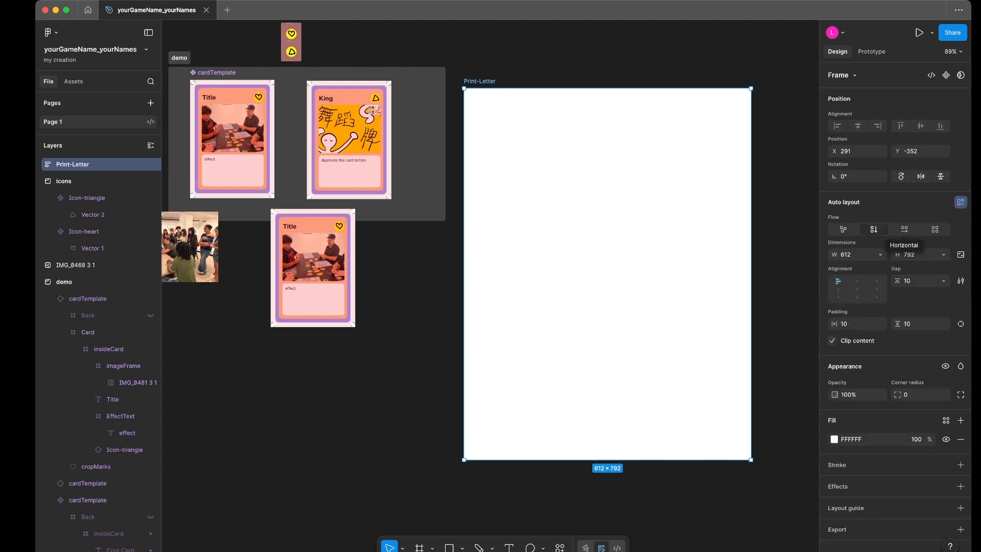
{"action": "left_click", "coordinate": [905, 229]}
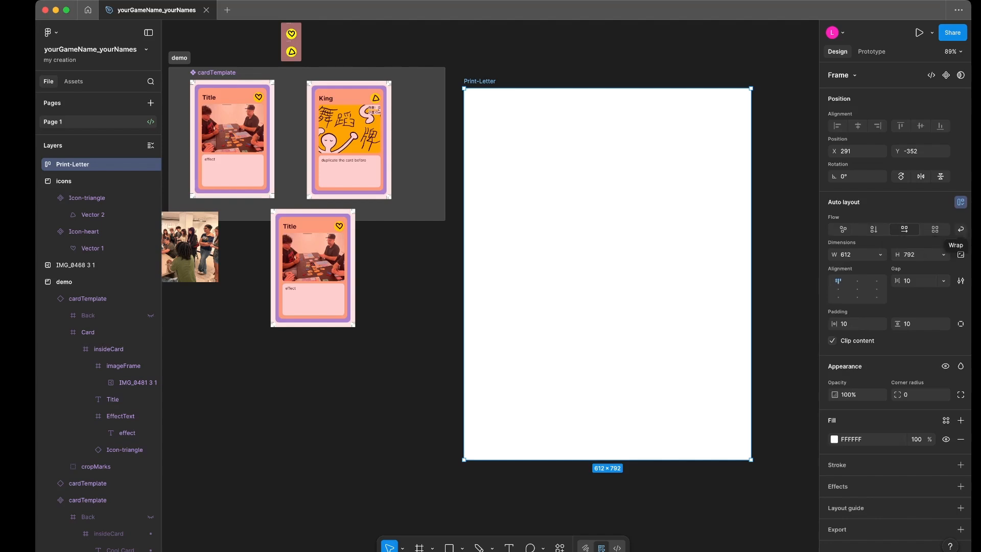
{"action": "left_click", "coordinate": [961, 229]}
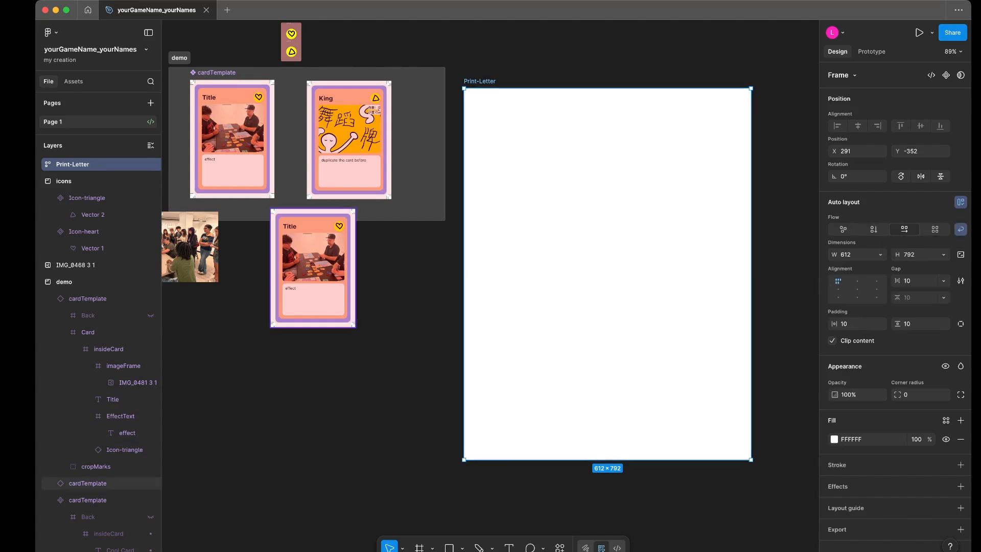
- Place the loose cardTemplate instance in the Print-Letter frame and add nine copies of it there
{"action": "left_click_drag", "start_coordinate": [313, 268], "coordinate": [526, 194]}
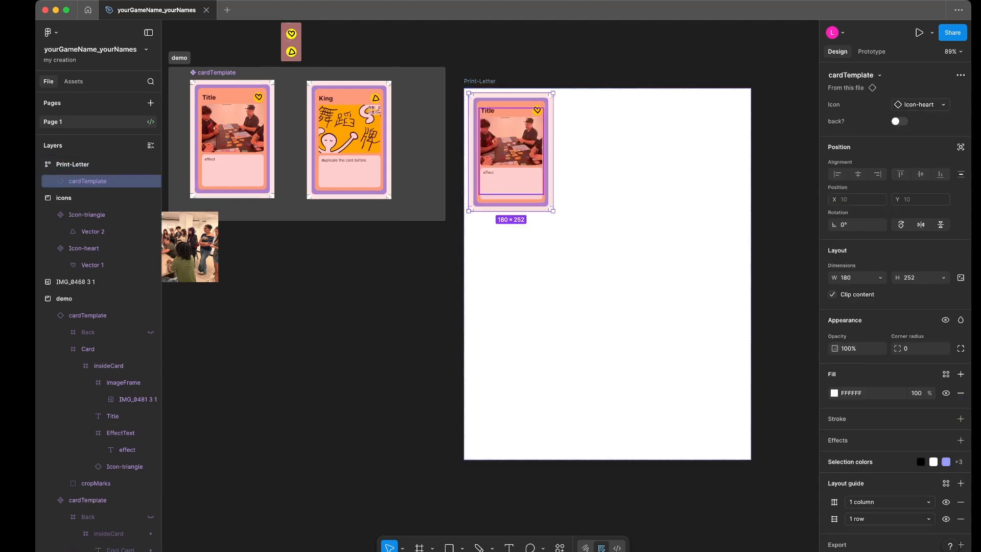
{"action": "key", "text": "super+d"}
{"action": "key", "text": "super+d"}
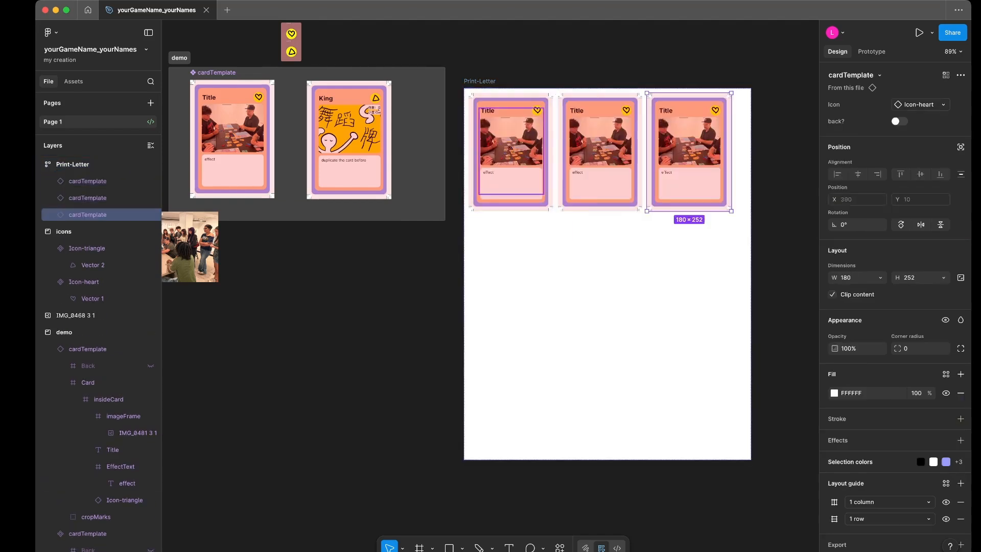
{"action": "key", "text": "super+v"}
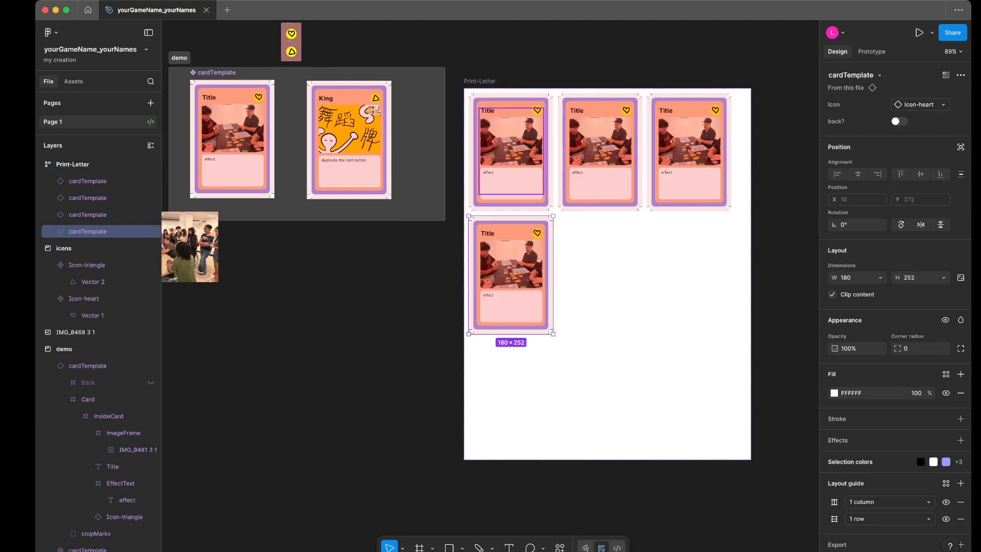
{"action": "key", "text": "super+v"}
{"action": "key", "text": "super+v"}
{"action": "key", "text": "super+v"}
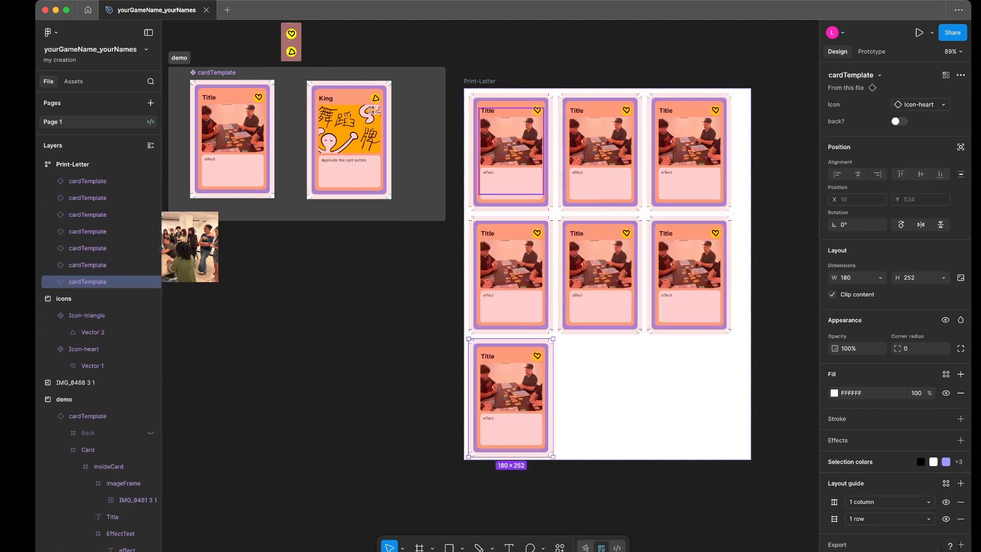
{"action": "key", "text": "super+v"}
{"action": "key", "text": "super+v"}
{"action": "key", "text": "super+v"}
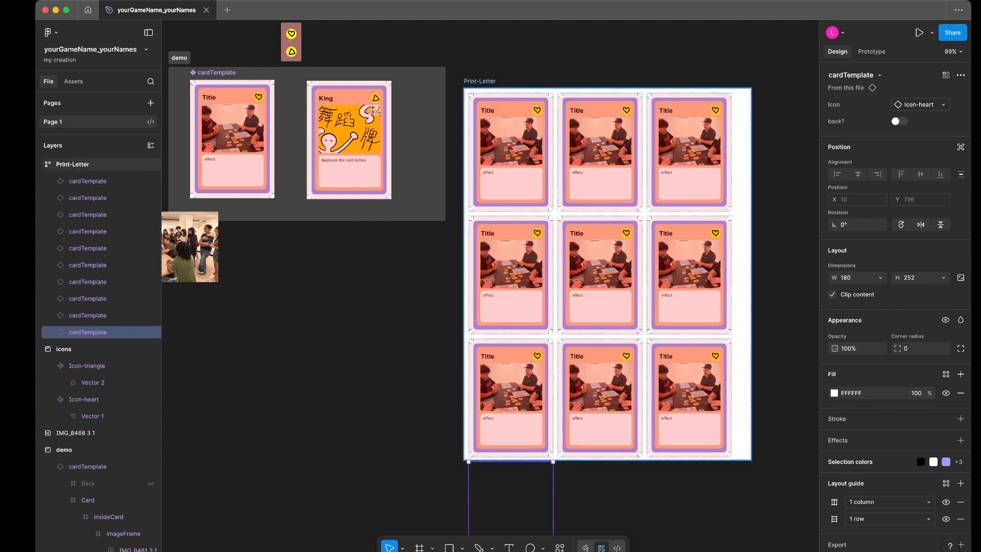
- Set the Print-Letter frame's auto layout alignment to center and delete the surplus tenth card in the last row
{"action": "left_click", "coordinate": [741, 276]}
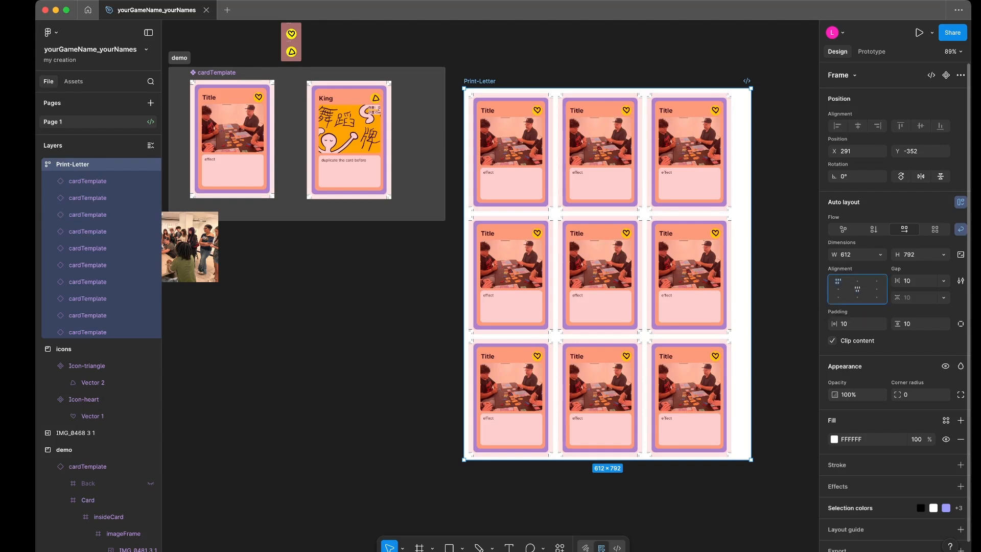
{"action": "left_click", "coordinate": [857, 289]}
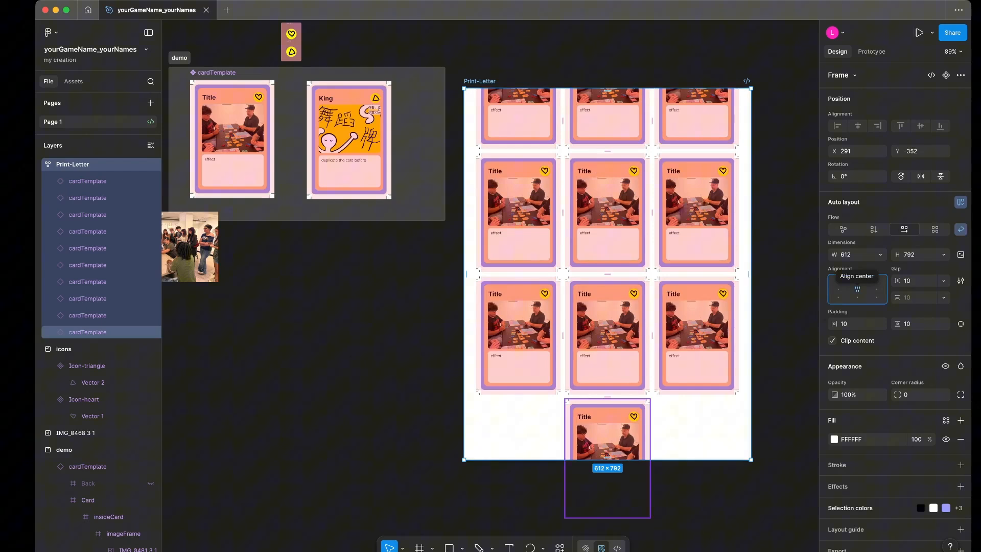
{"action": "left_click", "coordinate": [608, 439]}
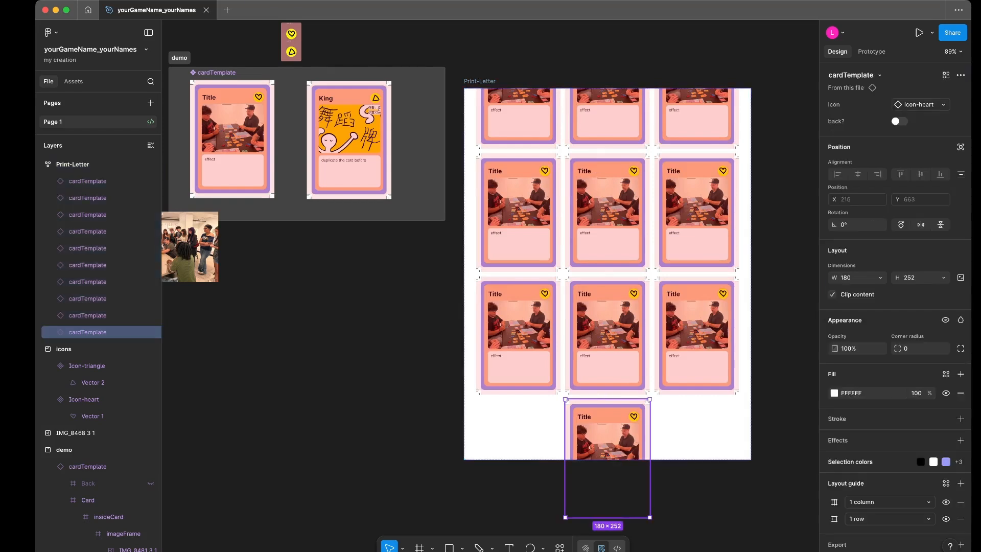
{"action": "key", "text": "Delete"}
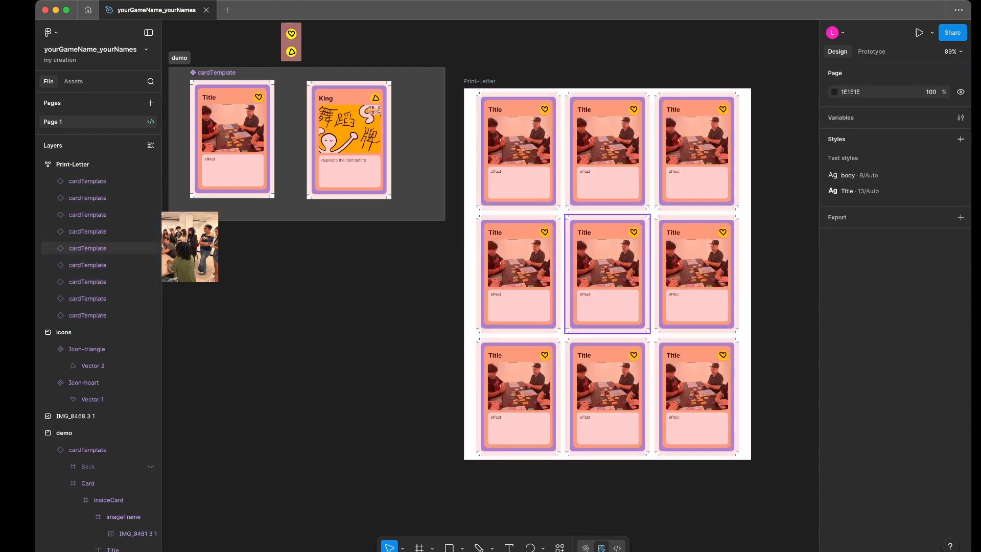
- Select the whole Print-Letter frame and copy it as SVG
{"action": "scroll", "coordinate": [695, 393], "scroll_direction": "right", "scroll_amount": 3}
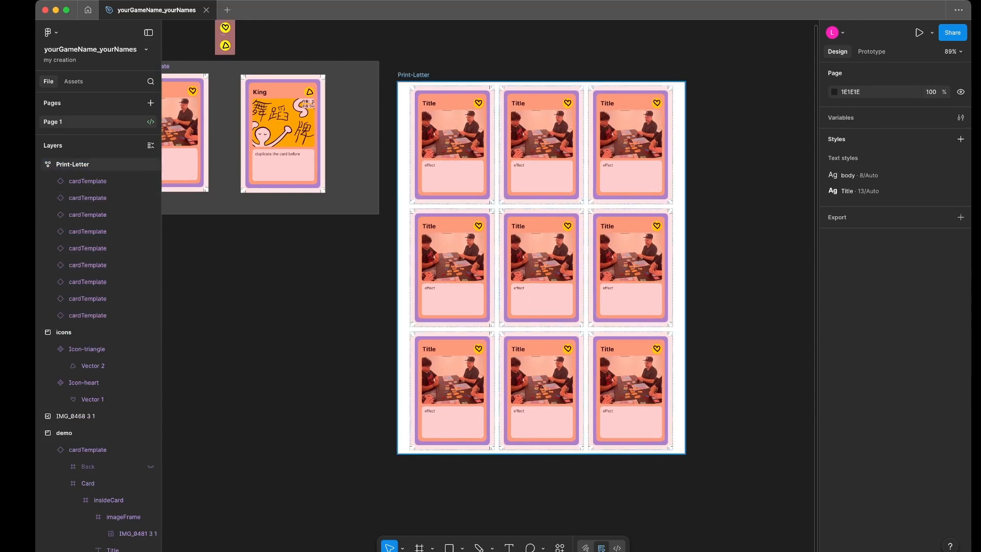
{"action": "left_click", "coordinate": [414, 75]}
{"action": "left_click", "coordinate": [396, 60]}
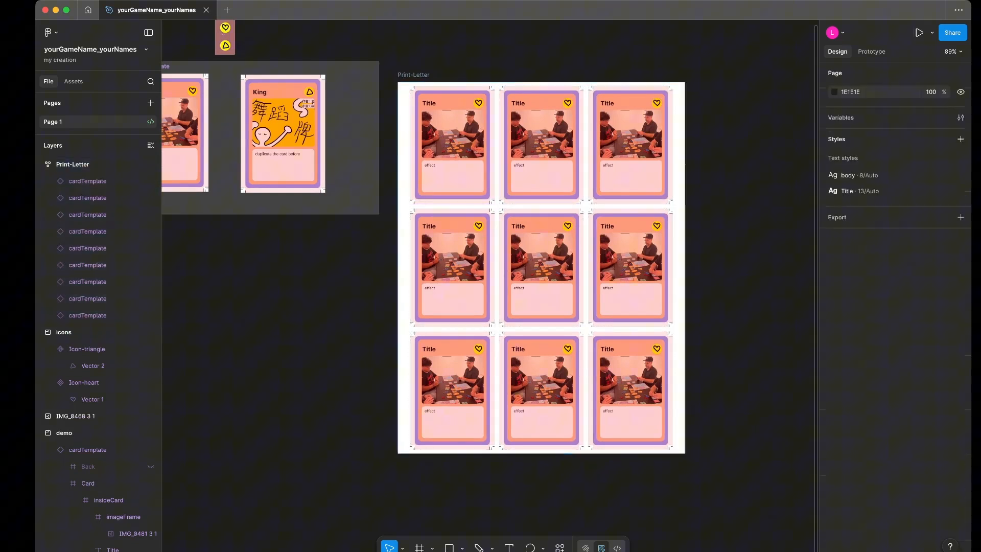
{"action": "left_click_drag", "start_coordinate": [395, 60], "coordinate": [688, 474]}
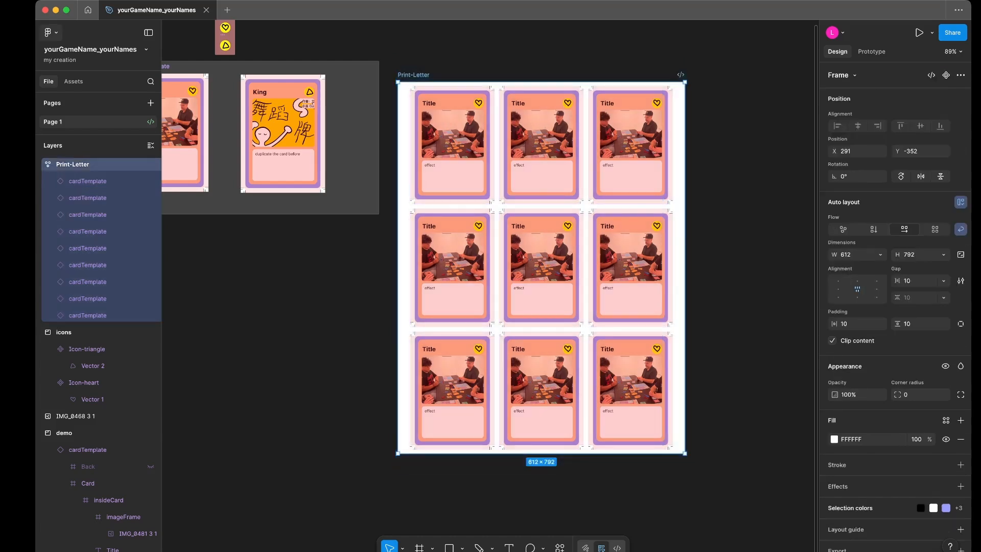
{"action": "left_click", "coordinate": [51, 32]}
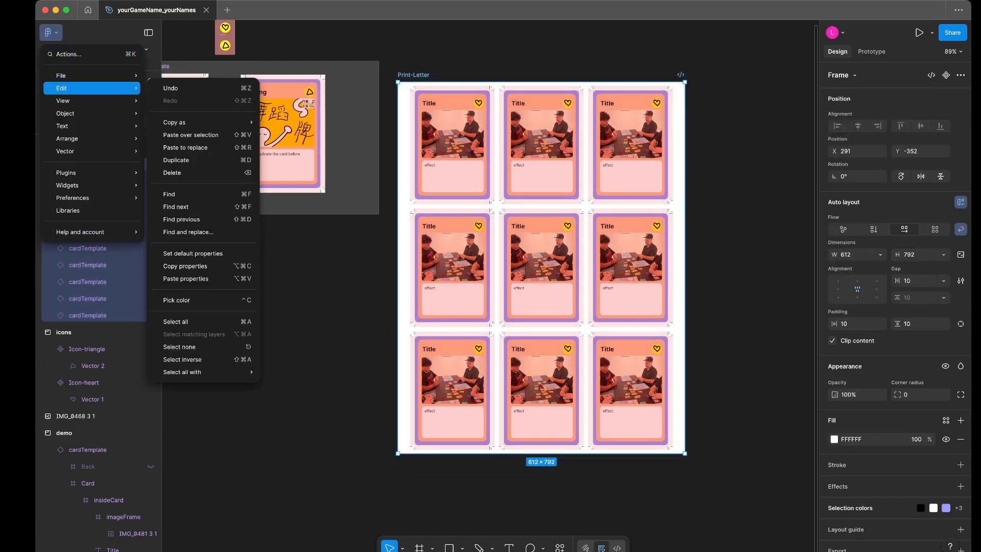
{"action": "mouse_move", "coordinate": [92, 75]}
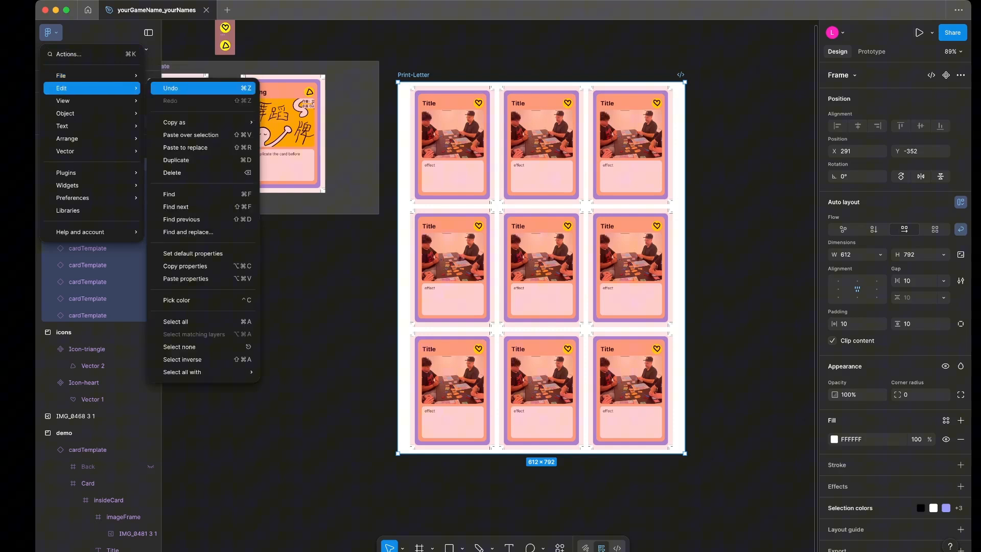
{"action": "mouse_move", "coordinate": [203, 122]}
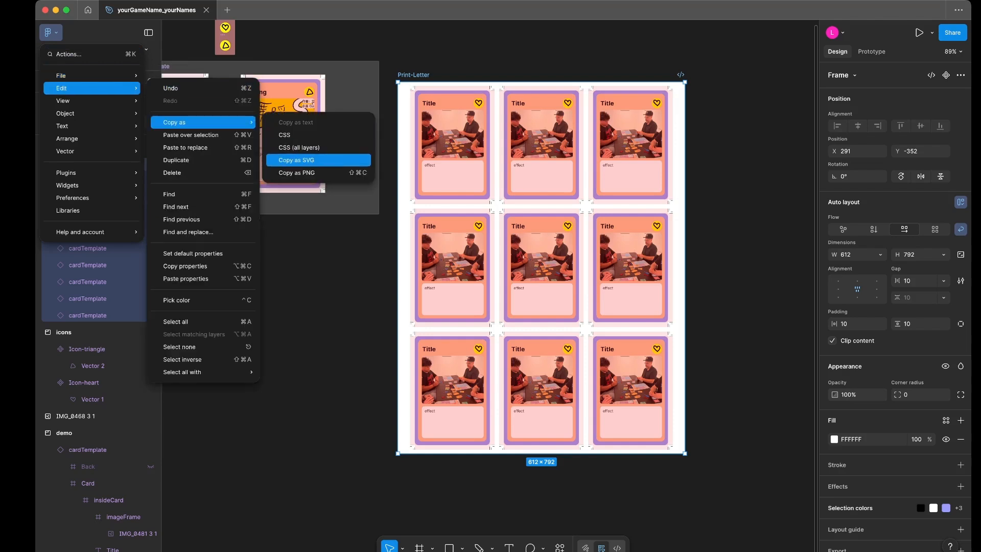
{"action": "left_click", "coordinate": [296, 160]}
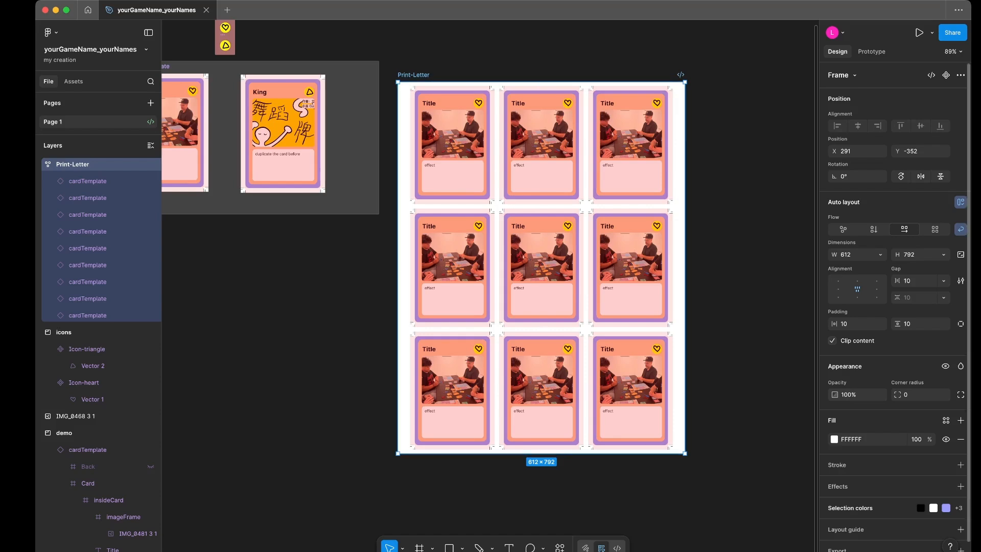
- Add an export setting to the Print-Letter frame and set its format to PDF
{"action": "key", "text": "Escape"}
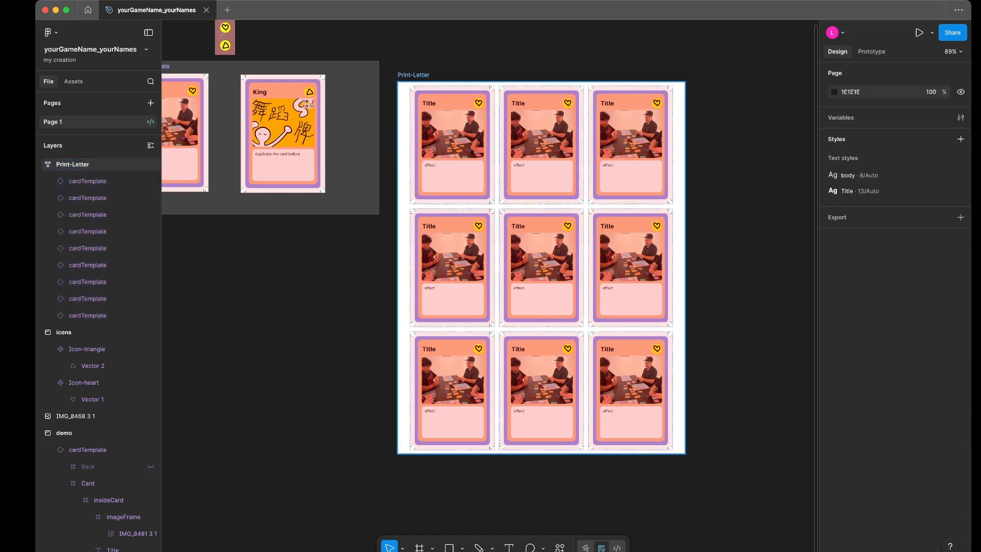
{"action": "left_click", "coordinate": [413, 75]}
{"action": "scroll", "coordinate": [864, 327], "scroll_direction": "down", "scroll_amount": 1}
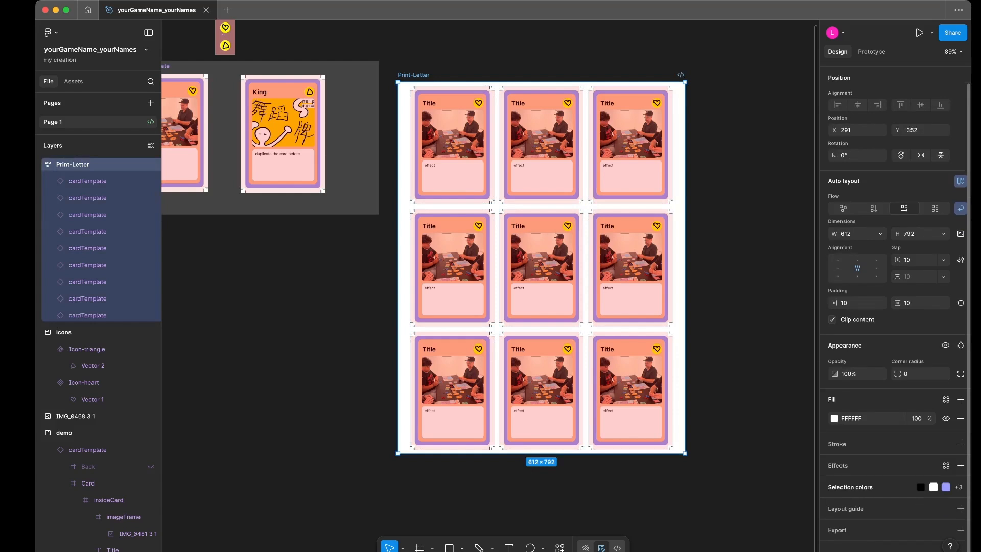
{"action": "left_click", "coordinate": [960, 529]}
{"action": "scroll", "coordinate": [920, 511], "scroll_direction": "down", "scroll_amount": 2}
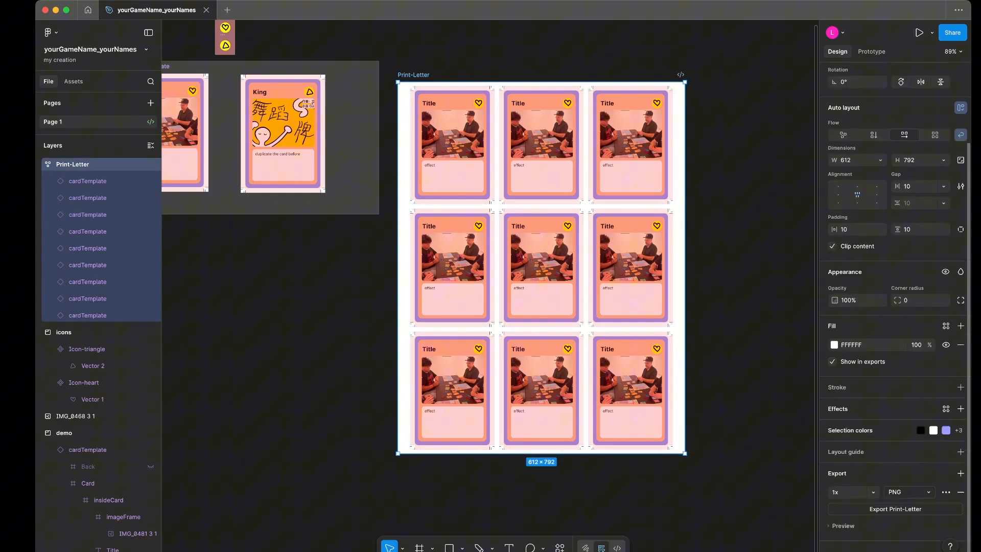
{"action": "left_click", "coordinate": [872, 492]}
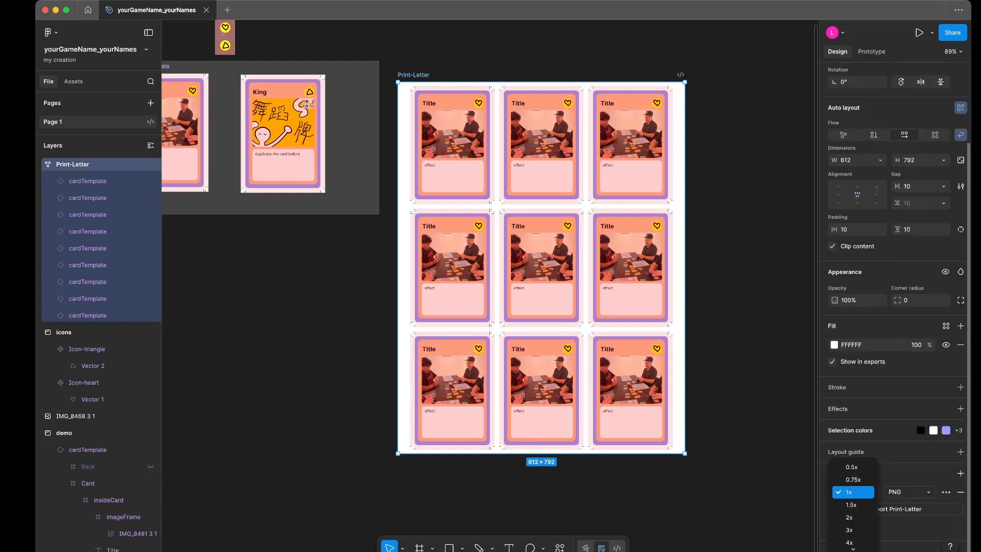
{"action": "scroll", "coordinate": [853, 505], "scroll_direction": "down", "scroll_amount": 1}
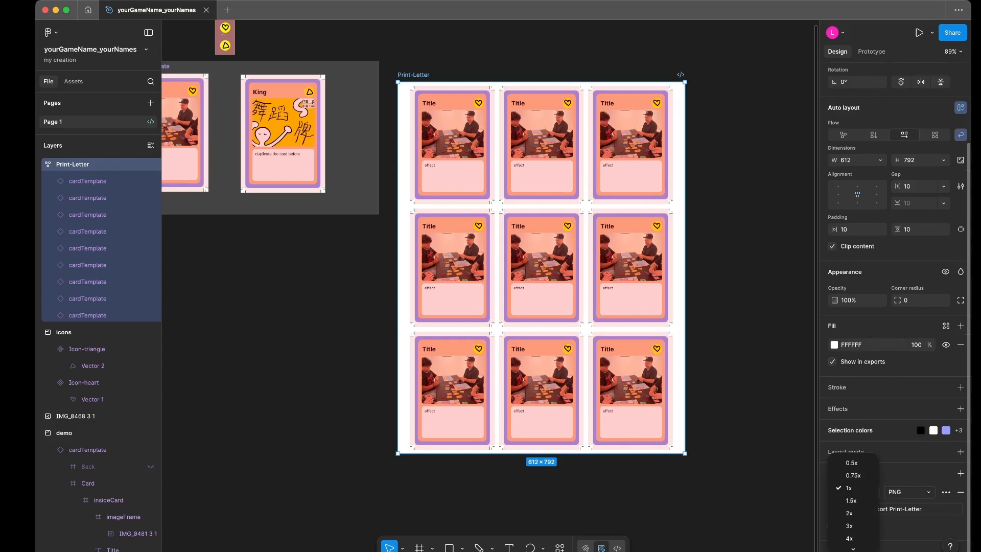
{"action": "key", "text": "Escape"}
{"action": "left_click", "coordinate": [910, 492]}
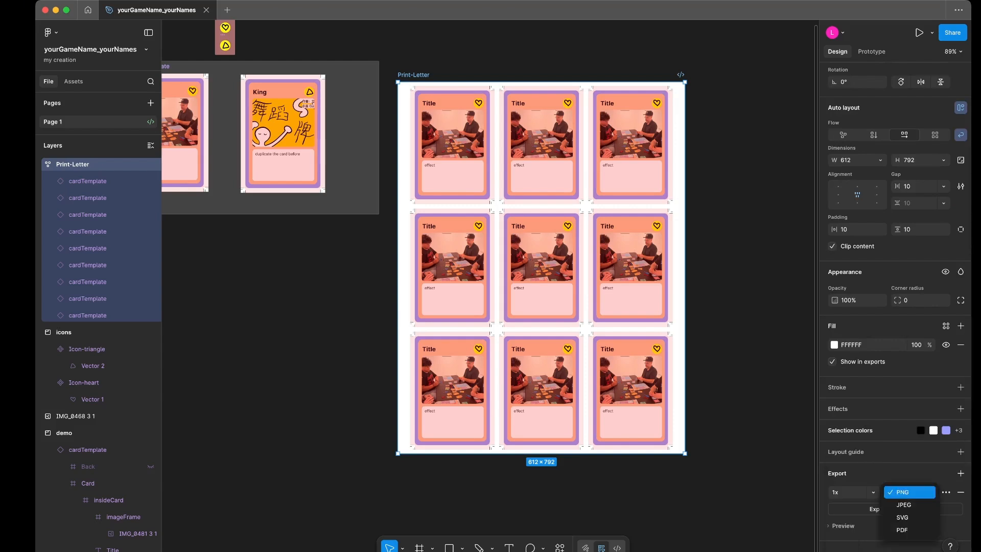
{"action": "left_click", "coordinate": [902, 530]}
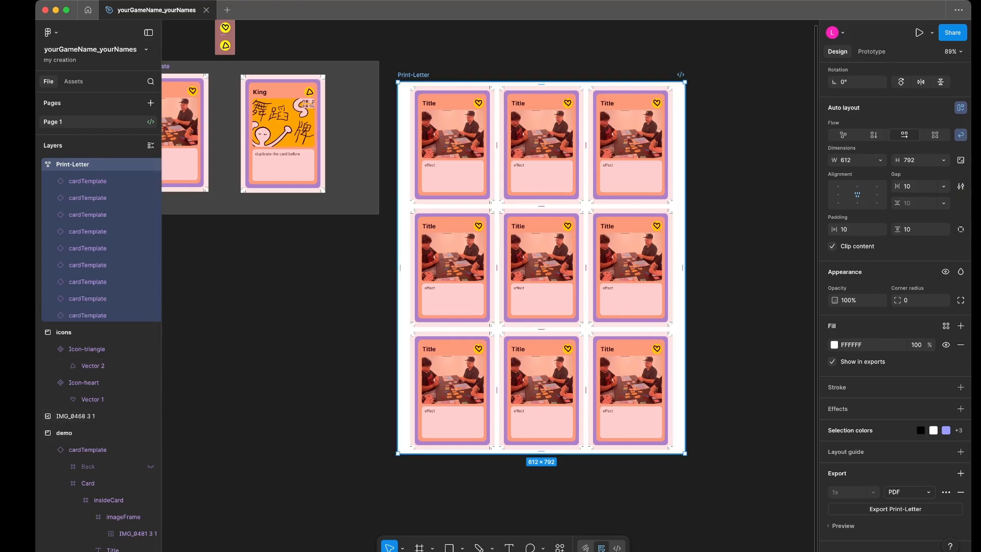
- Duplicate the Print-Letter frame and rename the copy Print-Letter - back
{"action": "scroll", "coordinate": [491, 255], "scroll_direction": "right", "scroll_amount": 3}
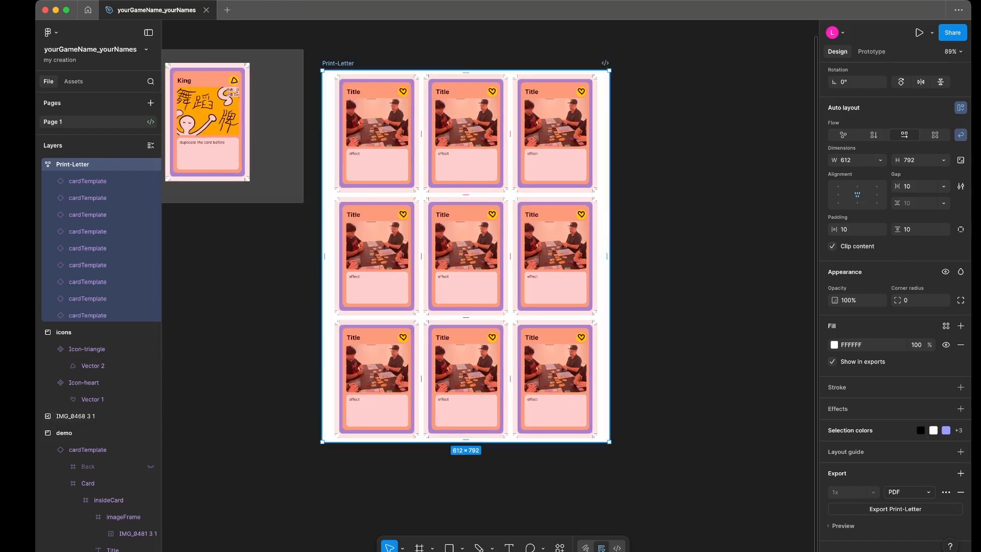
{"action": "key", "text": "super+d"}
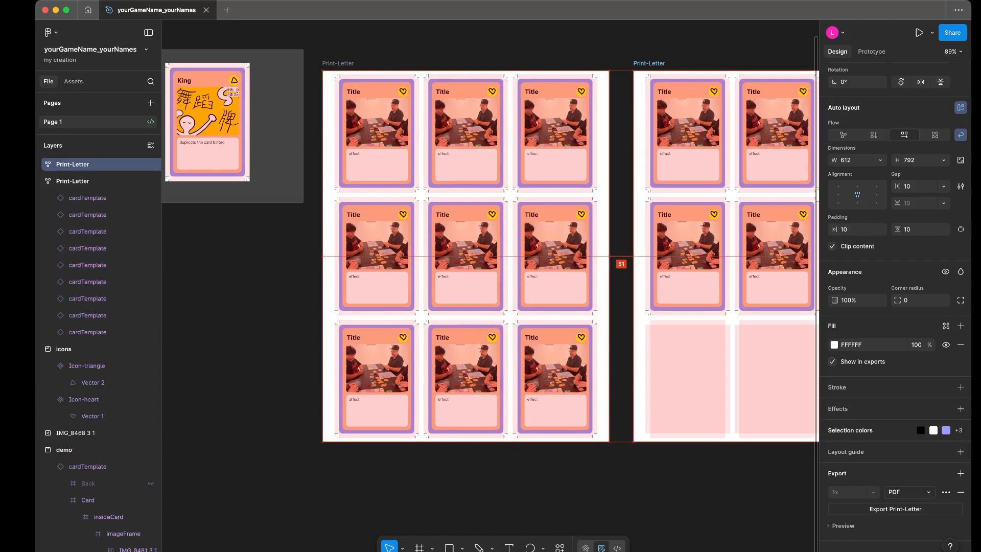
{"action": "scroll", "coordinate": [491, 255], "scroll_direction": "right", "scroll_amount": 3}
{"action": "double_click", "coordinate": [569, 64]}
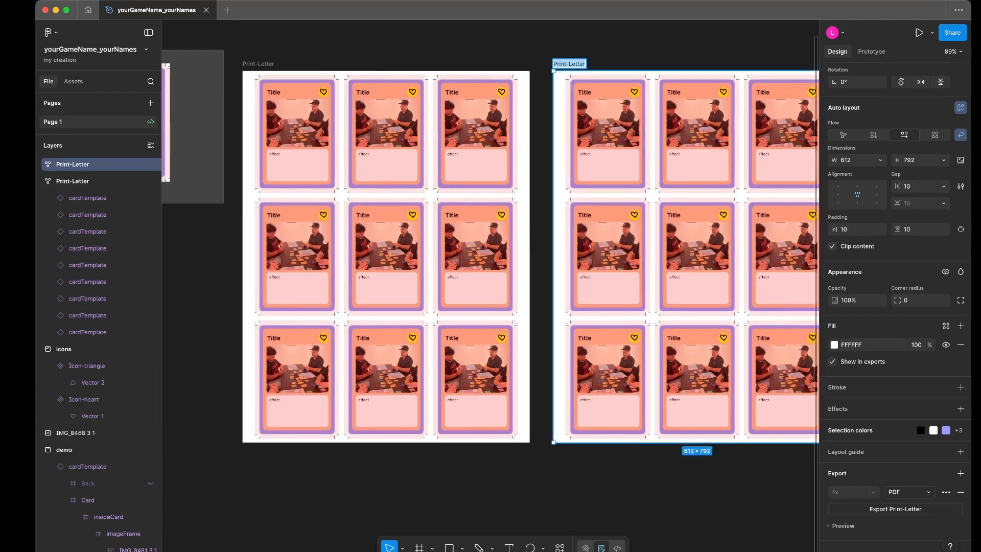
{"action": "left_click", "coordinate": [585, 64]}
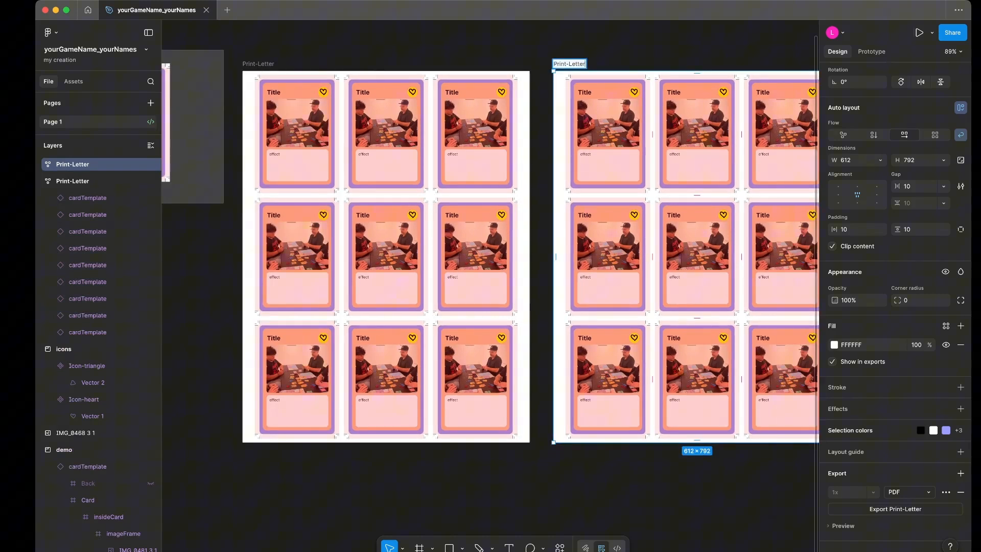
{"action": "type", "text": "- back"}
{"action": "left_click", "coordinate": [634, 46]}
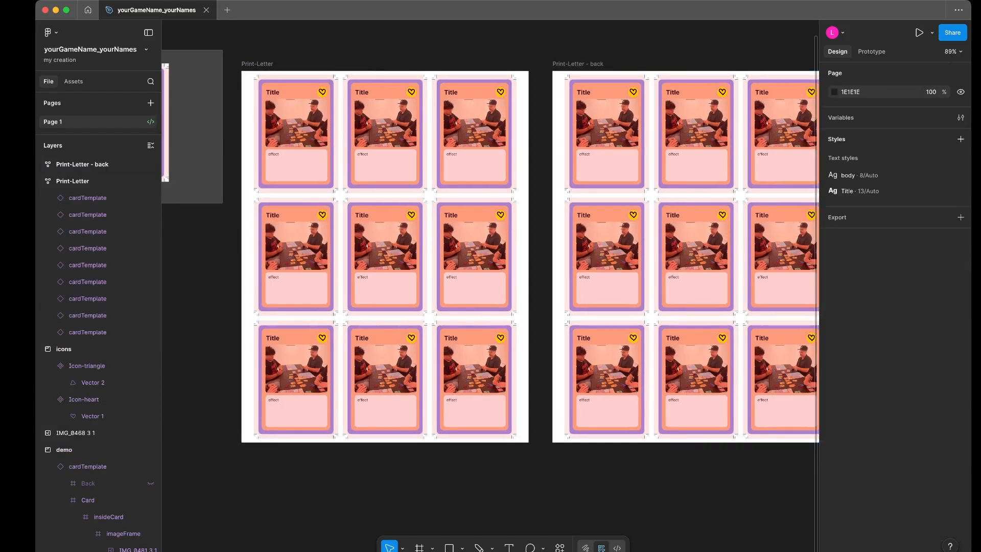
- Select all nine card instances in the Print-Letter - back frame and turn on their back? property
{"action": "scroll", "coordinate": [633, 46], "scroll_direction": "right", "scroll_amount": 2}
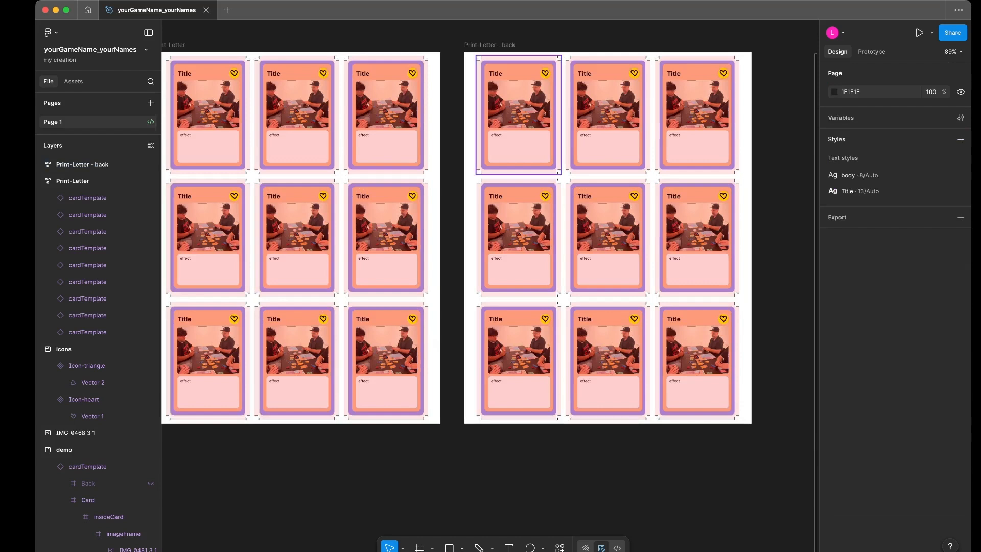
{"action": "left_click", "coordinate": [518, 117]}
{"action": "left_click", "coordinate": [609, 117], "text": "shift"}
{"action": "left_click", "coordinate": [697, 117], "text": "shift"}
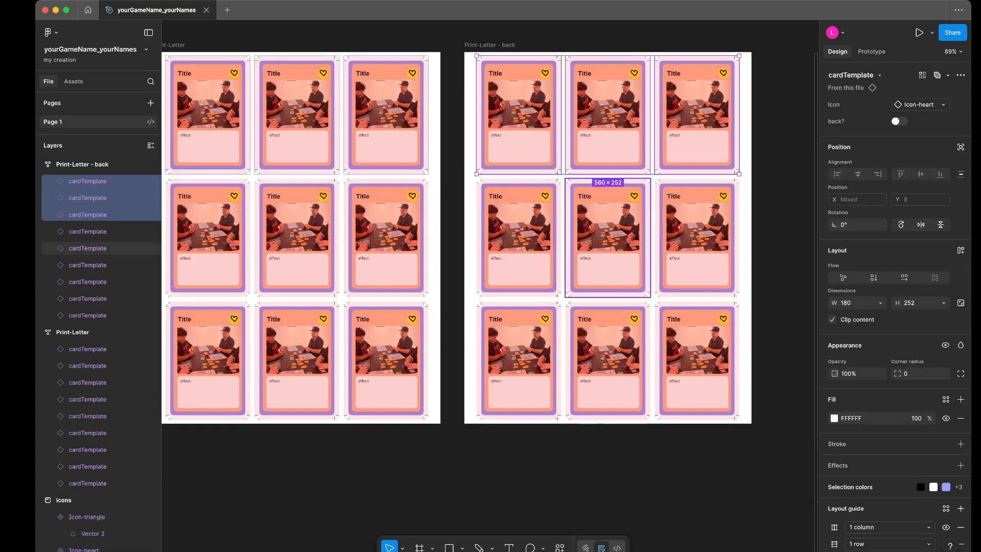
{"action": "left_click", "coordinate": [609, 240], "text": "shift"}
{"action": "left_click", "coordinate": [518, 240], "text": "shift"}
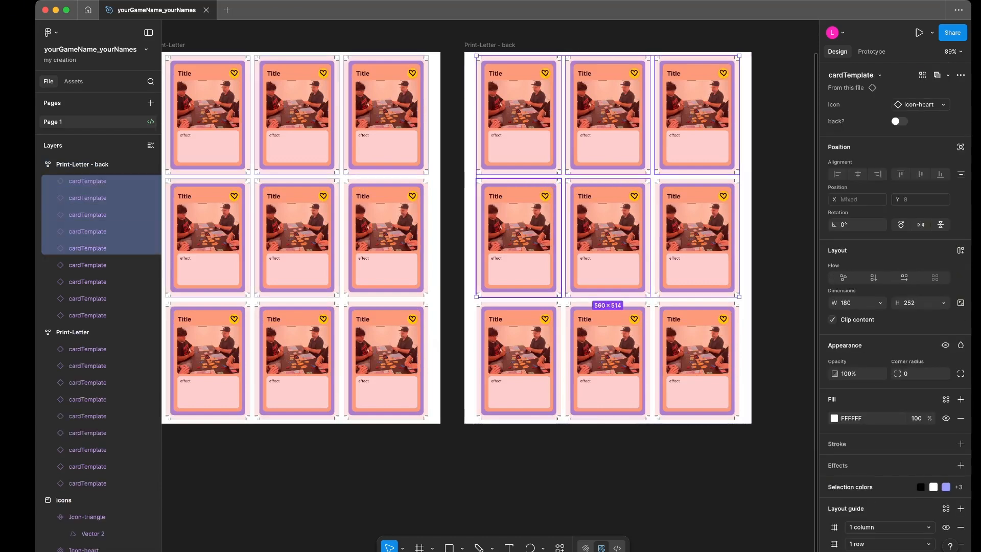
{"action": "left_click", "coordinate": [697, 241], "text": "shift"}
{"action": "left_click", "coordinate": [697, 360], "text": "shift"}
{"action": "left_click", "coordinate": [608, 360], "text": "shift"}
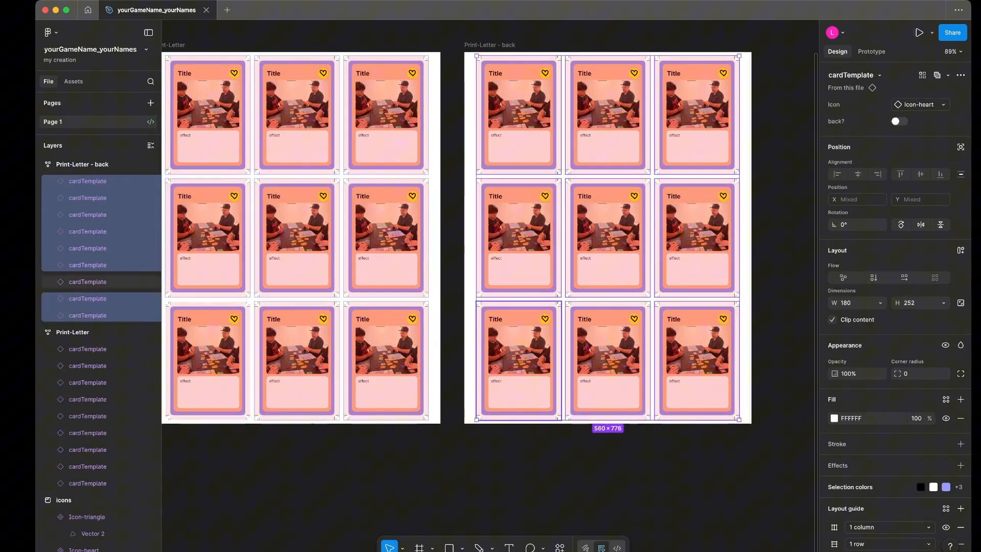
{"action": "left_click", "coordinate": [518, 360], "text": "shift"}
{"action": "left_click", "coordinate": [899, 121]}
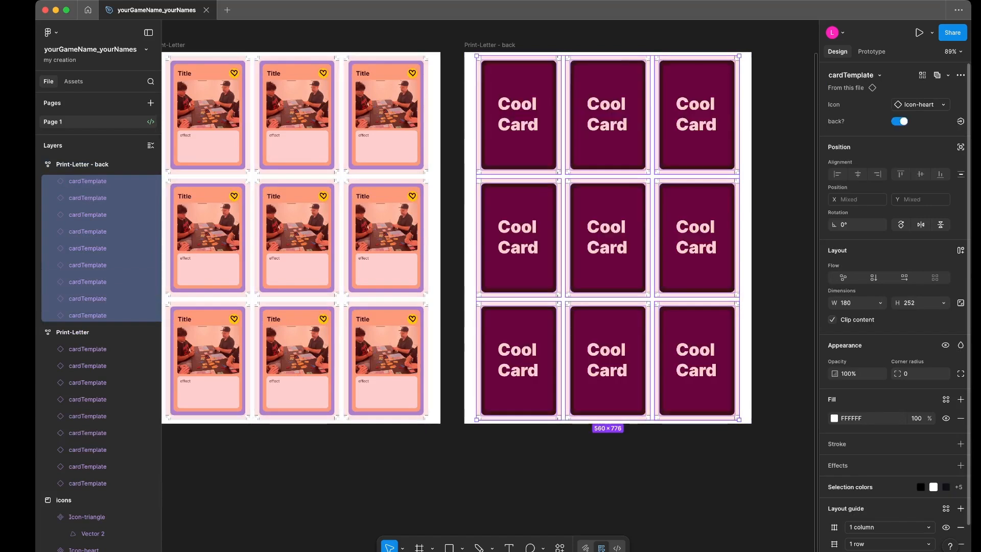
{"action": "left_click", "coordinate": [783, 196]}
{"action": "scroll", "coordinate": [617, 258], "scroll_direction": "down", "scroll_amount": 2}
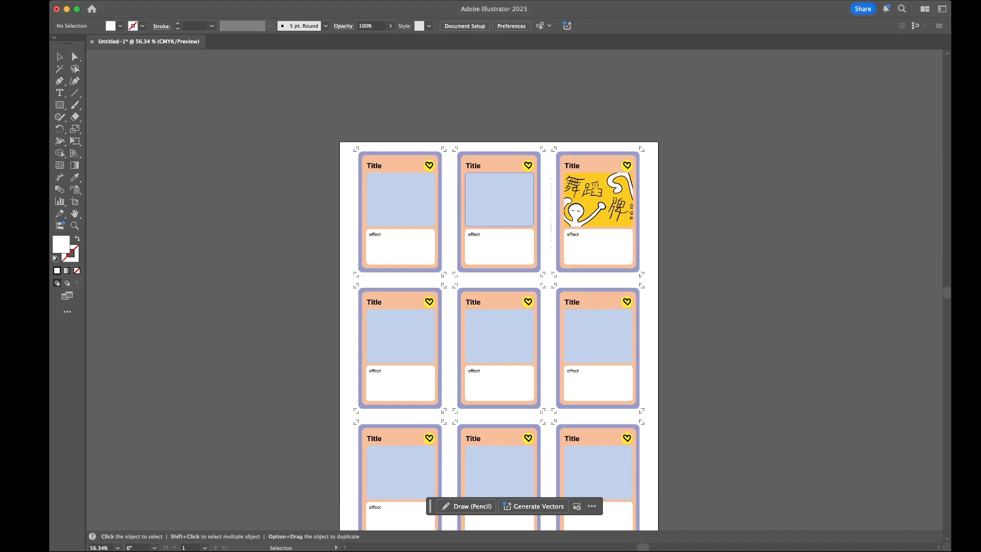
- Switch to Adobe Illustrator, delete all existing artwork on the artboard and paste the copied SVG card sheet in its place
{"action": "scroll", "coordinate": [499, 196], "scroll_direction": "down", "scroll_amount": 2}
{"action": "scroll", "coordinate": [498, 197], "scroll_direction": "down", "scroll_amount": 2}
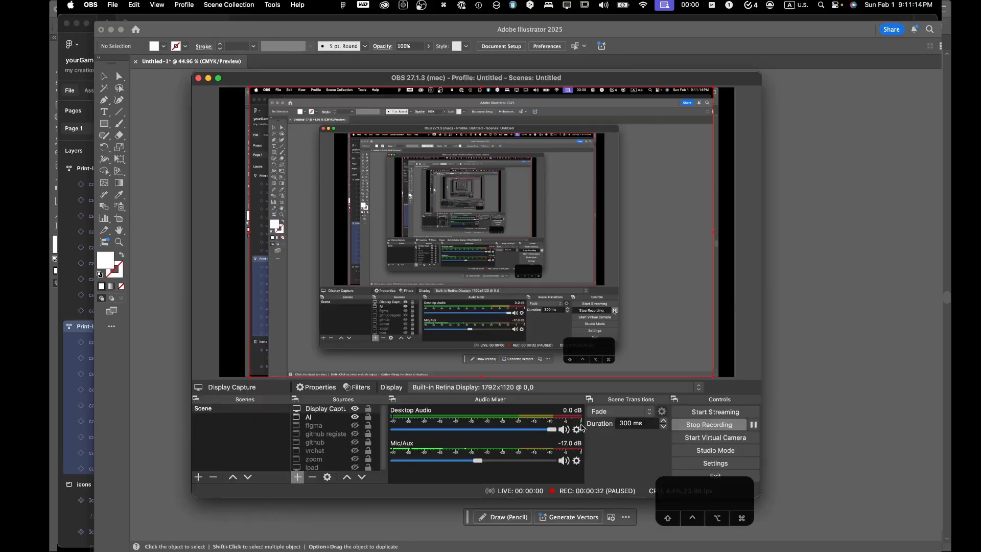
{"action": "left_click", "coordinate": [355, 417]}
{"action": "left_click", "coordinate": [777, 318]}
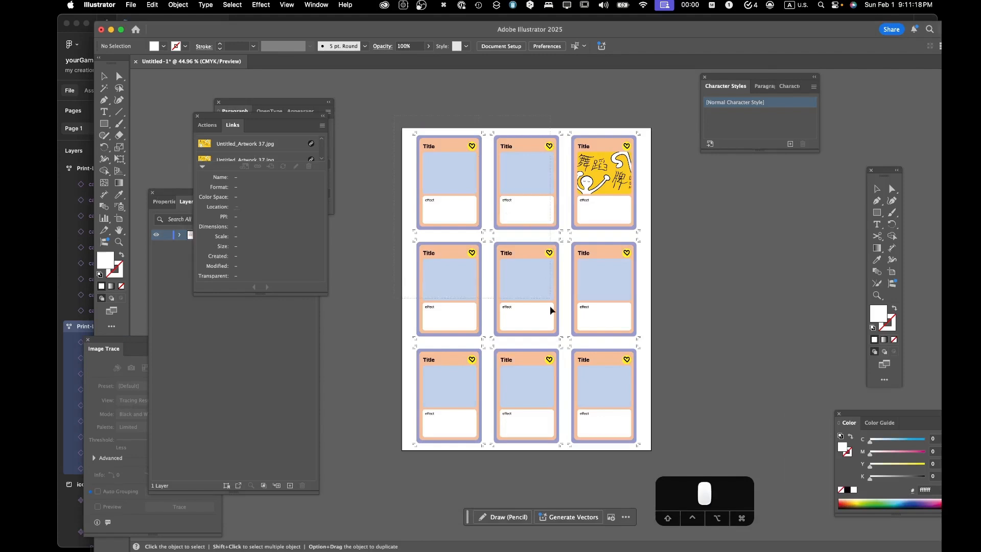
{"action": "key", "text": "super+a"}
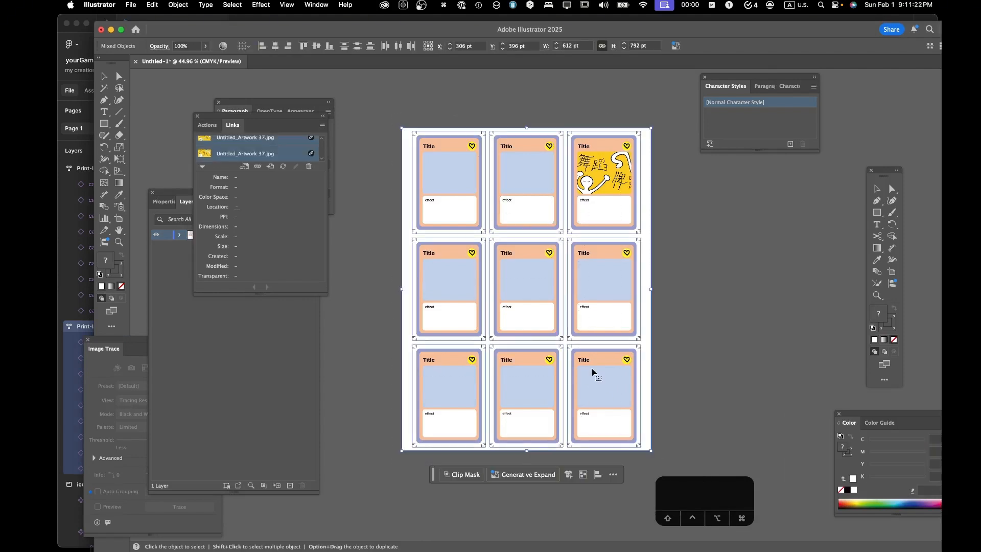
{"action": "key", "text": "BackSpace"}
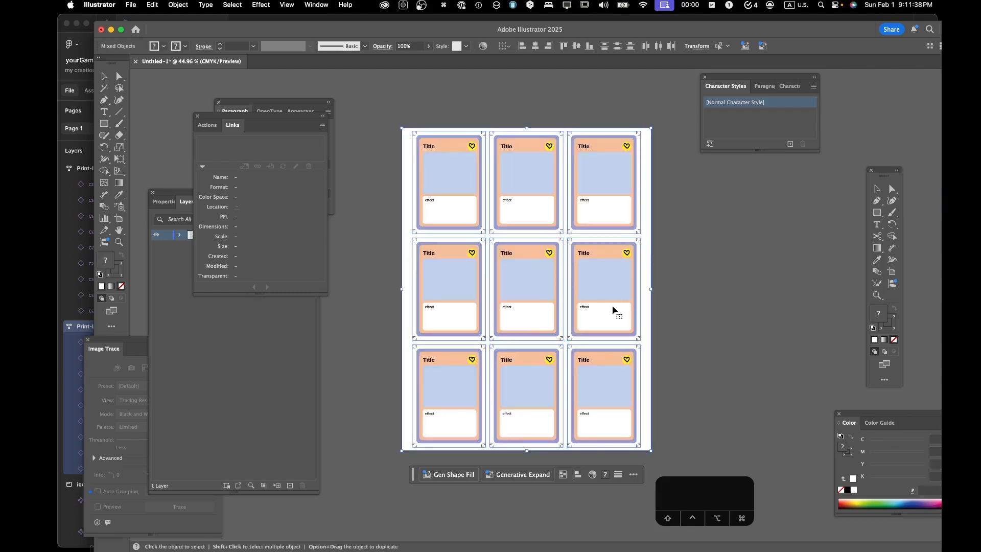
{"action": "left_click", "coordinate": [680, 329]}
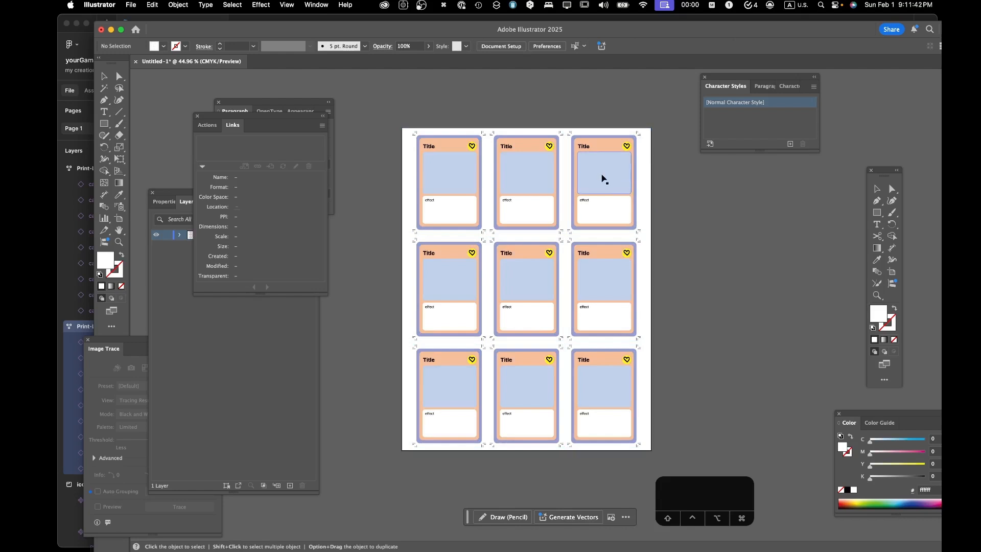
- Examine the pasted cards' titles, heart icons and crop marks up close
{"action": "scroll", "coordinate": [499, 153], "scroll_direction": "up", "scroll_amount": 5}
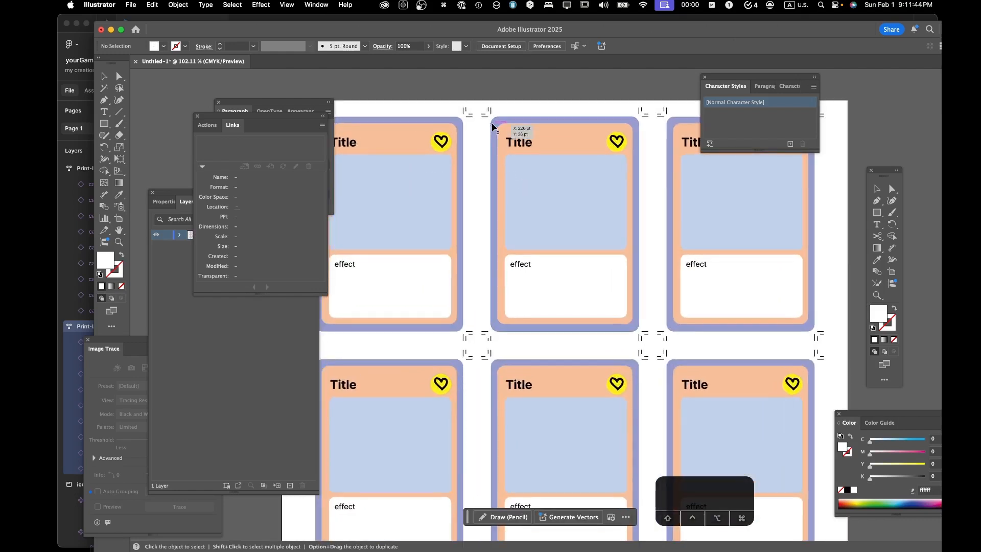
{"action": "scroll", "coordinate": [574, 163], "scroll_direction": "up", "scroll_amount": 5}
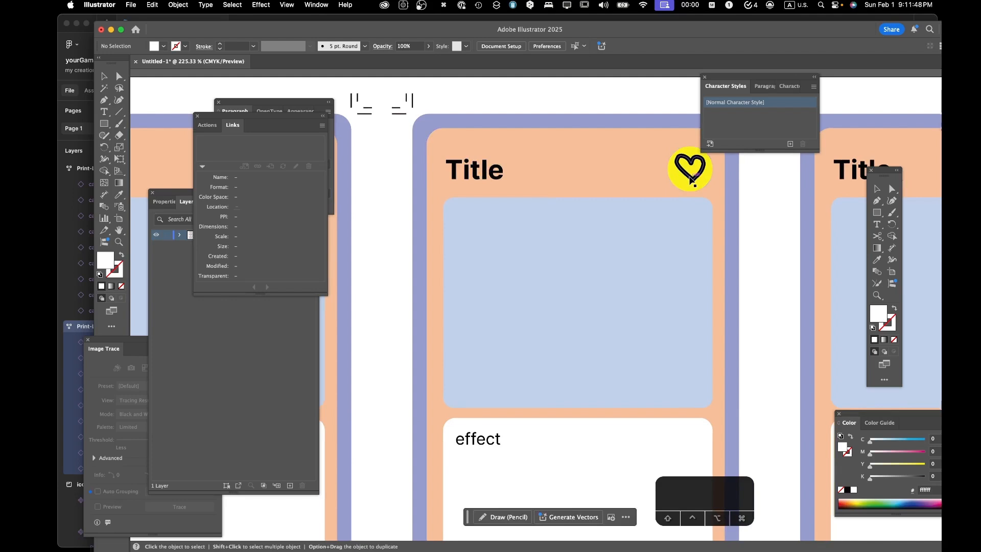
{"action": "scroll", "coordinate": [673, 259], "scroll_direction": "down", "scroll_amount": 8}
{"action": "scroll", "coordinate": [600, 225], "scroll_direction": "up", "scroll_amount": 5}
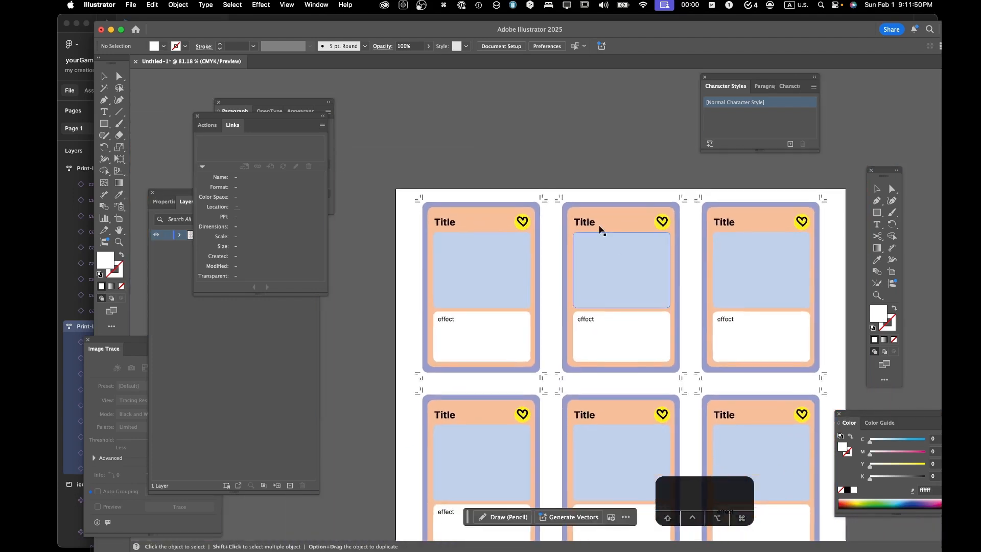
{"action": "scroll", "coordinate": [598, 226], "scroll_direction": "up", "scroll_amount": 8}
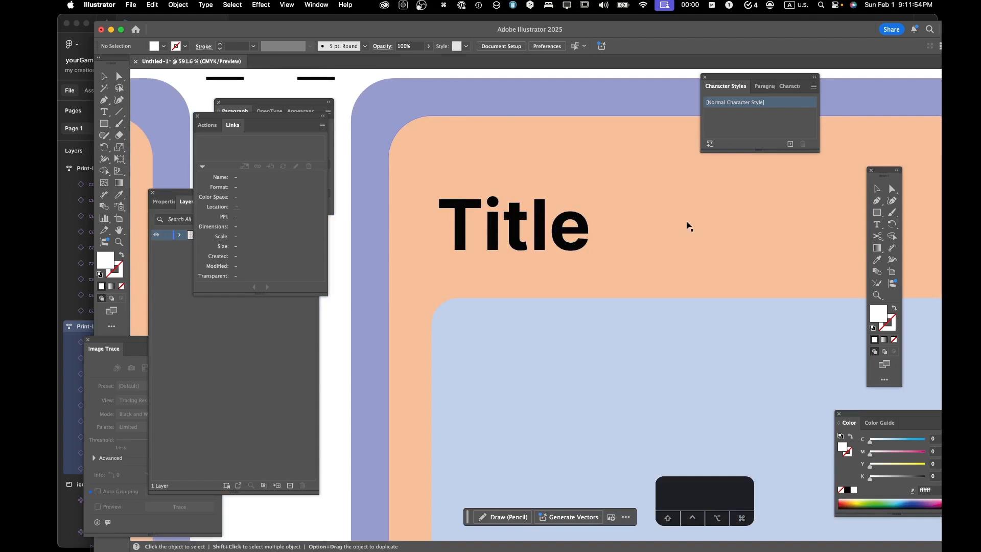
{"action": "scroll", "coordinate": [674, 248], "scroll_direction": "down", "scroll_amount": 6}
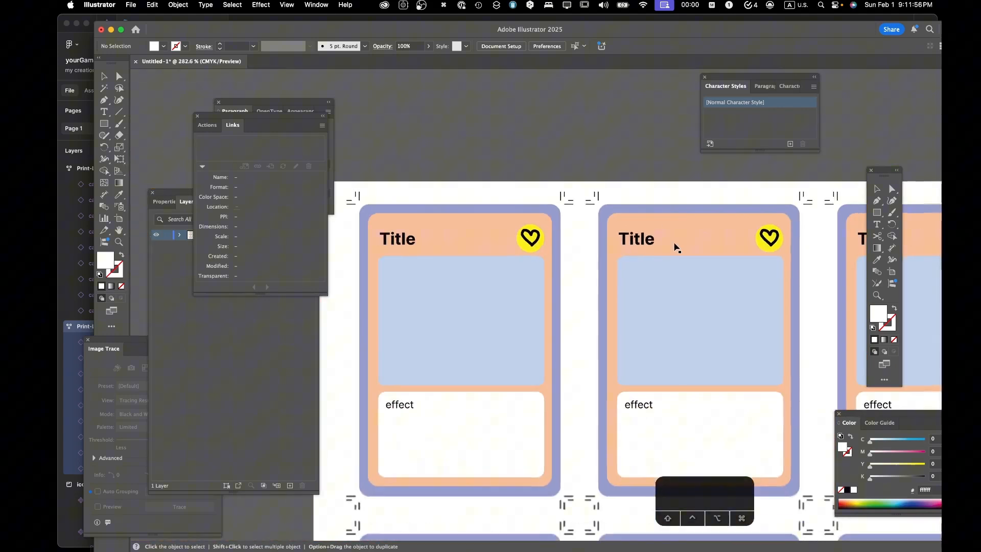
{"action": "scroll", "coordinate": [674, 248], "scroll_direction": "down", "scroll_amount": 3}
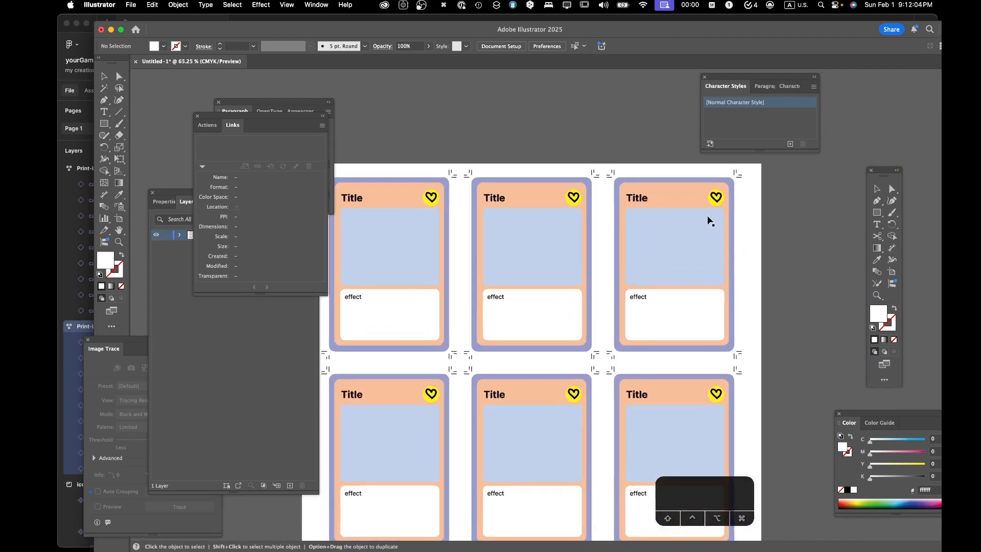
- Isolate the nested clip group holding the picture area of the first row's third card and expand its contents in the layer list
{"action": "scroll", "coordinate": [710, 225], "scroll_direction": "up", "scroll_amount": 5}
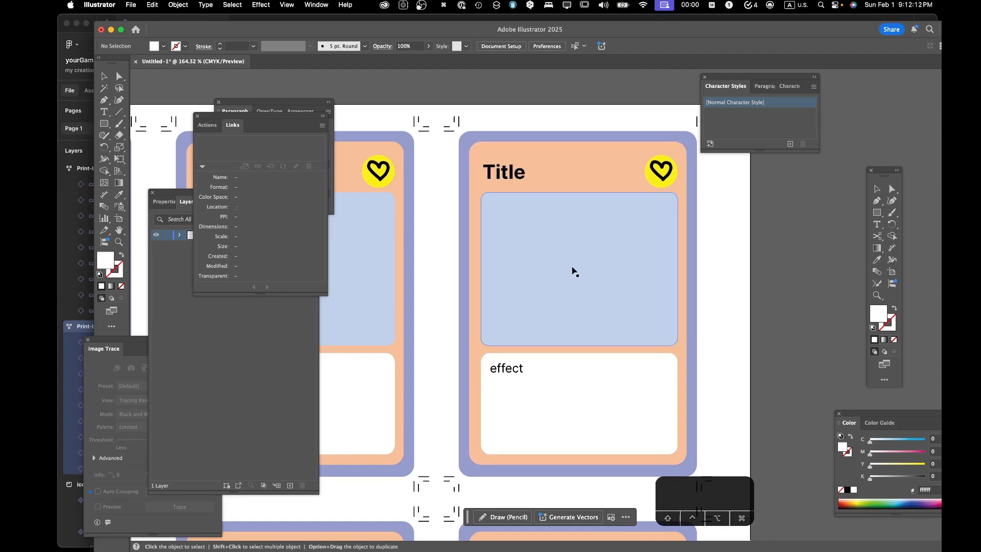
{"action": "double_click", "coordinate": [574, 272]}
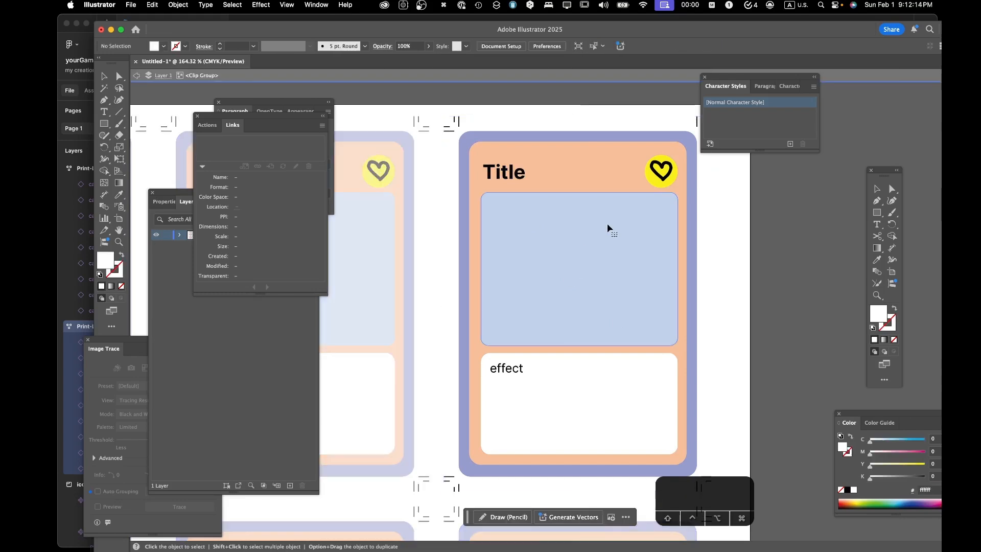
{"action": "double_click", "coordinate": [608, 227]}
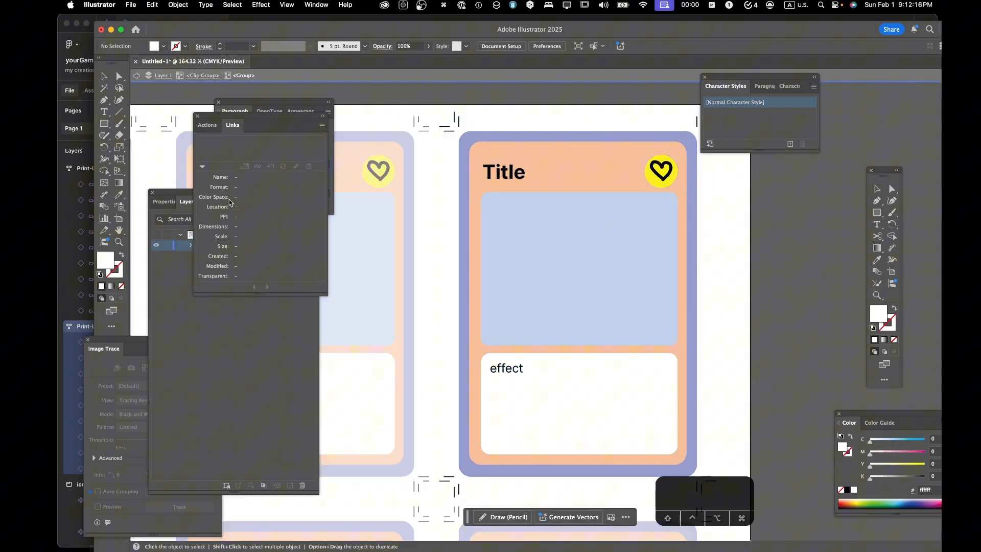
{"action": "left_click", "coordinate": [192, 309]}
{"action": "left_click", "coordinate": [219, 249]}
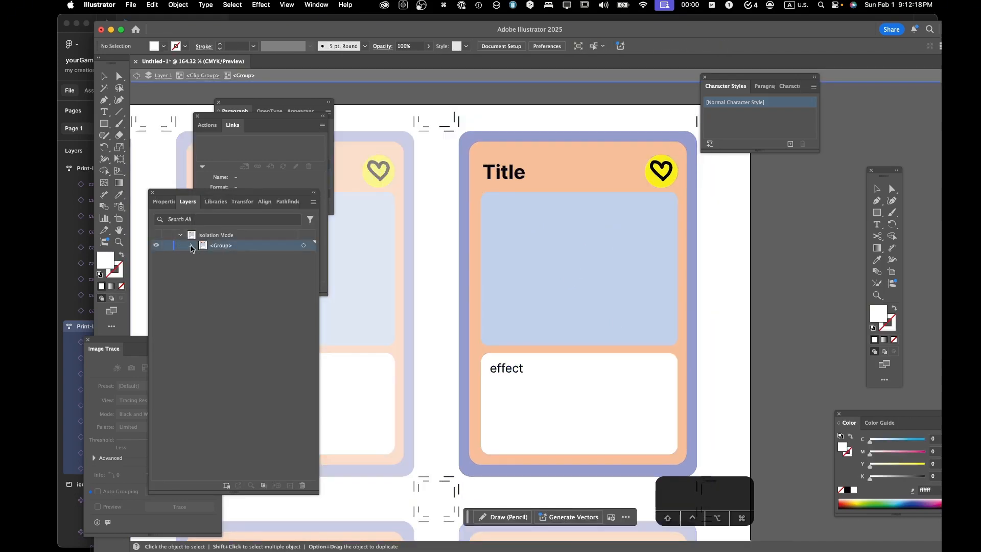
{"action": "left_click", "coordinate": [192, 246]}
{"action": "left_click", "coordinate": [192, 246]}
{"action": "left_click", "coordinate": [547, 260]}
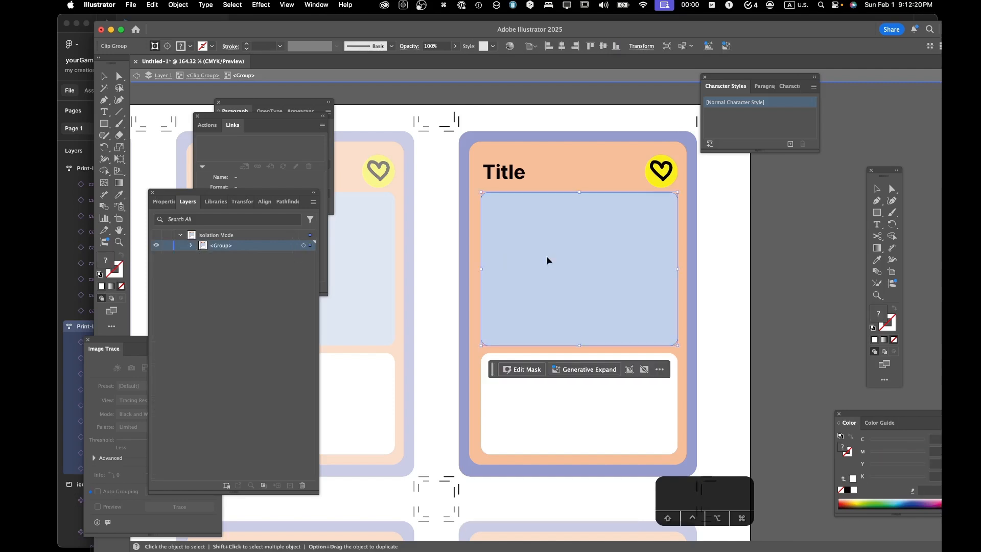
{"action": "double_click", "coordinate": [547, 260]}
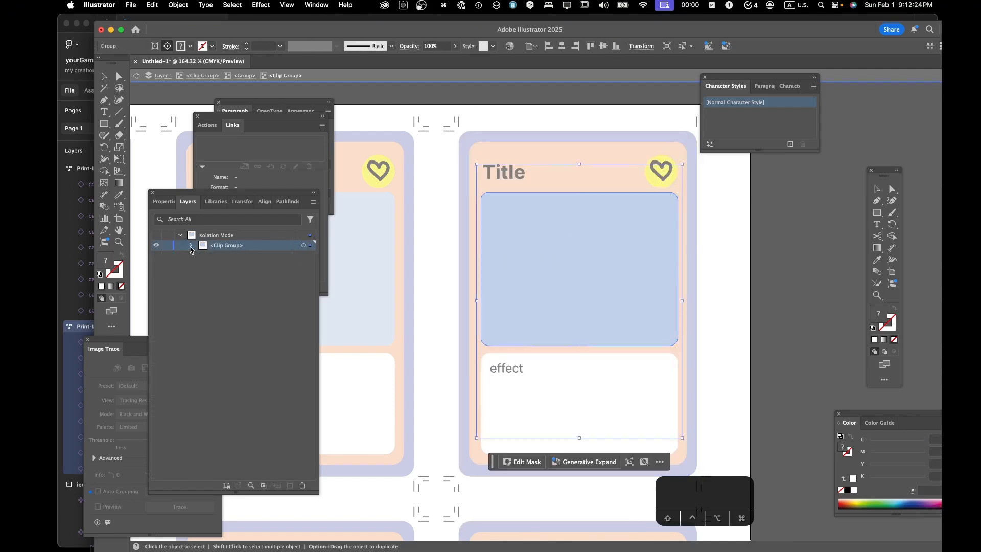
{"action": "left_click", "coordinate": [191, 247]}
- Place cards2.png from the Downloads folder onto the artboard as a linked image
{"action": "mouse_move", "coordinate": [60, 390]}
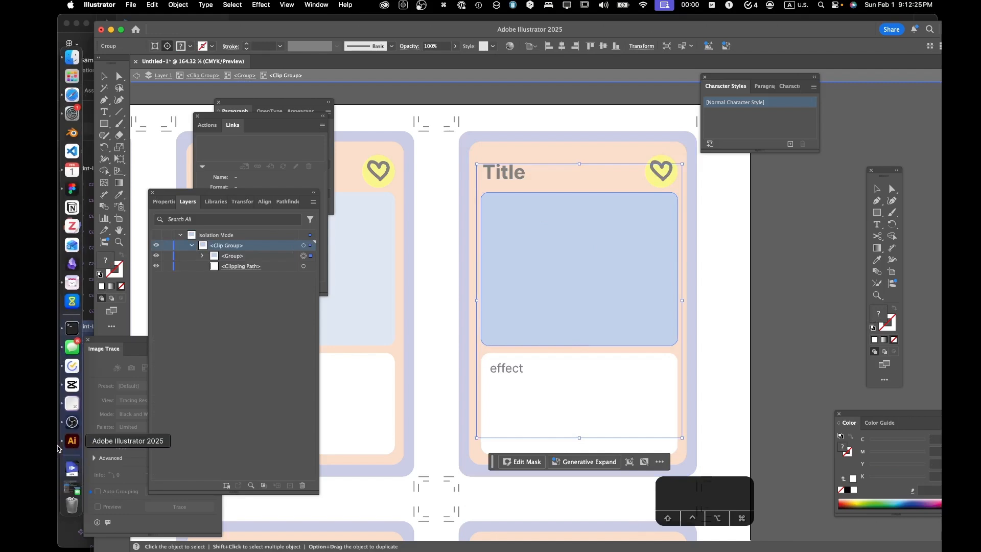
{"action": "left_click", "coordinate": [72, 470]}
{"action": "left_click_drag", "start_coordinate": [387, 299], "coordinate": [521, 252]}
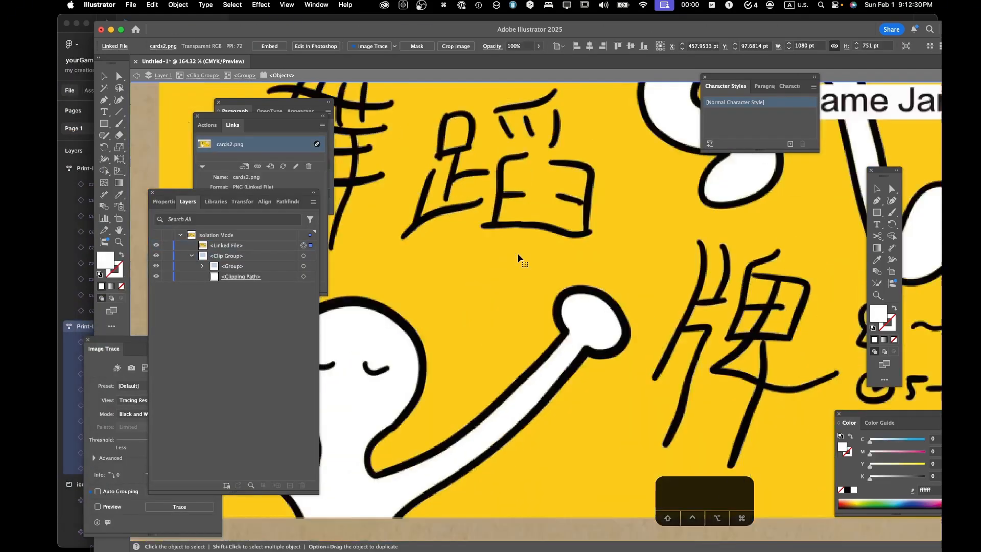
{"action": "scroll", "coordinate": [519, 259], "scroll_direction": "down", "scroll_amount": 10}
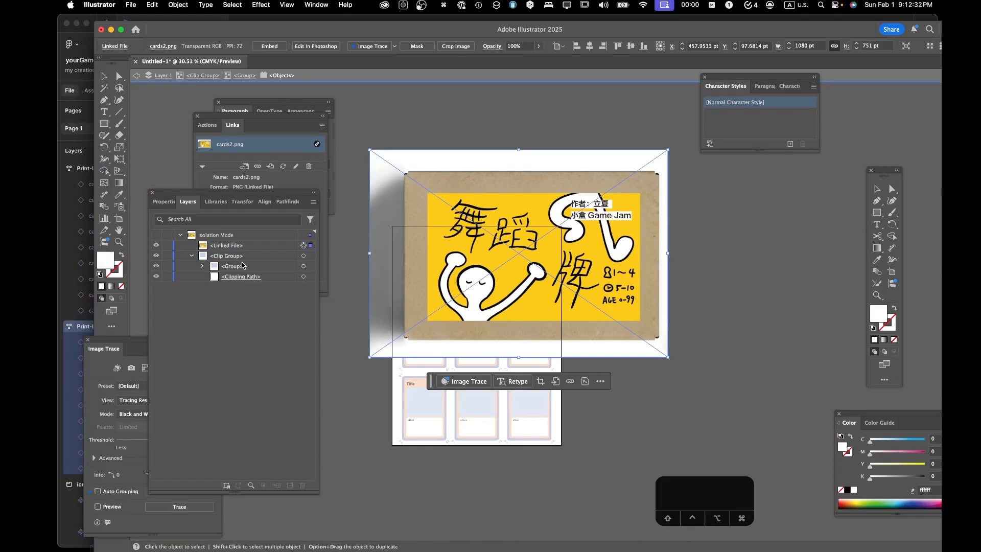
- Move the linked cards2.png image inside the clip group and stack it above the existing inner group
{"action": "left_click", "coordinate": [253, 249]}
{"action": "left_click_drag", "start_coordinate": [246, 249], "coordinate": [258, 272]}
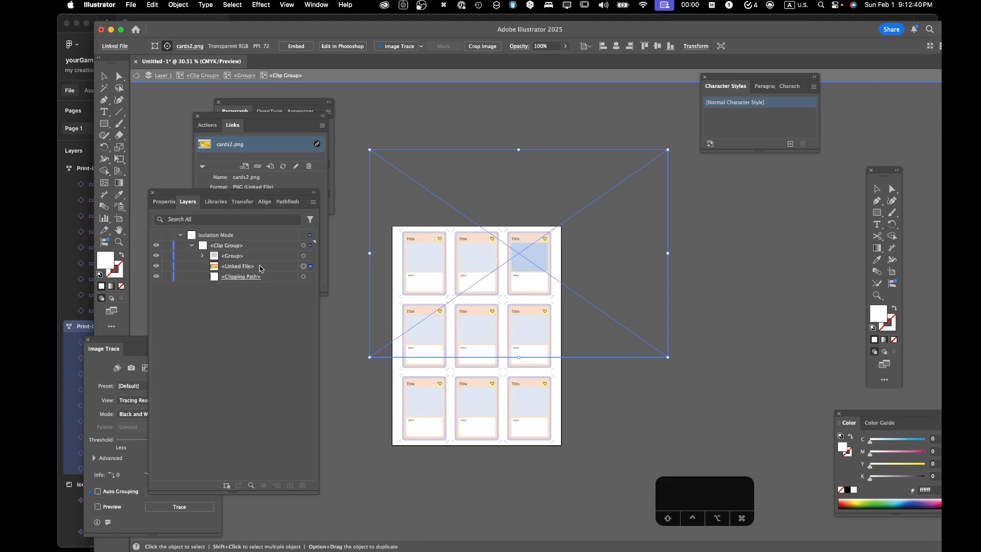
{"action": "left_click_drag", "start_coordinate": [260, 268], "coordinate": [249, 255]}
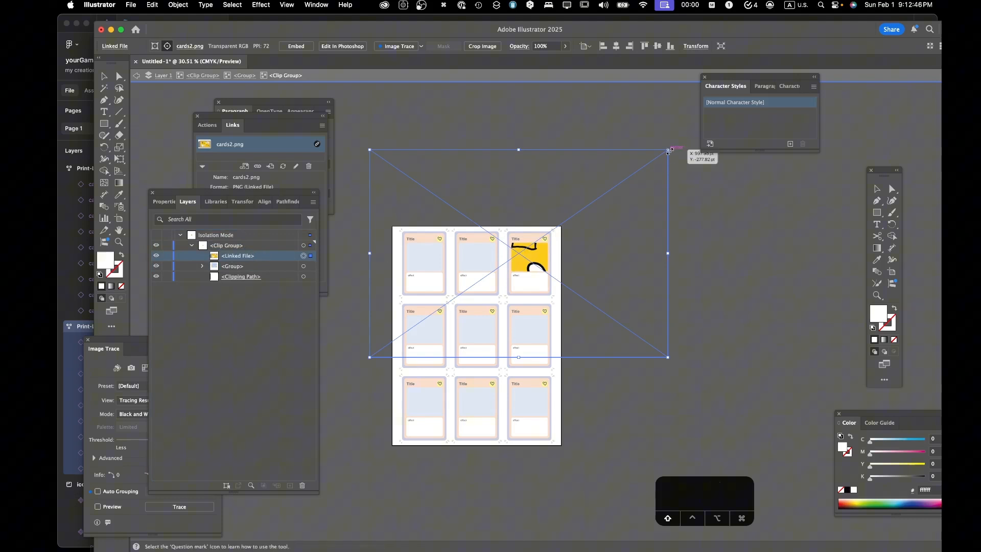
- Scale the linked cards2.png image down proportionally and position it over the picture area of the first row's third card
{"action": "left_click_drag", "start_coordinate": [668, 150], "coordinate": [554, 229]}
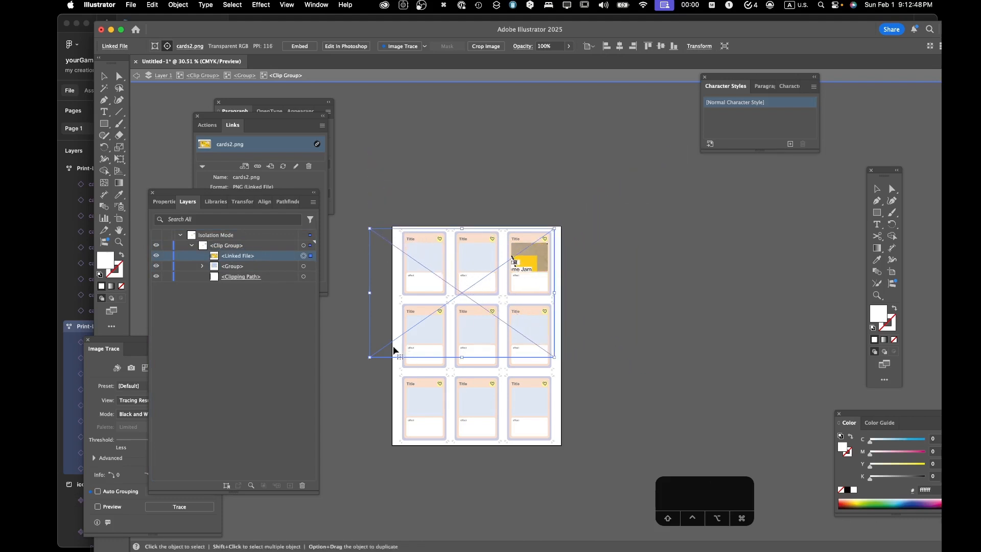
{"action": "left_click_drag", "start_coordinate": [401, 379], "coordinate": [495, 290]}
{"action": "left_click_drag", "start_coordinate": [525, 259], "coordinate": [531, 267]}
{"action": "scroll", "coordinate": [532, 266], "scroll_direction": "up", "scroll_amount": 3}
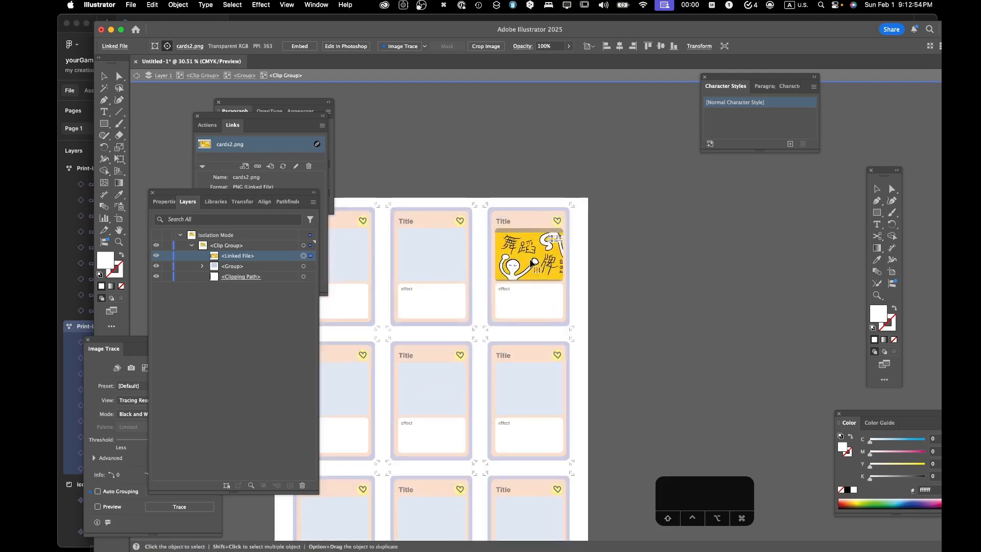
- Enlarge the linked image slightly so its yellow artwork fills the card's picture area, and exit isolation mode
{"action": "scroll", "coordinate": [532, 264], "scroll_direction": "up", "scroll_amount": 5}
{"action": "left_click_drag", "start_coordinate": [433, 186], "coordinate": [419, 175]}
{"action": "left_click_drag", "start_coordinate": [621, 316], "coordinate": [631, 323]}
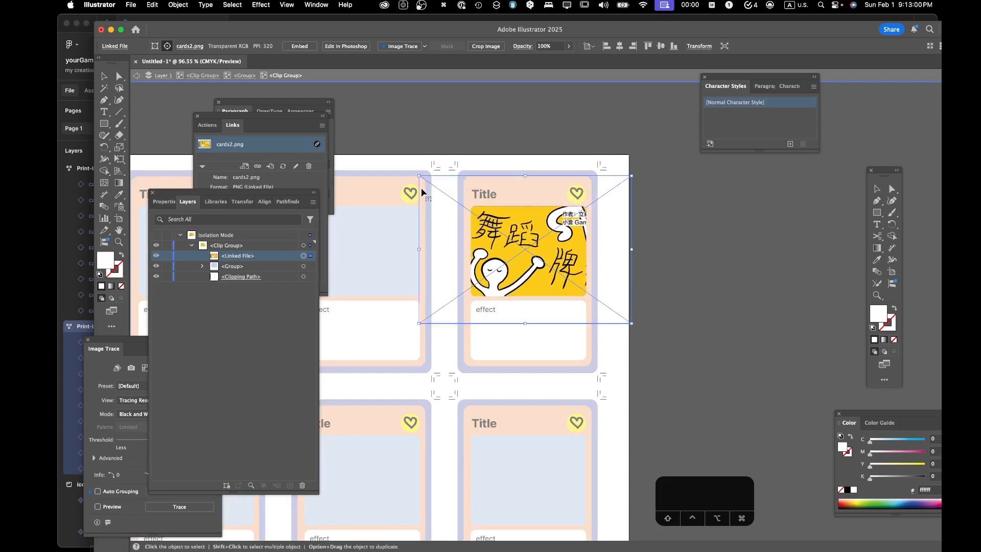
{"action": "left_click_drag", "start_coordinate": [419, 175], "coordinate": [417, 174]}
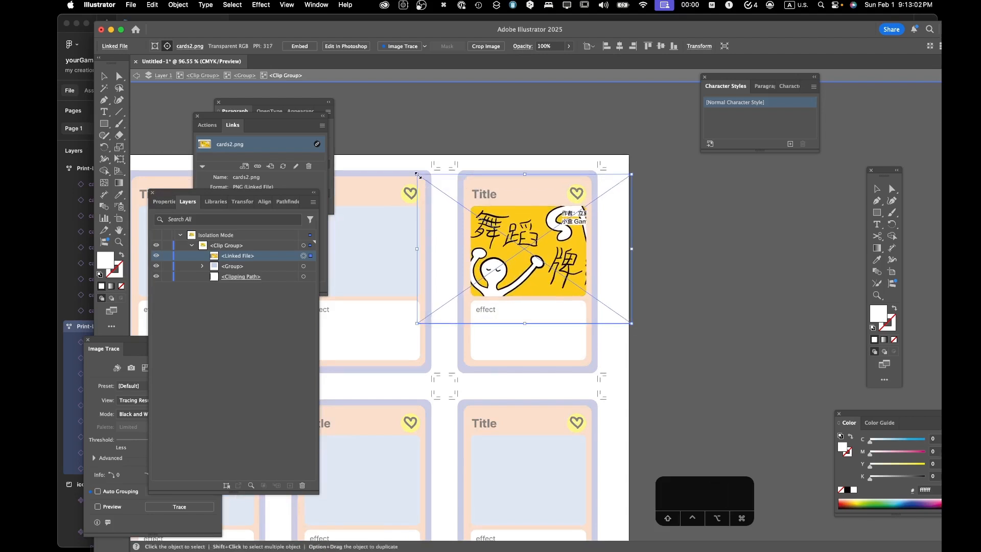
{"action": "left_click", "coordinate": [111, 76]}
{"action": "double_click", "coordinate": [576, 123]}
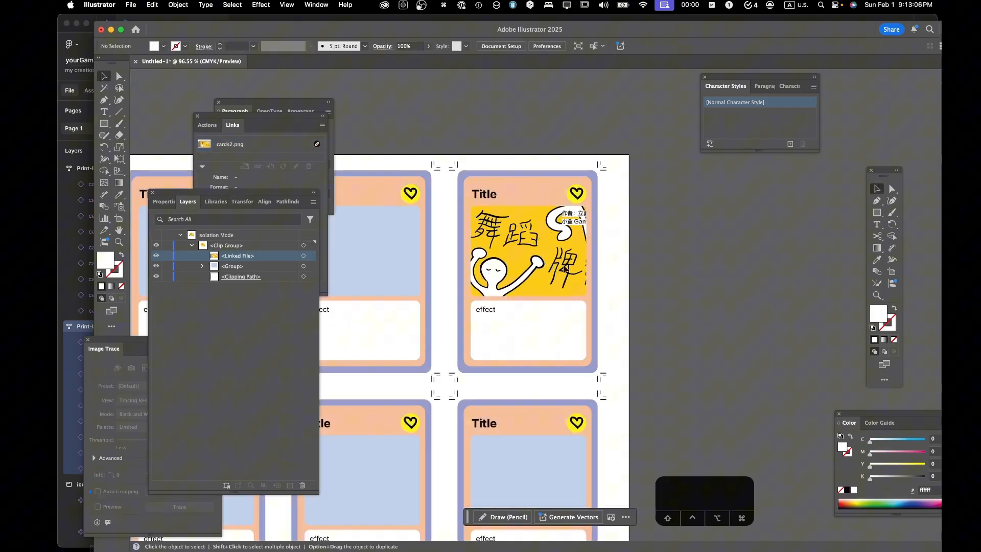
- Review the whole nine-card sheet and the document's available save and export commands
{"action": "scroll", "coordinate": [596, 249], "scroll_direction": "down", "scroll_amount": 5}
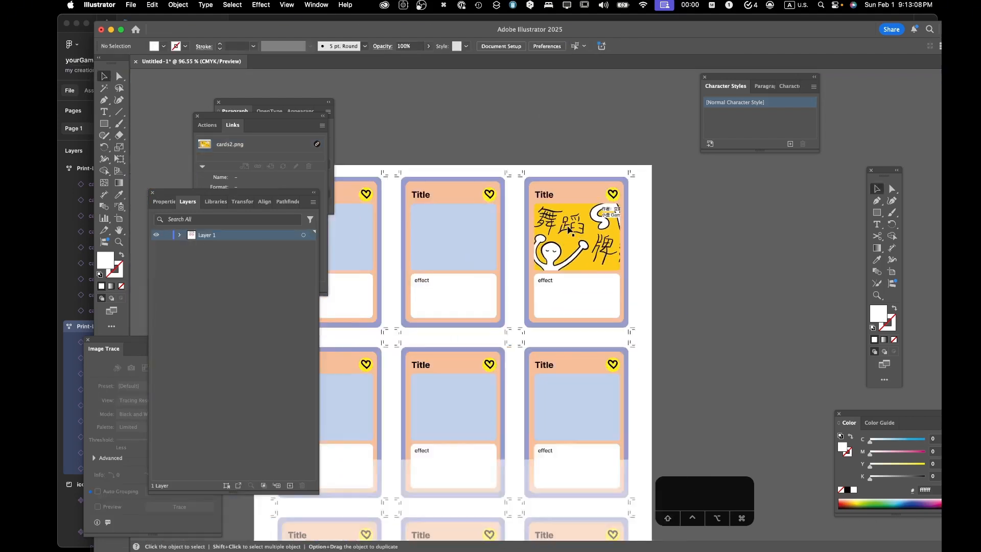
{"action": "scroll", "coordinate": [569, 230], "scroll_direction": "down", "scroll_amount": 3}
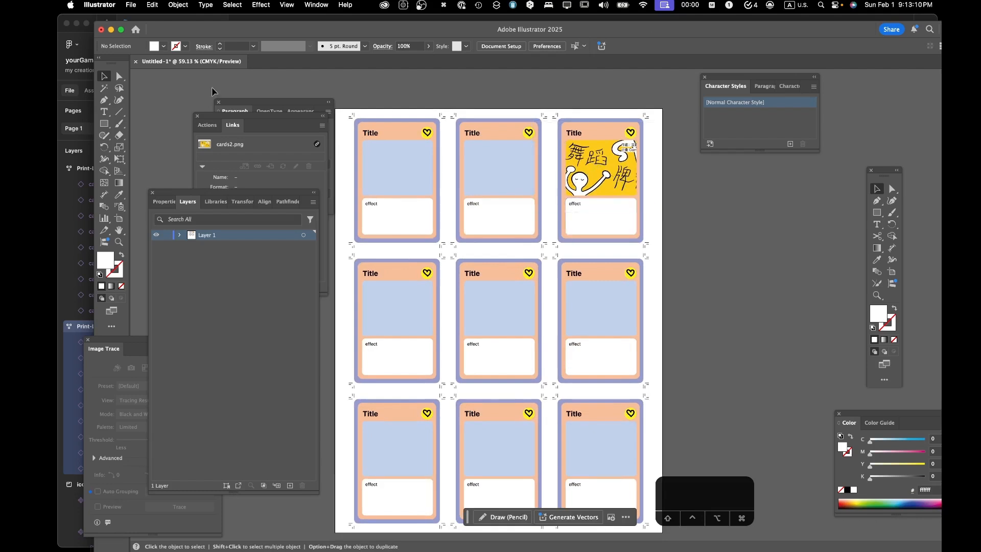
{"action": "left_click", "coordinate": [130, 6]}
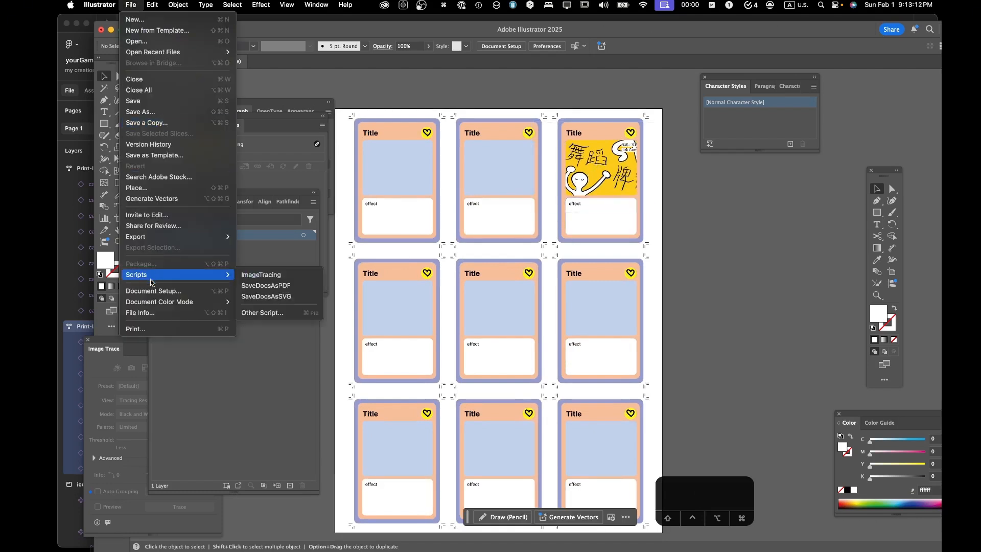
{"action": "mouse_move", "coordinate": [158, 237]}
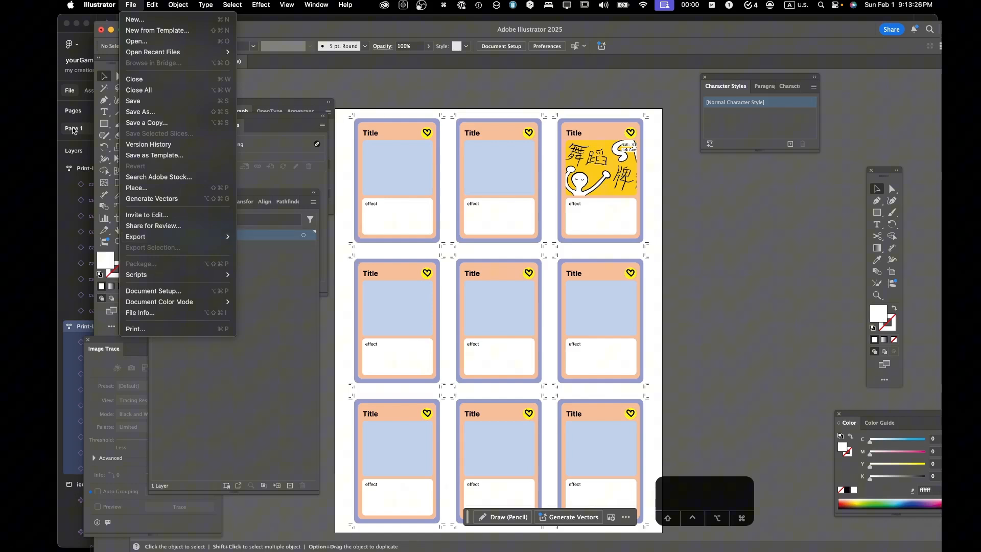
- Switch to Figma and show the export settings of the Print-Letter frame
{"action": "left_click", "coordinate": [83, 35]}
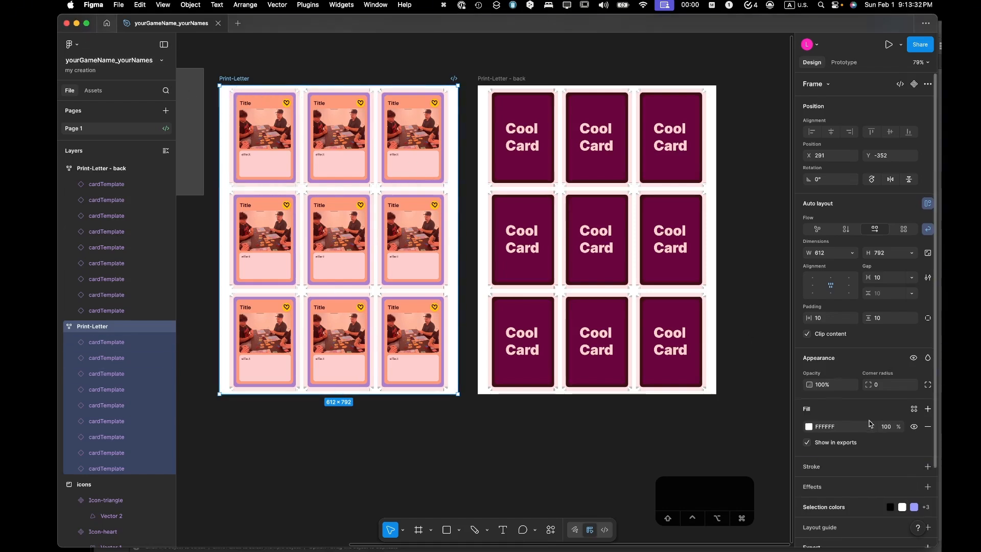
{"action": "scroll", "coordinate": [871, 423], "scroll_direction": "down", "scroll_amount": 3}
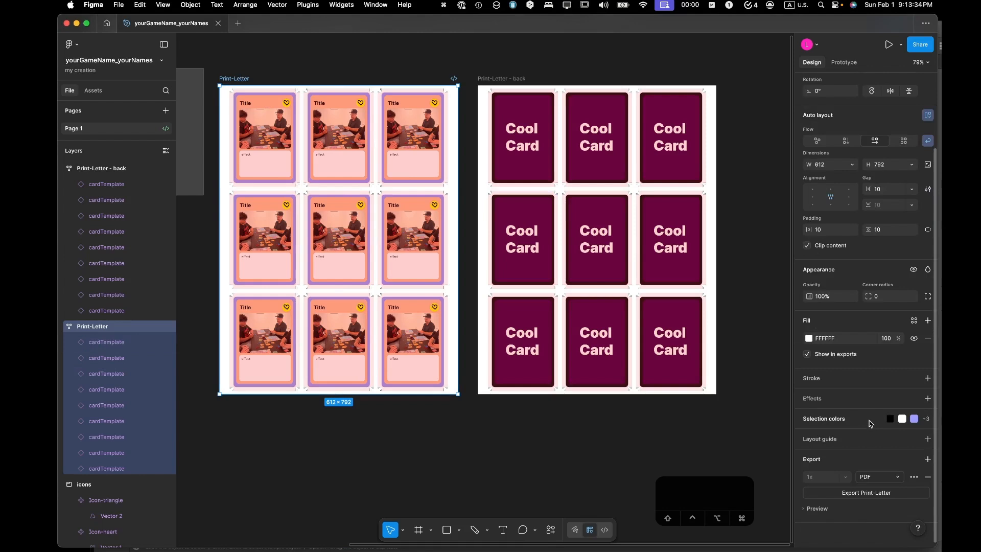
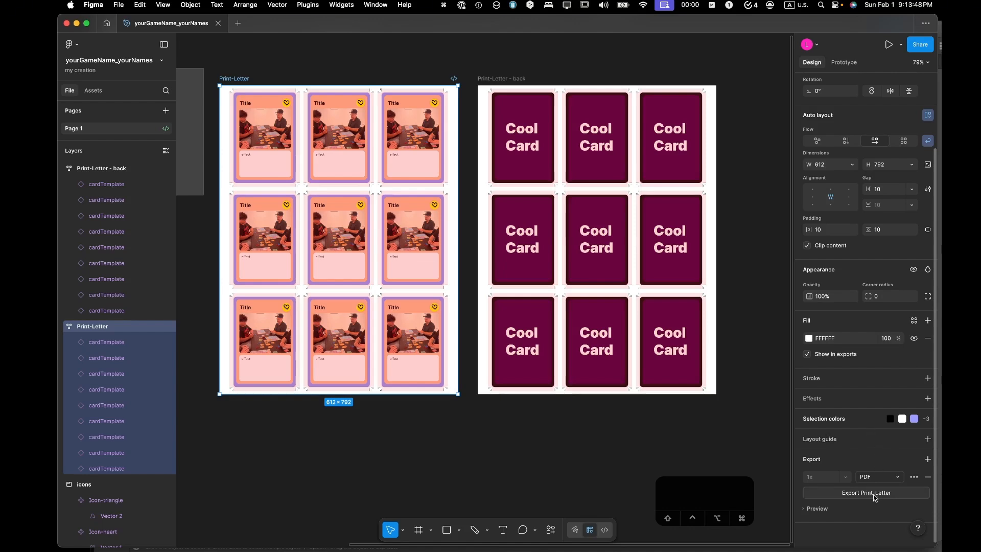
- Switch to Illustrator and examine the file formats offered for exporting the card sheet, then close the export dialog without exporting
{"action": "left_click", "coordinate": [72, 441]}
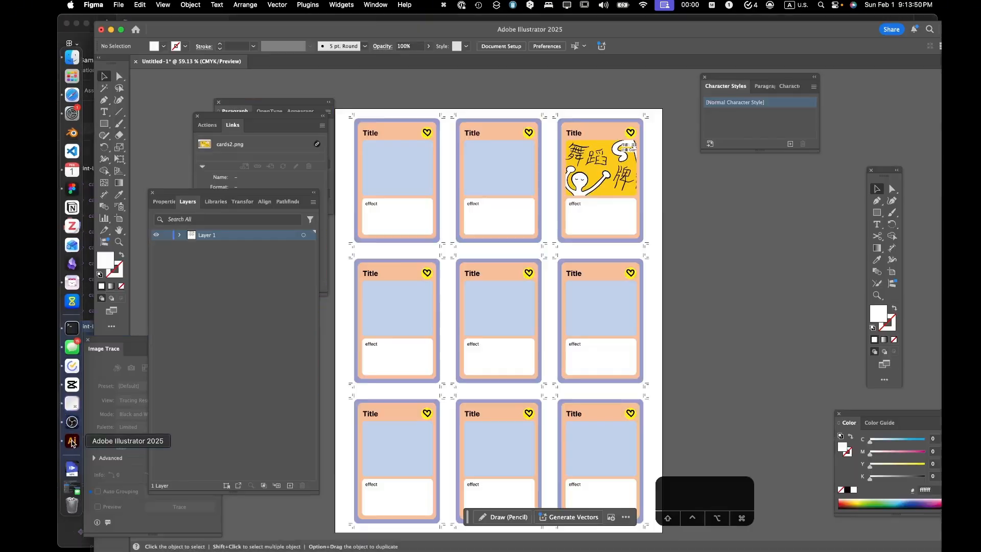
{"action": "left_click", "coordinate": [130, 6]}
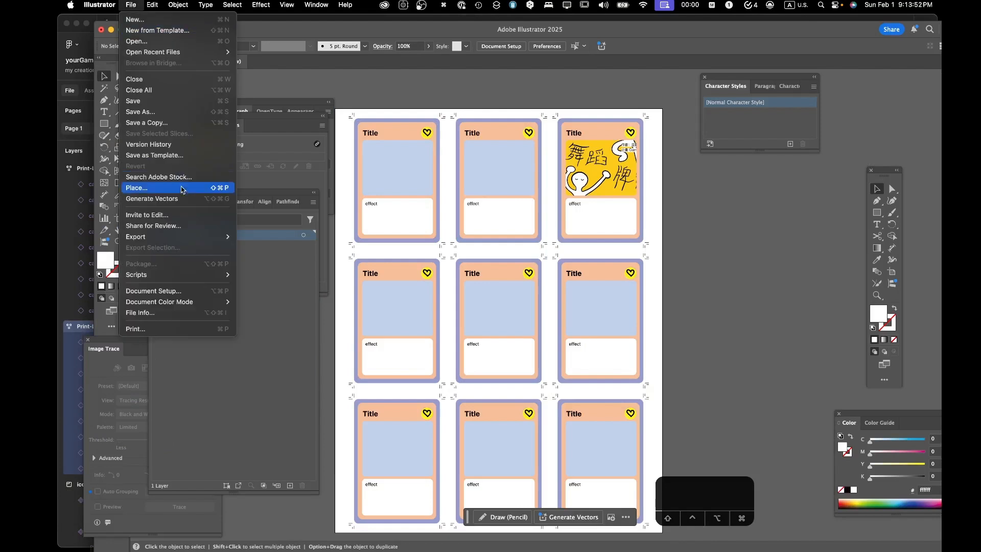
{"action": "mouse_move", "coordinate": [179, 236]}
{"action": "left_click", "coordinate": [275, 248]}
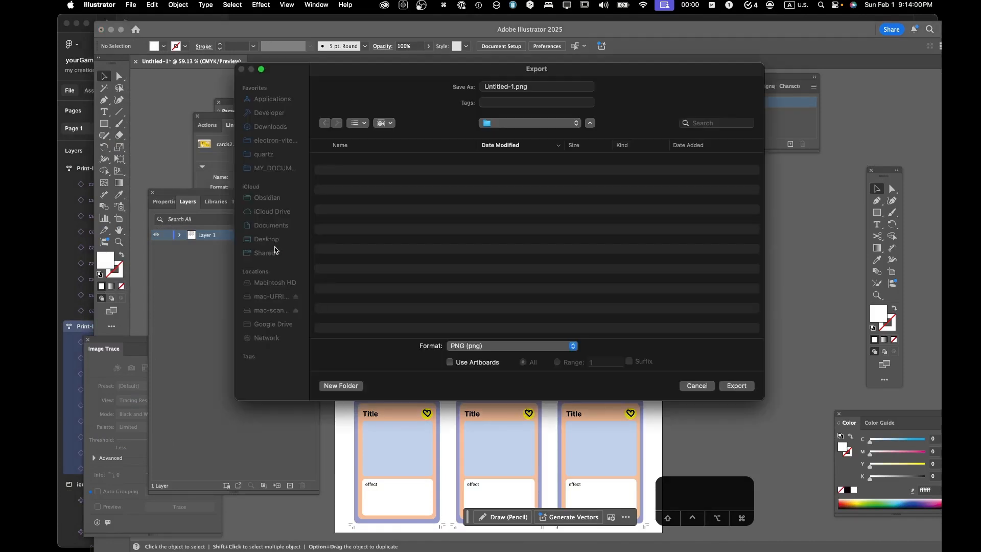
{"action": "left_click", "coordinate": [574, 346]}
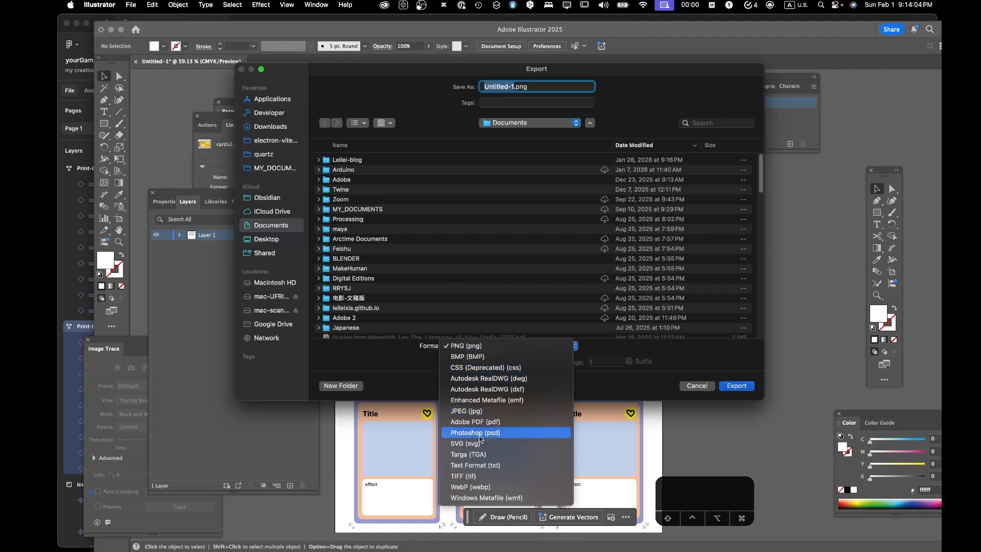
{"action": "left_click", "coordinate": [698, 387]}
{"action": "left_click", "coordinate": [698, 387]}
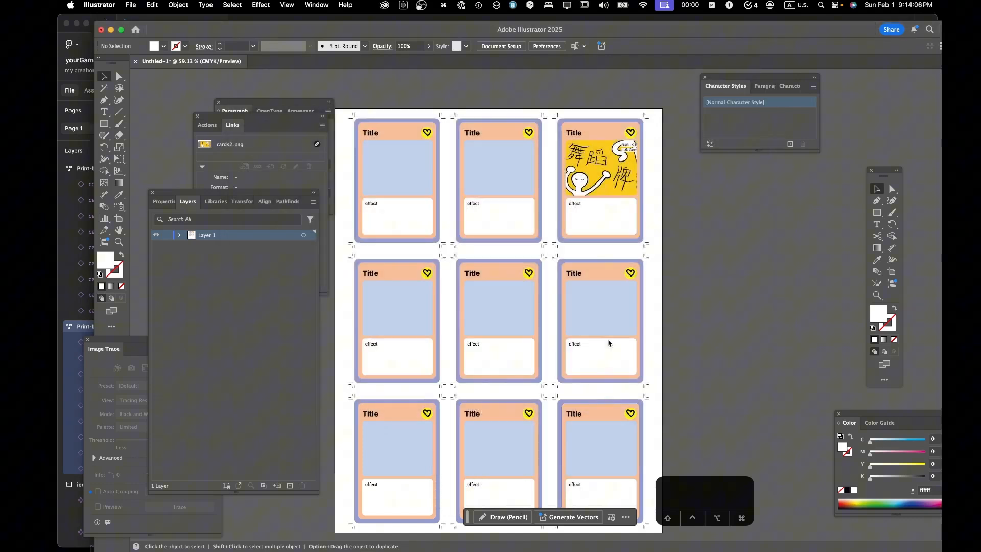
- Review the document's print settings, including Marks and Bleed and the printer choice, and leave without printing
{"action": "left_click", "coordinate": [131, 4]}
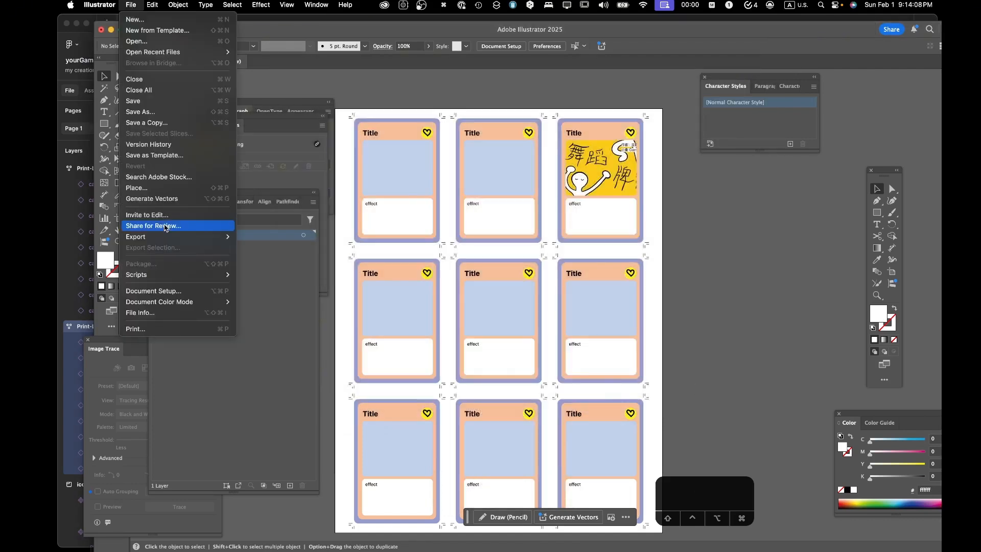
{"action": "mouse_move", "coordinate": [167, 238]}
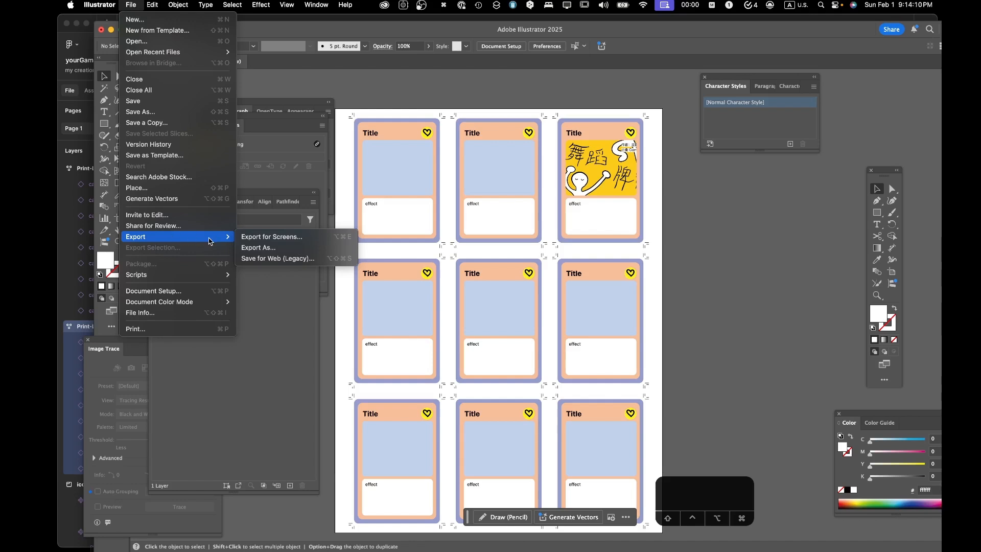
{"action": "left_click", "coordinate": [199, 330]}
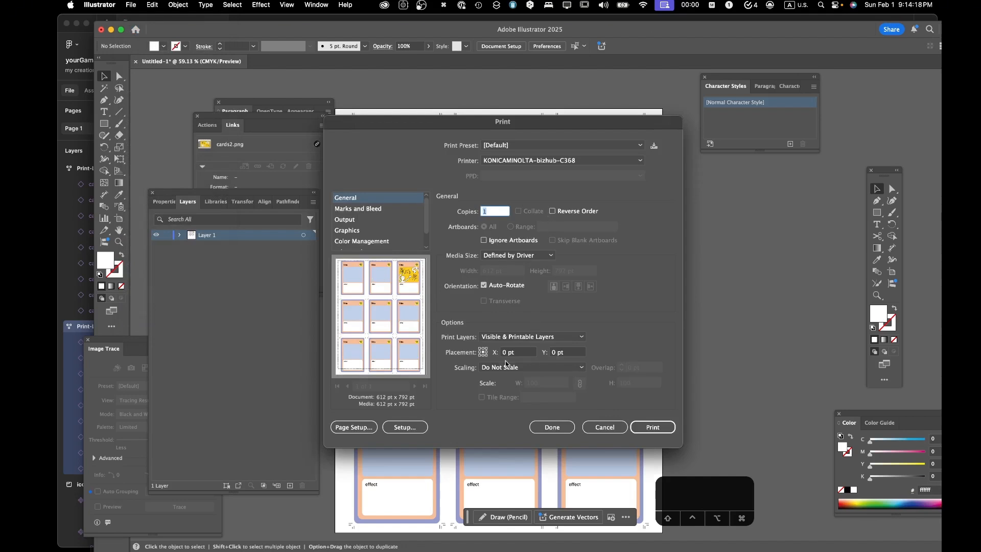
{"action": "left_click", "coordinate": [393, 209]}
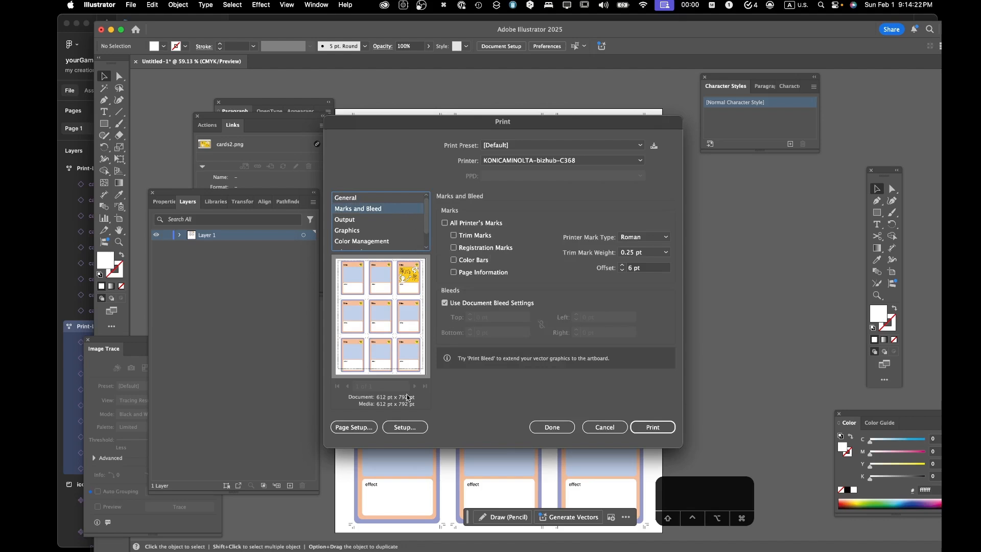
{"action": "left_click", "coordinate": [614, 161]}
{"action": "left_click", "coordinate": [640, 162]}
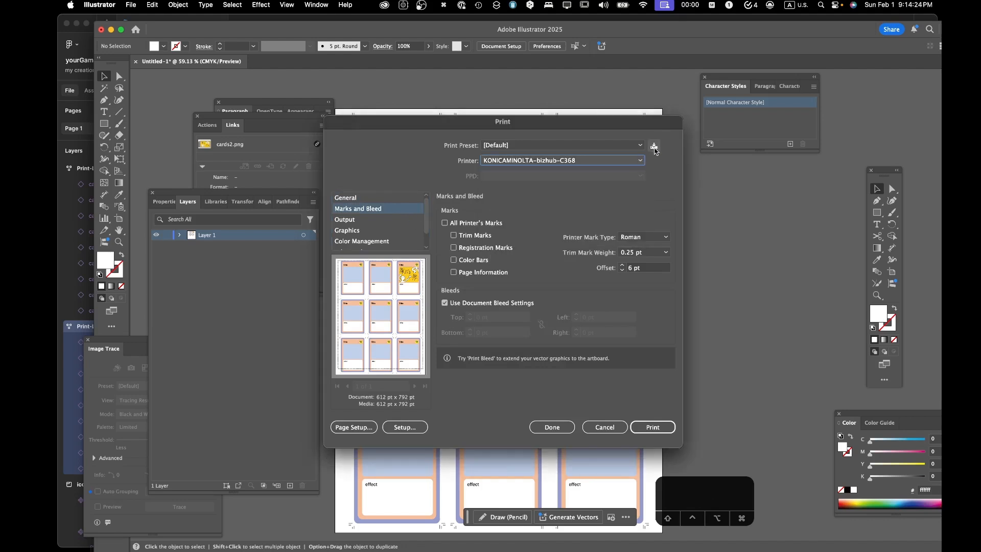
{"action": "left_click", "coordinate": [618, 428]}
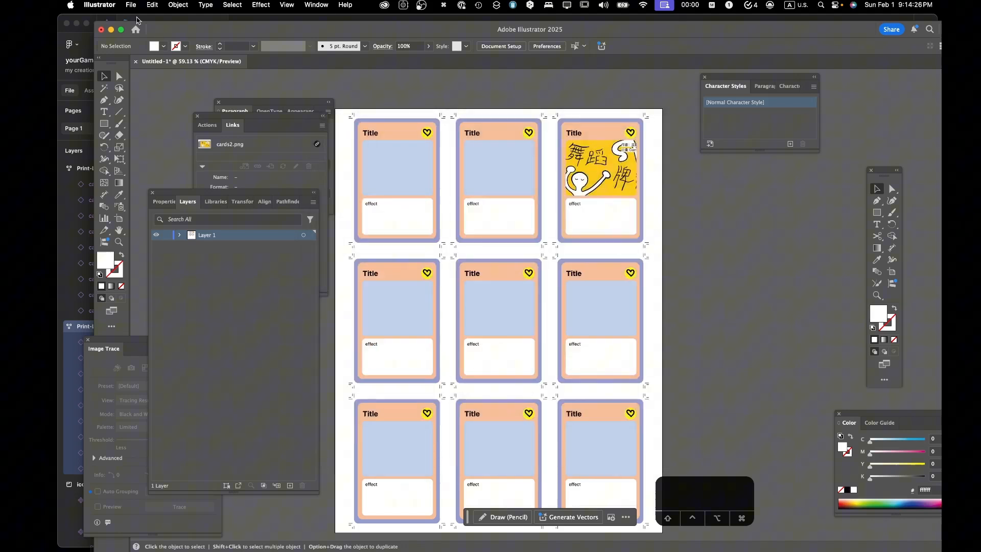
{"action": "left_click", "coordinate": [131, 5]}
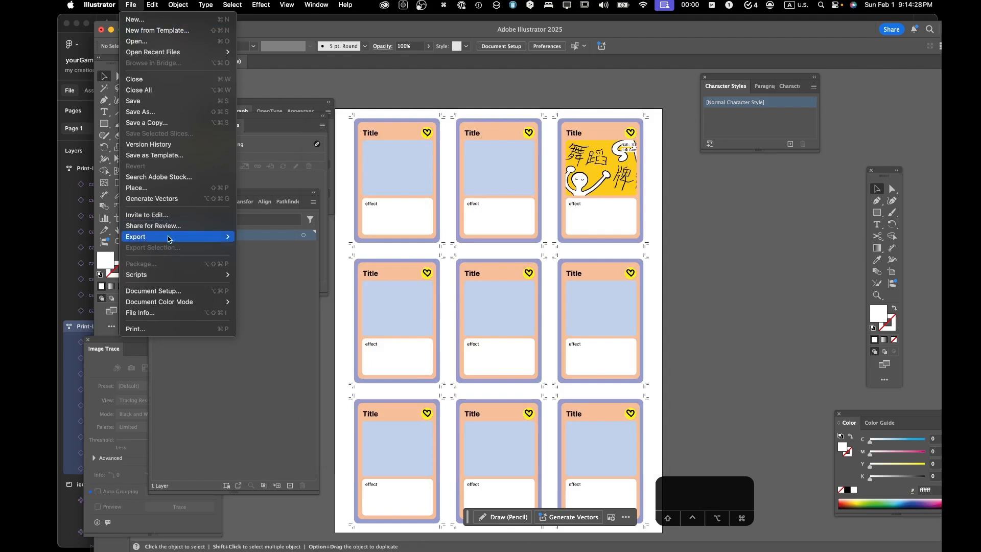
{"action": "mouse_move", "coordinate": [199, 236]}
{"action": "left_click", "coordinate": [267, 247]}
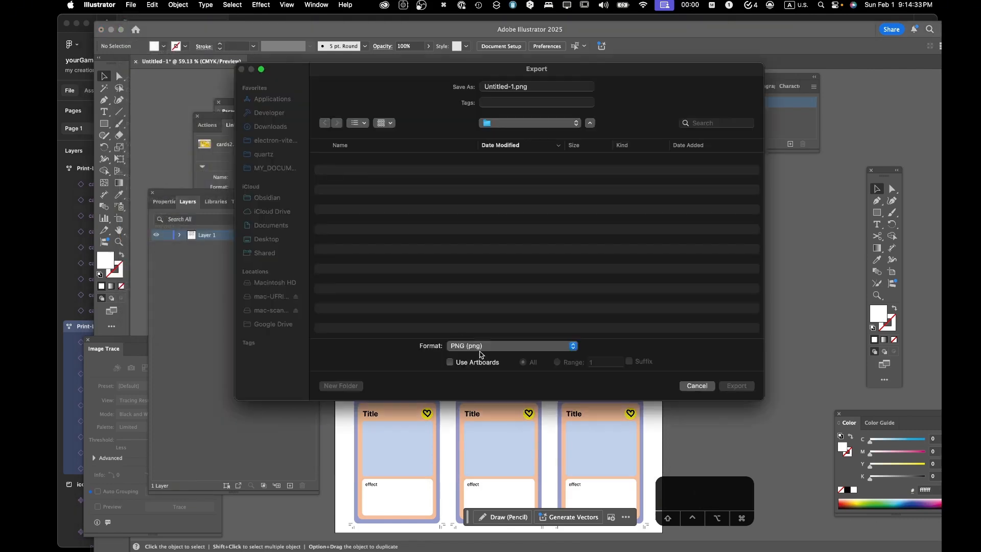
{"action": "left_click", "coordinate": [481, 351]}
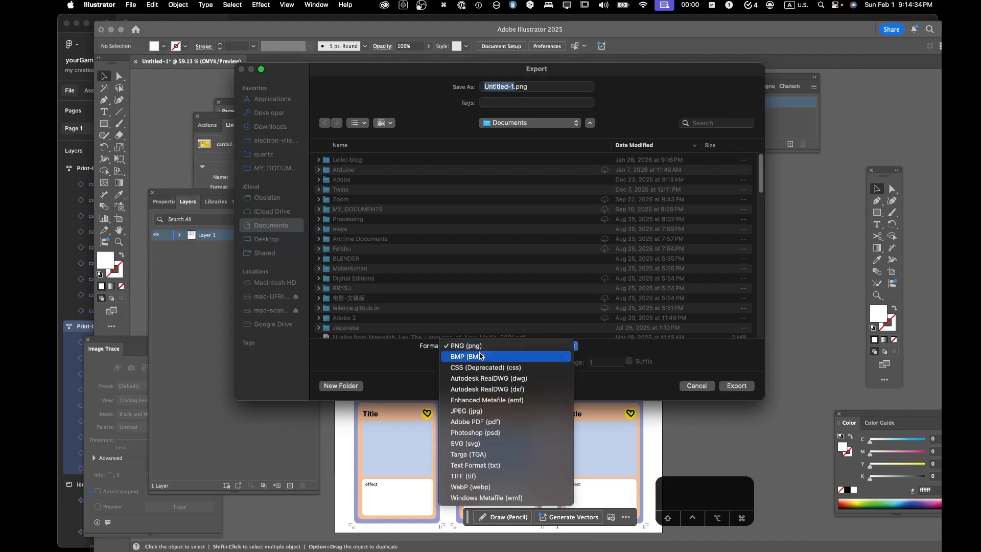
{"action": "left_click", "coordinate": [481, 421]}
{"action": "scroll", "coordinate": [484, 335], "scroll_direction": "down", "scroll_amount": 1}
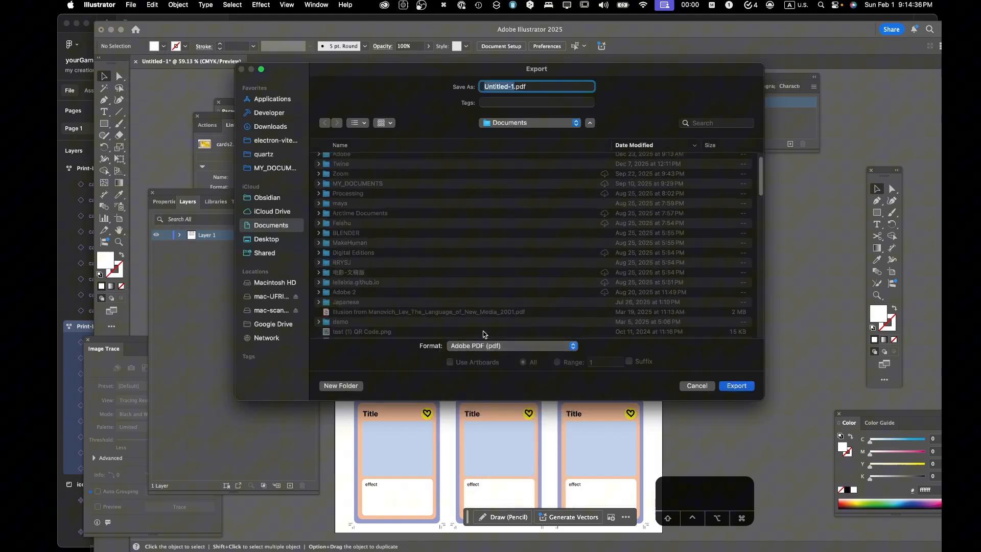
{"action": "left_click", "coordinate": [287, 128]}
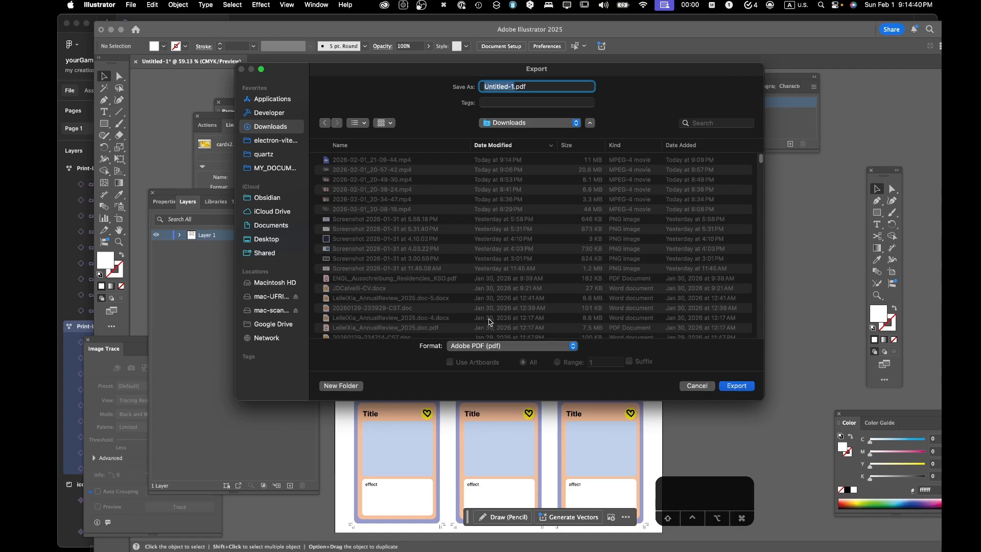
{"action": "type", "text": "cards"}
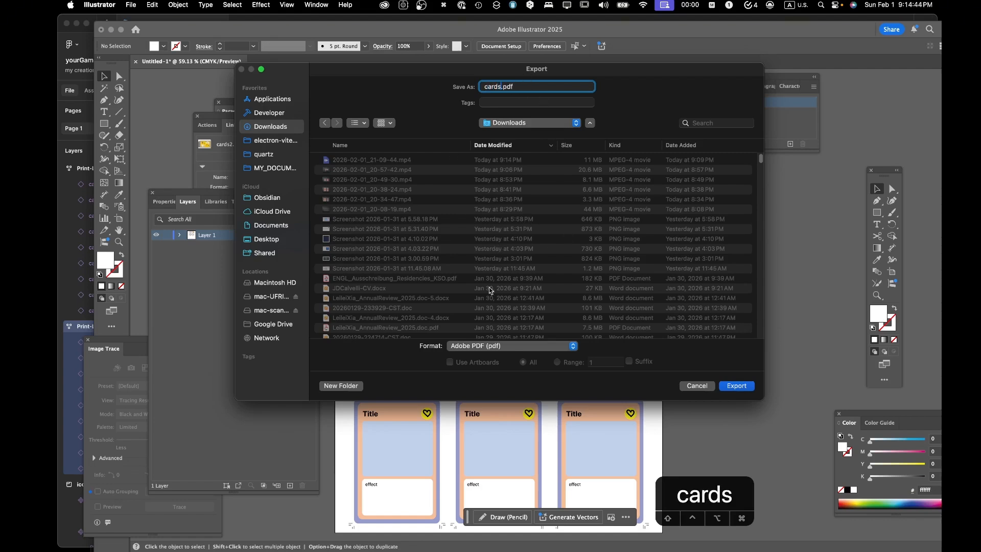
{"action": "left_click", "coordinate": [703, 386]}
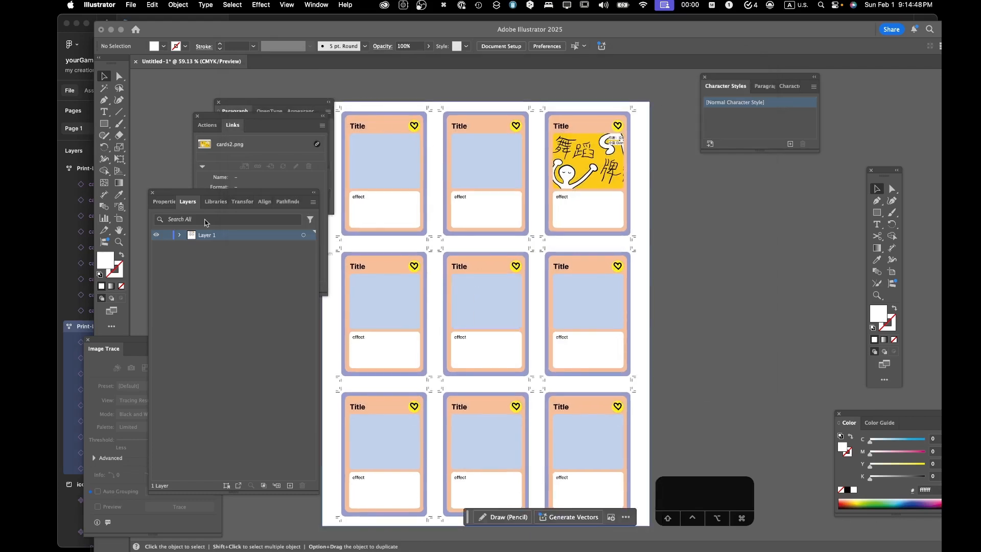
- Clear the floating Links and Paragraph panel groups from the workspace
{"action": "left_click_drag", "start_coordinate": [270, 131], "coordinate": [402, 231]}
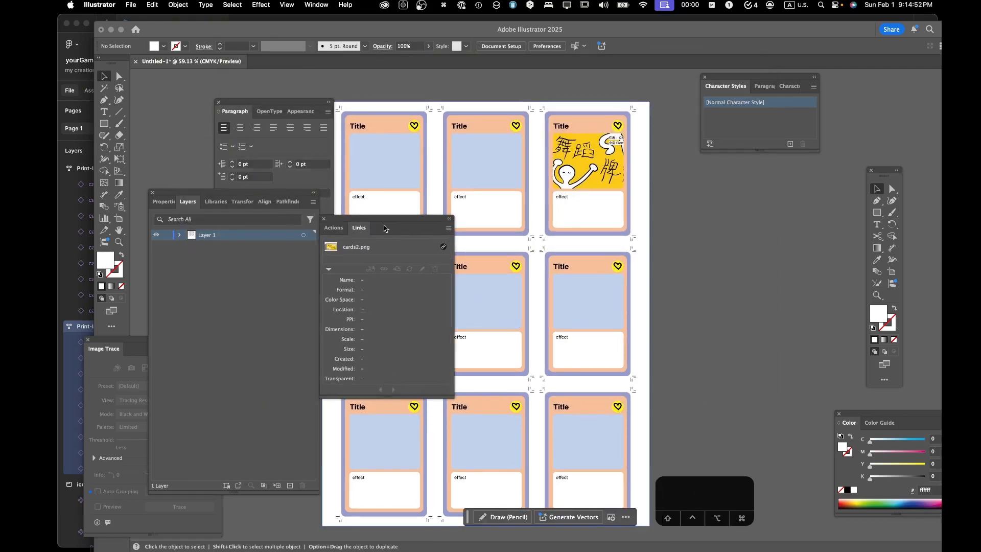
{"action": "left_click", "coordinate": [324, 218]}
{"action": "left_click", "coordinate": [280, 104]}
{"action": "left_click", "coordinate": [219, 102]}
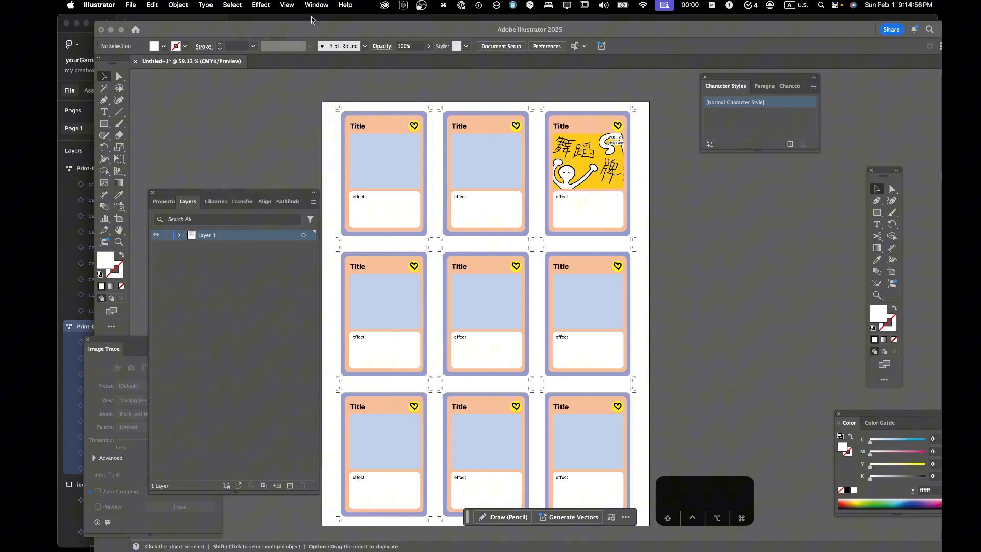
- Show the Artboards list, reposition and enlarge it, and add a second artboard beside the card sheet
{"action": "left_click", "coordinate": [316, 5]}
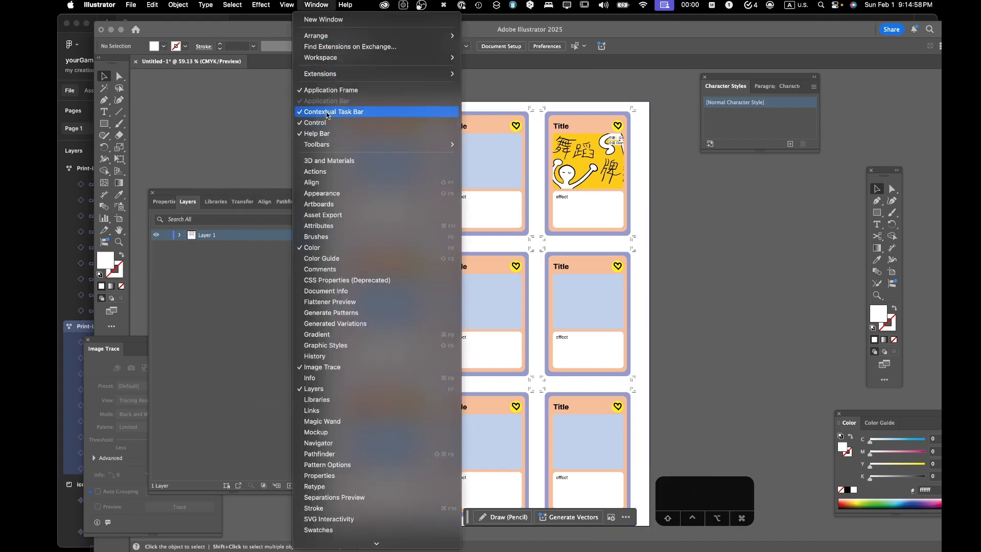
{"action": "left_click", "coordinate": [331, 204]}
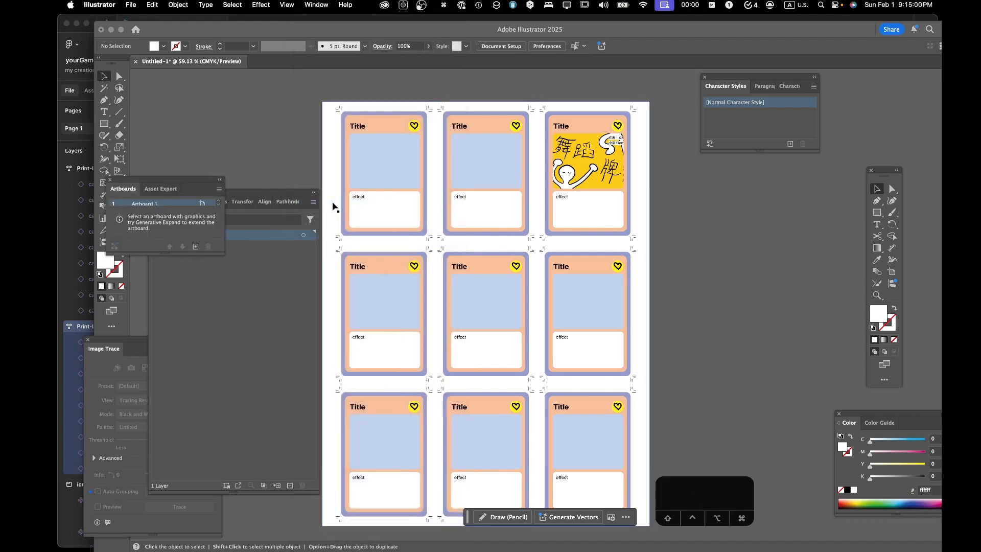
{"action": "left_click_drag", "start_coordinate": [166, 182], "coordinate": [219, 121]}
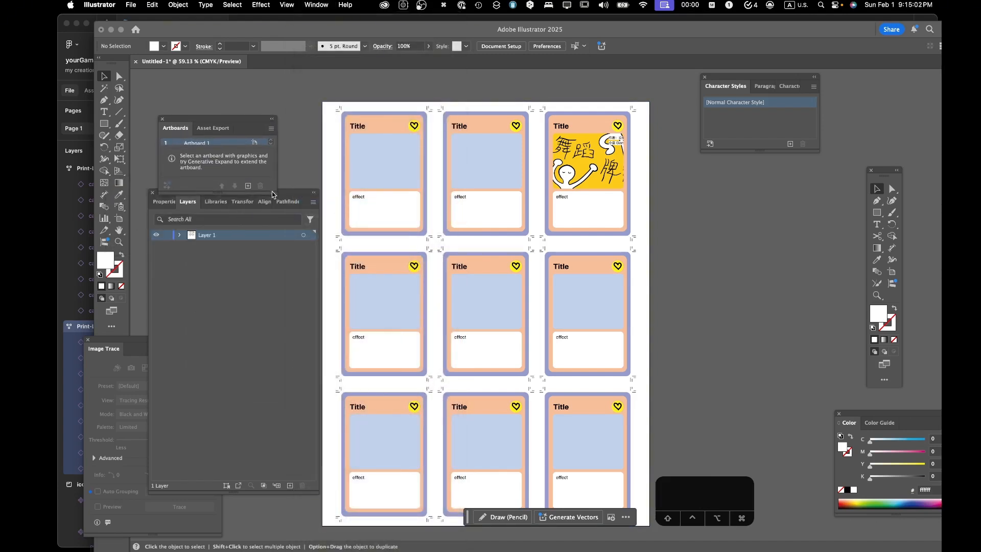
{"action": "left_click_drag", "start_coordinate": [275, 193], "coordinate": [279, 261]}
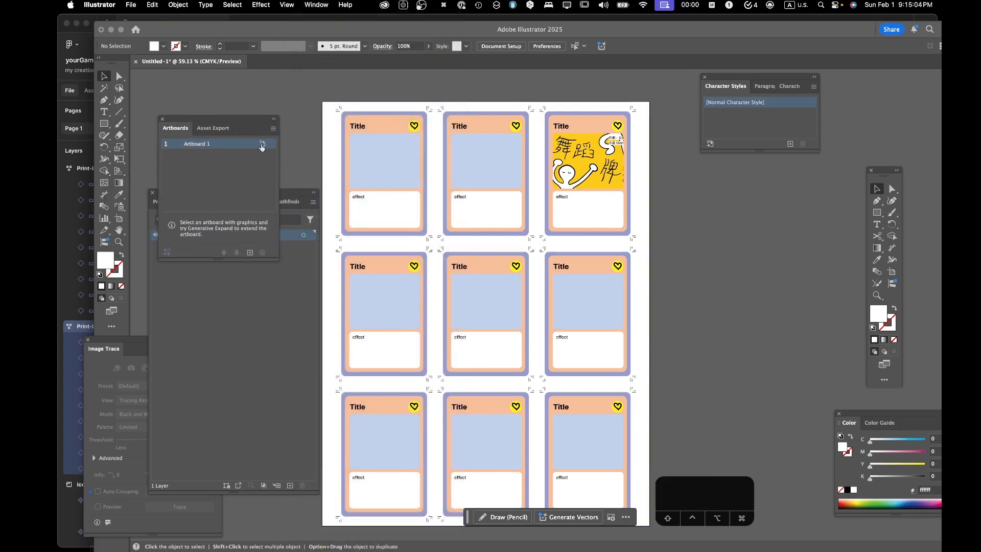
{"action": "left_click", "coordinate": [250, 253]}
{"action": "scroll", "coordinate": [415, 237], "scroll_direction": "left", "scroll_amount": 2}
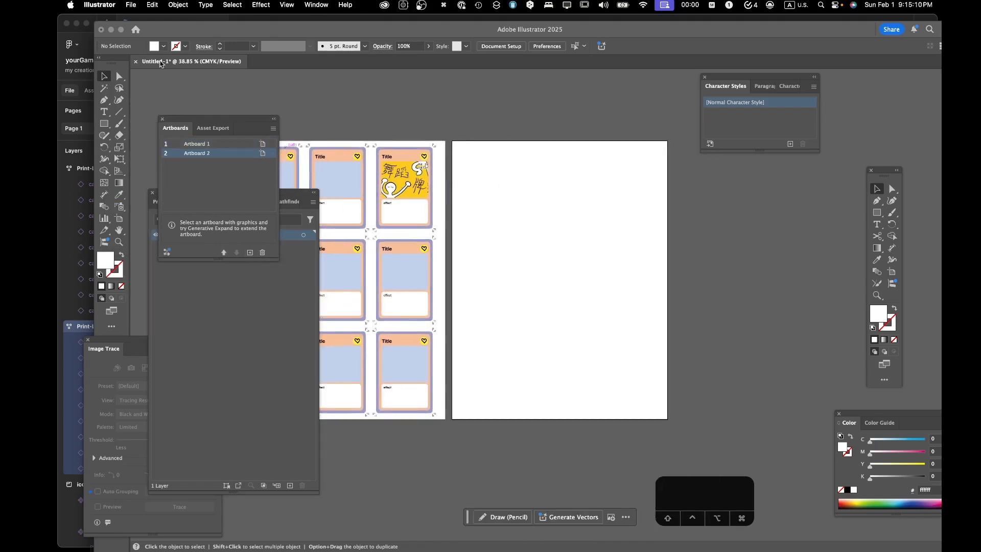
- Select both artboards and set up an export of all artboards as an Adobe PDF named cards in Downloads, continuing to the PDF options
{"action": "left_click", "coordinate": [243, 148], "text": "shift"}
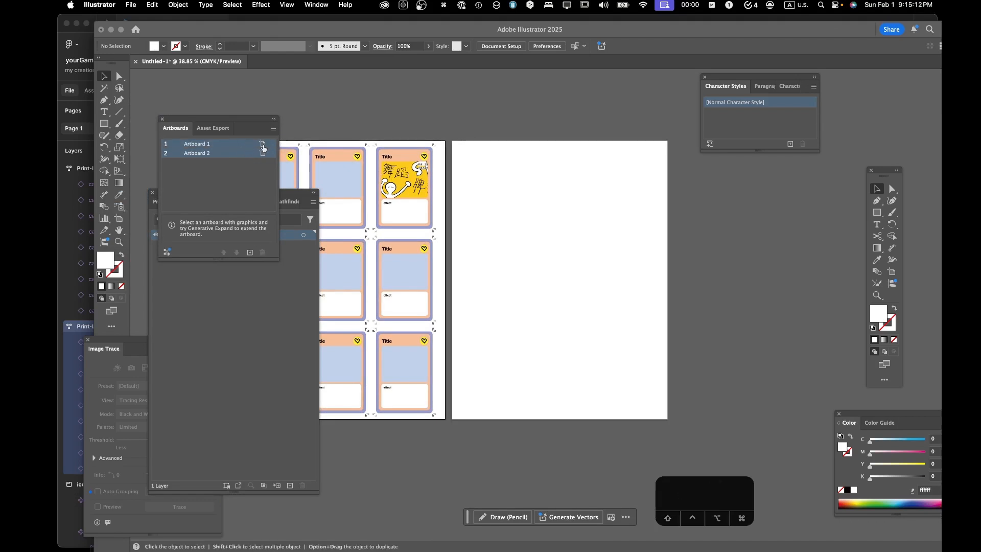
{"action": "left_click", "coordinate": [131, 5]}
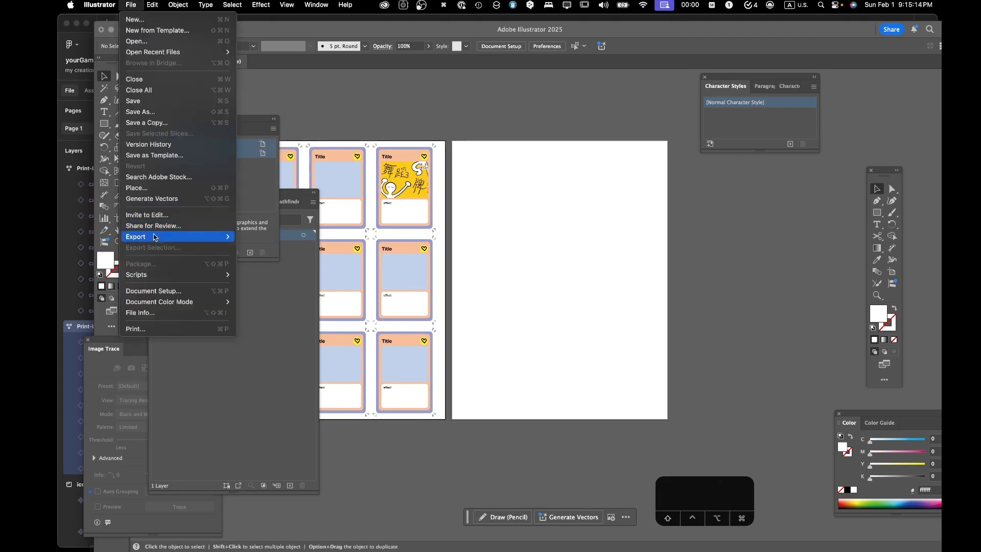
{"action": "mouse_move", "coordinate": [155, 237]}
{"action": "left_click", "coordinate": [260, 248]}
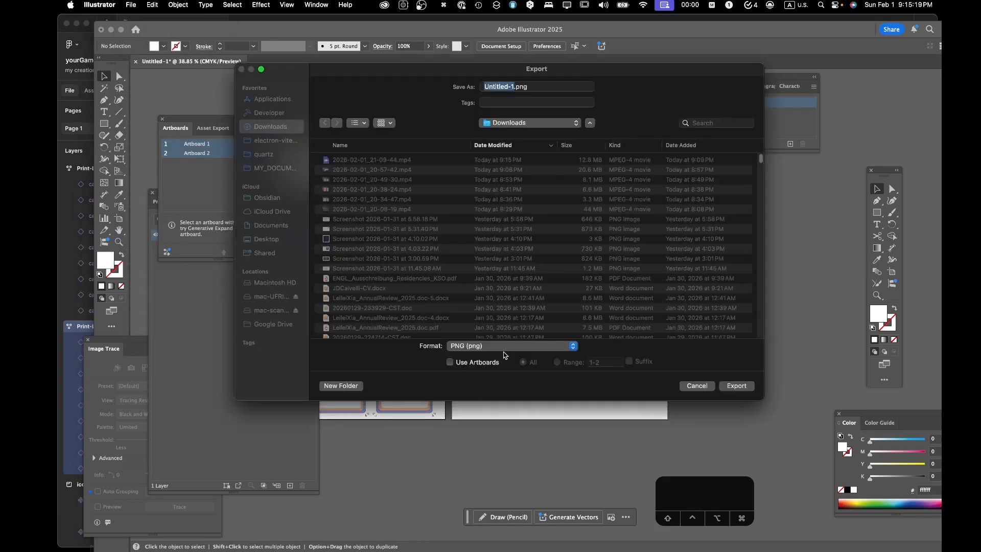
{"action": "left_click", "coordinate": [488, 346]}
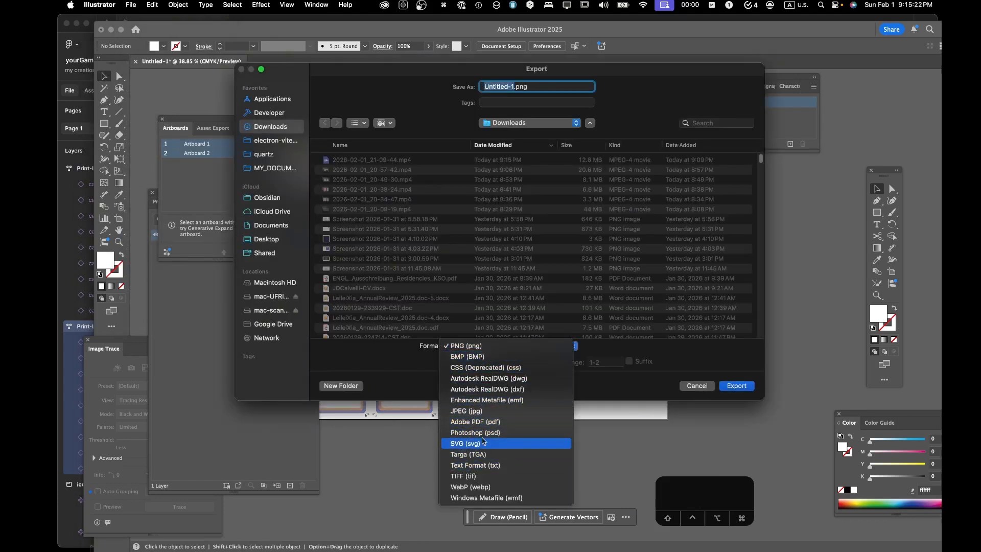
{"action": "left_click", "coordinate": [484, 422]}
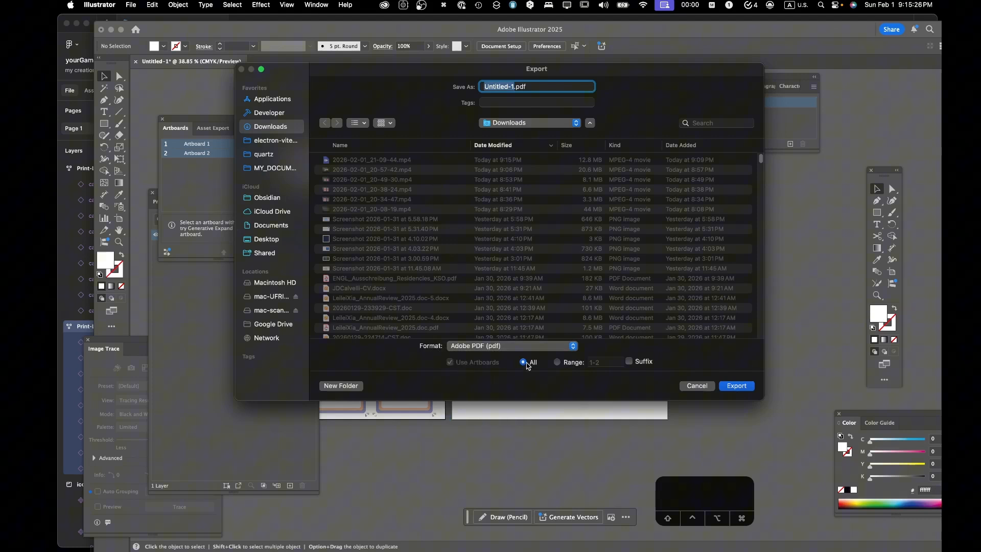
{"action": "left_click", "coordinate": [557, 362]}
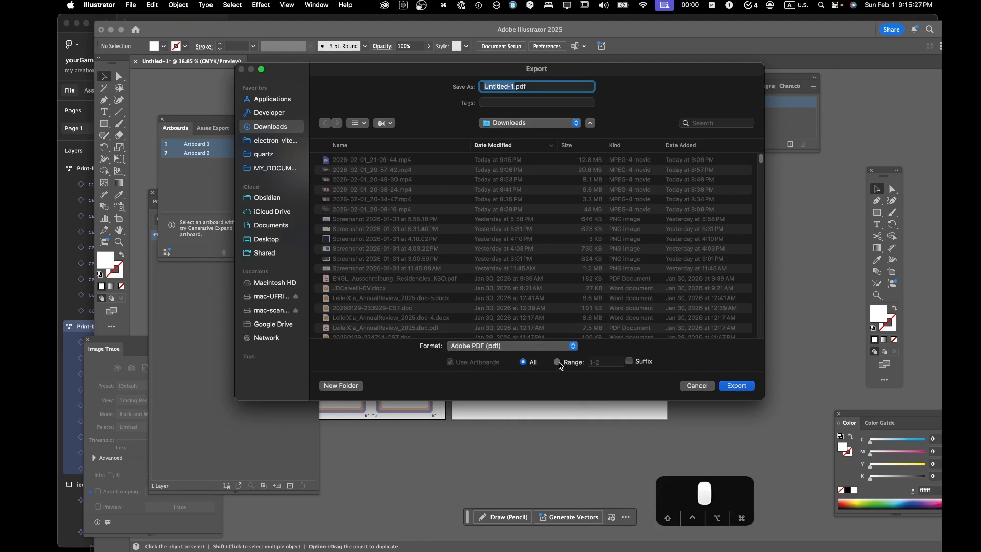
{"action": "left_click", "coordinate": [521, 364]}
{"action": "type", "text": "cards"}
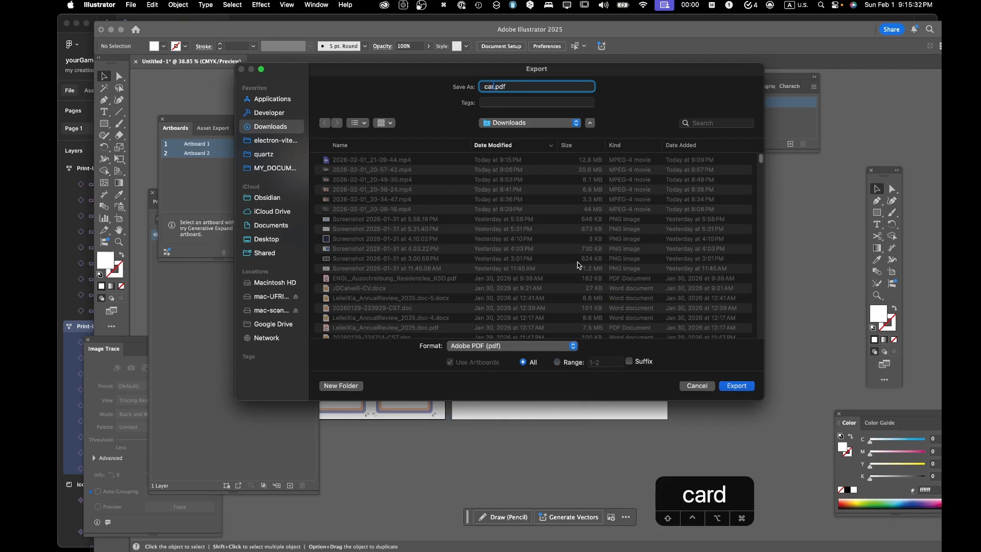
{"action": "left_click", "coordinate": [736, 386]}
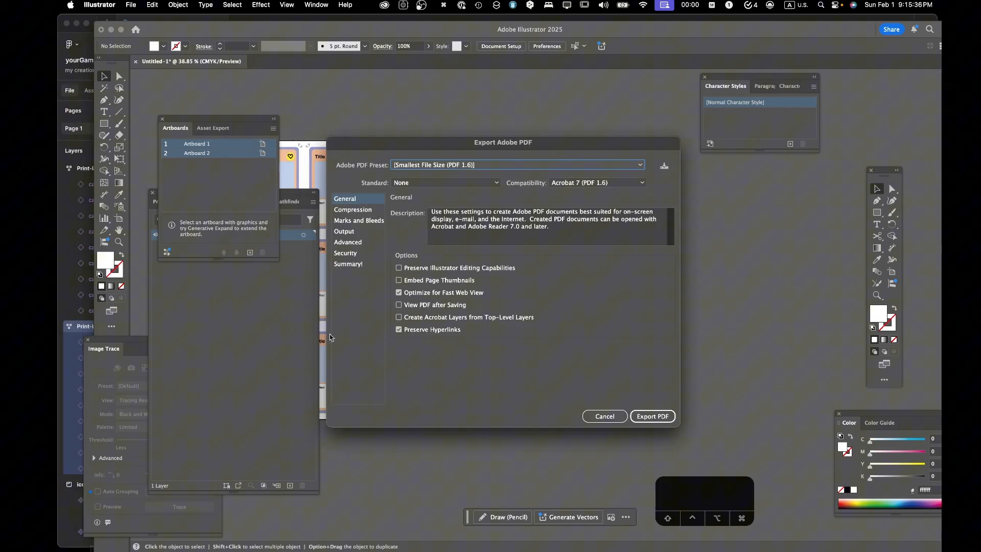
- Examine the PDF export's Marks and Bleeds, General, Compression and Output settings
{"action": "left_click", "coordinate": [361, 220]}
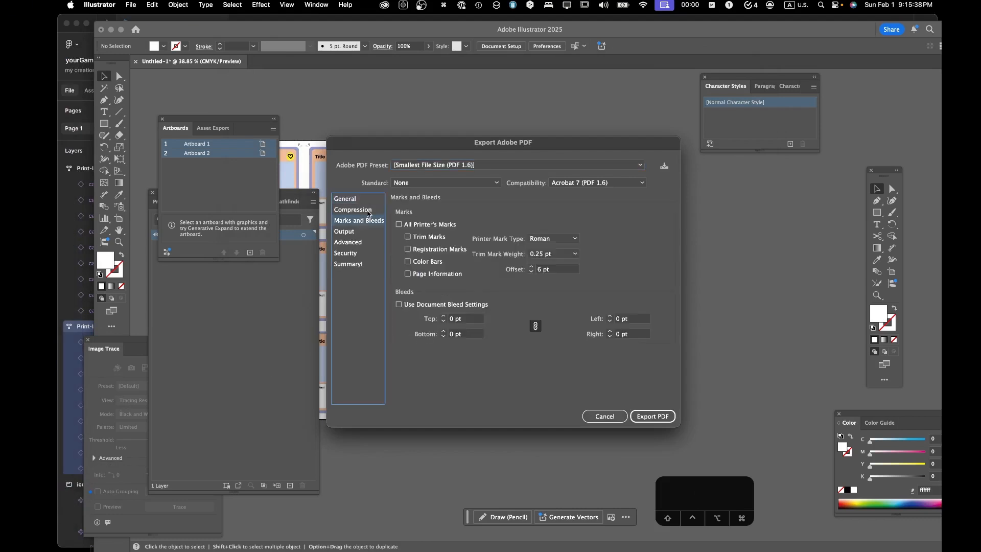
{"action": "left_click", "coordinate": [366, 201]}
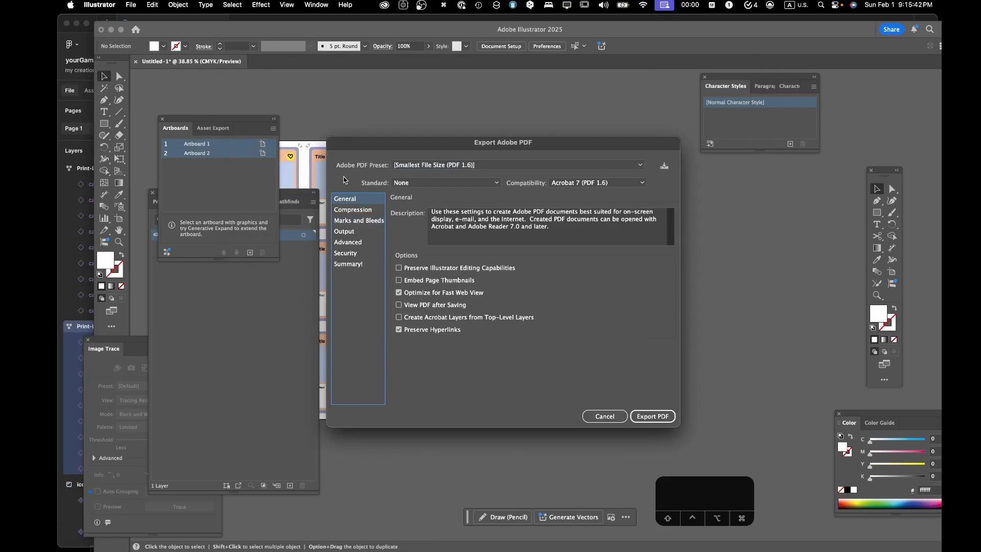
{"action": "left_click", "coordinate": [361, 233]}
{"action": "left_click", "coordinate": [370, 210]}
{"action": "left_click", "coordinate": [371, 231]}
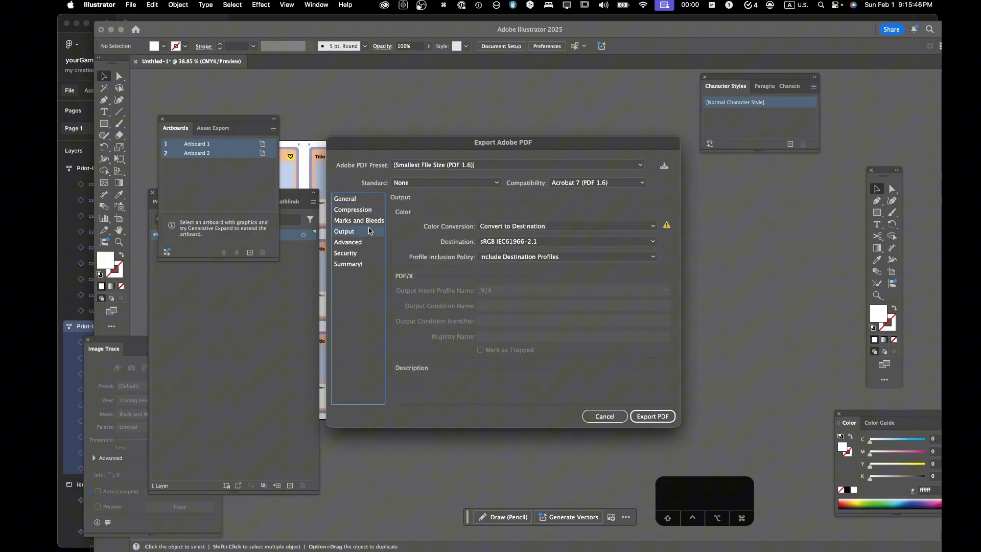
- Set the image quality of color bitmap images to High in the PDF compression settings
{"action": "left_click", "coordinate": [370, 210]}
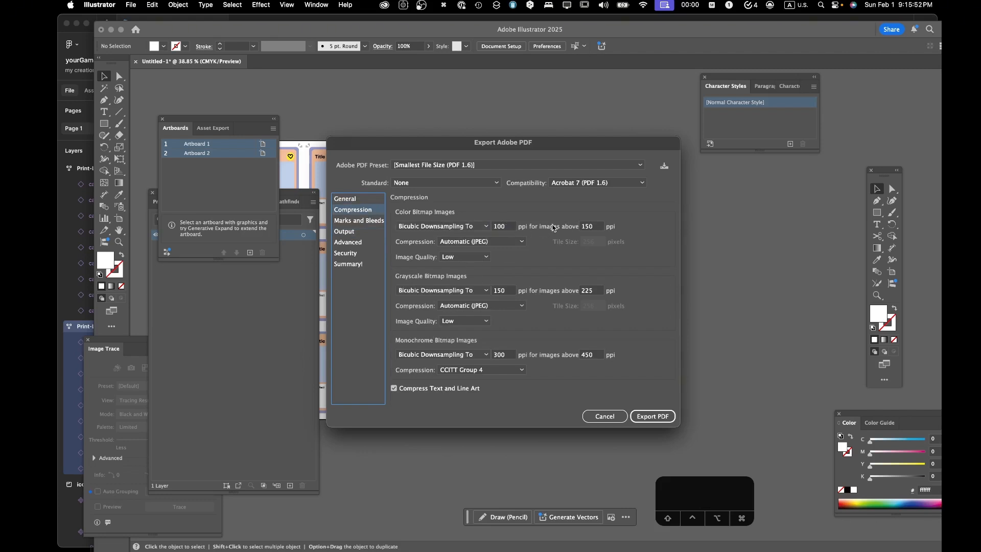
{"action": "left_click", "coordinate": [504, 226]}
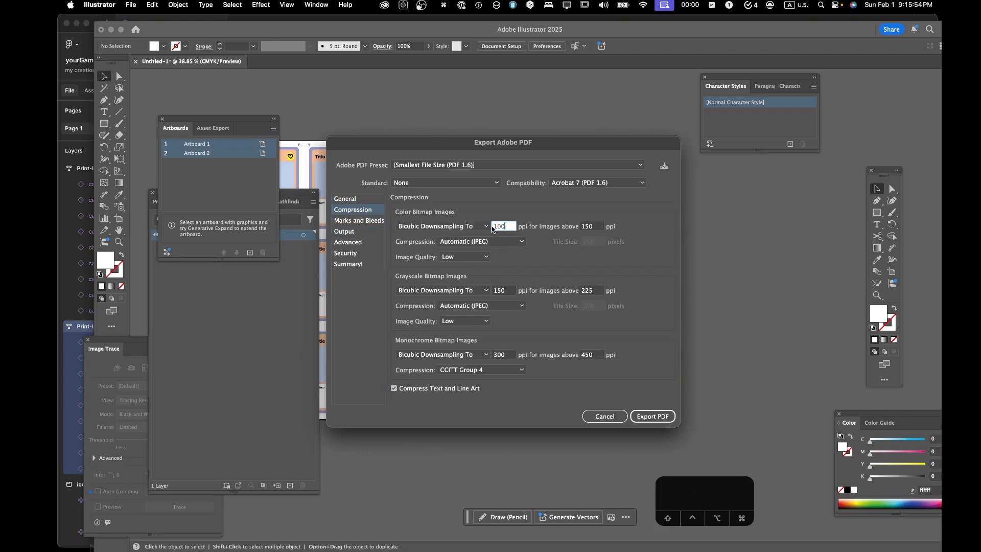
{"action": "left_click", "coordinate": [480, 226]}
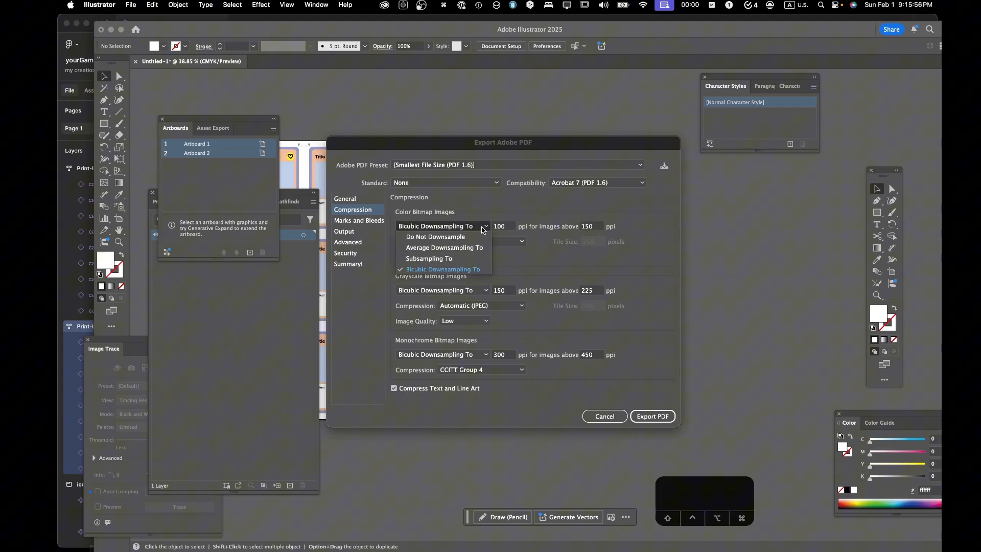
{"action": "left_click", "coordinate": [483, 229]}
{"action": "key", "text": "Tab"}
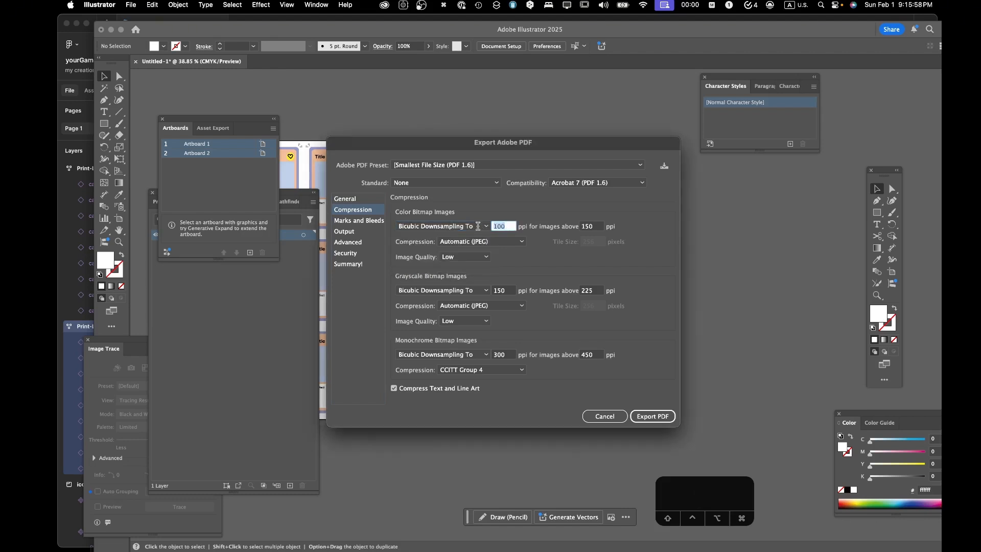
{"action": "left_click", "coordinate": [477, 257]}
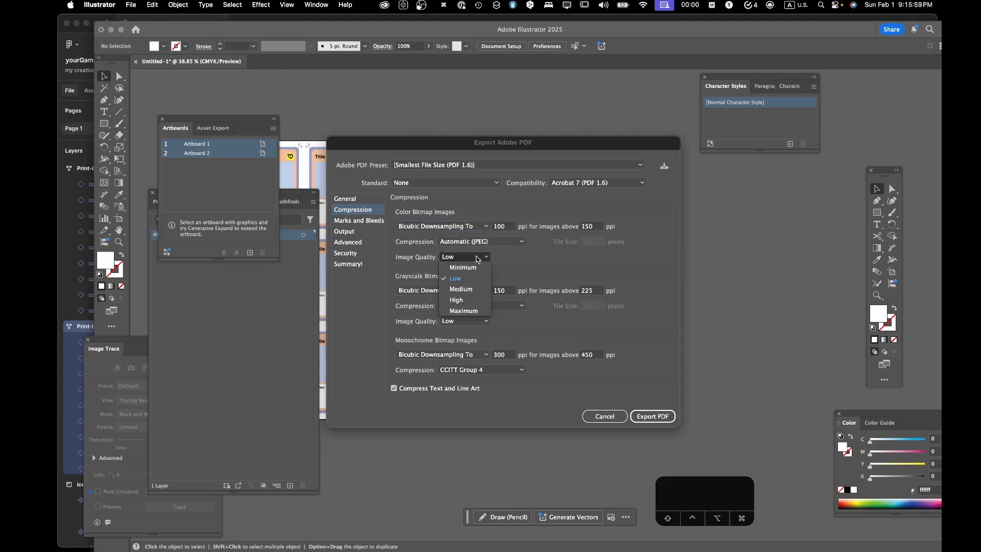
{"action": "left_click", "coordinate": [472, 305]}
- Set the downsampling resolution of color bitmap images to 300 ppi, keeping Automatic (JPEG) compression
{"action": "left_click", "coordinate": [511, 226]}
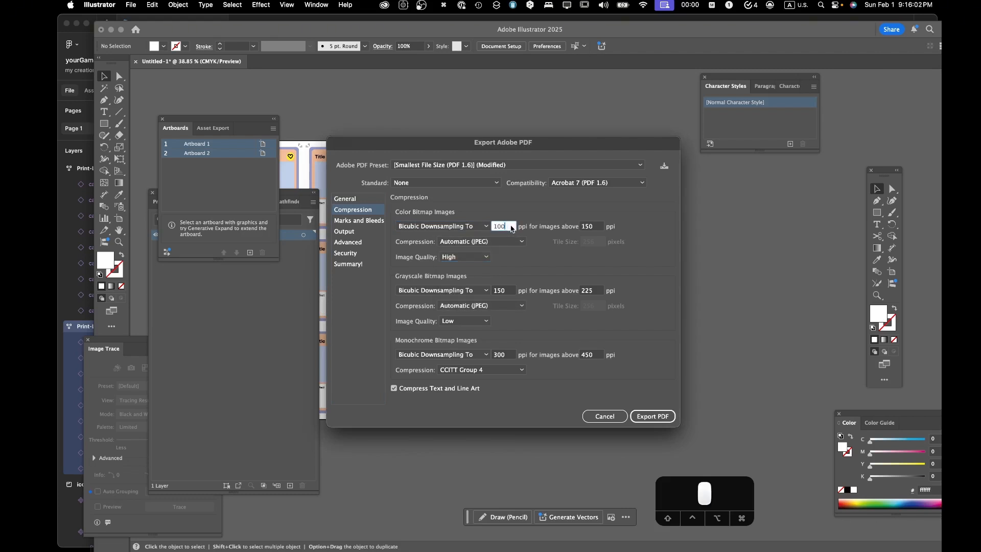
{"action": "left_click", "coordinate": [477, 242]}
{"action": "left_click", "coordinate": [489, 245]}
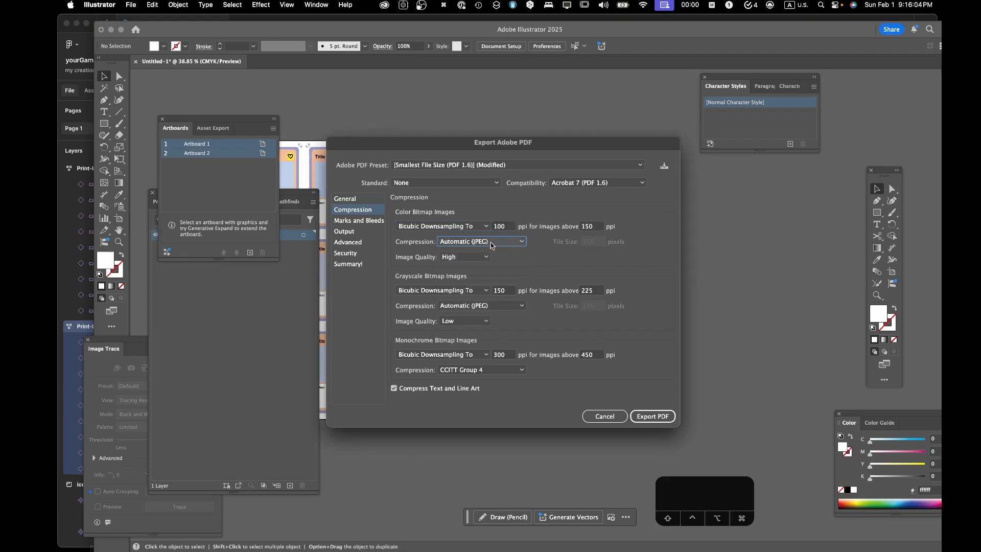
{"action": "left_click_drag", "start_coordinate": [503, 228], "coordinate": [464, 224]}
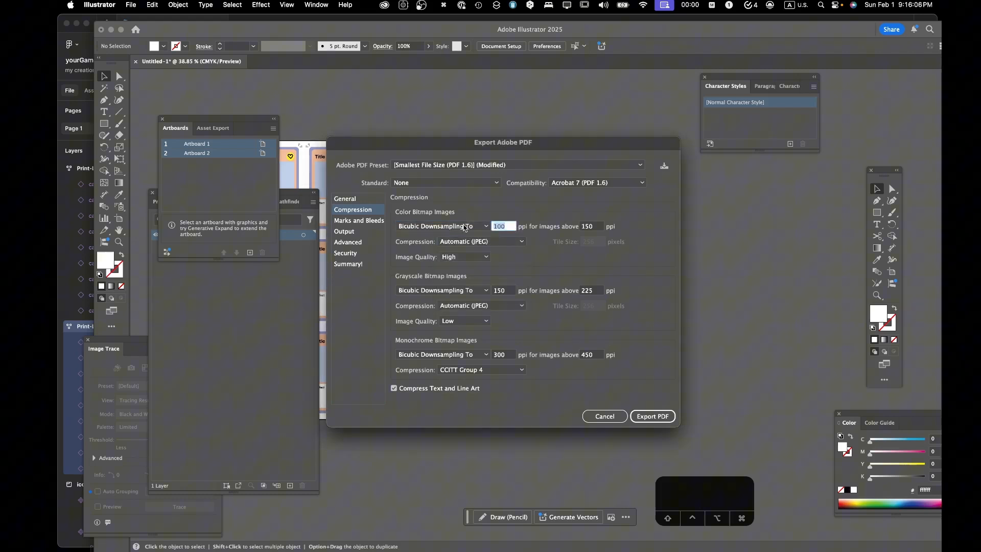
{"action": "type", "text": "300"}
- Set color, grayscale and monochrome bitmap images all to Do Not Downsample
{"action": "left_click", "coordinate": [464, 226]}
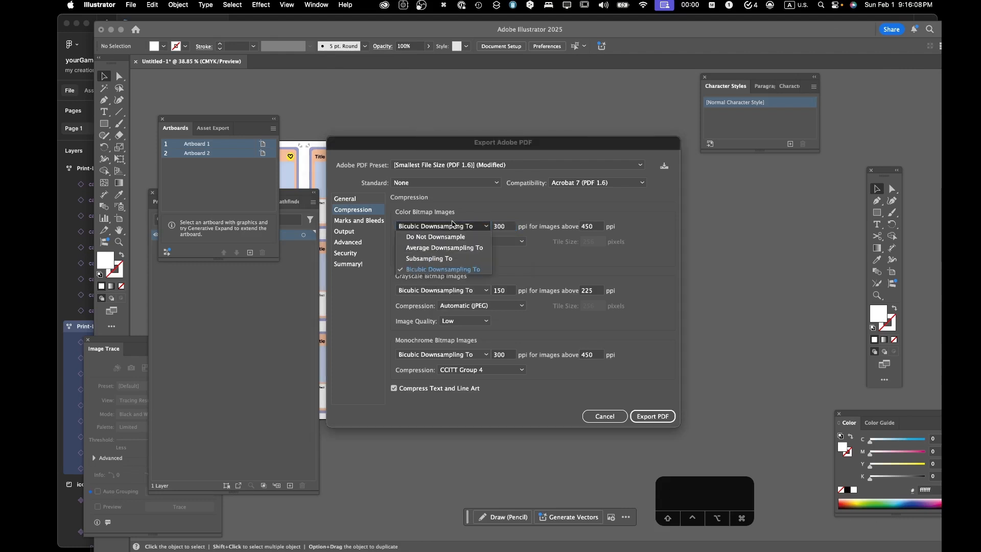
{"action": "left_click", "coordinate": [455, 238]}
{"action": "left_click", "coordinate": [463, 290]}
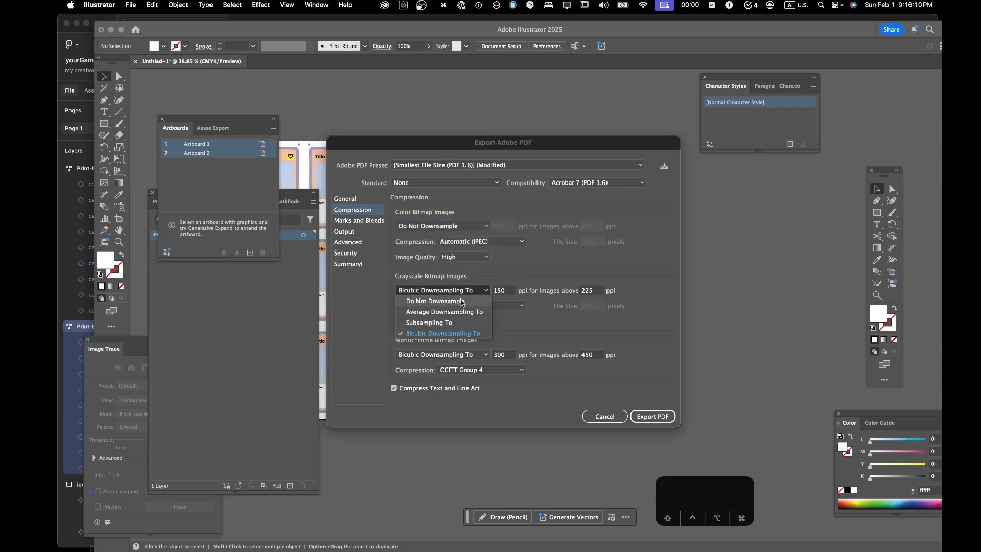
{"action": "left_click", "coordinate": [461, 302]}
{"action": "left_click", "coordinate": [459, 354]}
{"action": "left_click", "coordinate": [459, 364]}
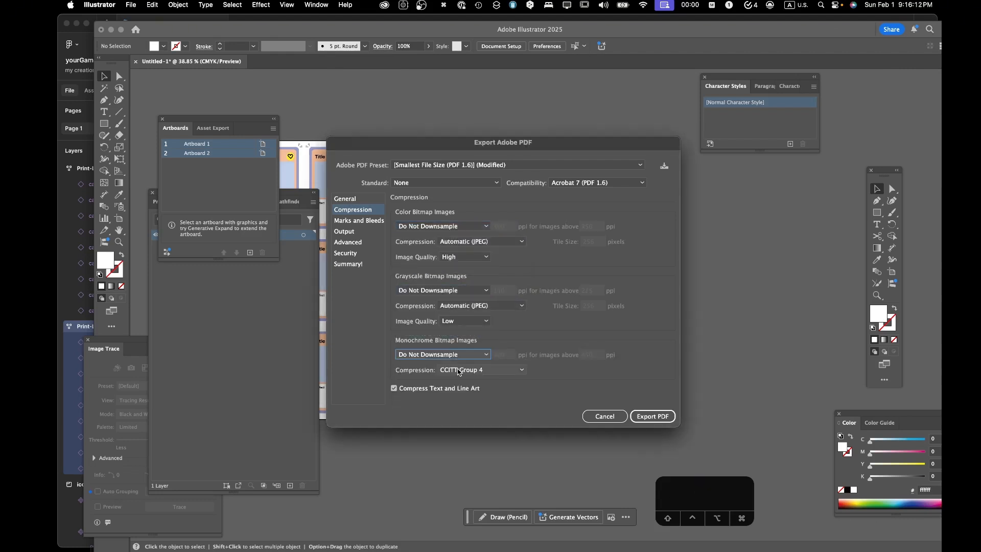
- Set color and monochrome images to Average Downsampling, grayscale to Do Not Downsample, and export the PDF with the current color settings
{"action": "left_click", "coordinate": [475, 228]}
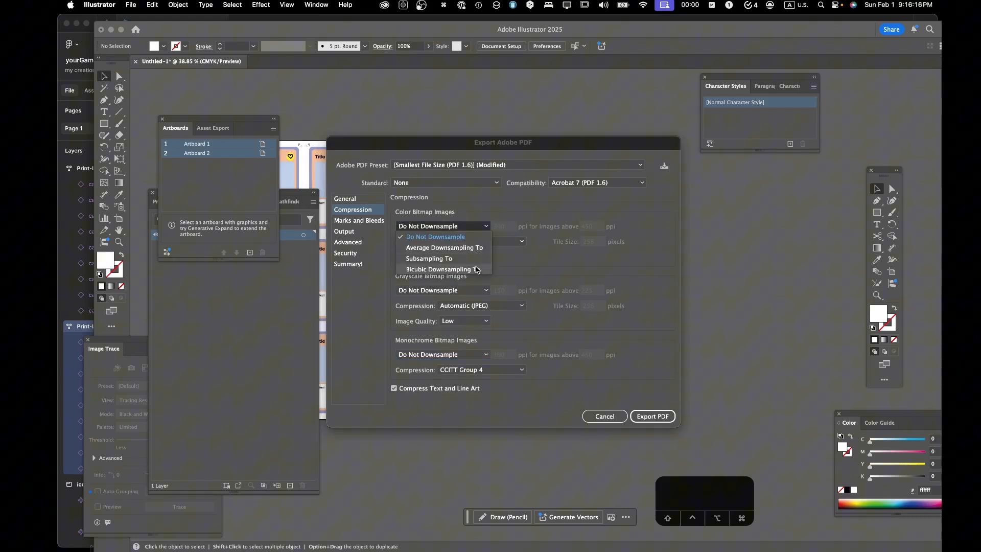
{"action": "left_click", "coordinate": [470, 250]}
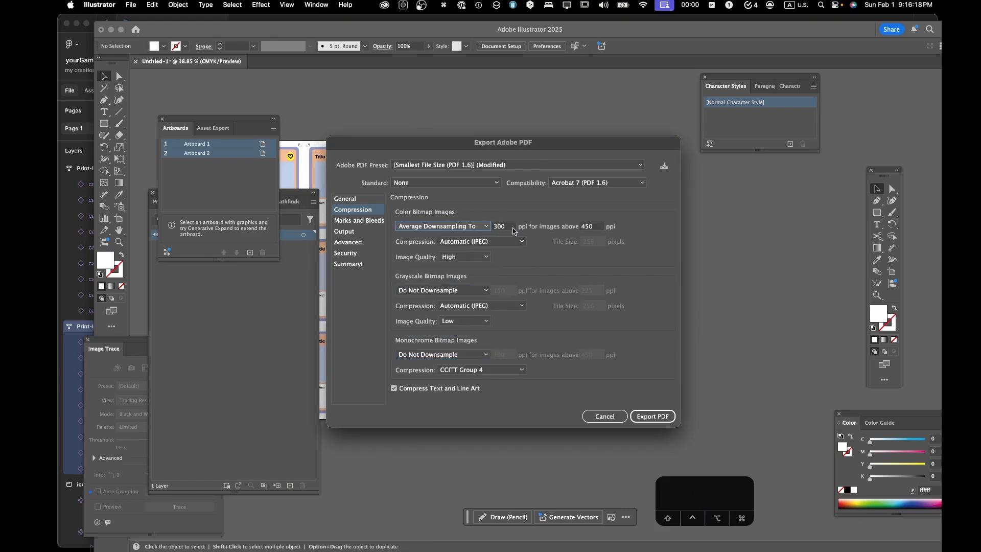
{"action": "left_click", "coordinate": [470, 291]}
{"action": "left_click", "coordinate": [459, 312]}
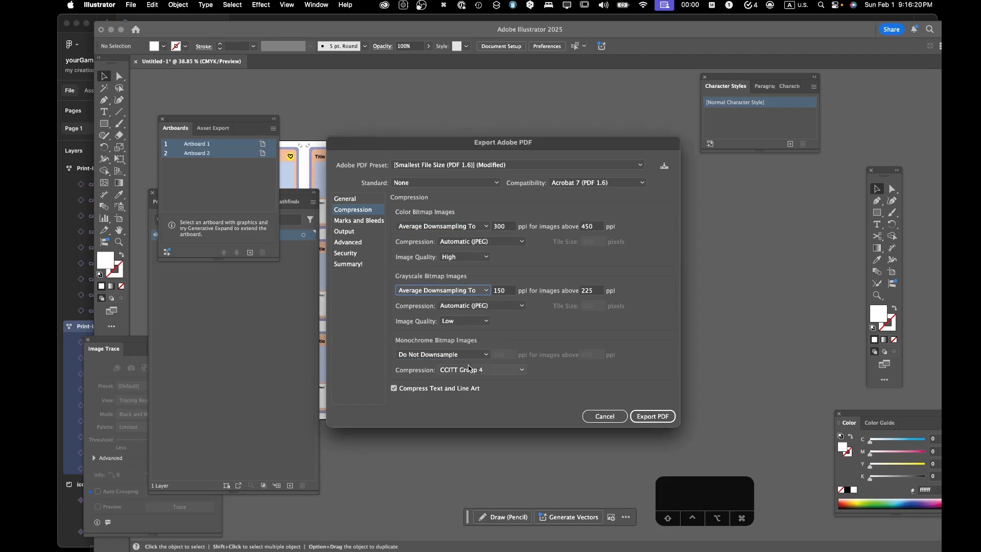
{"action": "left_click", "coordinate": [477, 291]}
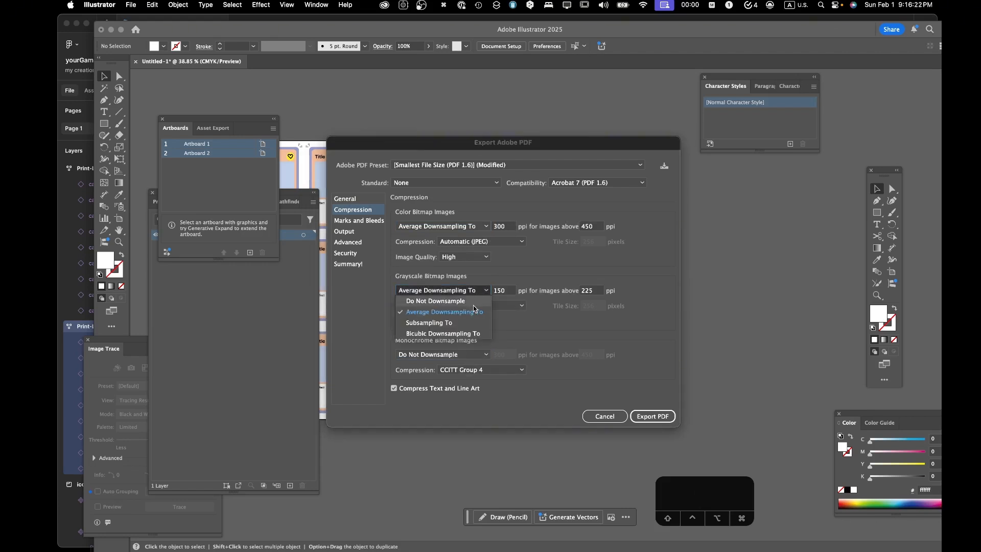
{"action": "left_click", "coordinate": [472, 301]}
{"action": "left_click", "coordinate": [468, 354]}
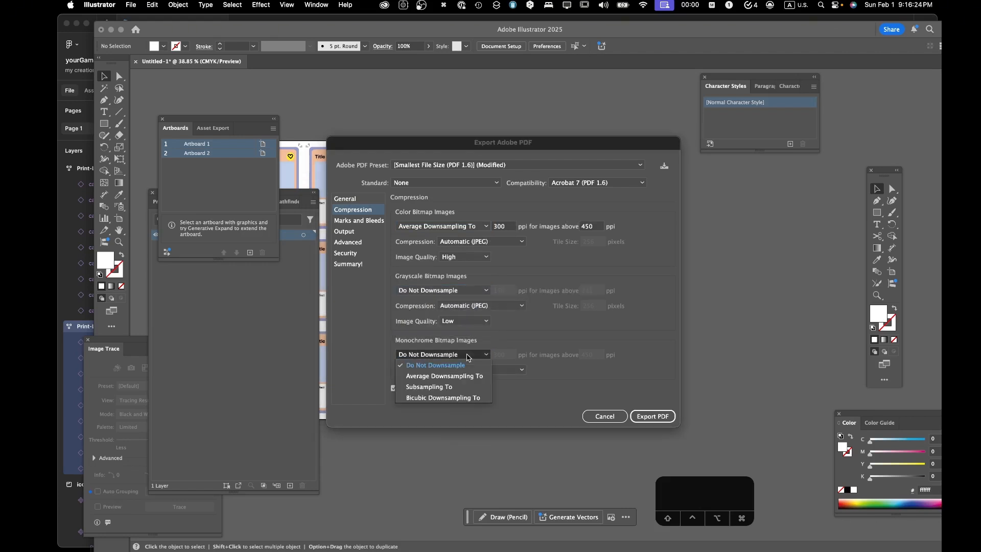
{"action": "left_click", "coordinate": [467, 377]}
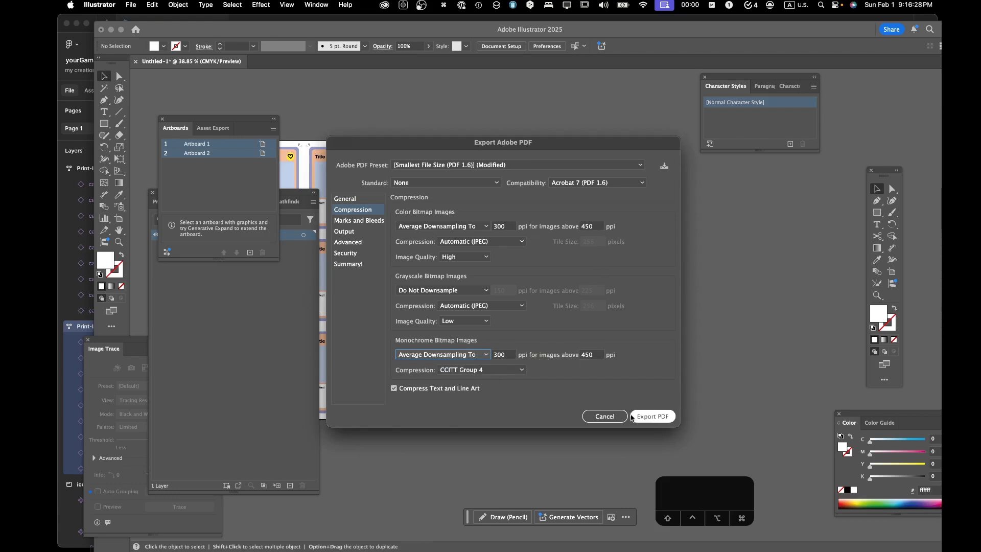
{"action": "left_click", "coordinate": [651, 416]}
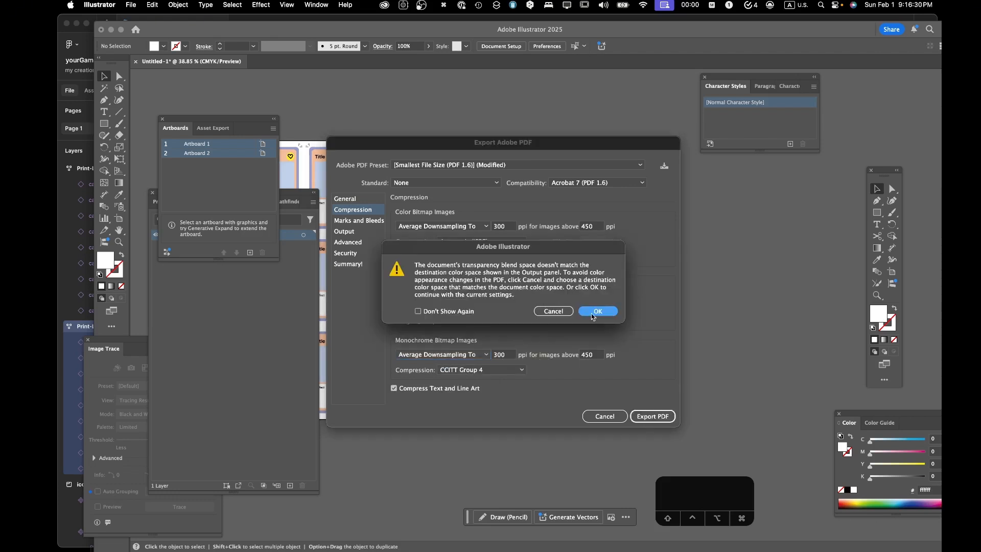
{"action": "left_click", "coordinate": [610, 312]}
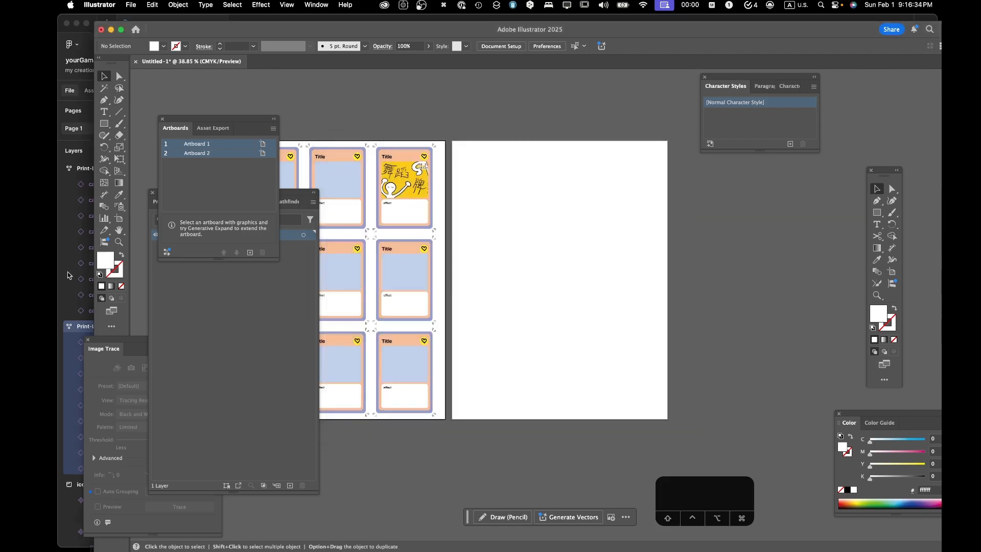
- Open the exported cards.pdf from Downloads in Acrobat and check both of its pages
{"action": "mouse_move", "coordinate": [64, 403]}
{"action": "left_click", "coordinate": [67, 468]}
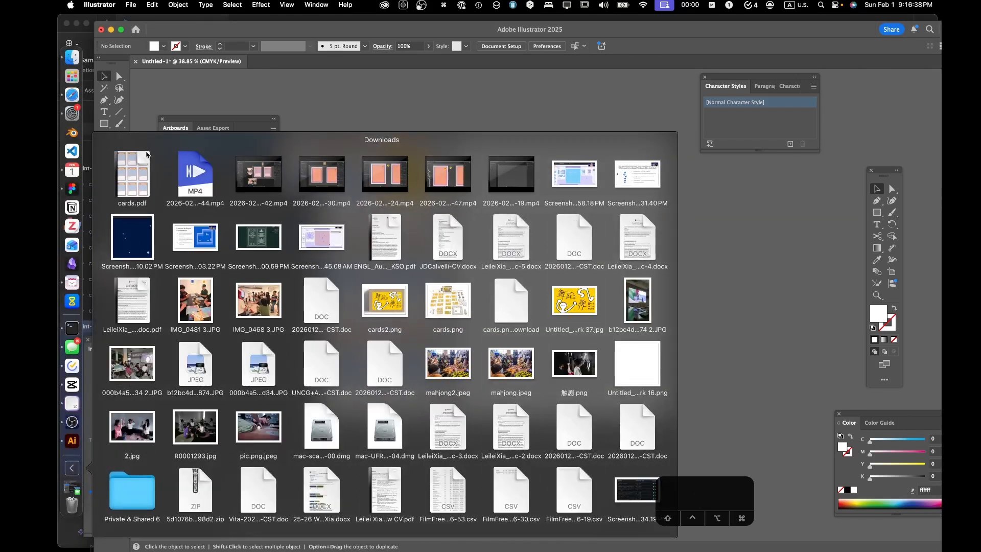
{"action": "left_click", "coordinate": [139, 165]}
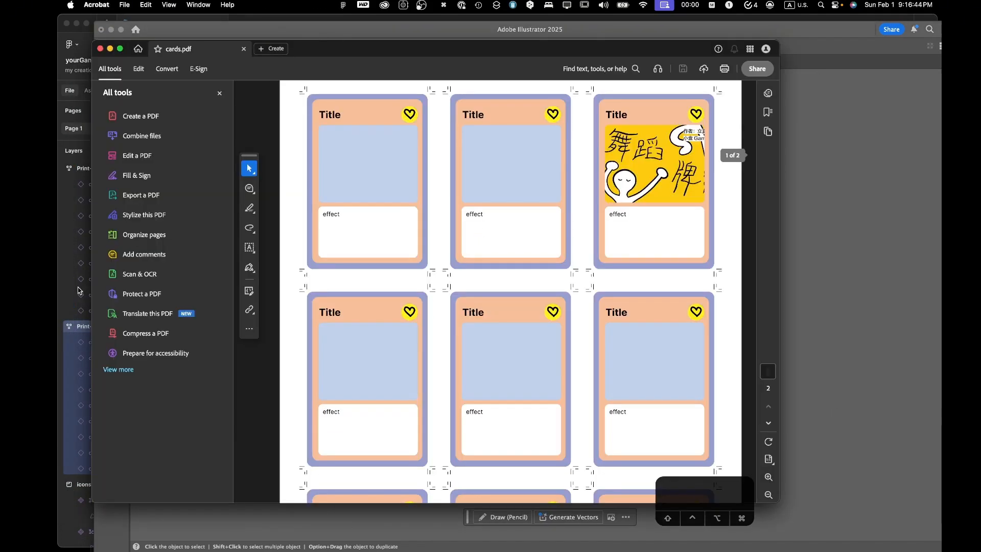
{"action": "scroll", "coordinate": [438, 315], "scroll_direction": "down", "scroll_amount": 10}
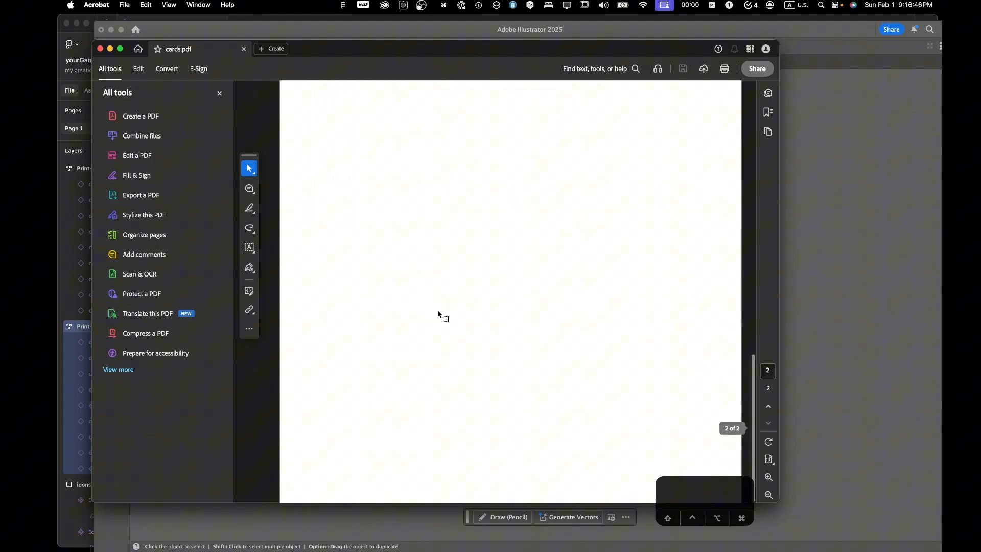
{"action": "scroll", "coordinate": [438, 314], "scroll_direction": "up", "scroll_amount": 10}
- Switch to Figma, select the Print-Letter and Print-Letter - back frames, and export them as one PDF with the Lazy PDF plugin
{"action": "mouse_move", "coordinate": [60, 278]}
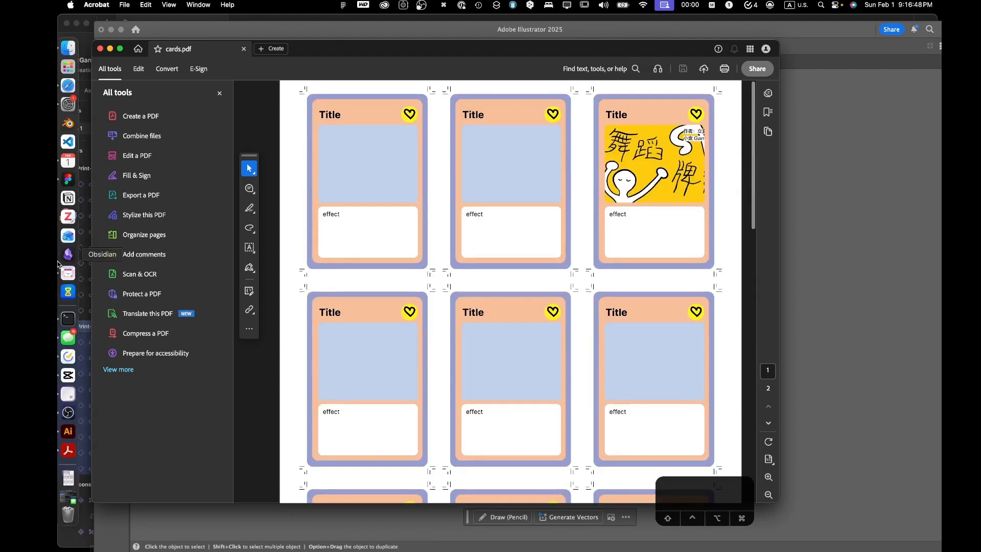
{"action": "left_click", "coordinate": [73, 178]}
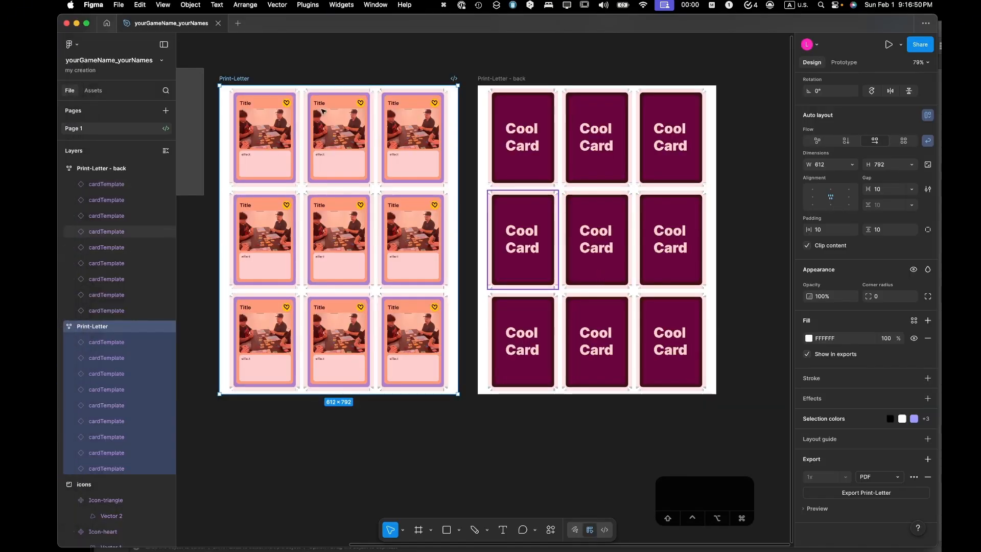
{"action": "left_click", "coordinate": [494, 78], "text": "shift"}
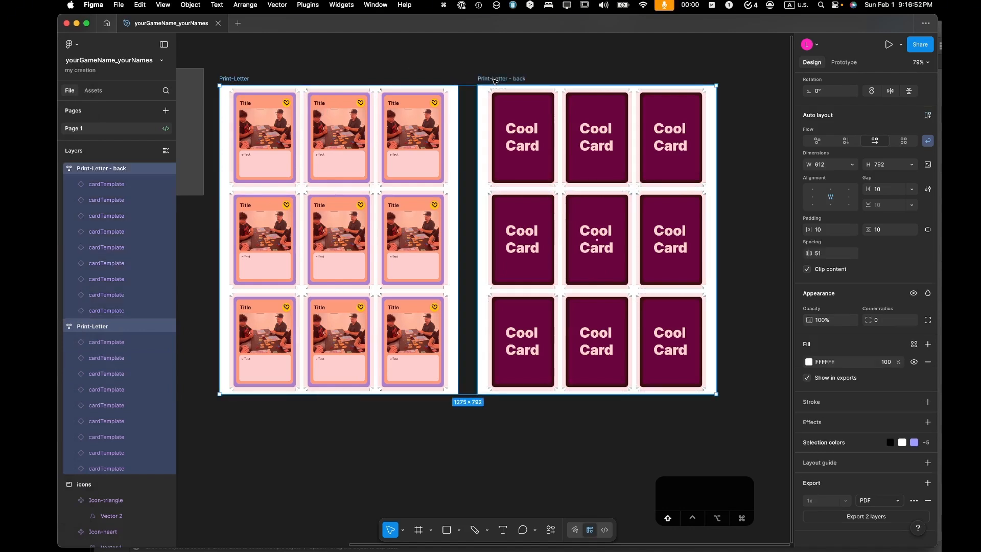
{"action": "left_click", "coordinate": [551, 530]}
{"action": "left_click", "coordinate": [460, 367]}
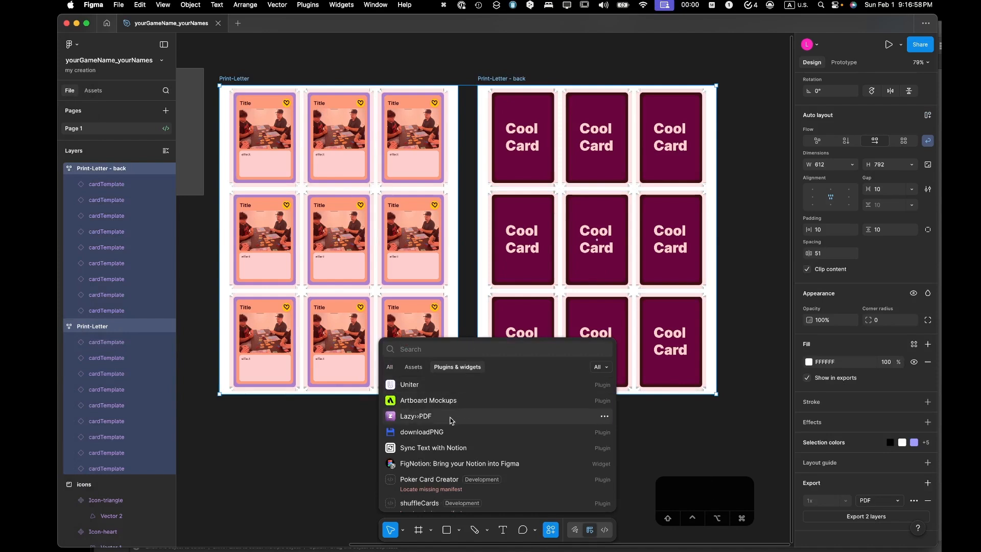
{"action": "left_click", "coordinate": [436, 417]}
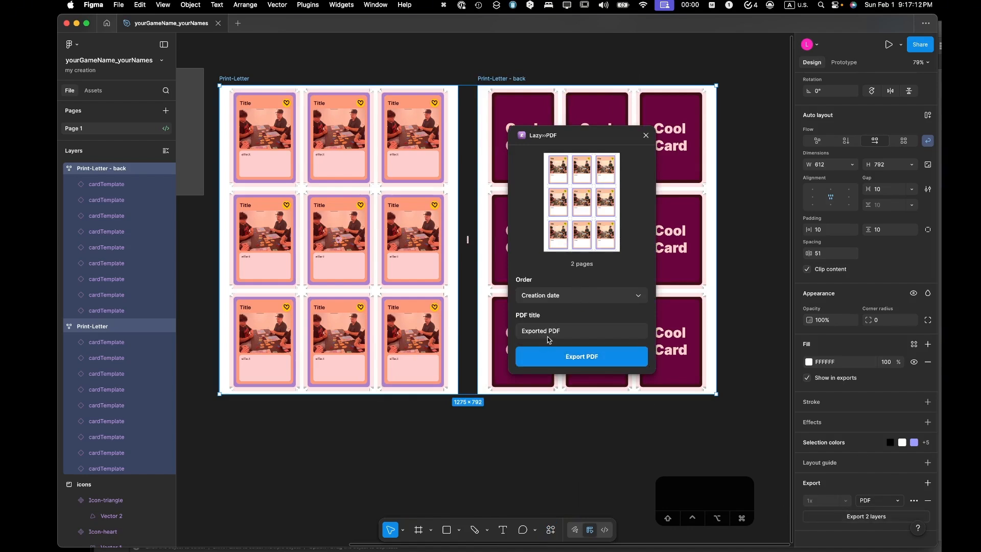
{"action": "left_click", "coordinate": [580, 361]}
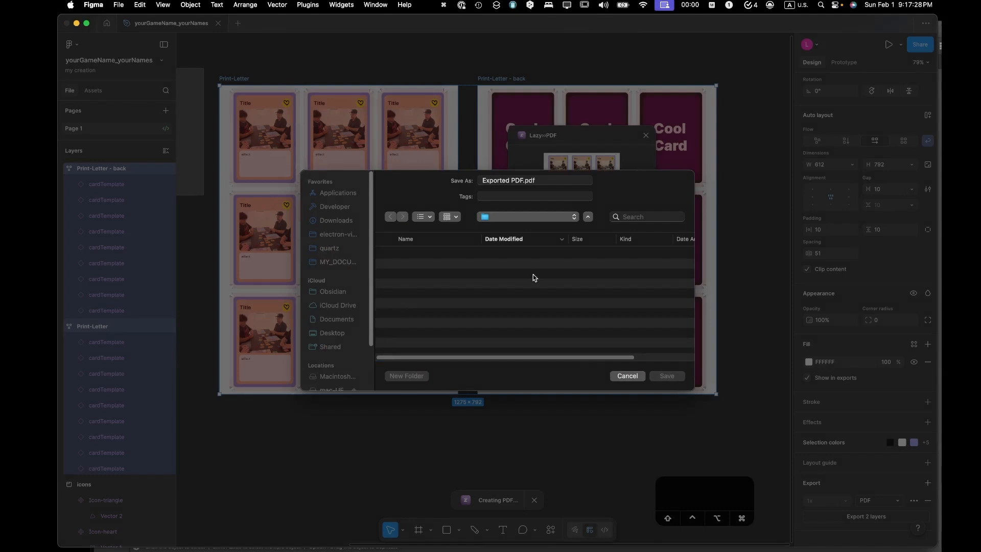
{"action": "left_click", "coordinate": [524, 182]}
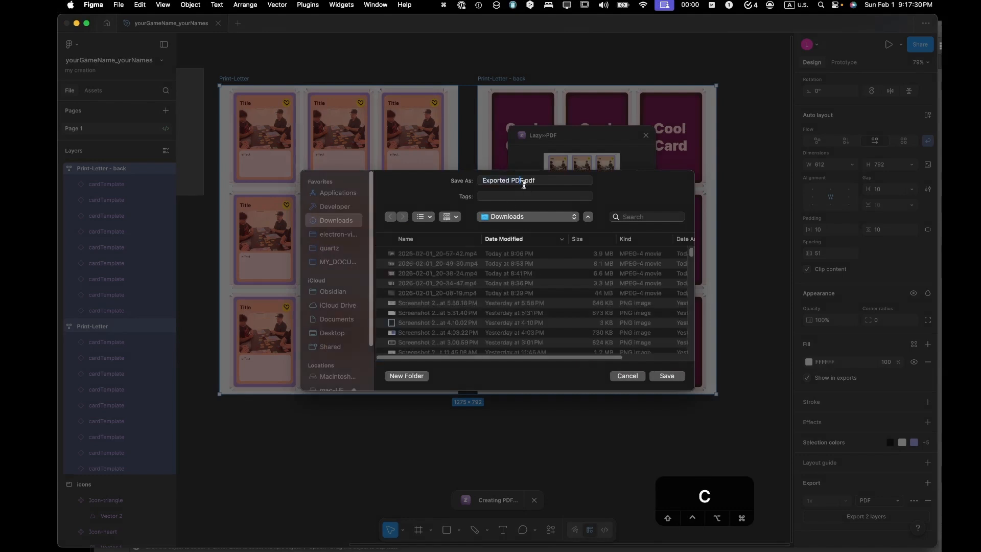
{"action": "type", "text": "cards"}
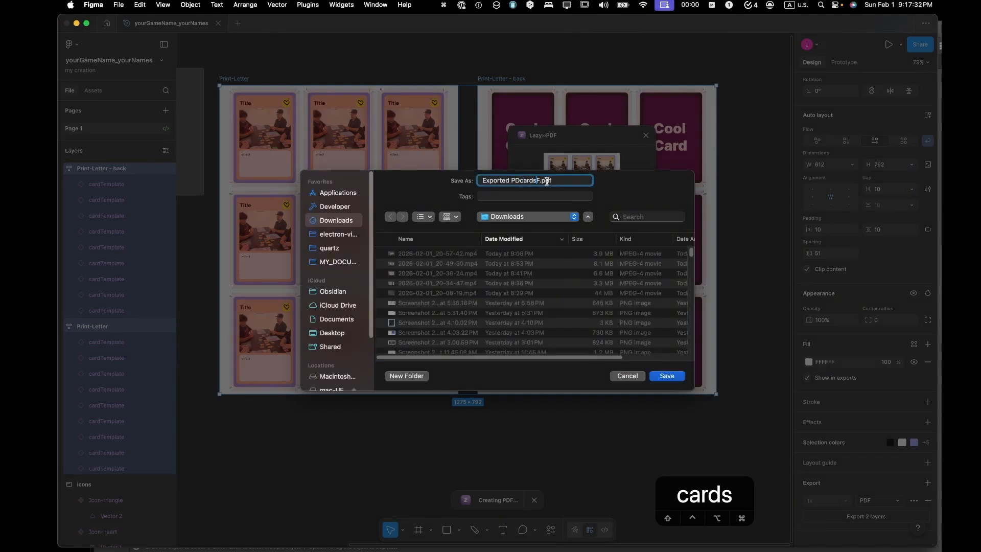
{"action": "left_click_drag", "start_coordinate": [542, 180], "coordinate": [430, 178]}
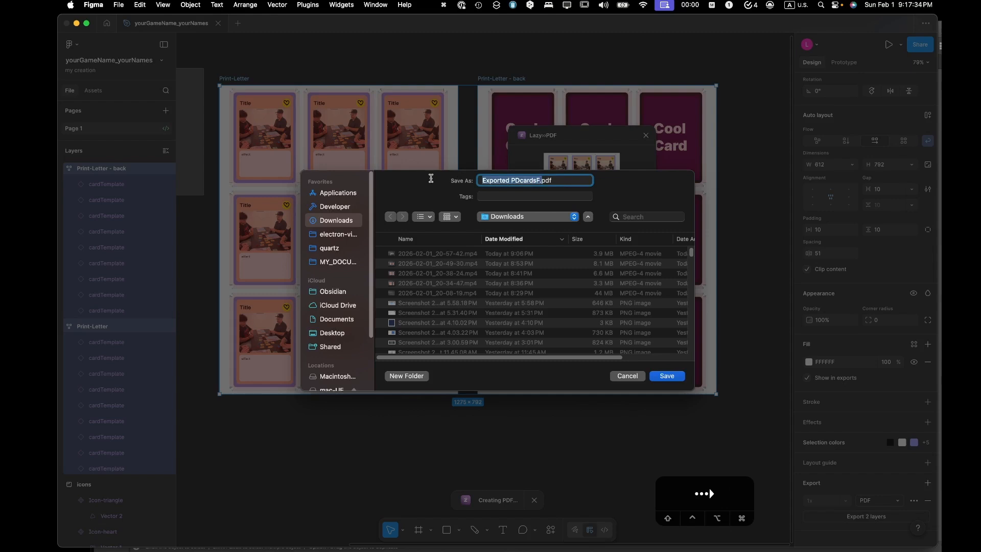
{"action": "key", "text": "Right"}
{"action": "key", "text": "Left"}
{"action": "key", "text": "Left"}
{"action": "key", "text": "Left"}
{"action": "key", "text": "Left"}
{"action": "key", "text": "Left"}
{"action": "key", "text": "Left"}
{"action": "key", "text": "Left"}
{"action": "key", "text": "Left"}
{"action": "key", "text": "Left"}
{"action": "key", "text": "Left"}
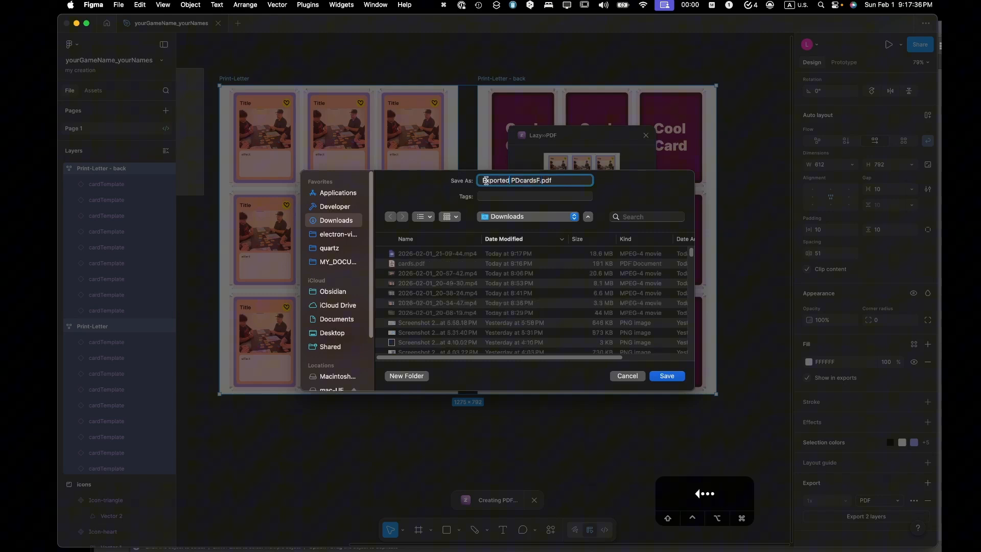
- Replace the export's default file name with cardsBy followed by the author's first name and 20260201
{"action": "left_click_drag", "start_coordinate": [538, 181], "coordinate": [447, 173]}
{"action": "type", "text": "cardsByLEilei"}
{"action": "key", "text": "BackSpace"}
{"action": "key", "text": "BackSpace"}
{"action": "key", "text": "BackSpace"}
{"action": "key", "text": "BackSpace"}
{"action": "key", "text": "BackSpace"}
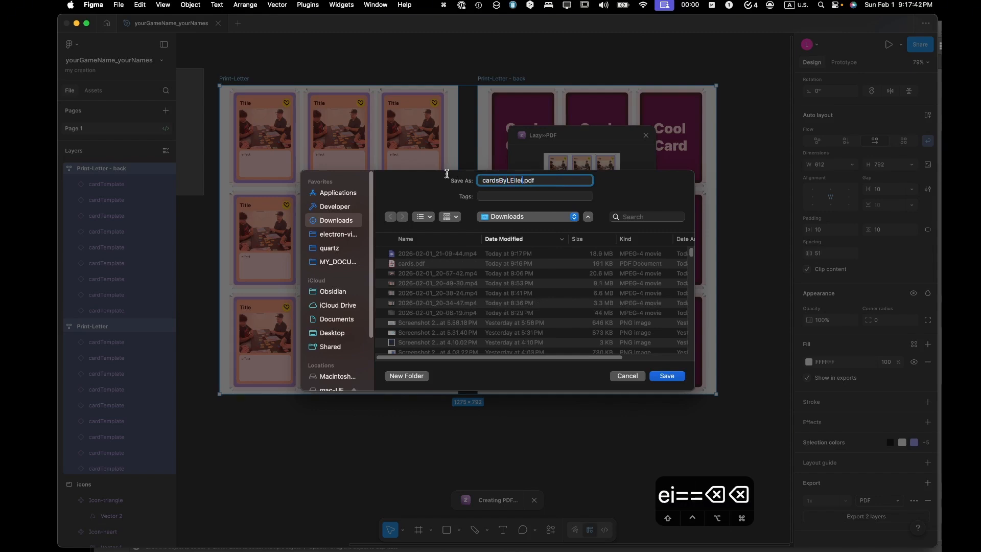
{"action": "type", "text": "eilei"}
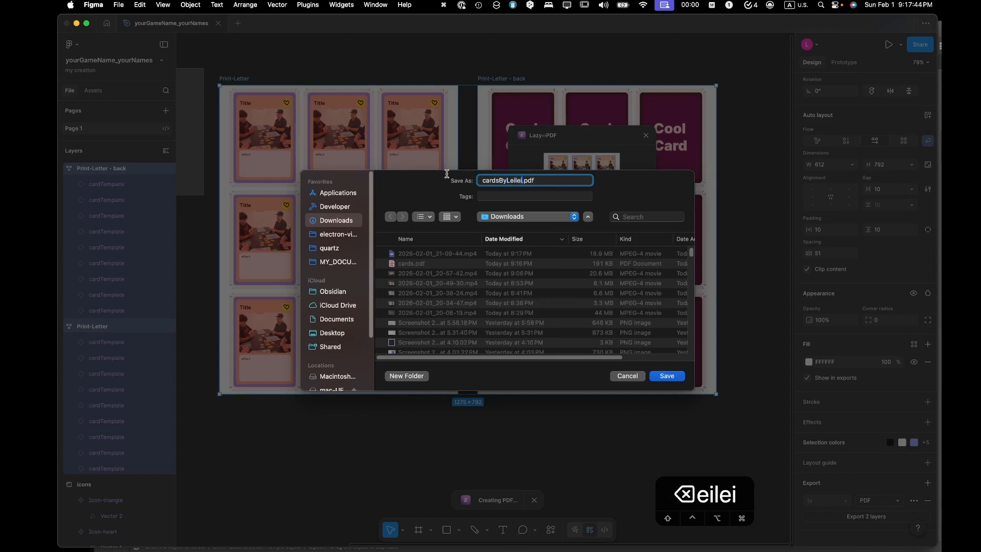
{"action": "type", "text": "2026"}
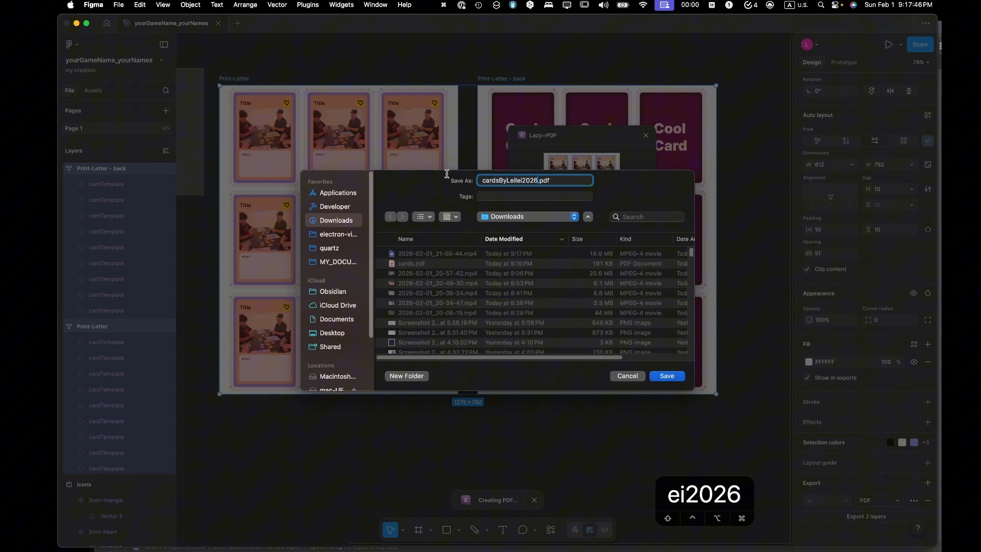
{"action": "type", "text": "0201"}
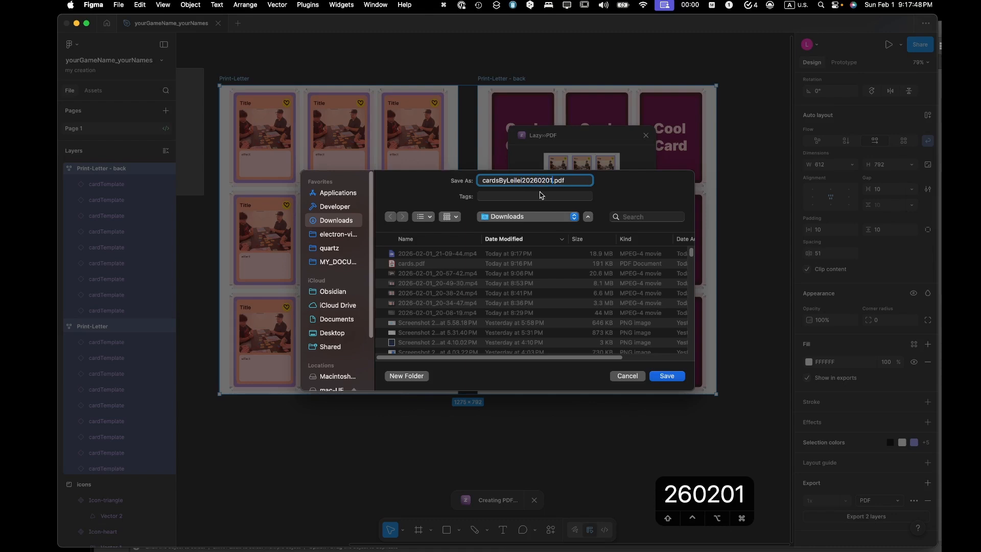
- Insert FromFigma_ after cards in the file name and save the PDF to Downloads
{"action": "left_click", "coordinate": [507, 182]}
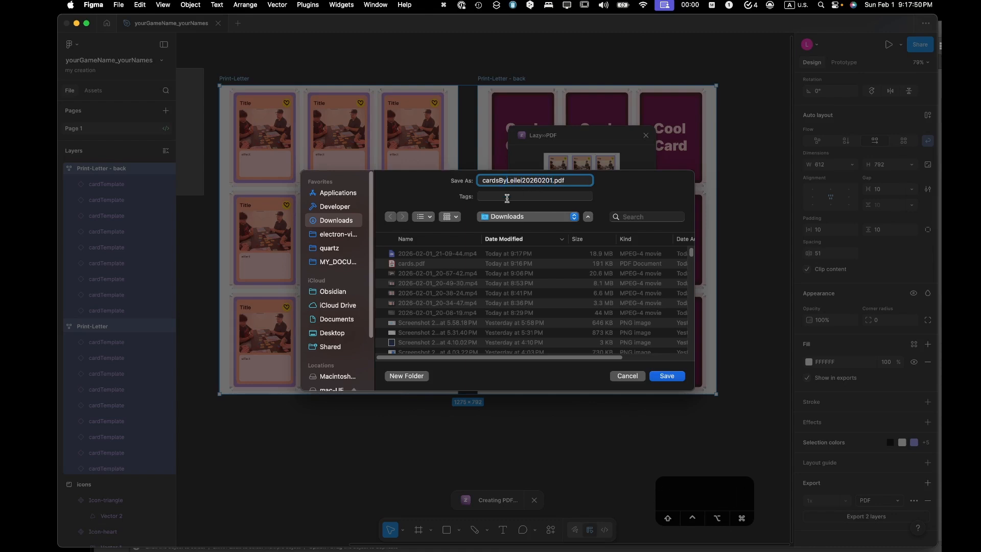
{"action": "key", "text": "Left"}
{"action": "key", "text": "Left"}
{"action": "type", "text": "FromFigma_"}
{"action": "left_click", "coordinate": [676, 375]}
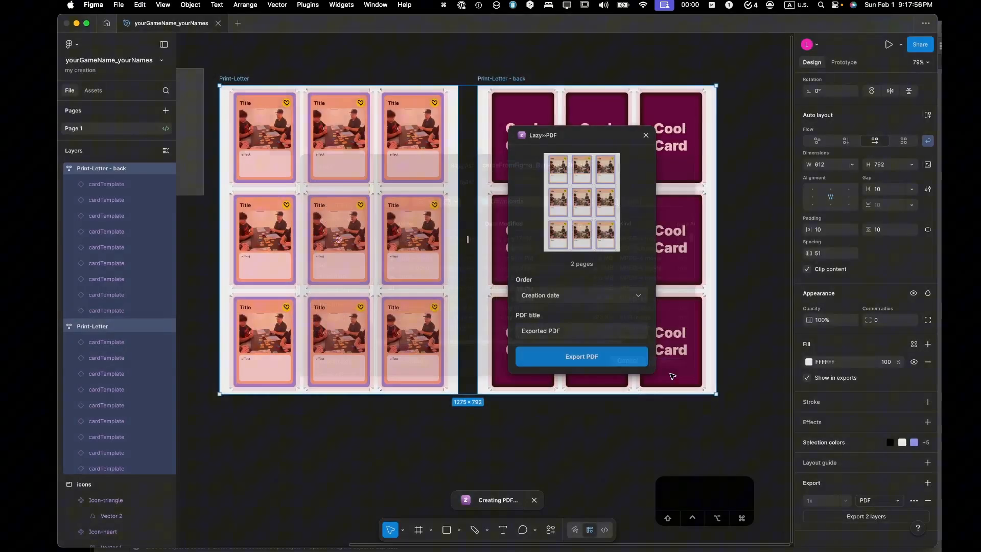
- Open the newly saved cardsFromFigma PDF from Downloads in Acrobat
{"action": "mouse_move", "coordinate": [58, 447]}
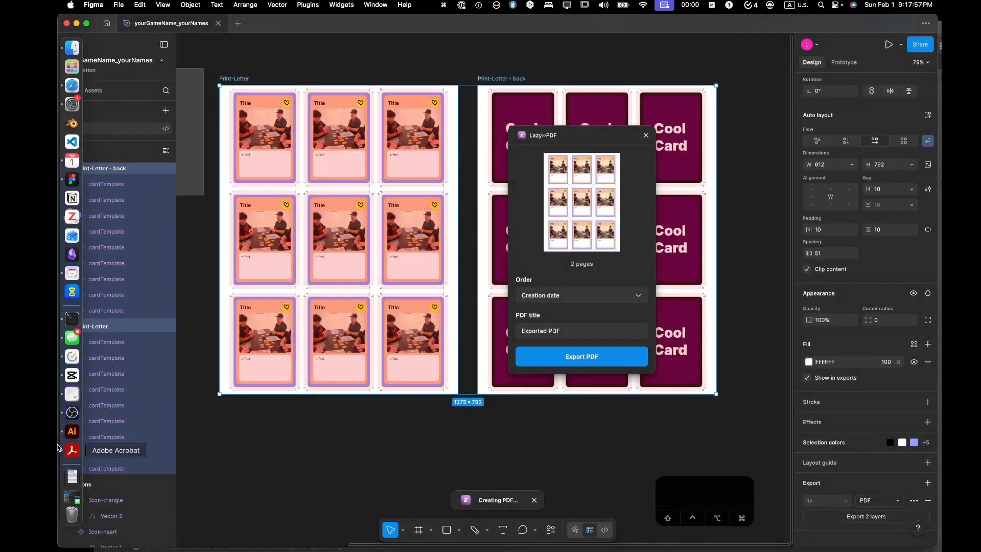
{"action": "left_click", "coordinate": [72, 475]}
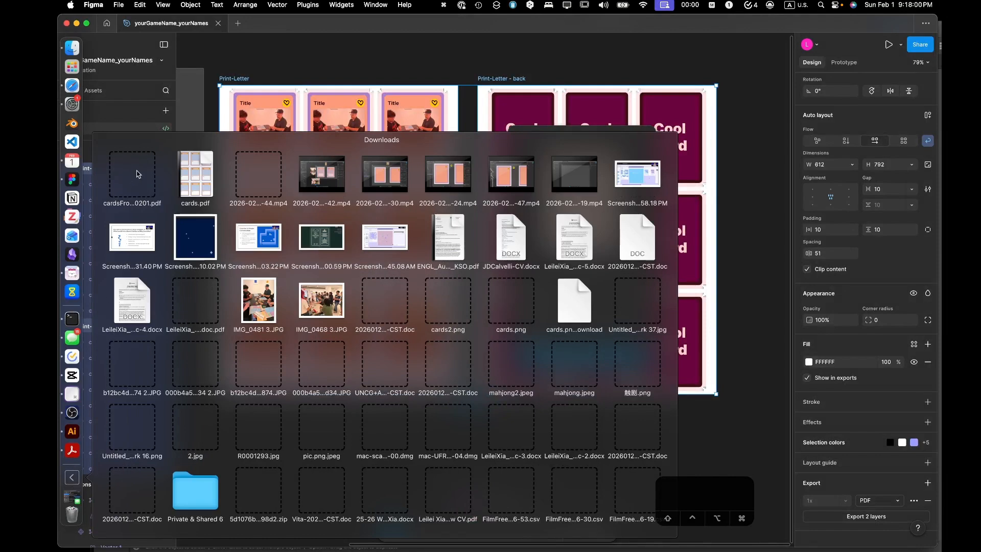
{"action": "left_click", "coordinate": [140, 166]}
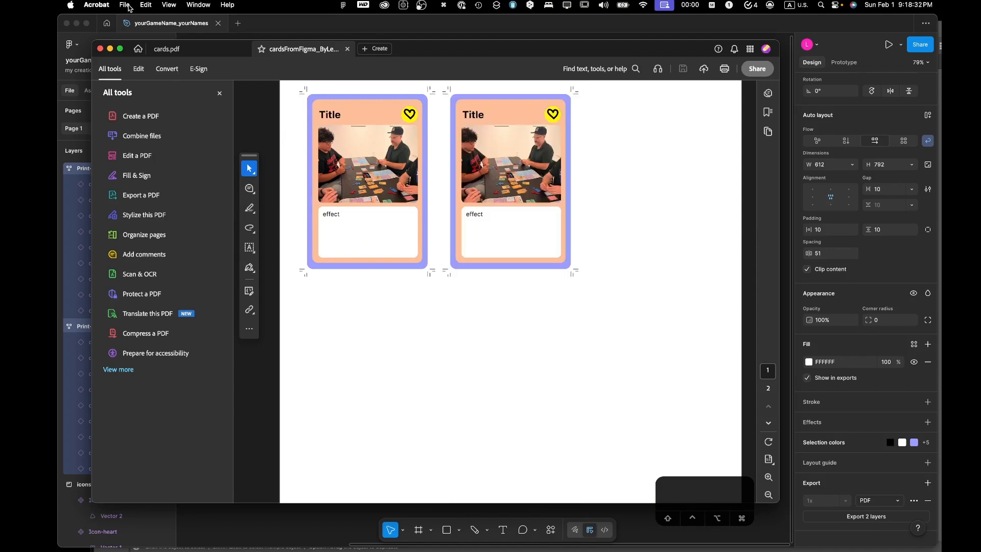
- Preview the cardsFromFigma PDF's print sizing at Custom Scale 100% and at Fit, and leave the print settings without printing
{"action": "left_click", "coordinate": [130, 7]}
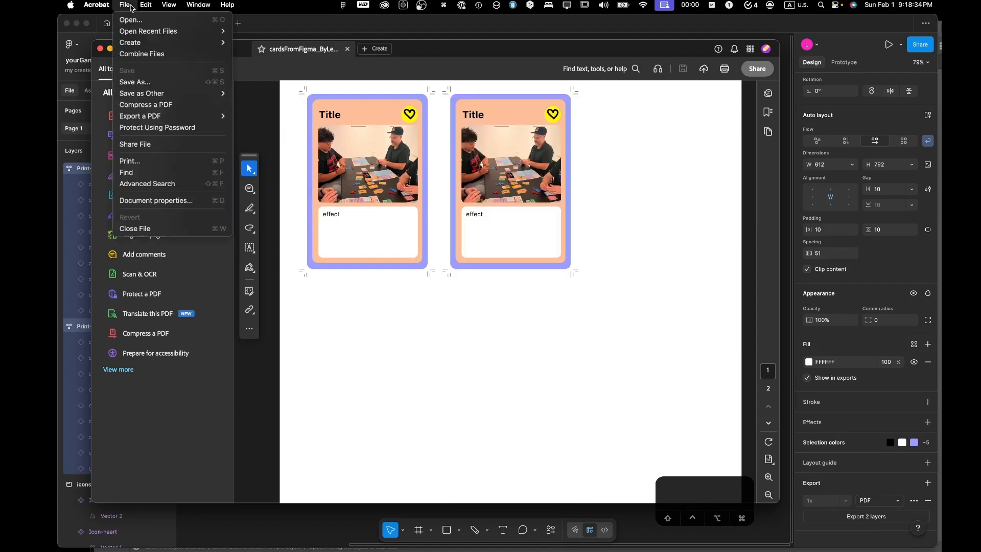
{"action": "key", "text": "Right"}
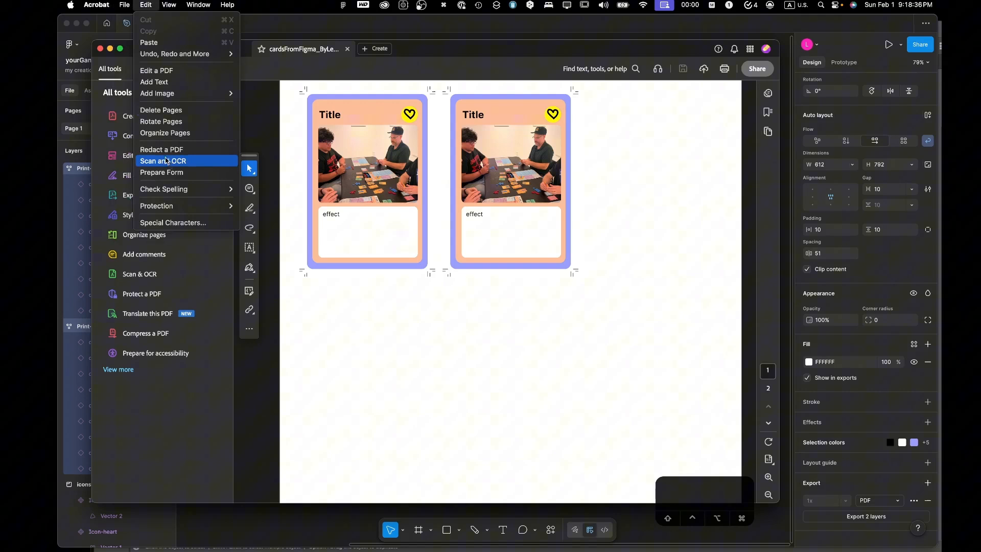
{"action": "mouse_move", "coordinate": [125, 6]}
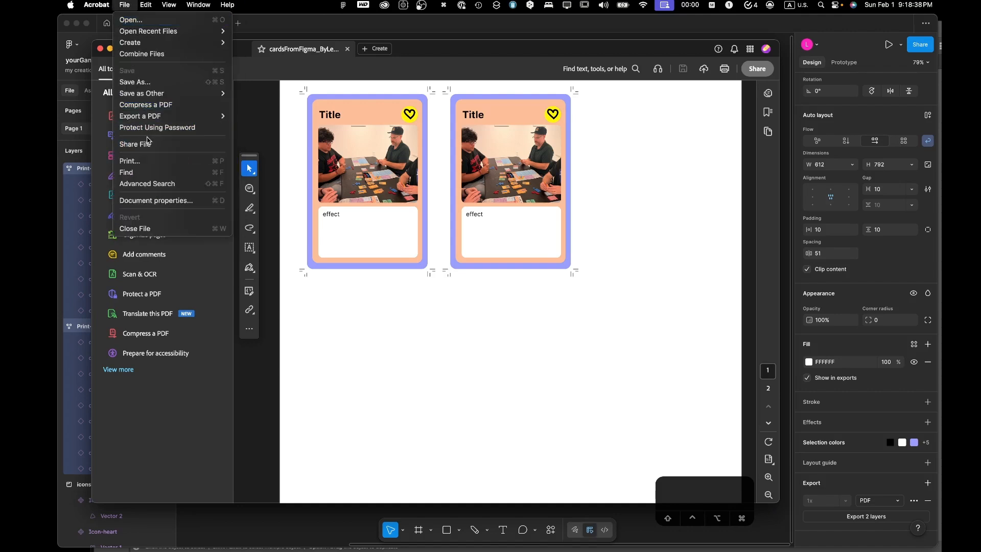
{"action": "left_click", "coordinate": [147, 160]}
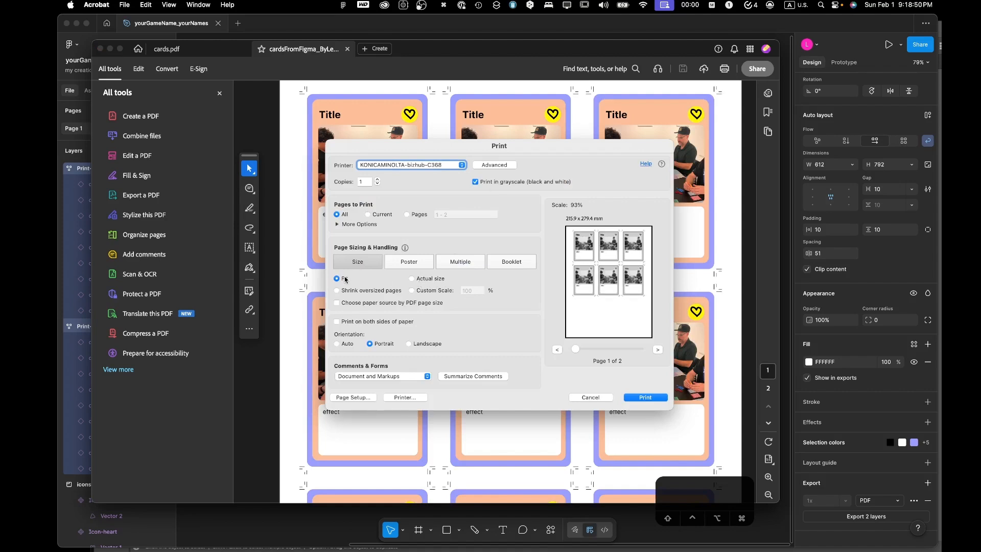
{"action": "left_click", "coordinate": [412, 292]}
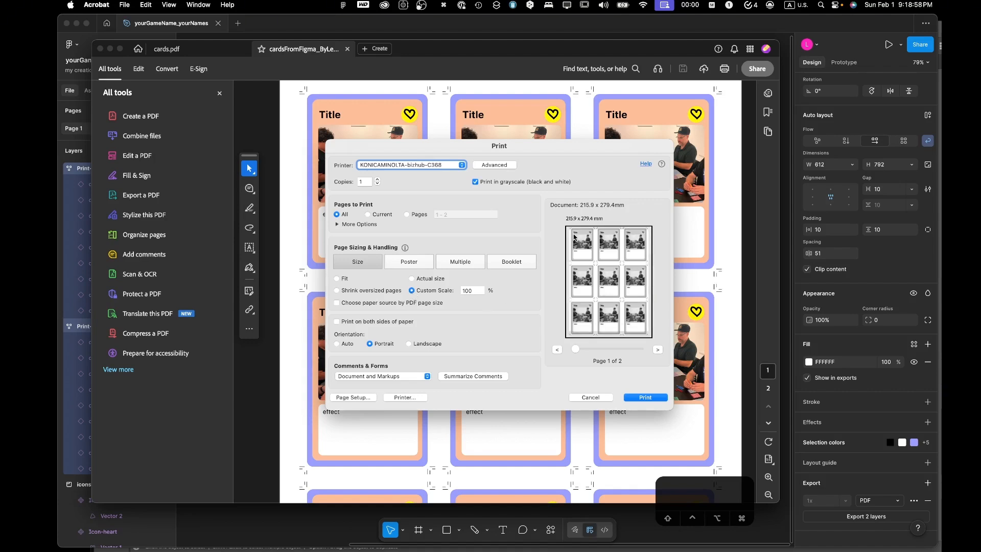
{"action": "left_click", "coordinate": [337, 280]}
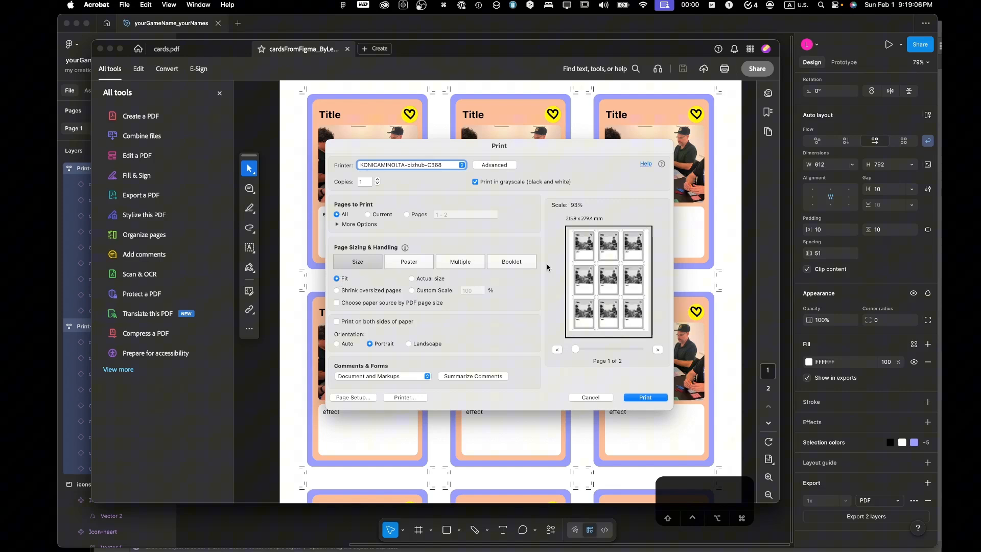
{"action": "left_click", "coordinate": [602, 398]}
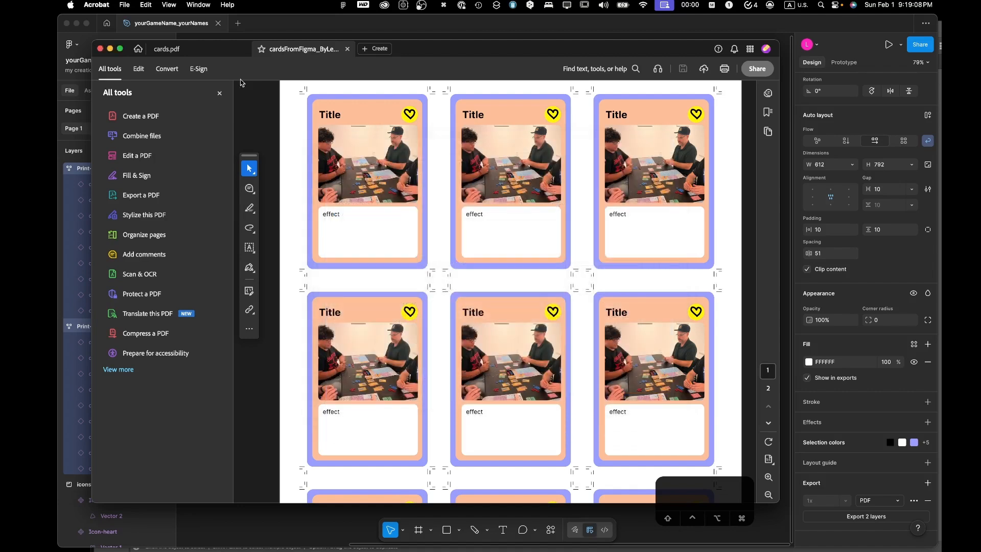
- Switch to cards.pdf, preview its print output with grayscale off at Custom Scale, Actual size and Fit, and cancel printing
{"action": "left_click", "coordinate": [213, 50]}
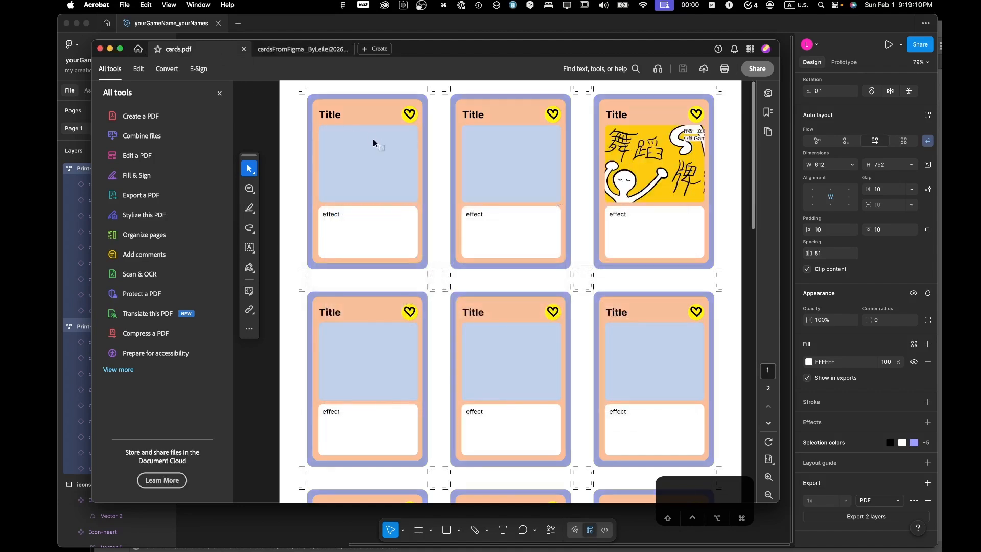
{"action": "left_click", "coordinate": [298, 54]}
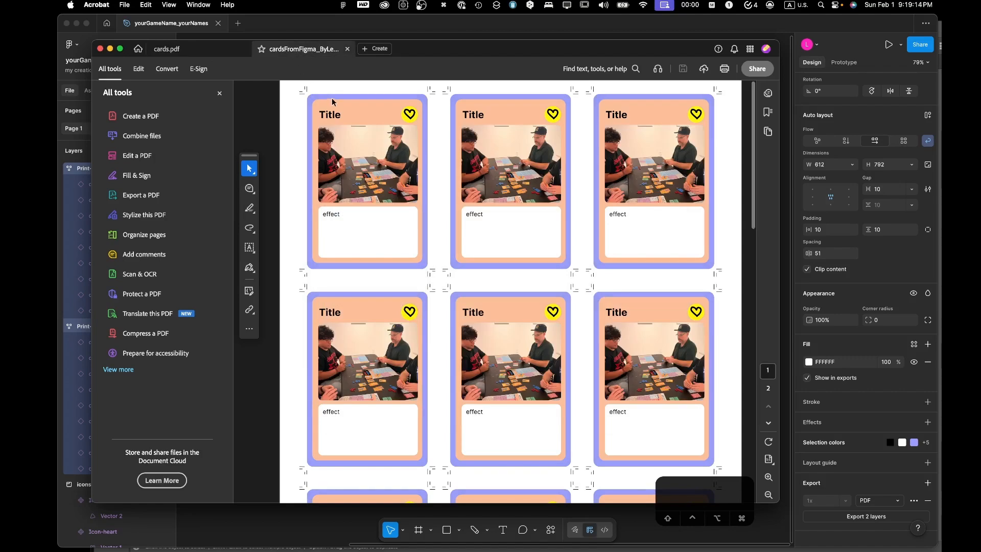
{"action": "left_click", "coordinate": [218, 53]}
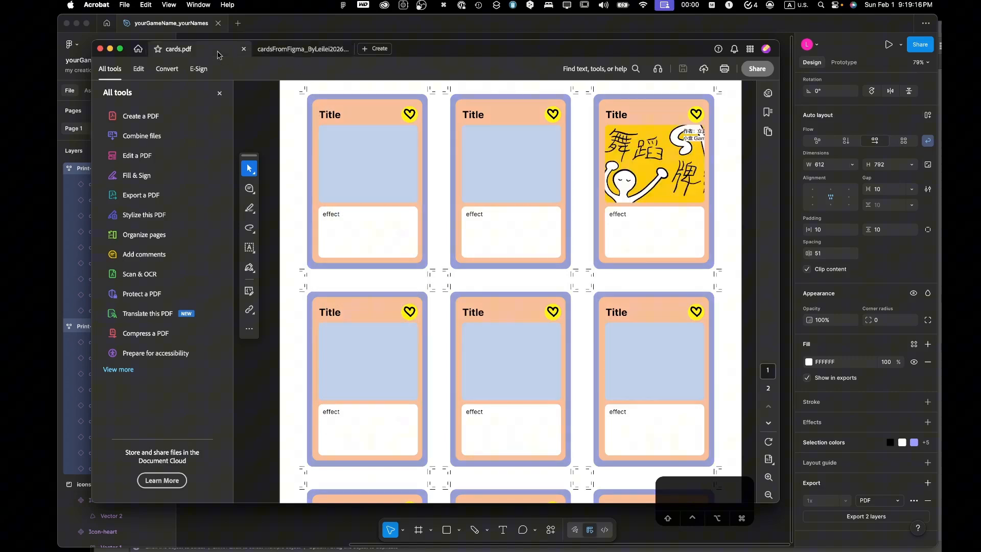
{"action": "left_click", "coordinate": [127, 5]}
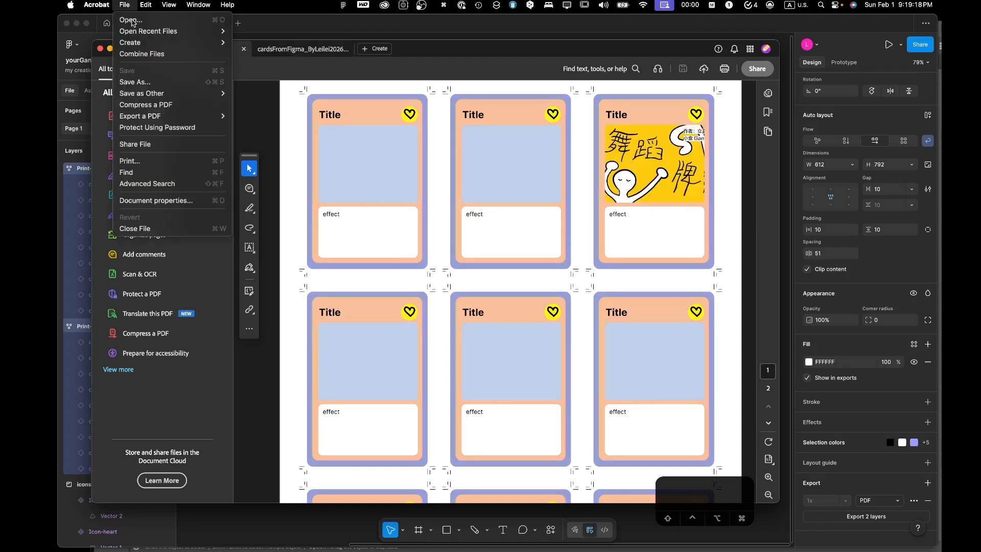
{"action": "left_click", "coordinate": [159, 163]}
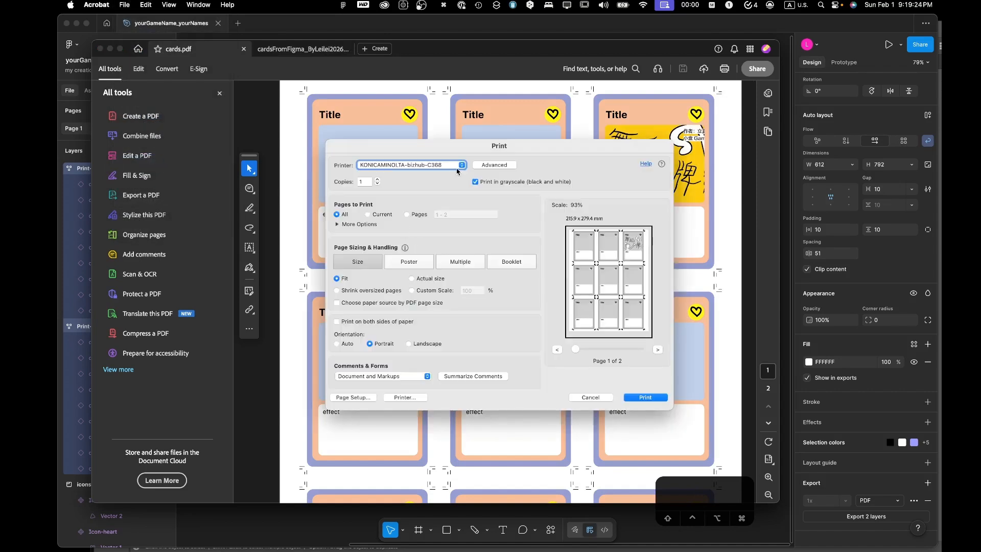
{"action": "left_click", "coordinate": [474, 182]}
{"action": "left_click", "coordinate": [412, 290]}
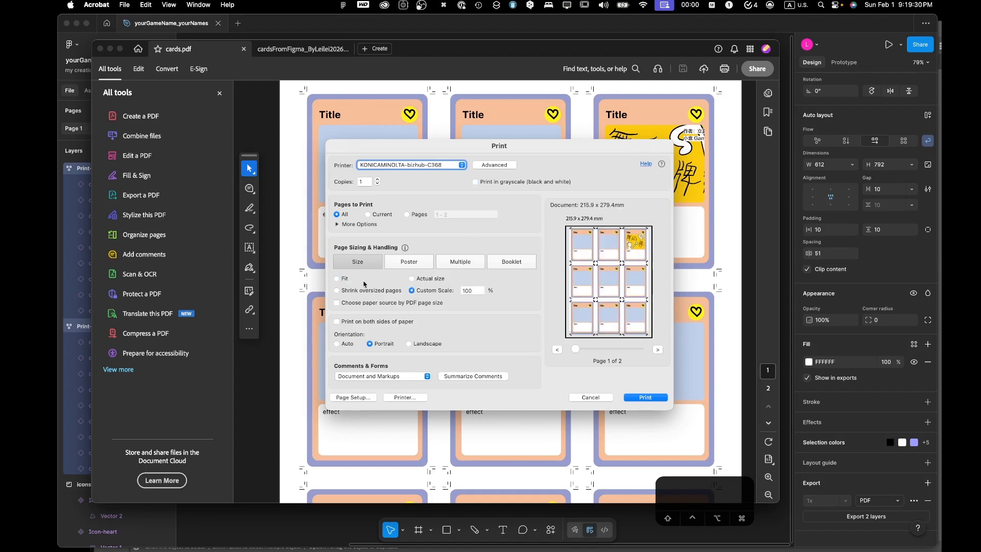
{"action": "left_click", "coordinate": [342, 280]}
{"action": "left_click", "coordinate": [423, 278]}
{"action": "left_click", "coordinate": [347, 282]}
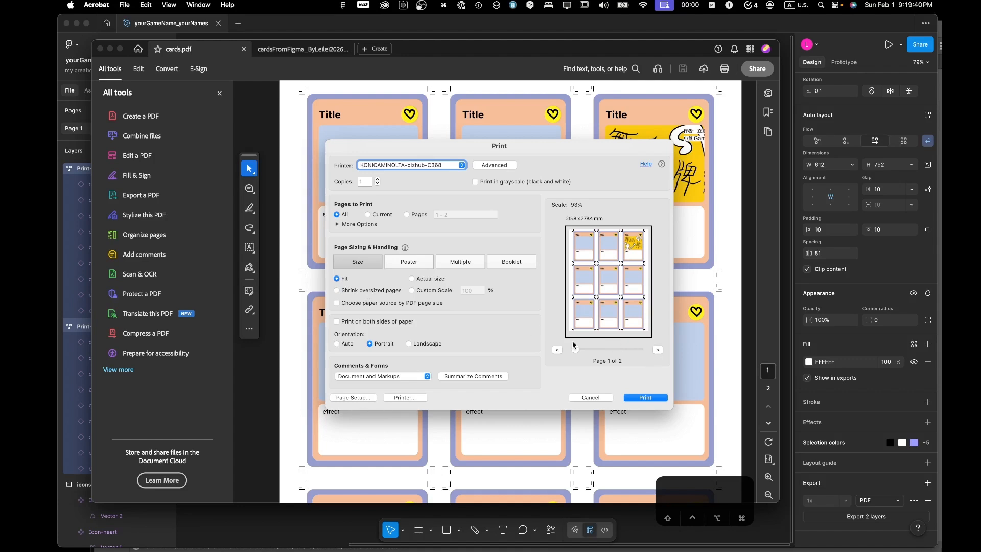
{"action": "left_click", "coordinate": [636, 276]}
{"action": "left_click", "coordinate": [590, 397]}
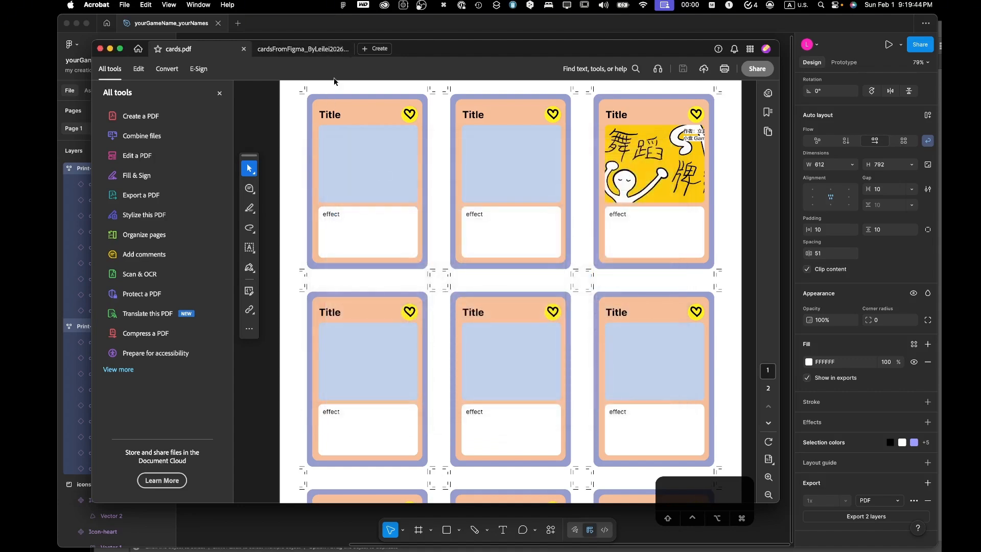
- Compare the pages of cards.pdf with those of the cardsFromFigma PDF, checking card colors and images
{"action": "scroll", "coordinate": [314, 113], "scroll_direction": "down", "scroll_amount": 15}
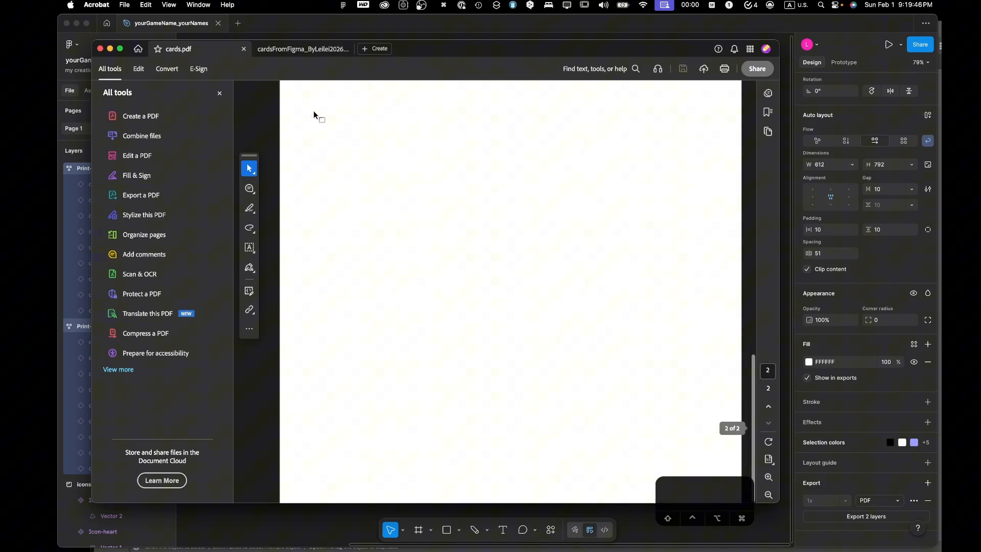
{"action": "scroll", "coordinate": [314, 113], "scroll_direction": "up", "scroll_amount": 10}
{"action": "scroll", "coordinate": [314, 110], "scroll_direction": "up", "scroll_amount": 5}
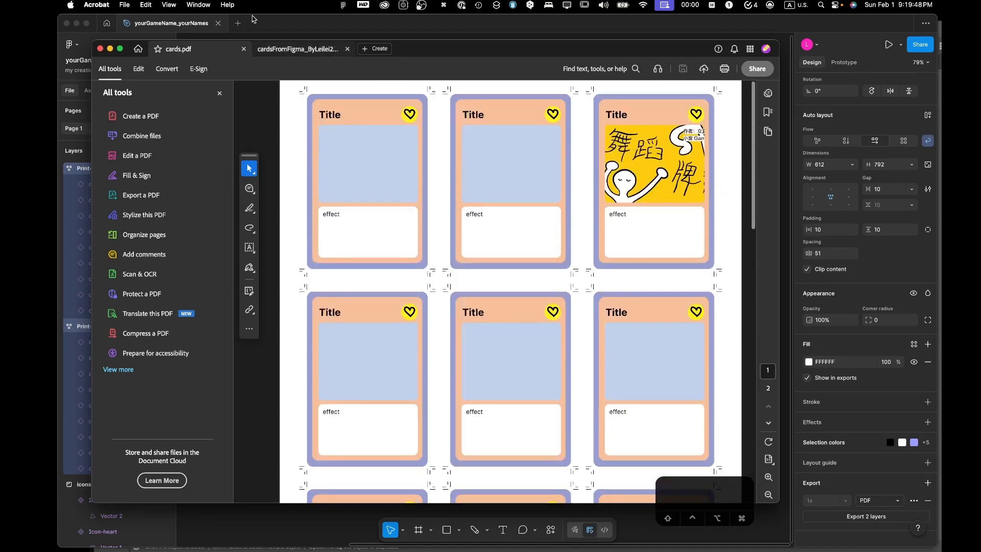
{"action": "left_click", "coordinate": [280, 49]}
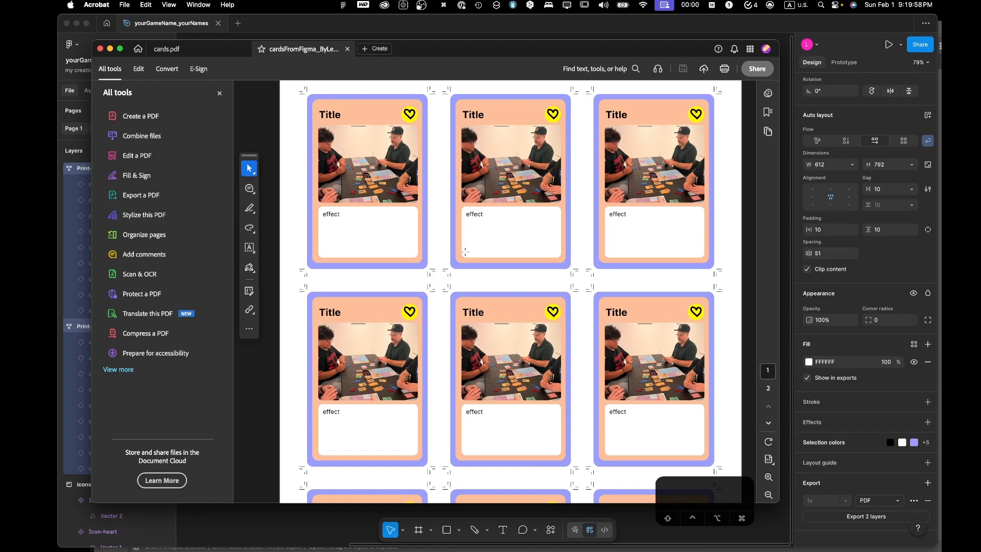
{"action": "left_click", "coordinate": [222, 51]}
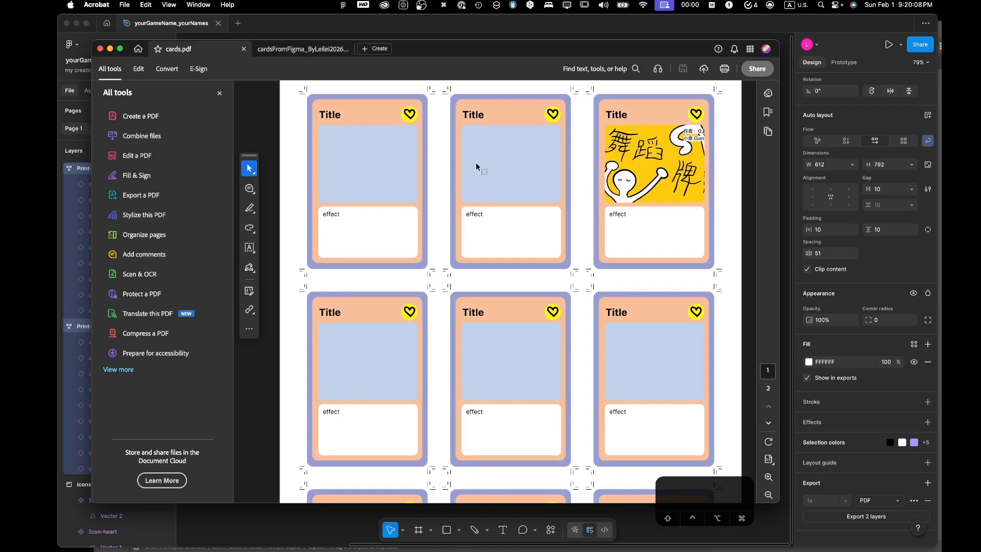
{"action": "left_click", "coordinate": [303, 49]}
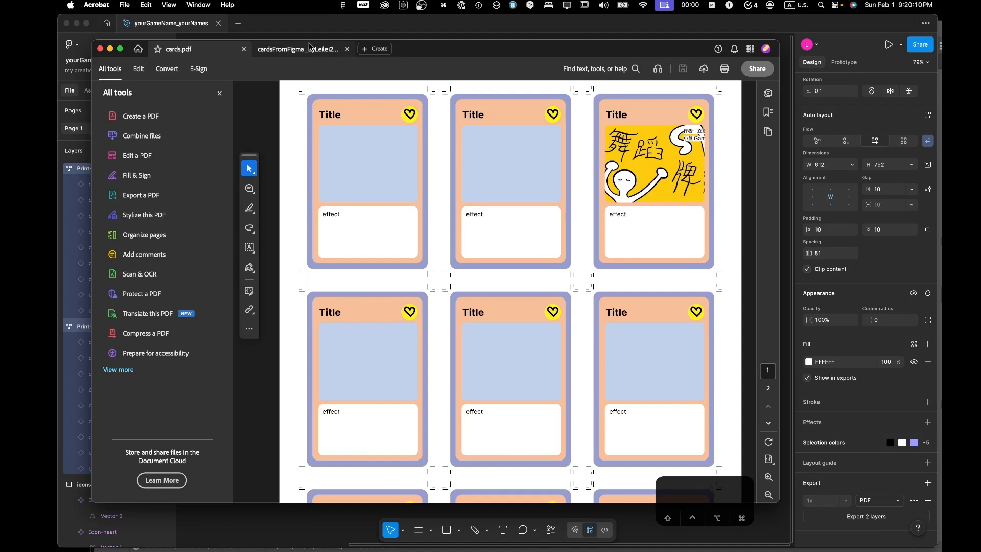
{"action": "left_click", "coordinate": [194, 48]}
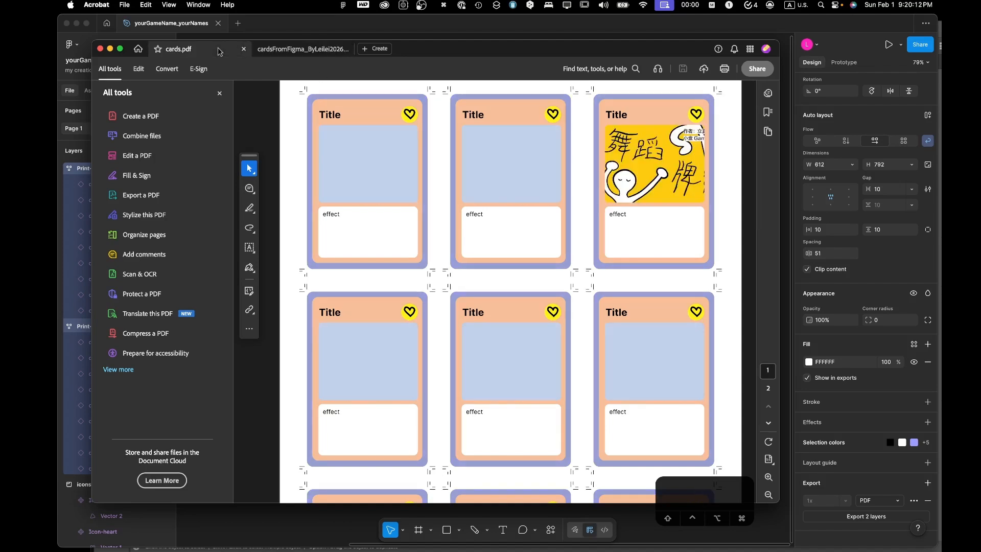
{"action": "left_click", "coordinate": [294, 51]}
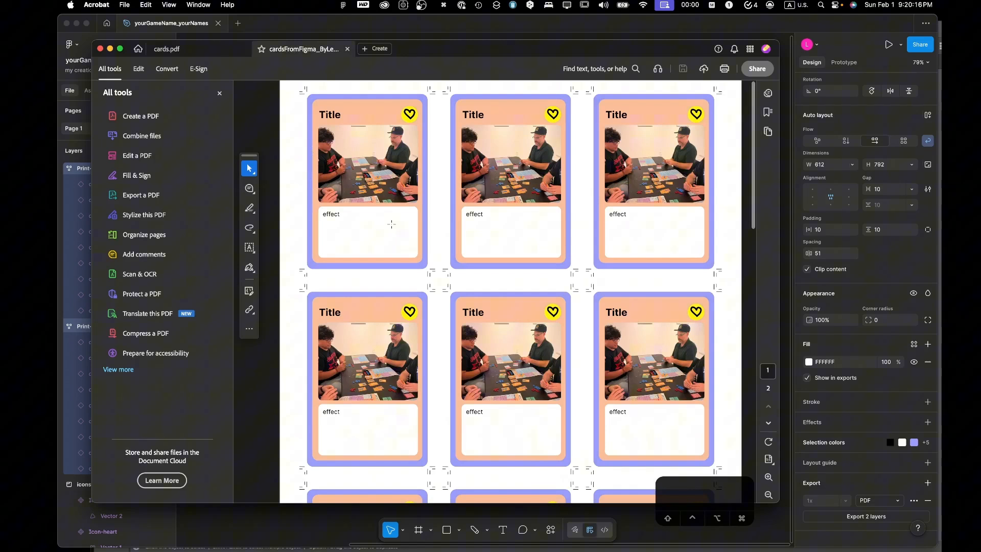
{"action": "scroll", "coordinate": [391, 223], "scroll_direction": "down", "scroll_amount": 4}
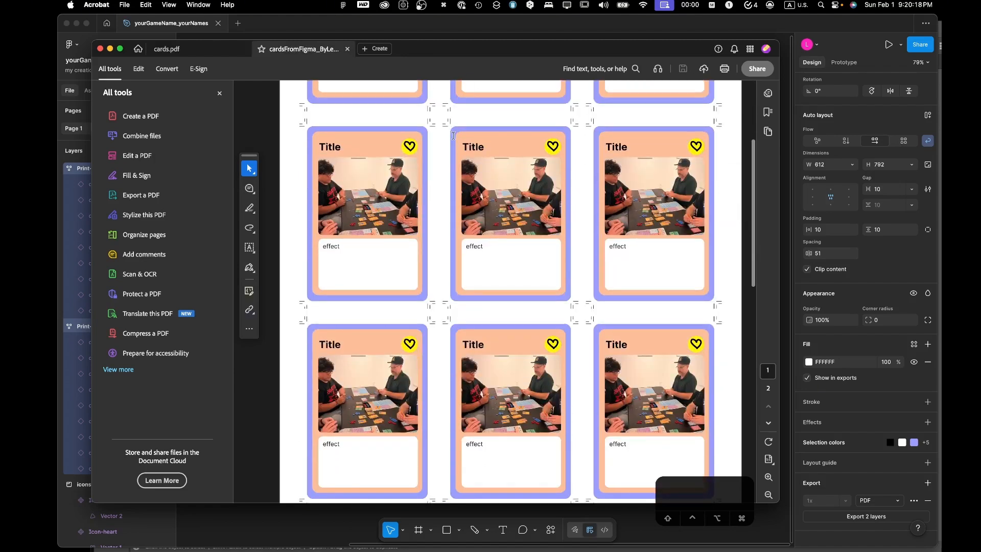